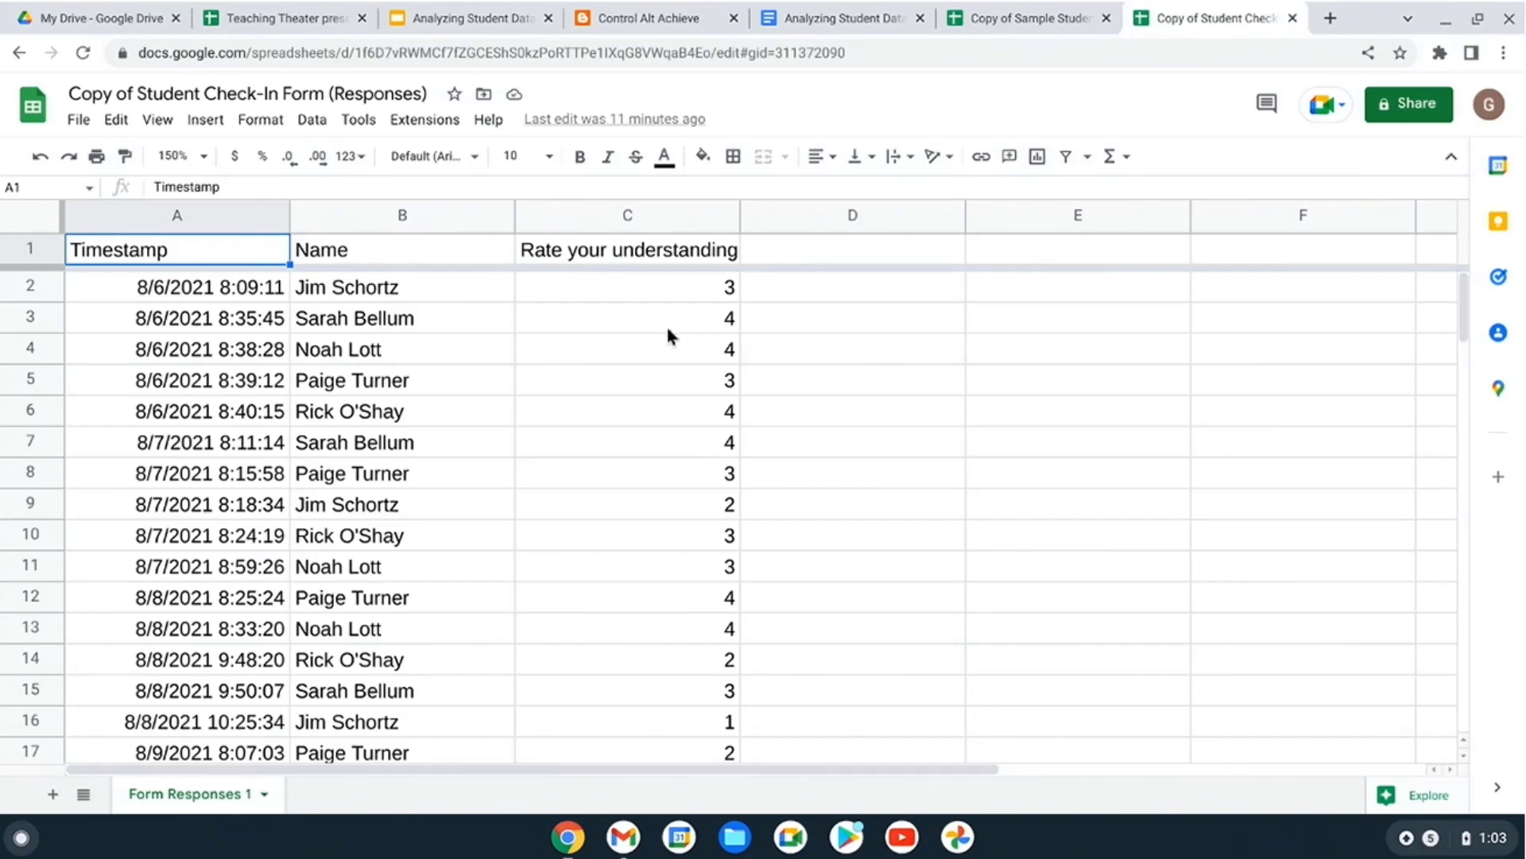
# - Look through the student check-in form responses, and switch to the Copy of Sample Student Data spreadsheet
pyautogui.scroll(-5, 459, 353)
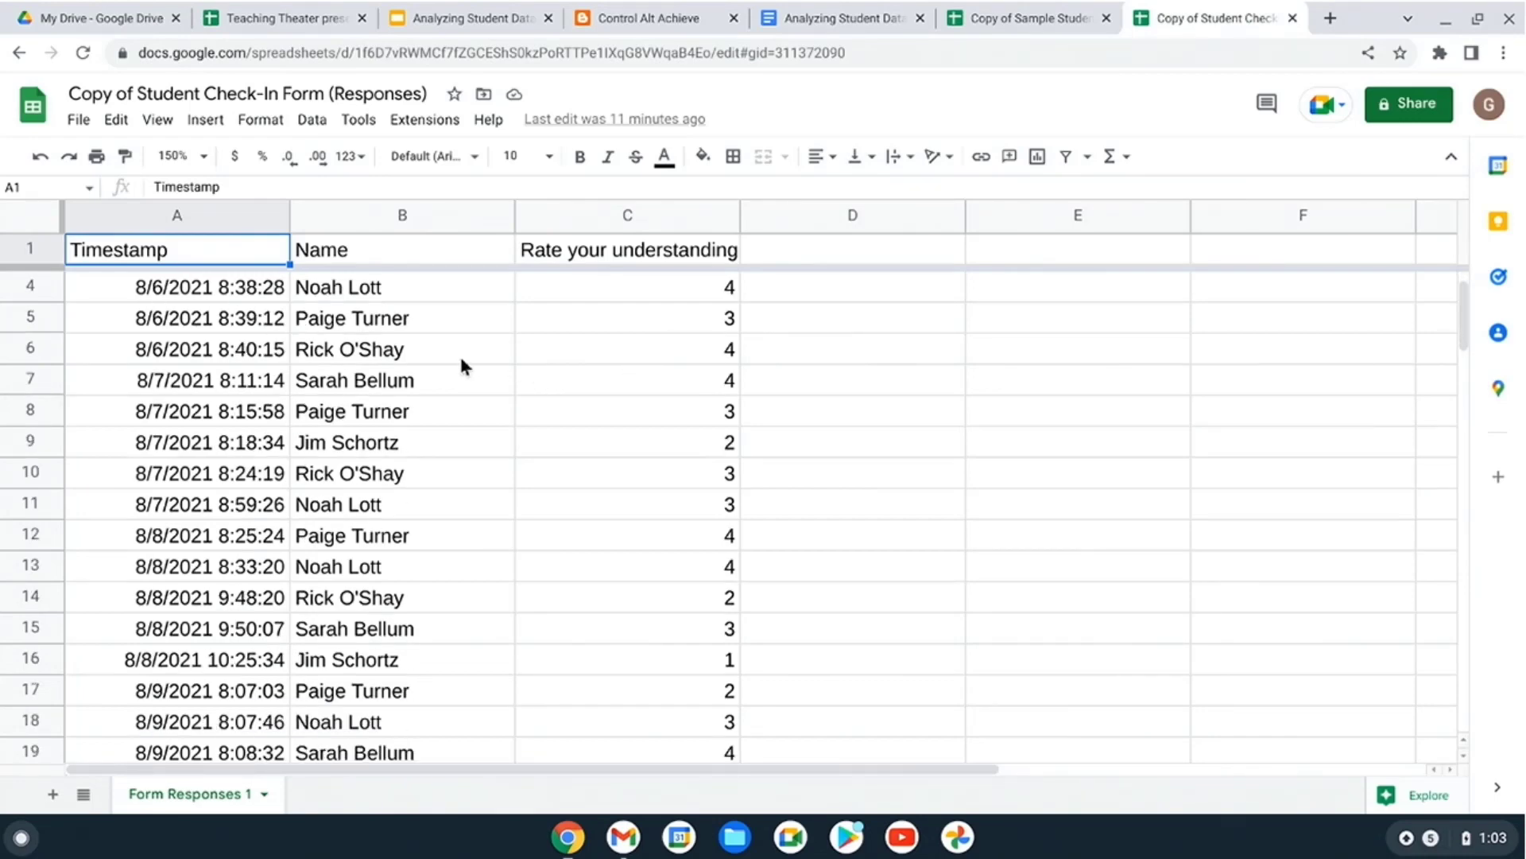
pyautogui.scroll(-7, 463, 362)
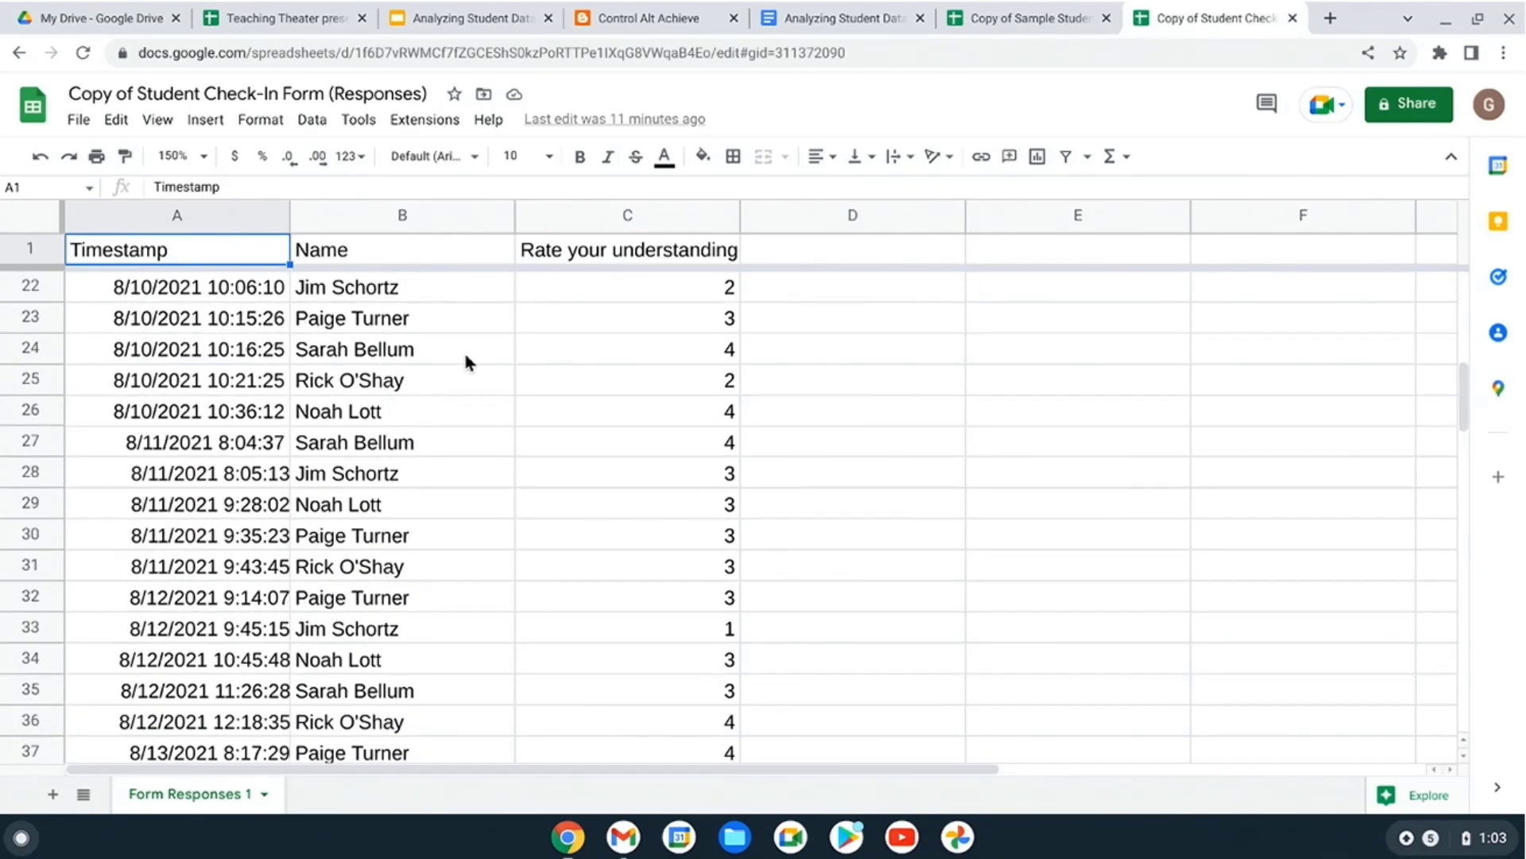
pyautogui.scroll(-5, 461, 349)
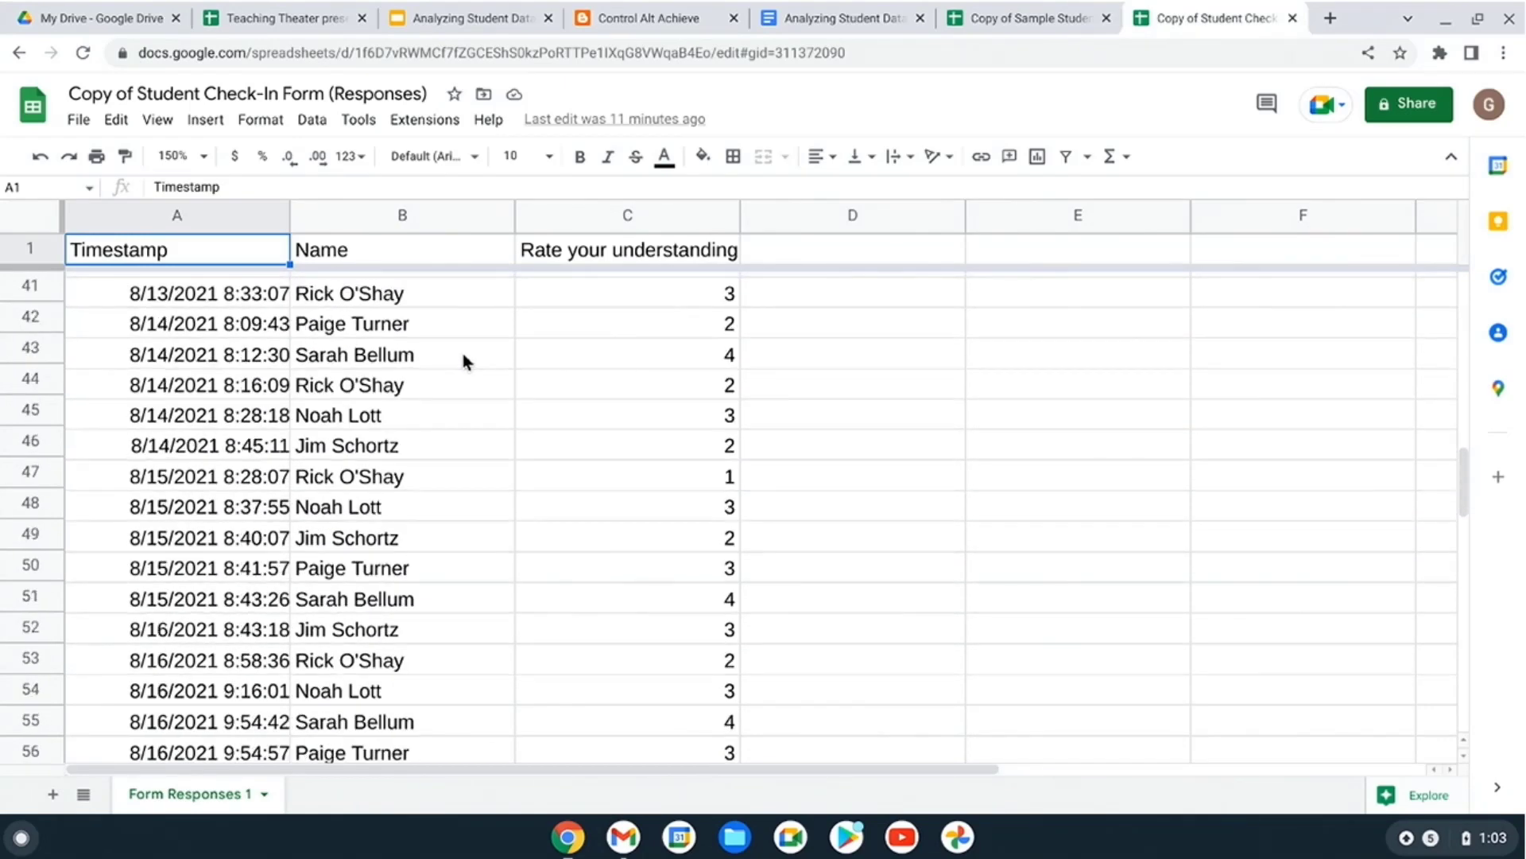
pyautogui.scroll(12, 463, 354)
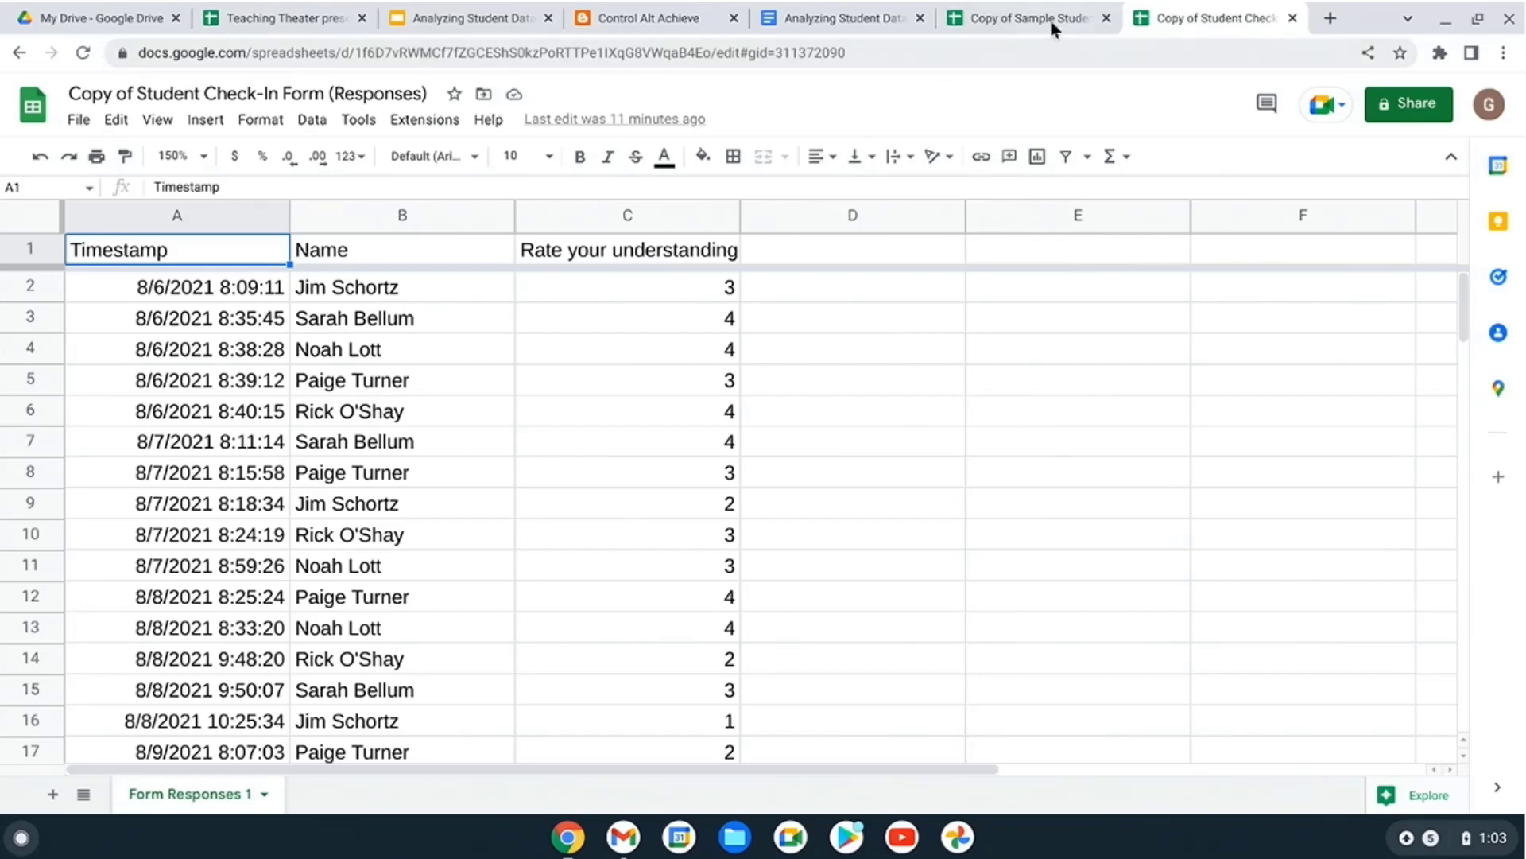
pyautogui.click(1051, 20)
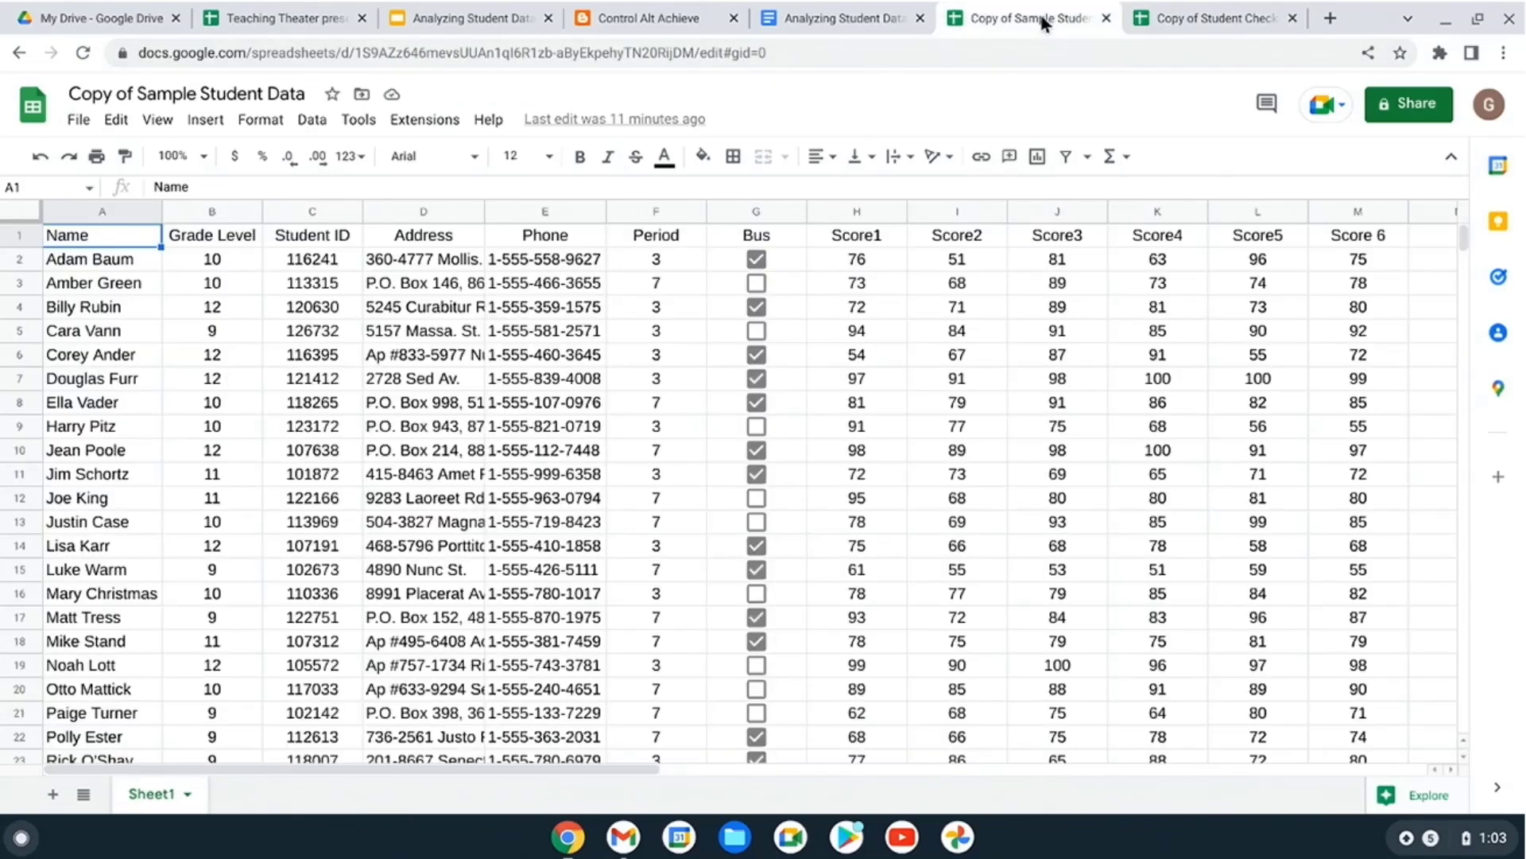
# - Advance the Analyzing Student Data presentation to the View Options slide and return to the sample student data spreadsheet
pyautogui.click(514, 24)
pyautogui.click(547, 204)
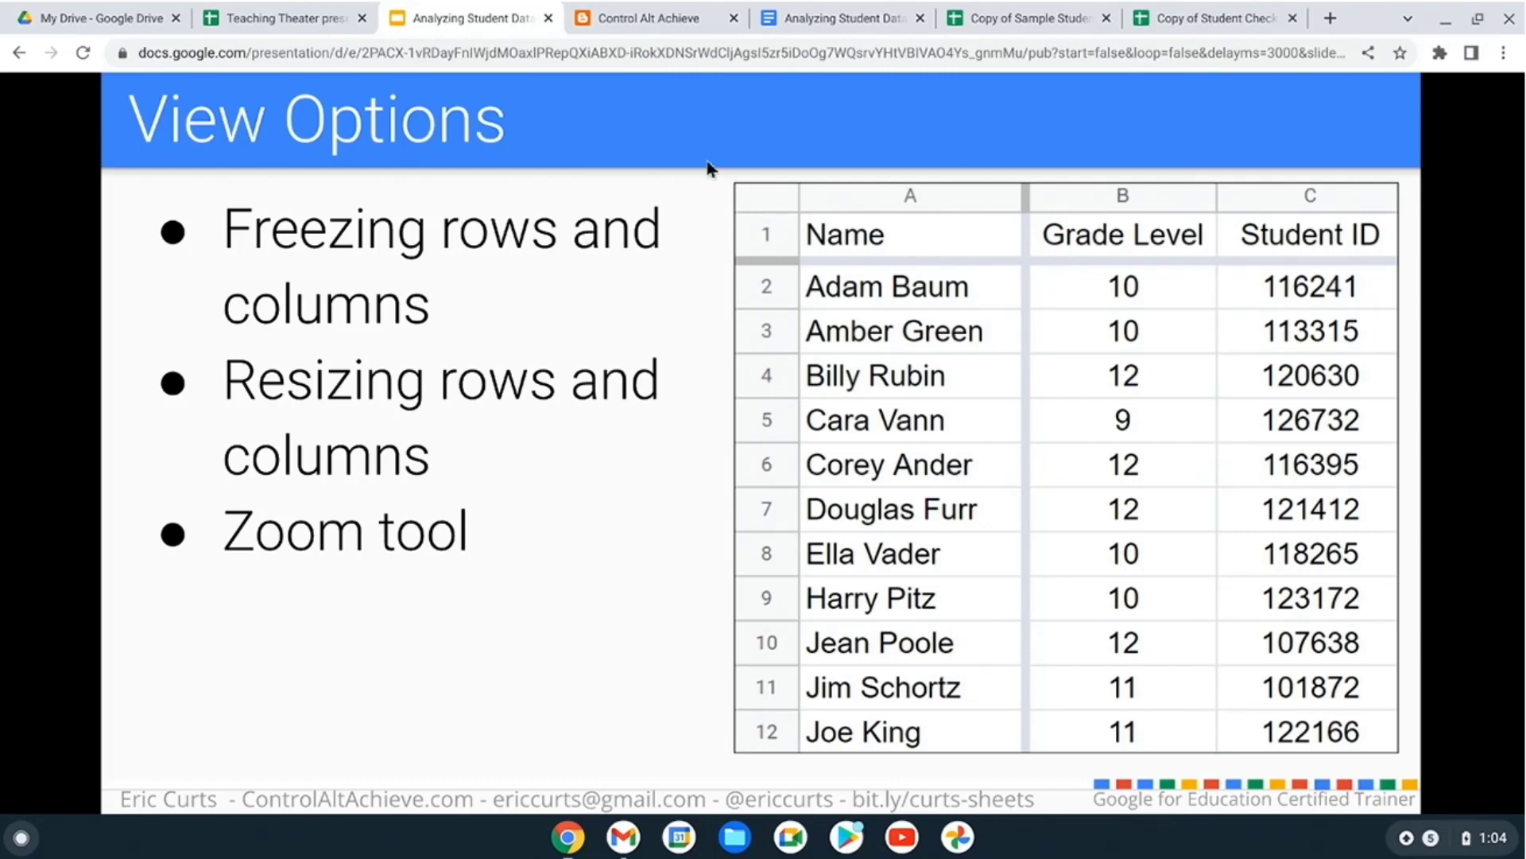
pyautogui.click(1008, 22)
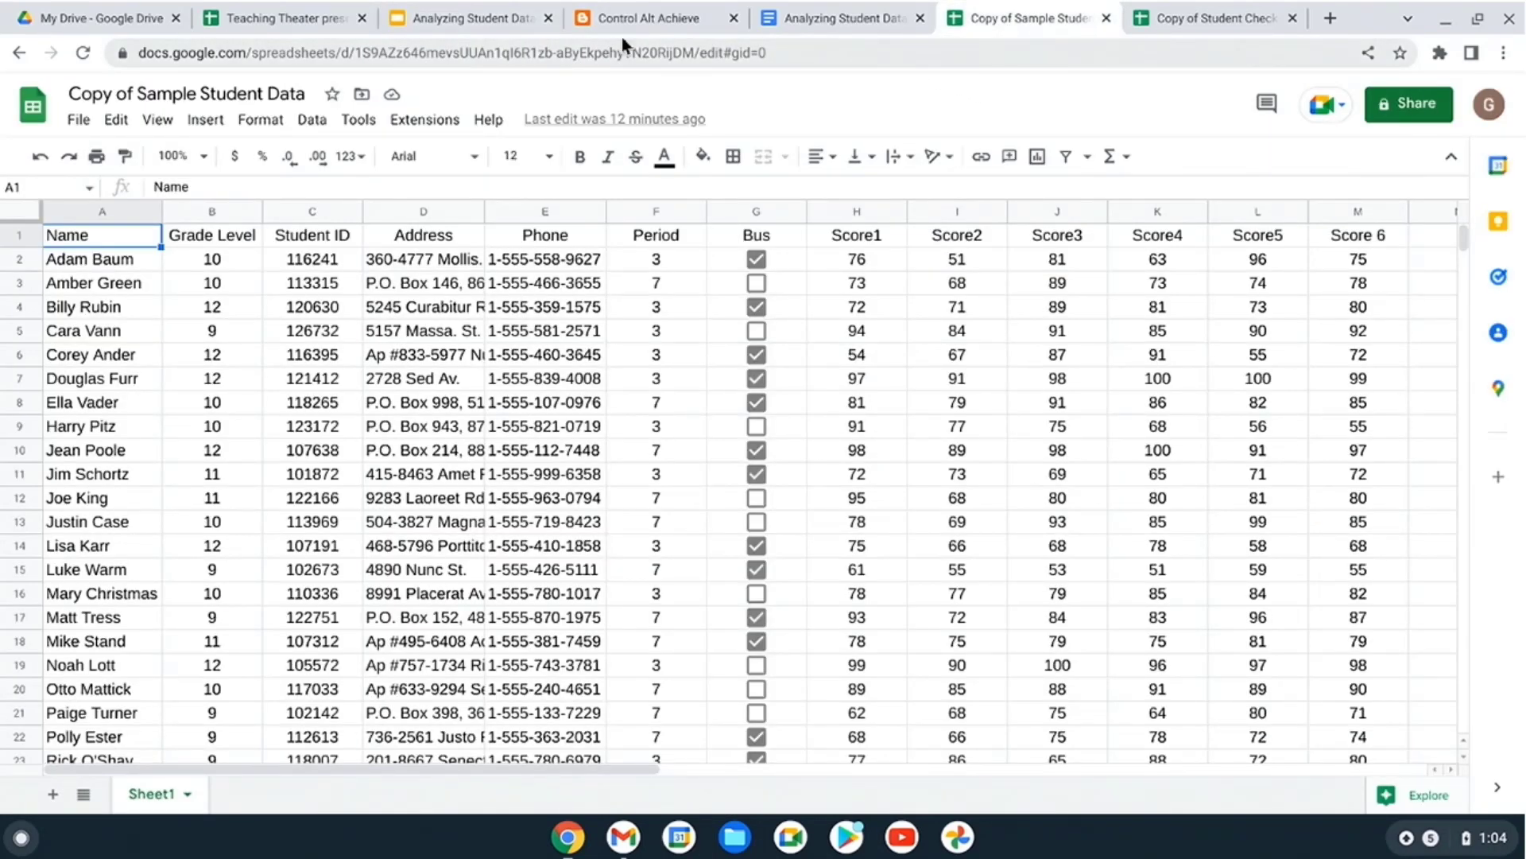
pyautogui.click(466, 24)
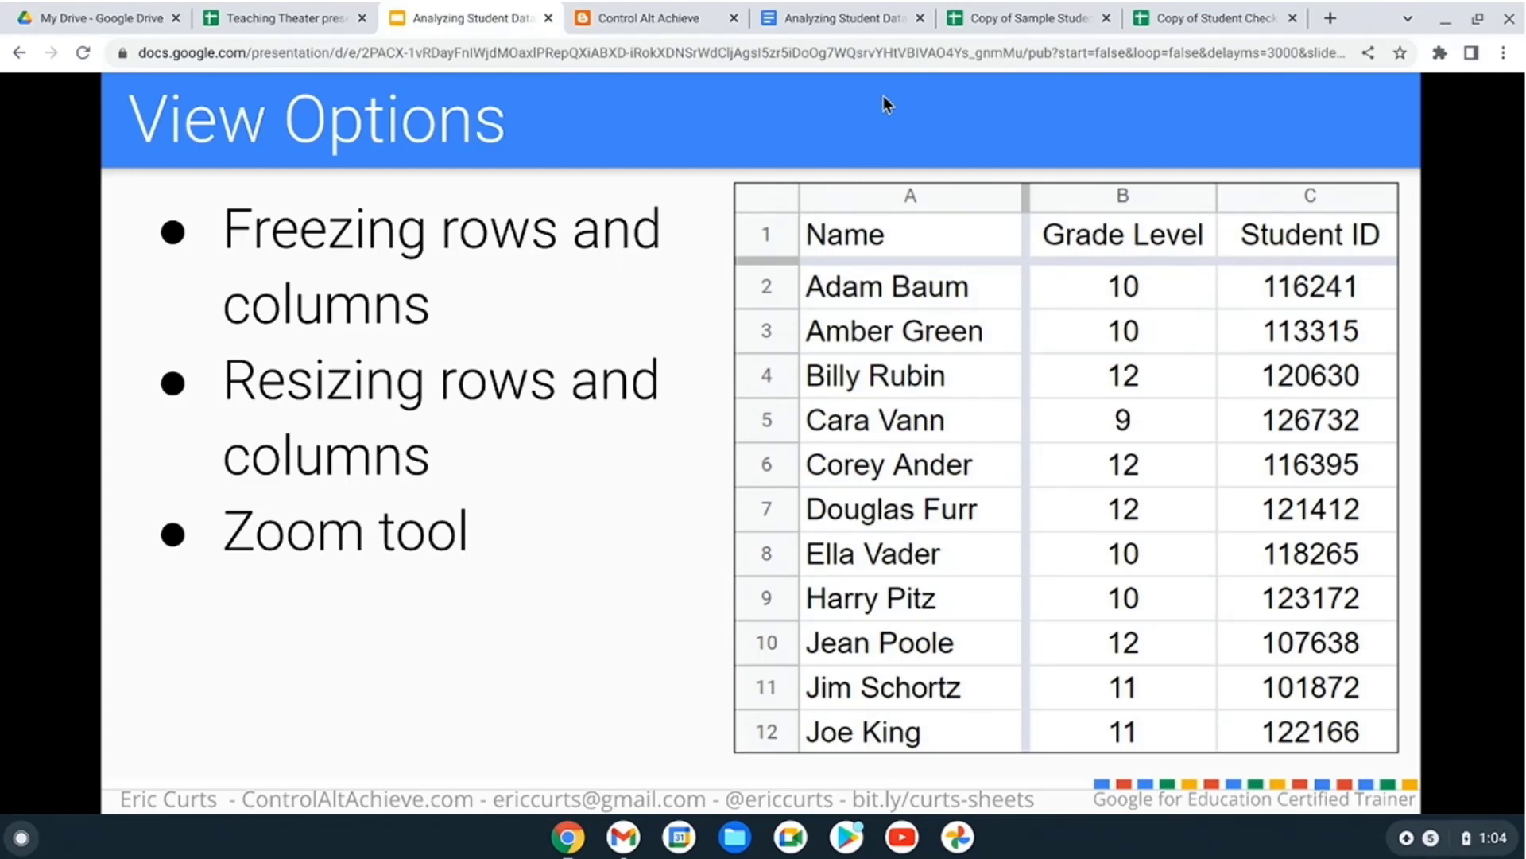
pyautogui.click(989, 20)
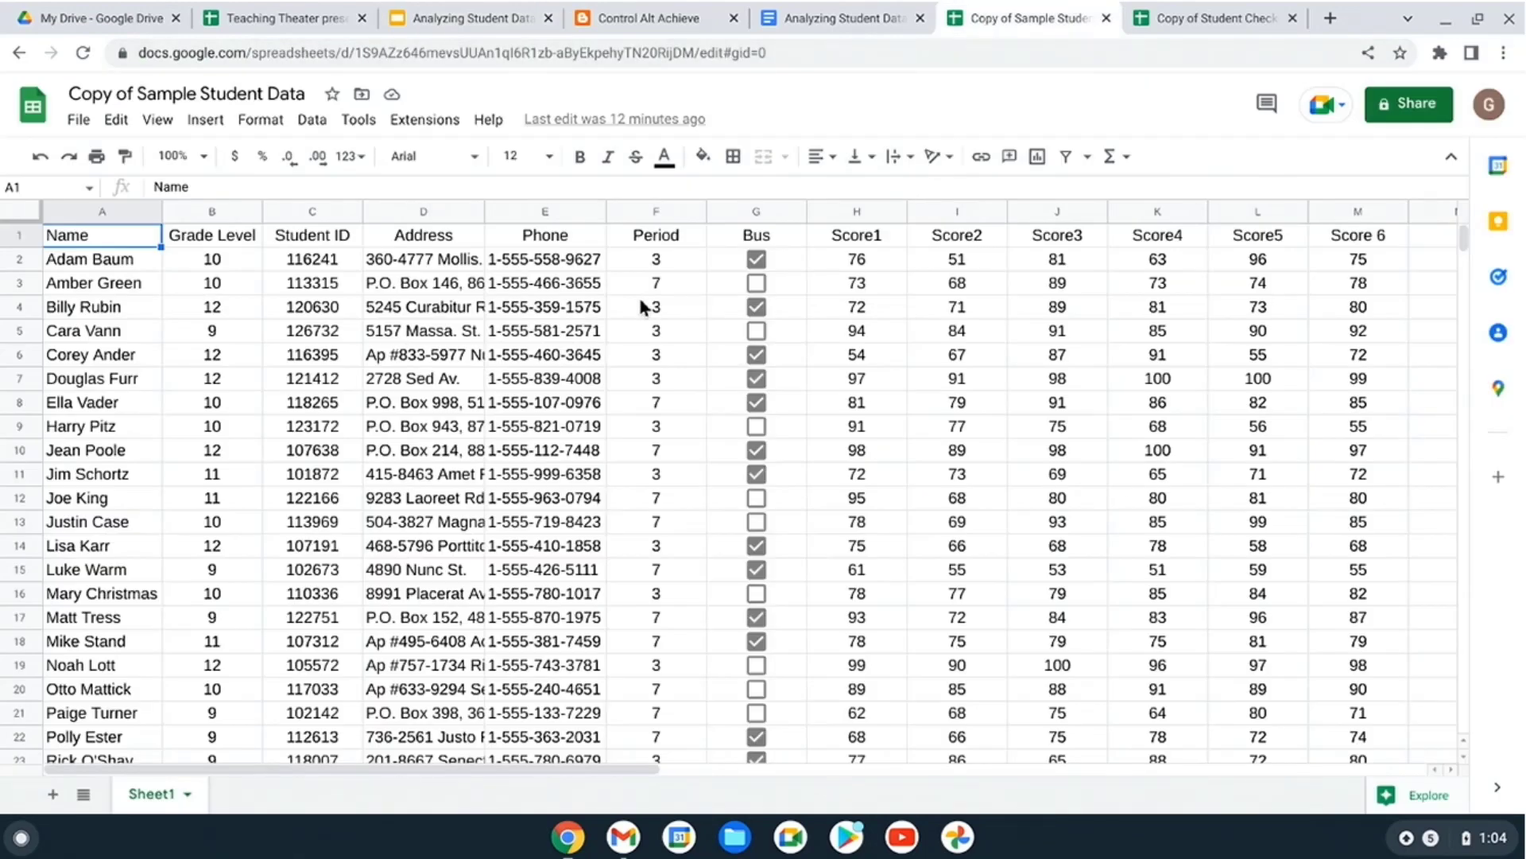
# - Set the zoom level of the sample student data sheet to 150%
pyautogui.click(205, 159)
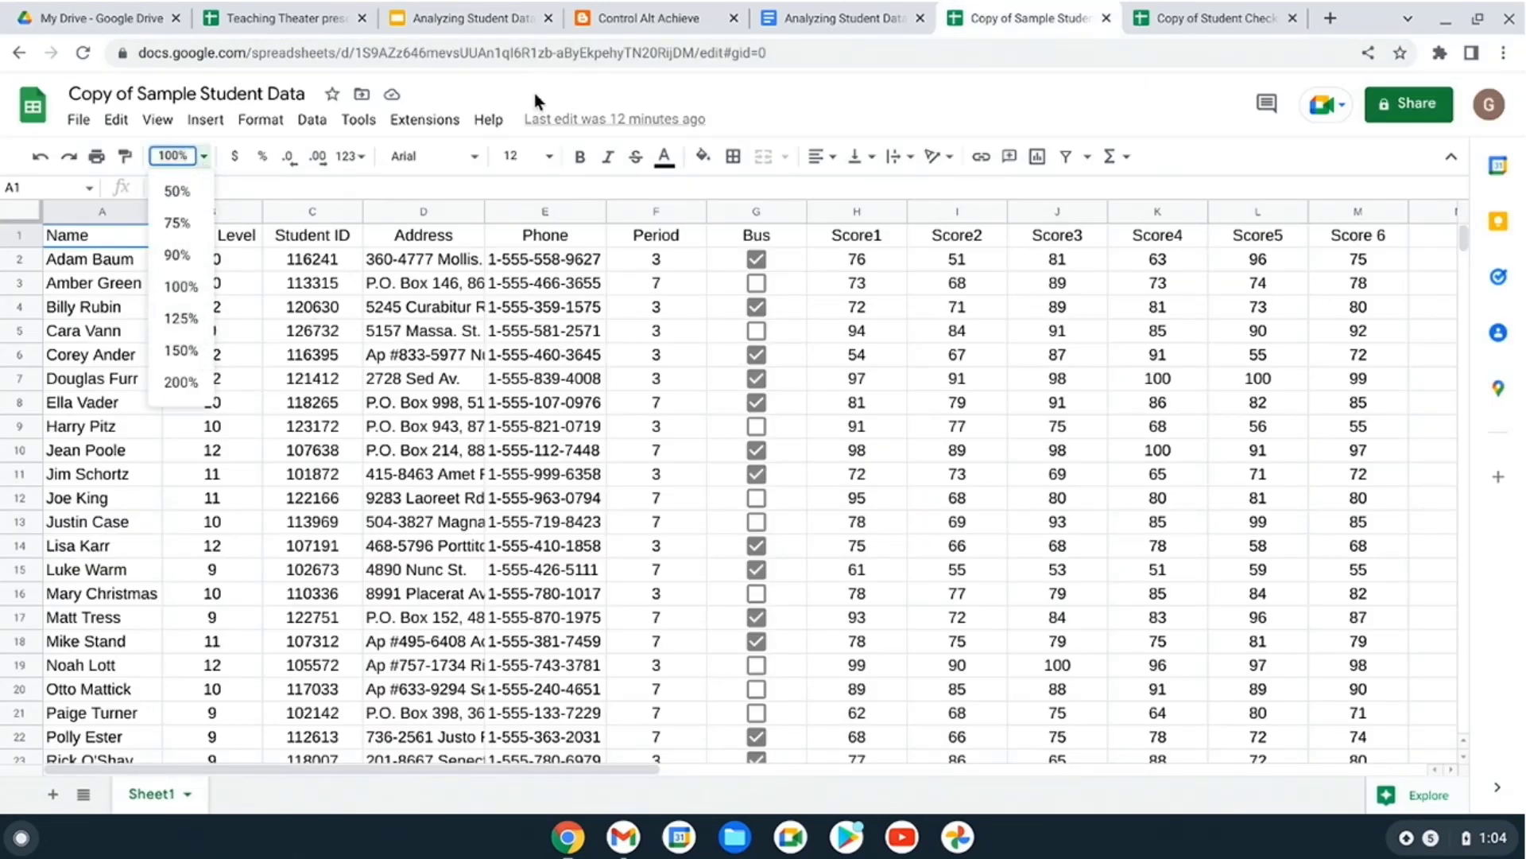
pyautogui.click(451, 19)
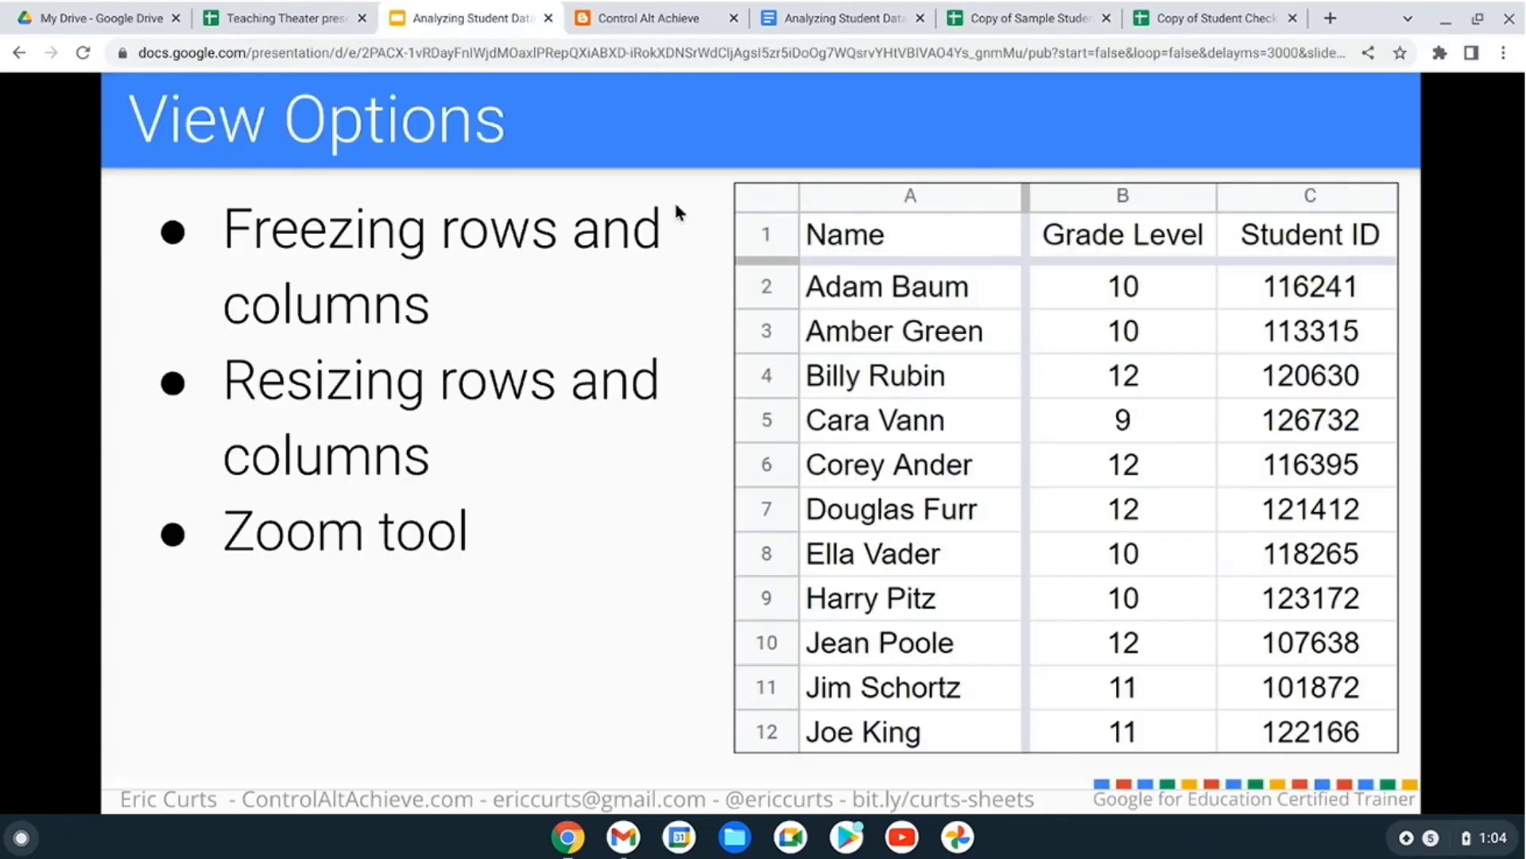
pyautogui.click(1031, 18)
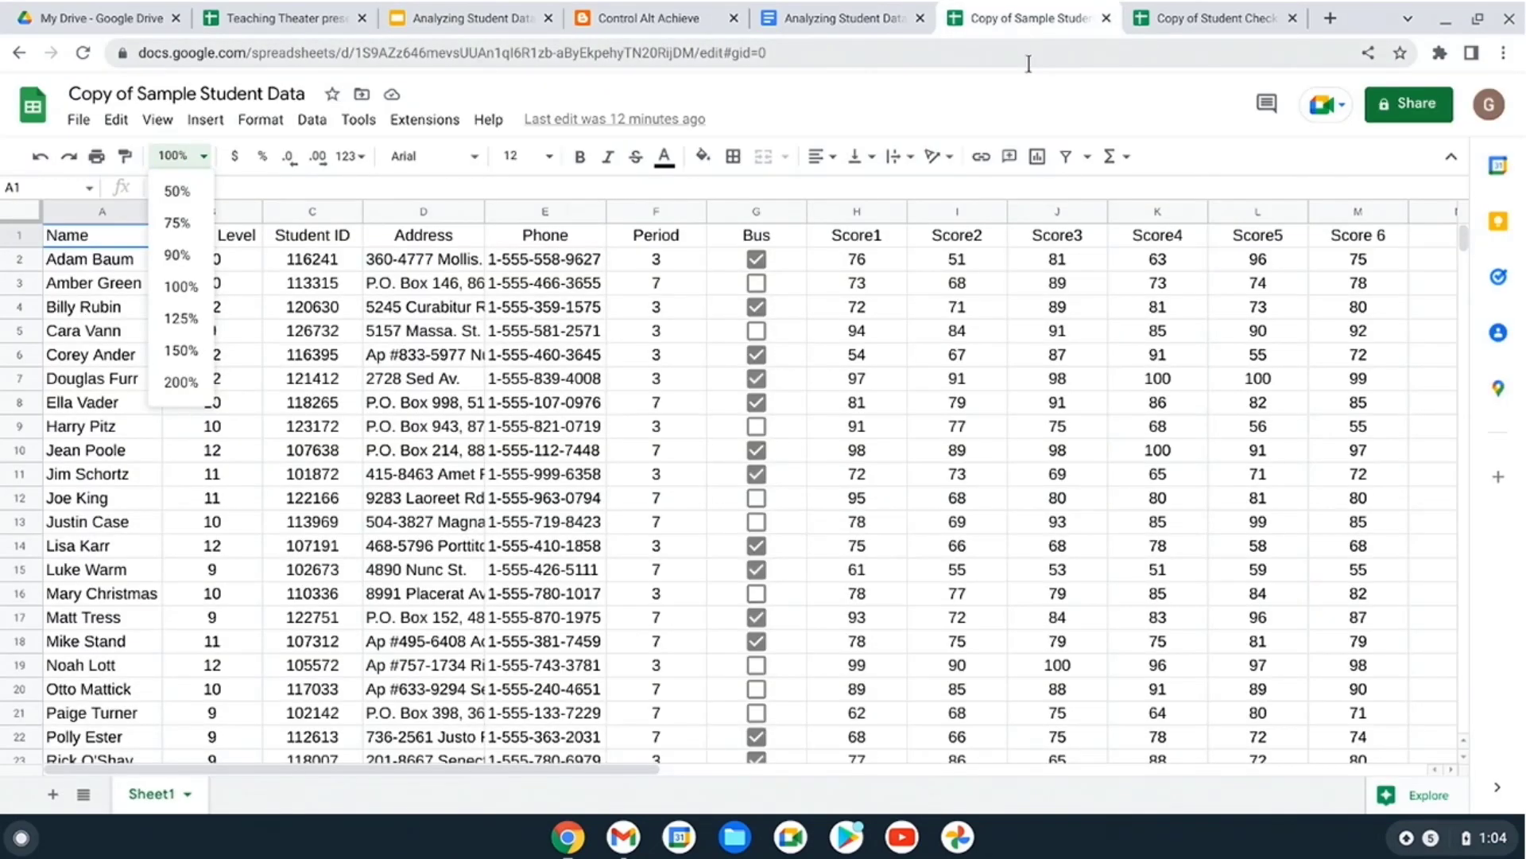
pyautogui.click(207, 157)
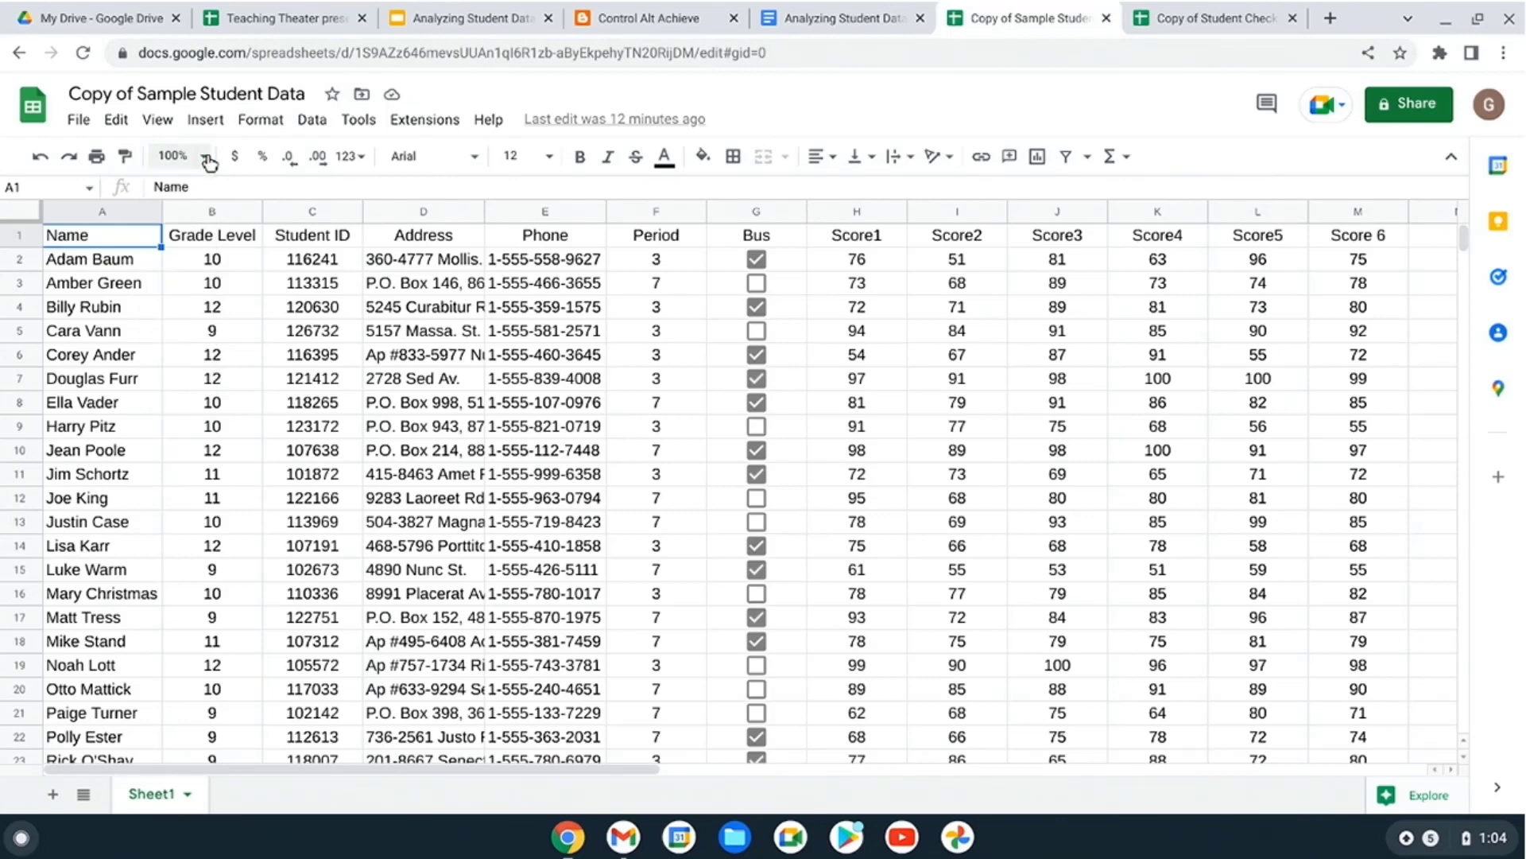
pyautogui.click(205, 157)
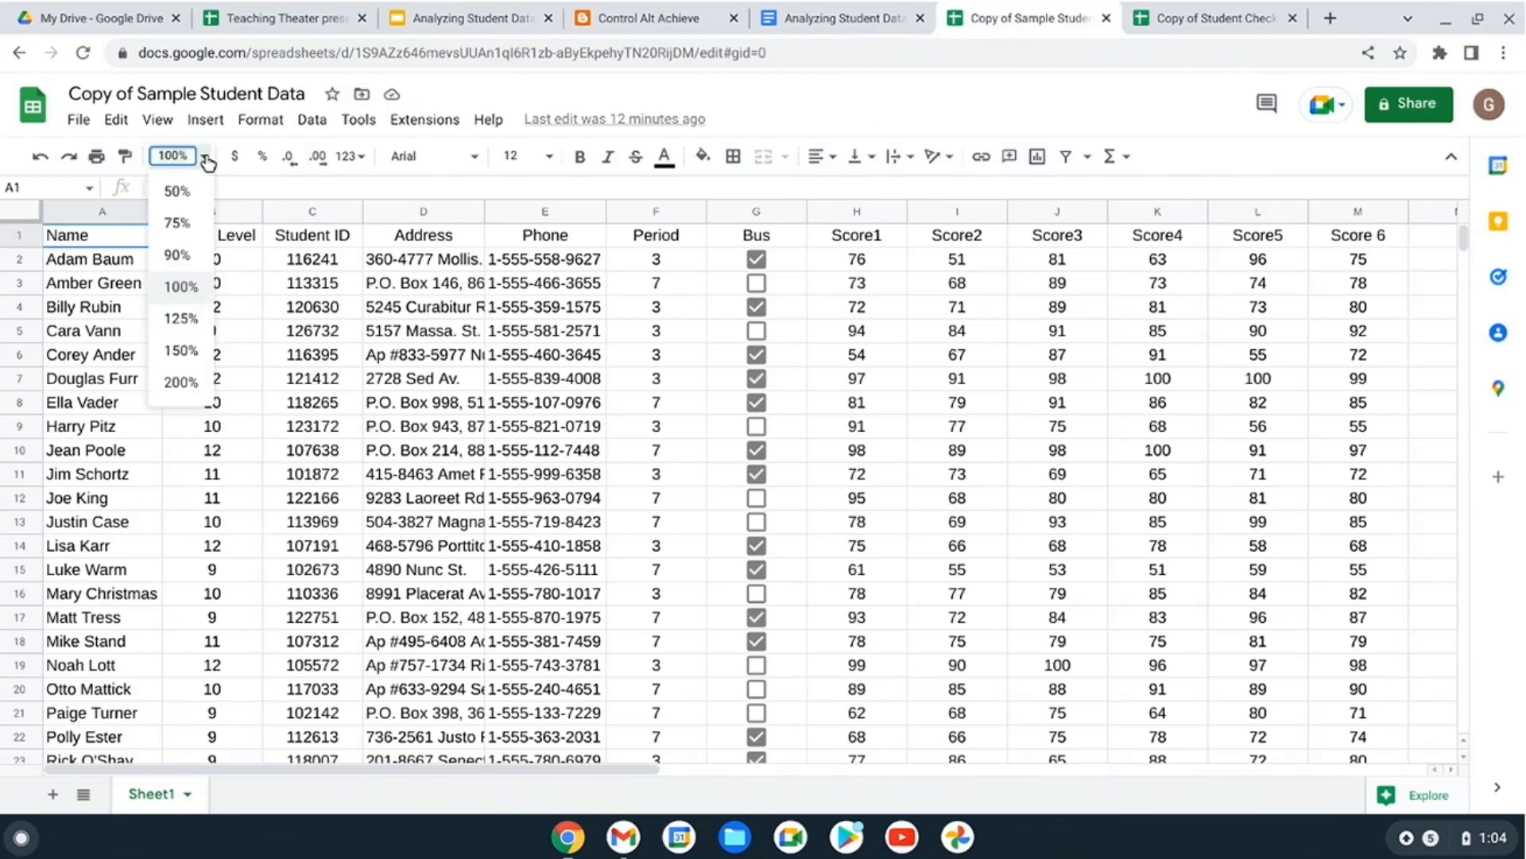
pyautogui.click(185, 350)
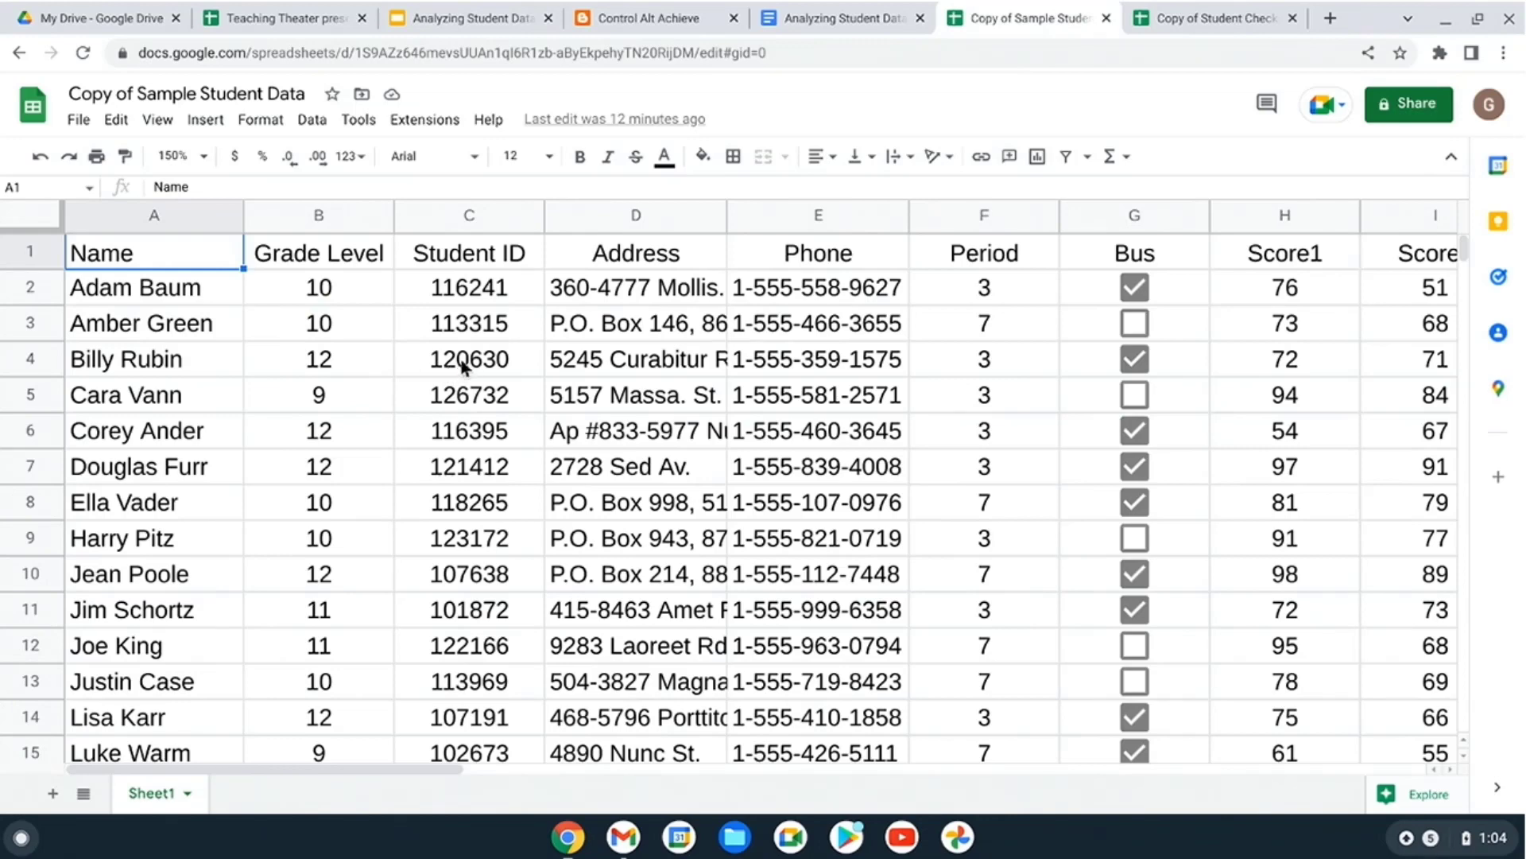
# - Examine the student records down to the last student and across to the Score 6 column
pyautogui.scroll(-1, 559, 428)
pyautogui.scroll(-10, 559, 428)
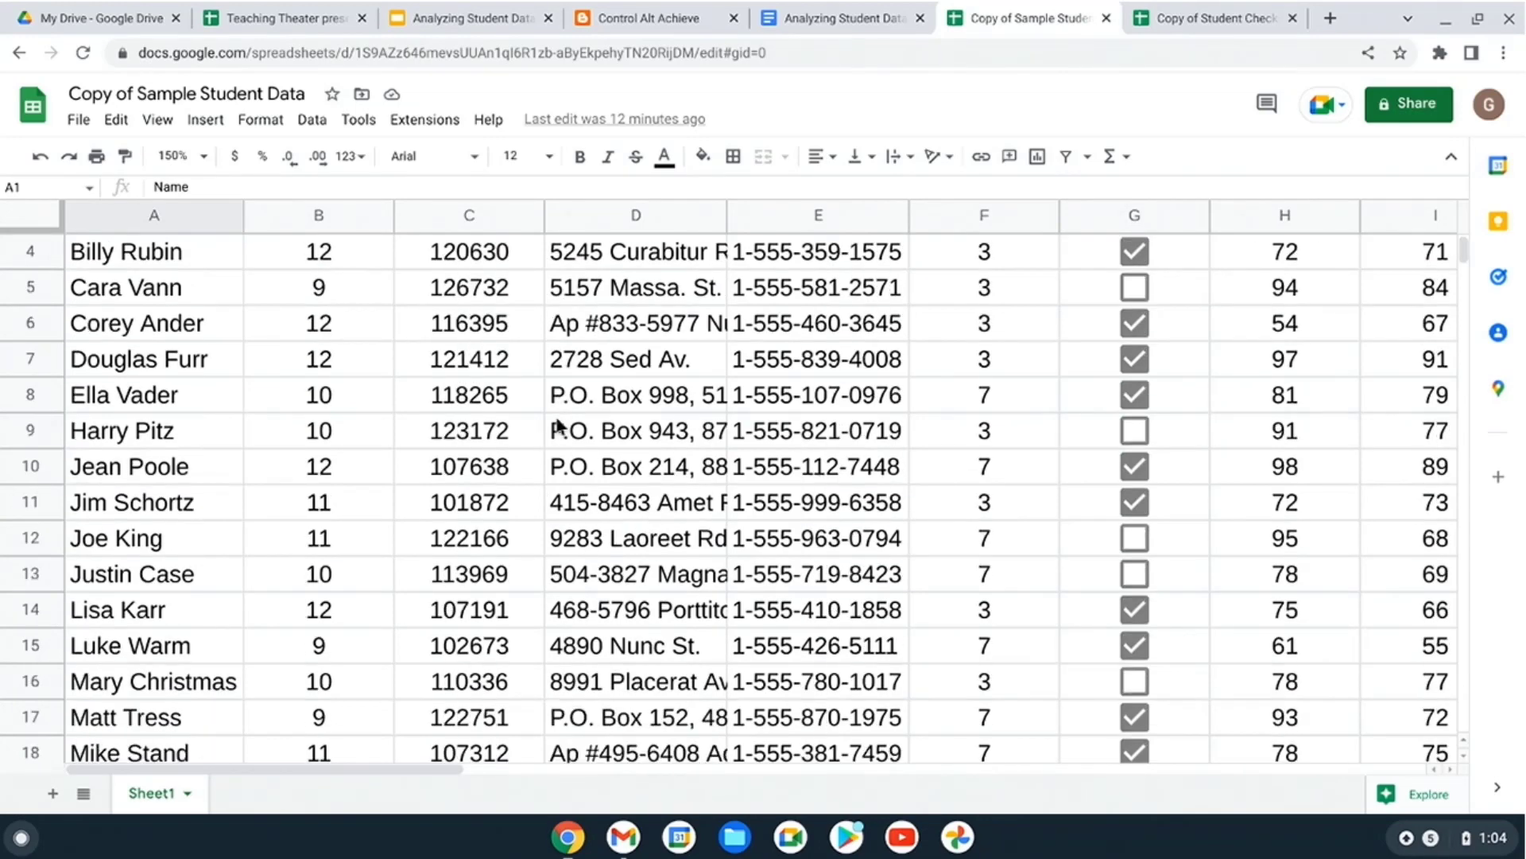
pyautogui.scroll(-5, 557, 423)
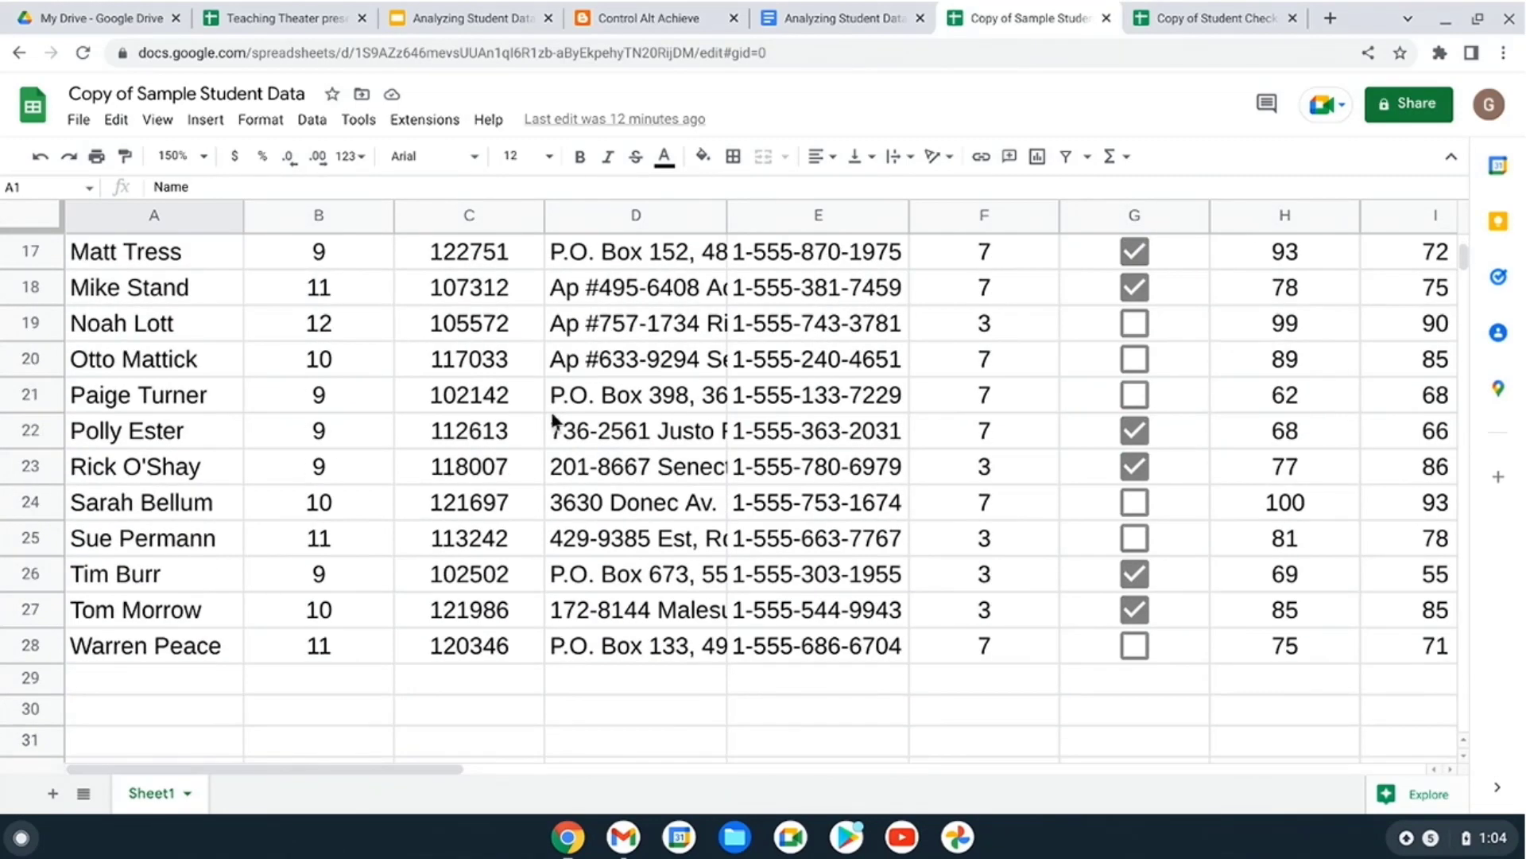
pyautogui.scroll(16, 556, 423)
pyautogui.scroll(-13, 556, 422)
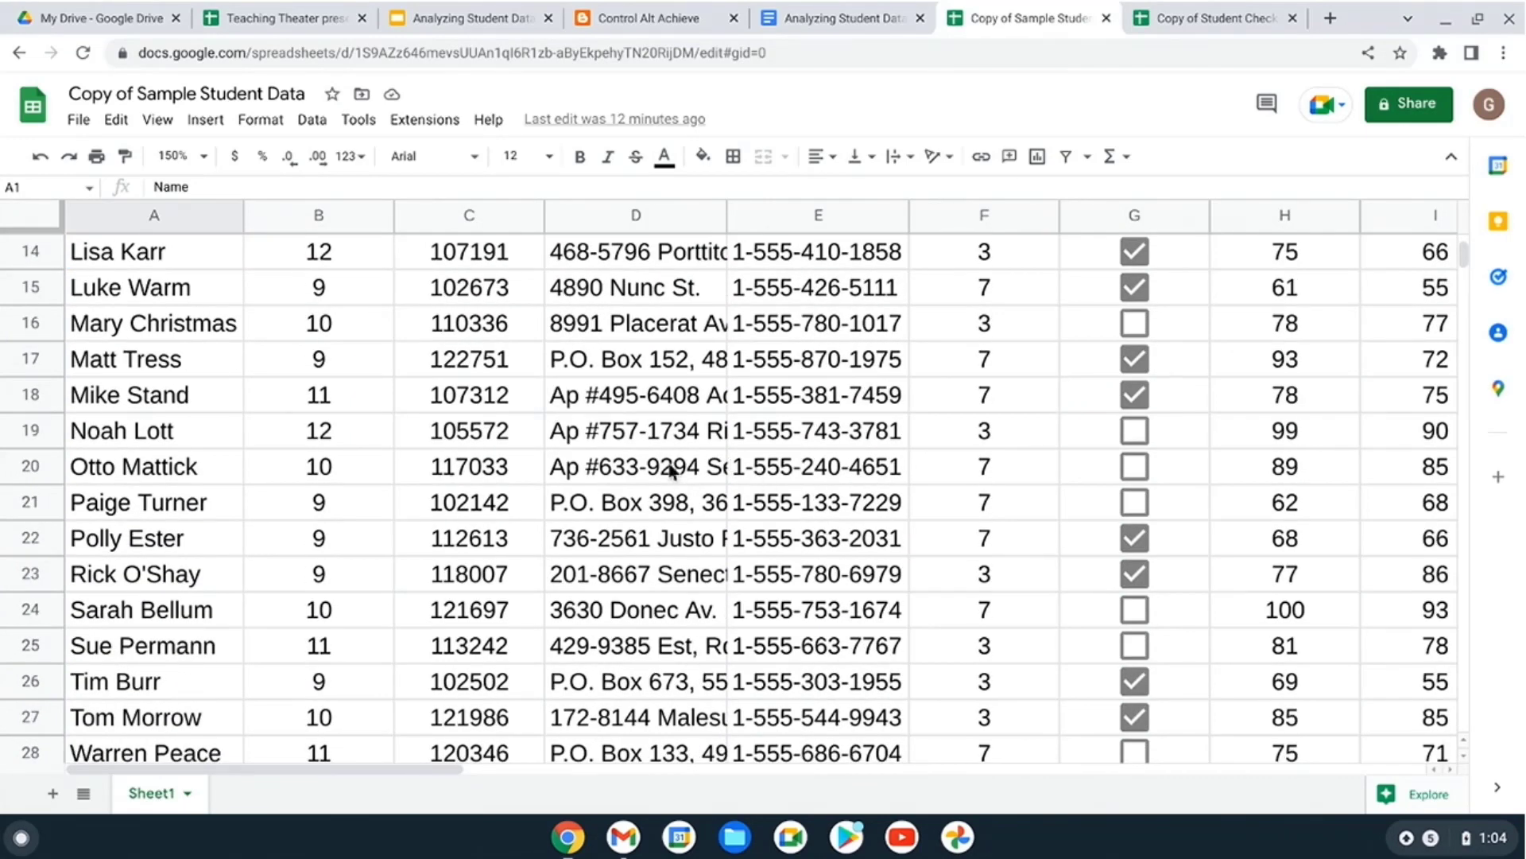
pyautogui.moveTo(446, 769); pyautogui.dragTo(710, 771)
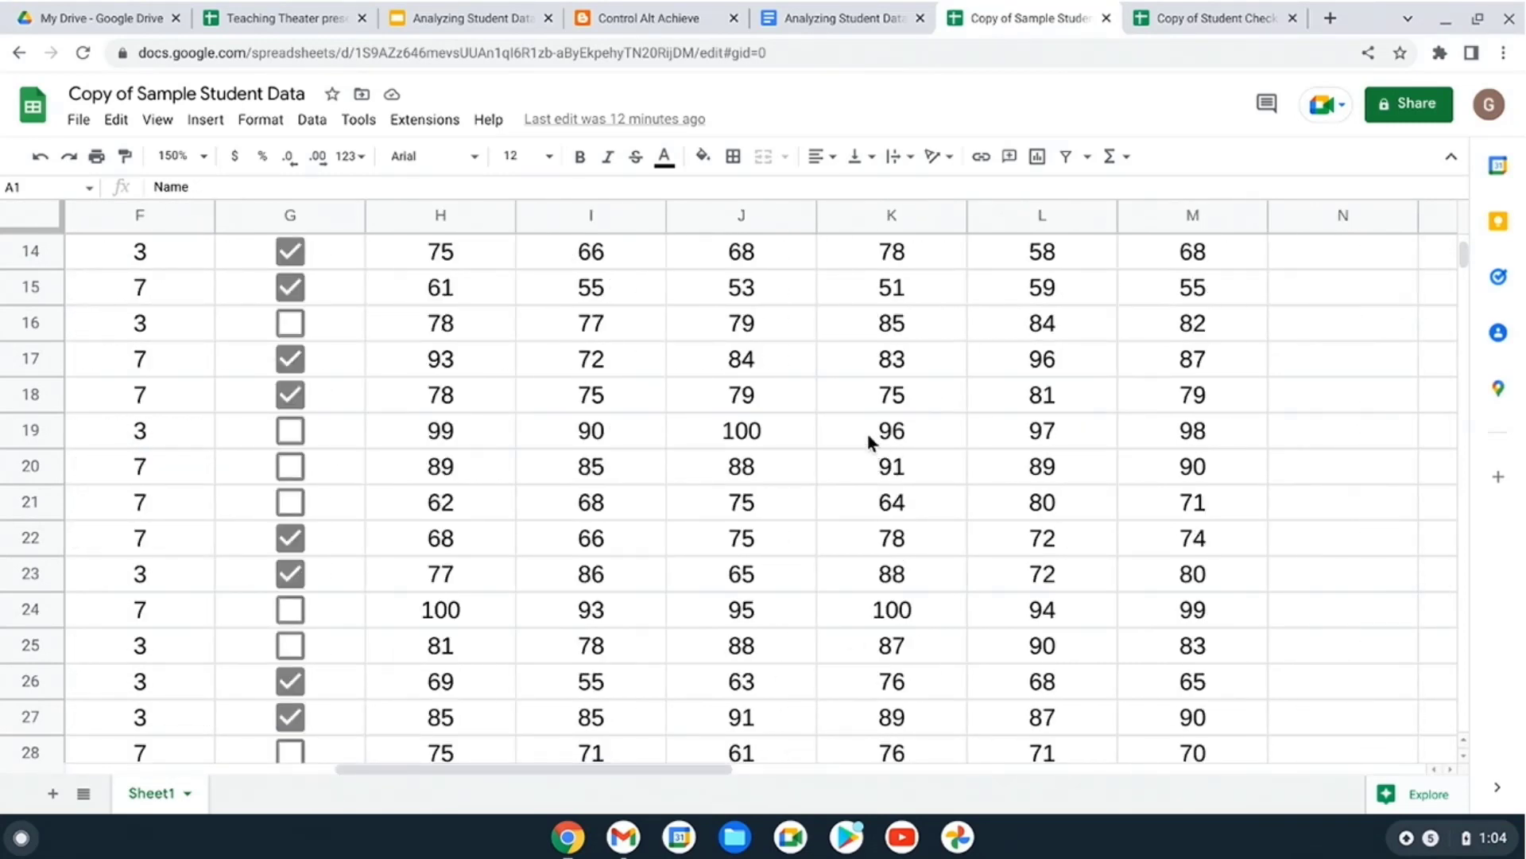
pyautogui.scroll(5, 847, 422)
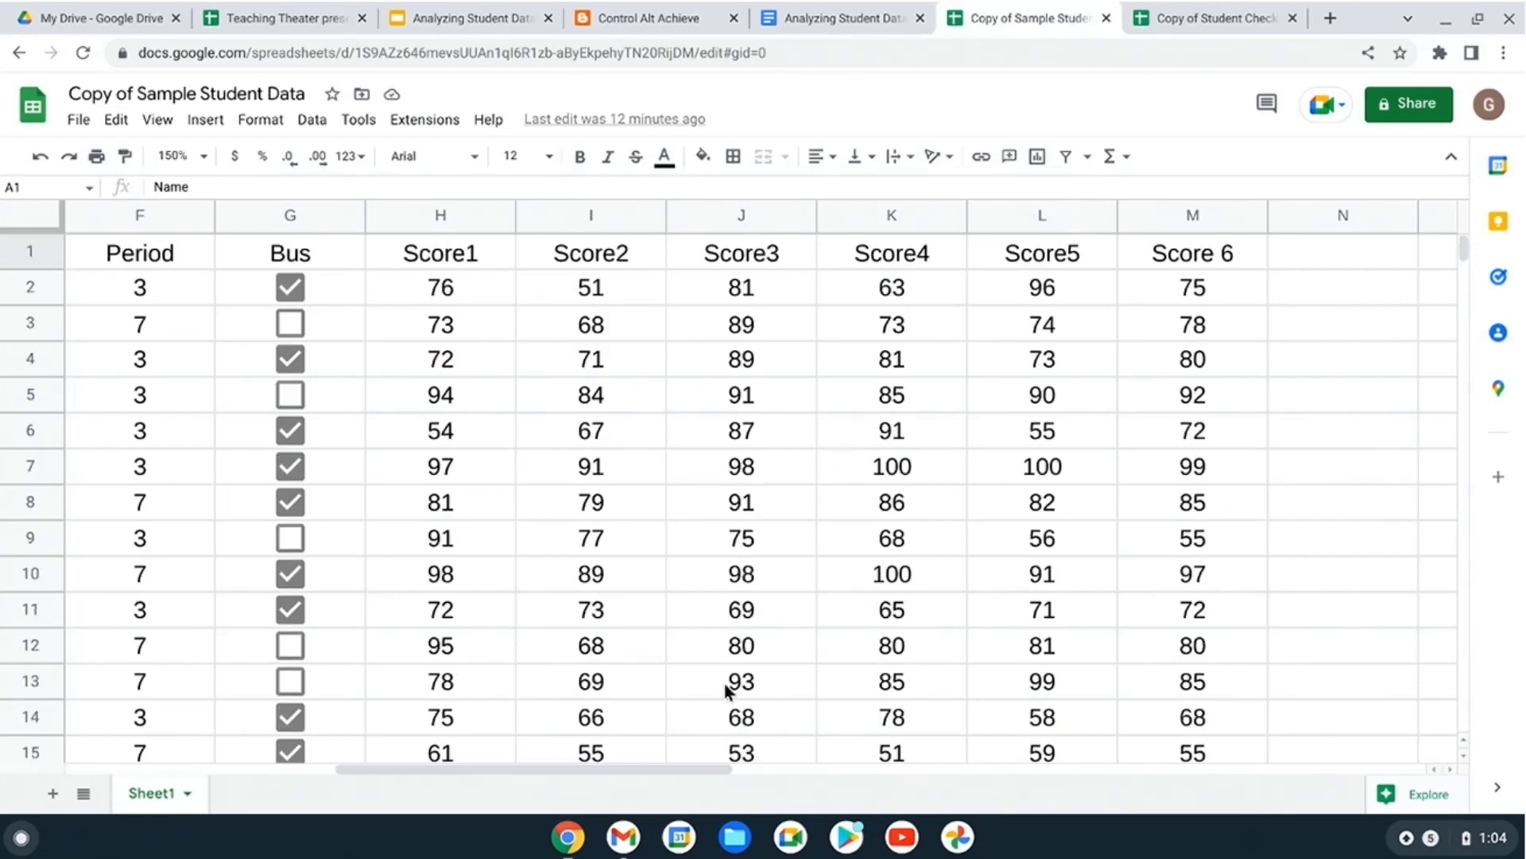
pyautogui.moveTo(704, 771); pyautogui.dragTo(417, 770)
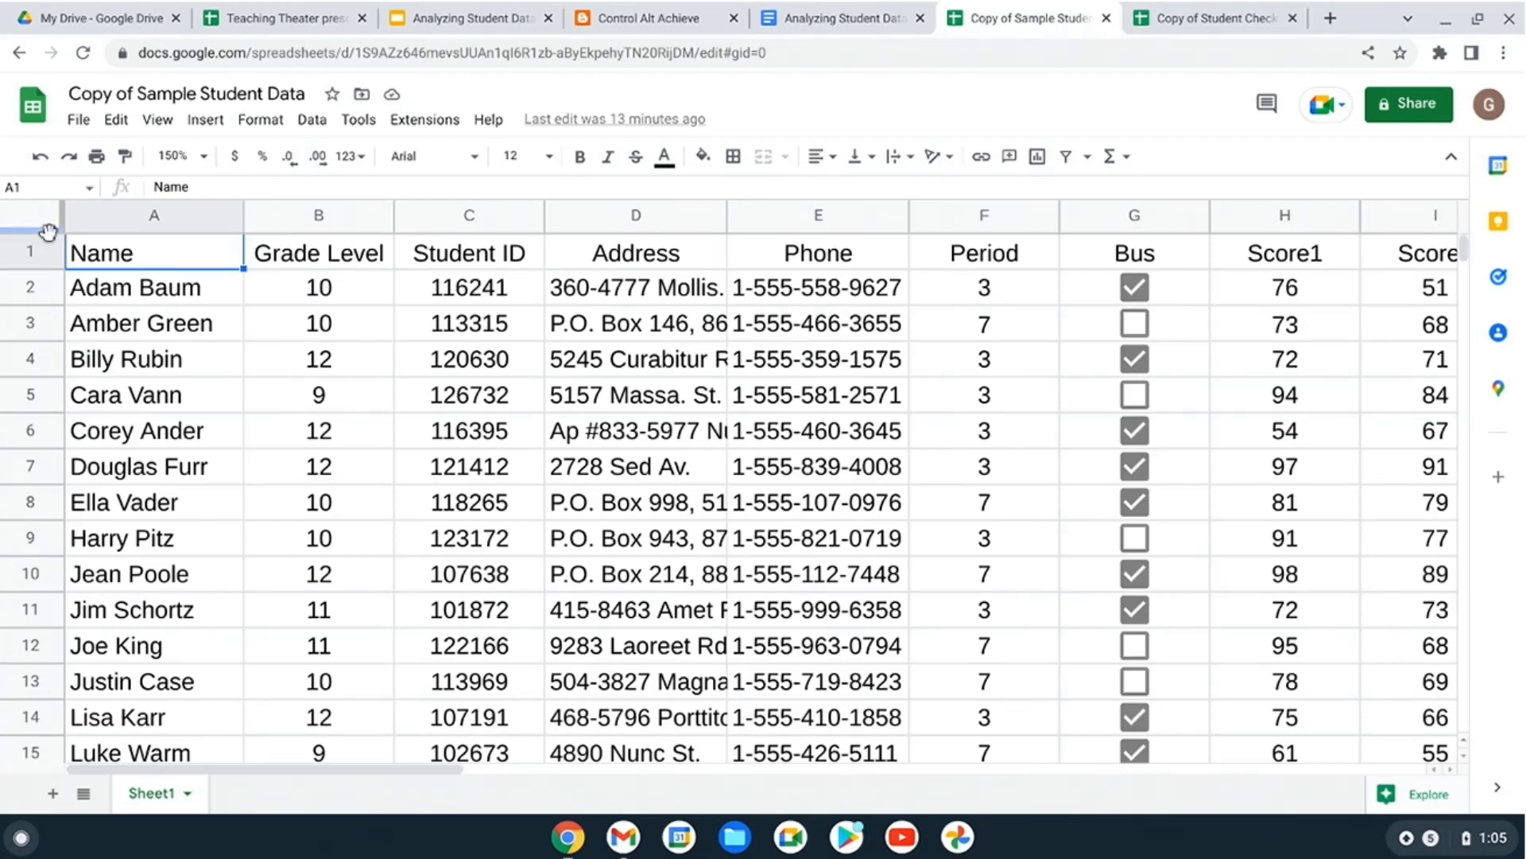
# - Freeze header row 1 and the Name column A, and check the frozen header against the lower student rows
pyautogui.moveTo(48, 231); pyautogui.dragTo(44, 273)
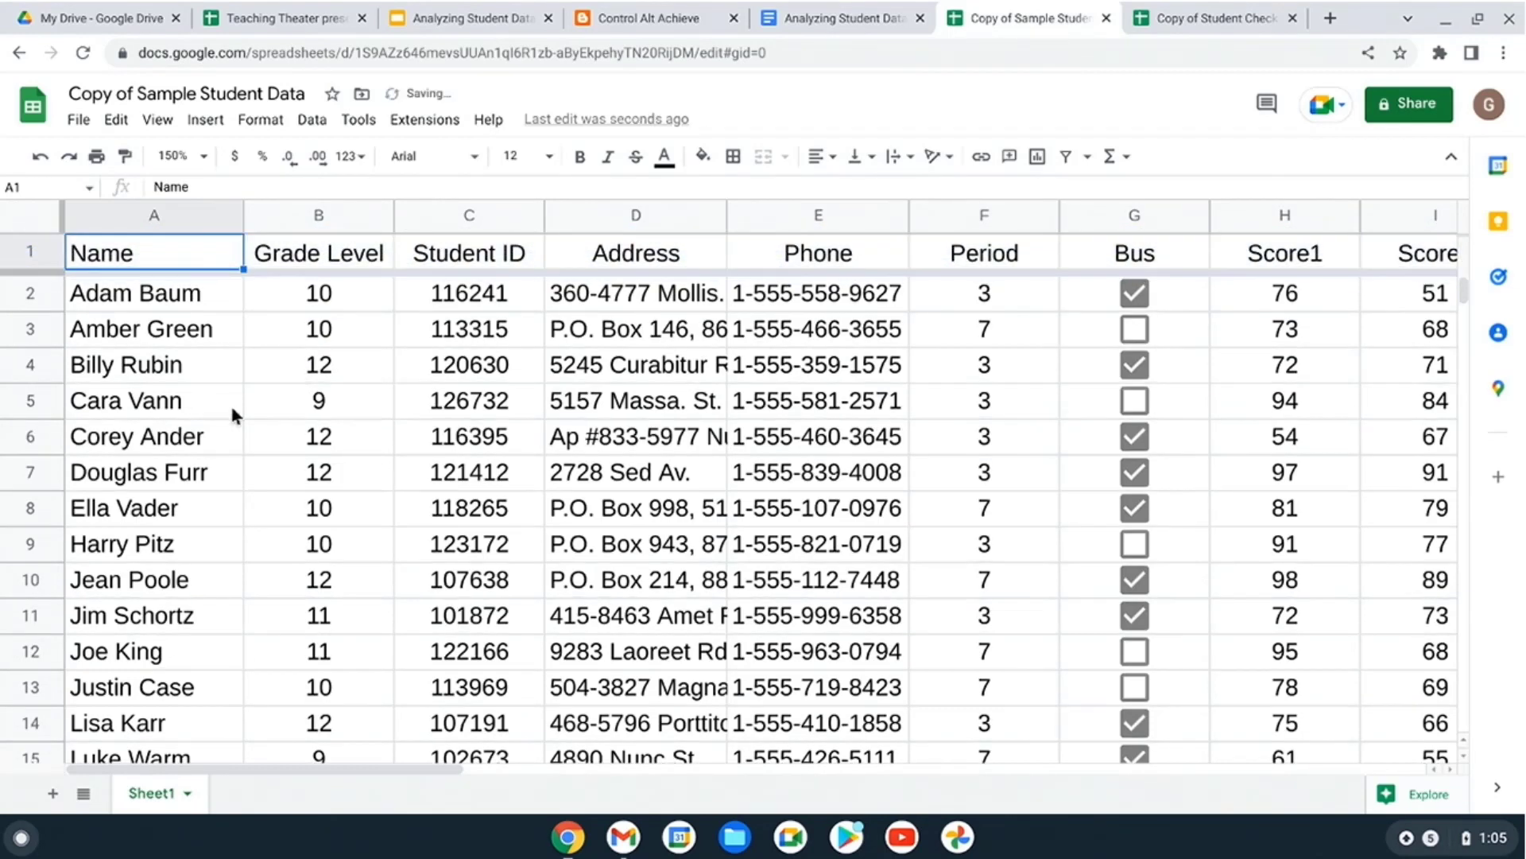
pyautogui.scroll(-5, 297, 403)
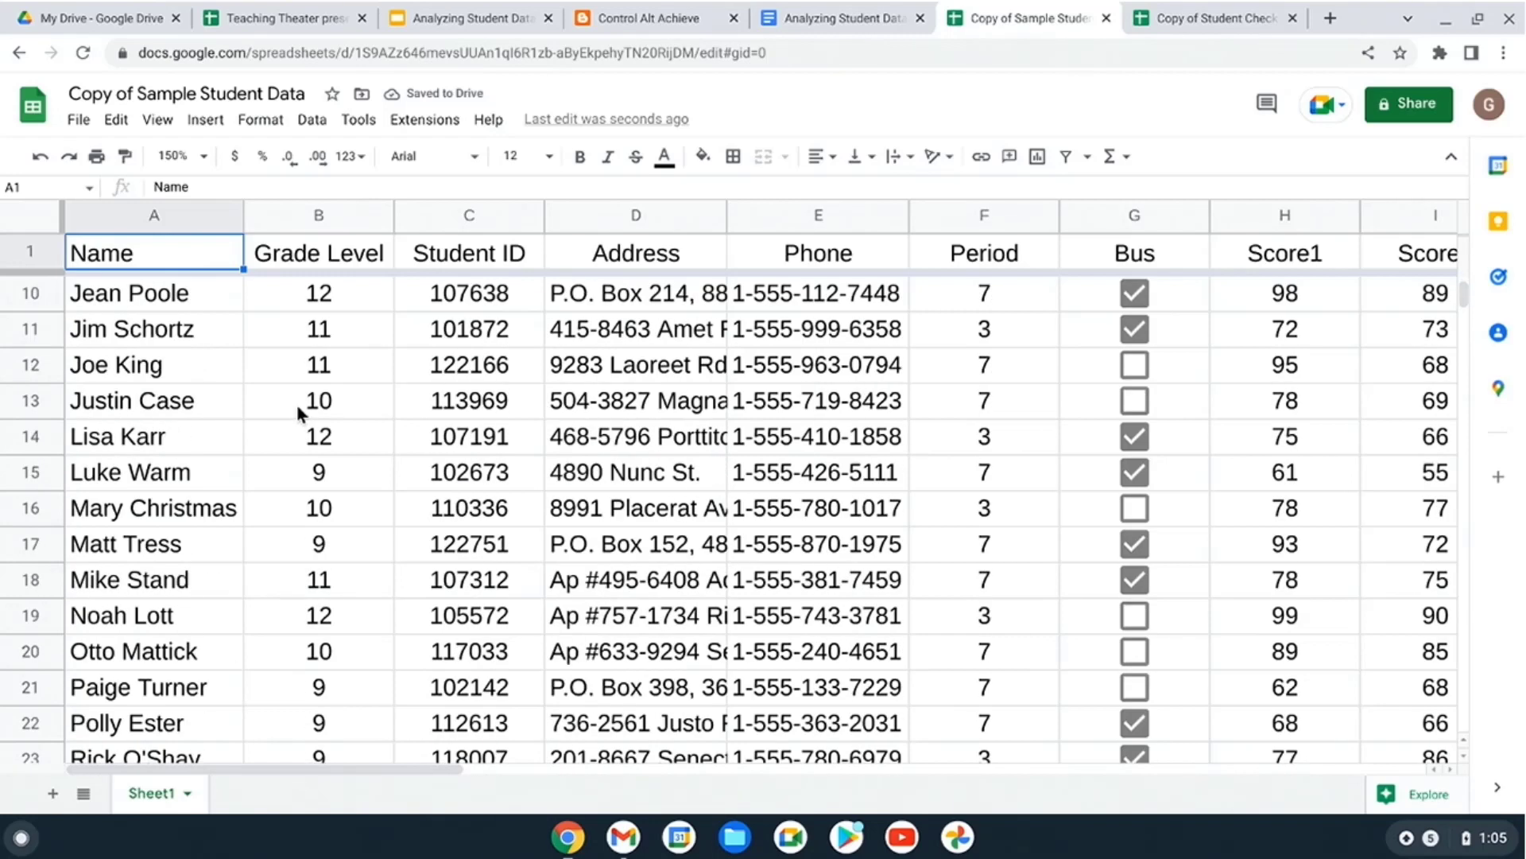
pyautogui.scroll(-5, 297, 402)
pyautogui.scroll(10, 297, 400)
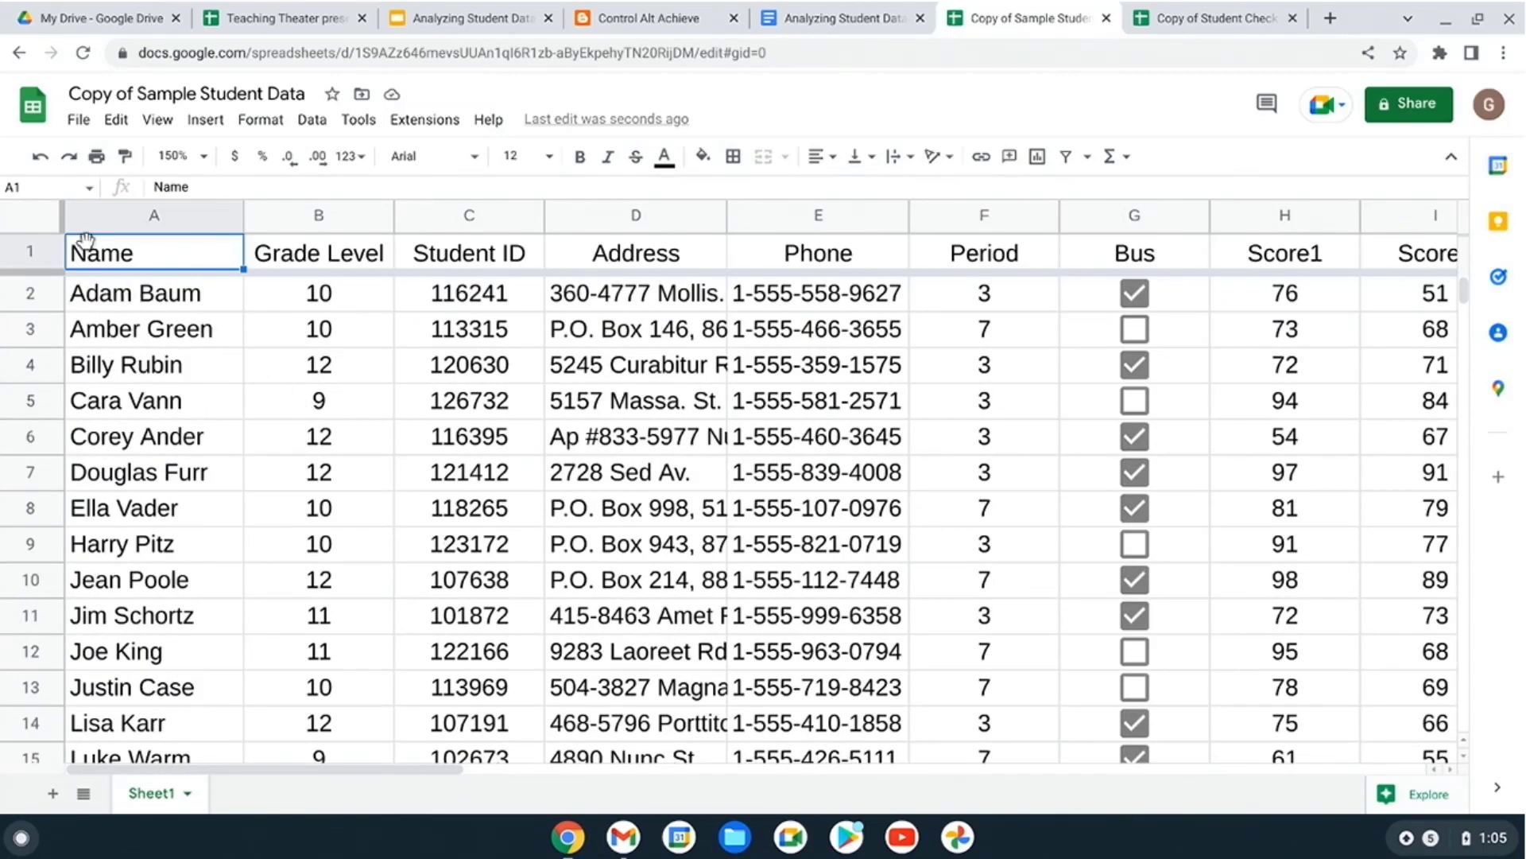
pyautogui.moveTo(64, 218); pyautogui.dragTo(248, 216)
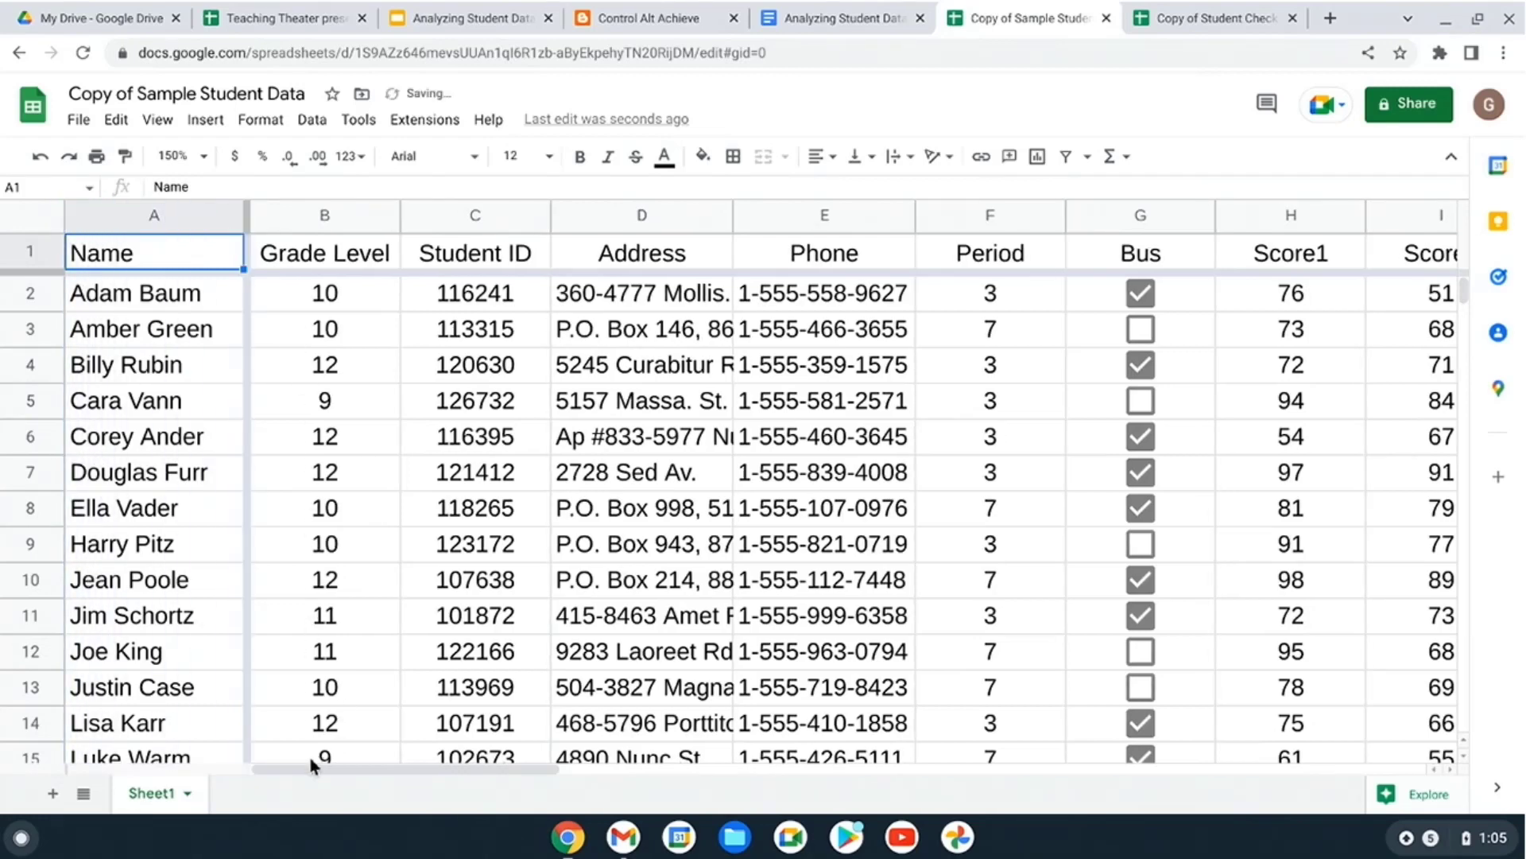
pyautogui.moveTo(287, 777)
pyautogui.mouseDown()
pyautogui.moveTo(738, 779)
pyautogui.moveTo(272, 767)
pyautogui.moveTo(306, 763)
pyautogui.moveTo(291, 759)
pyautogui.mouseUp()
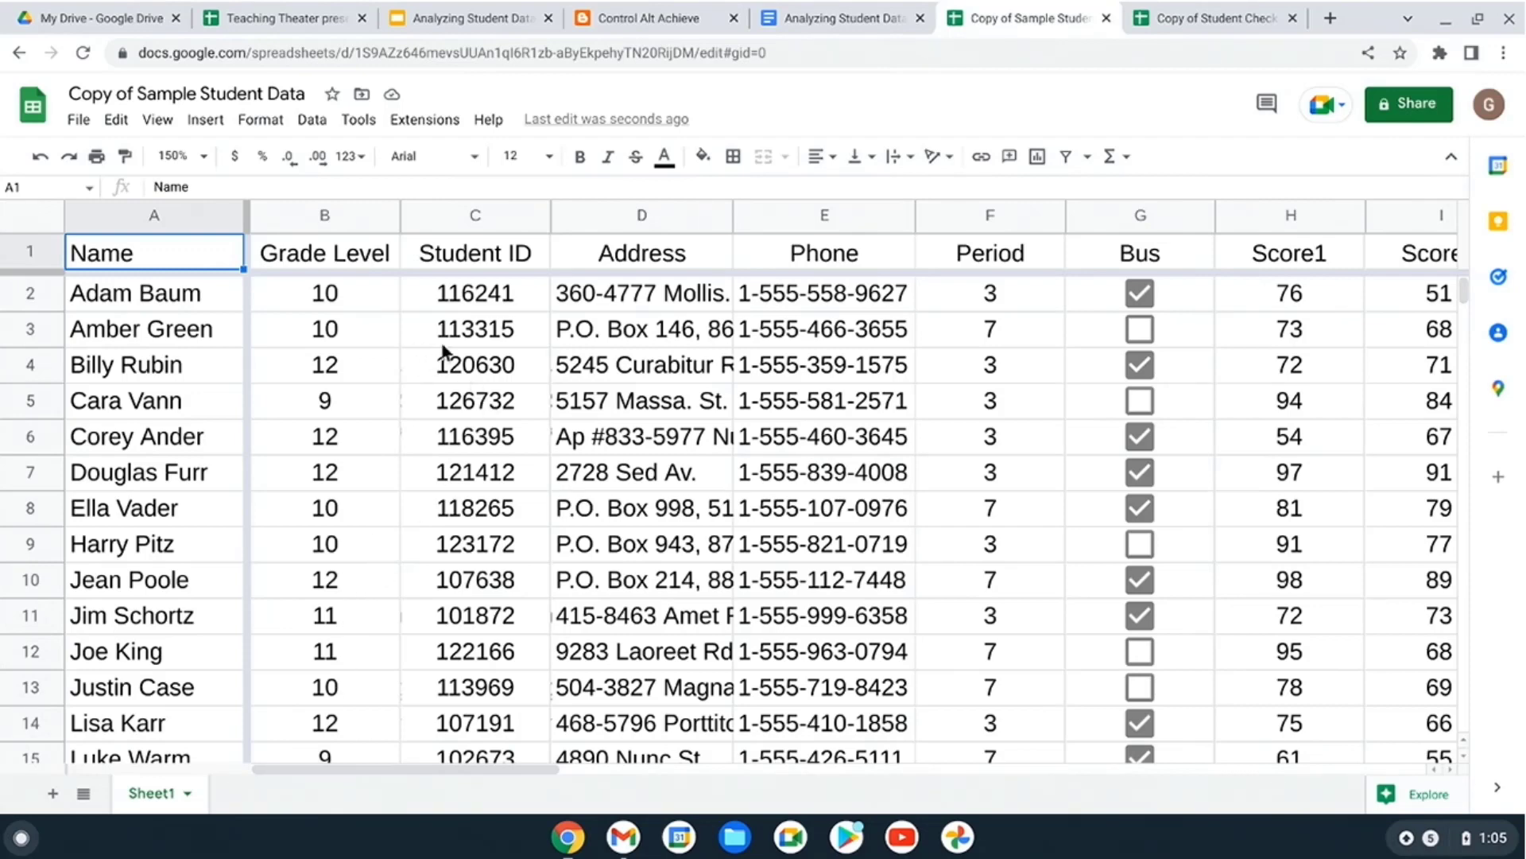
# - Advance the presentation to the Sorting Data slide and return to the sample student data spreadsheet
pyautogui.click(487, 18)
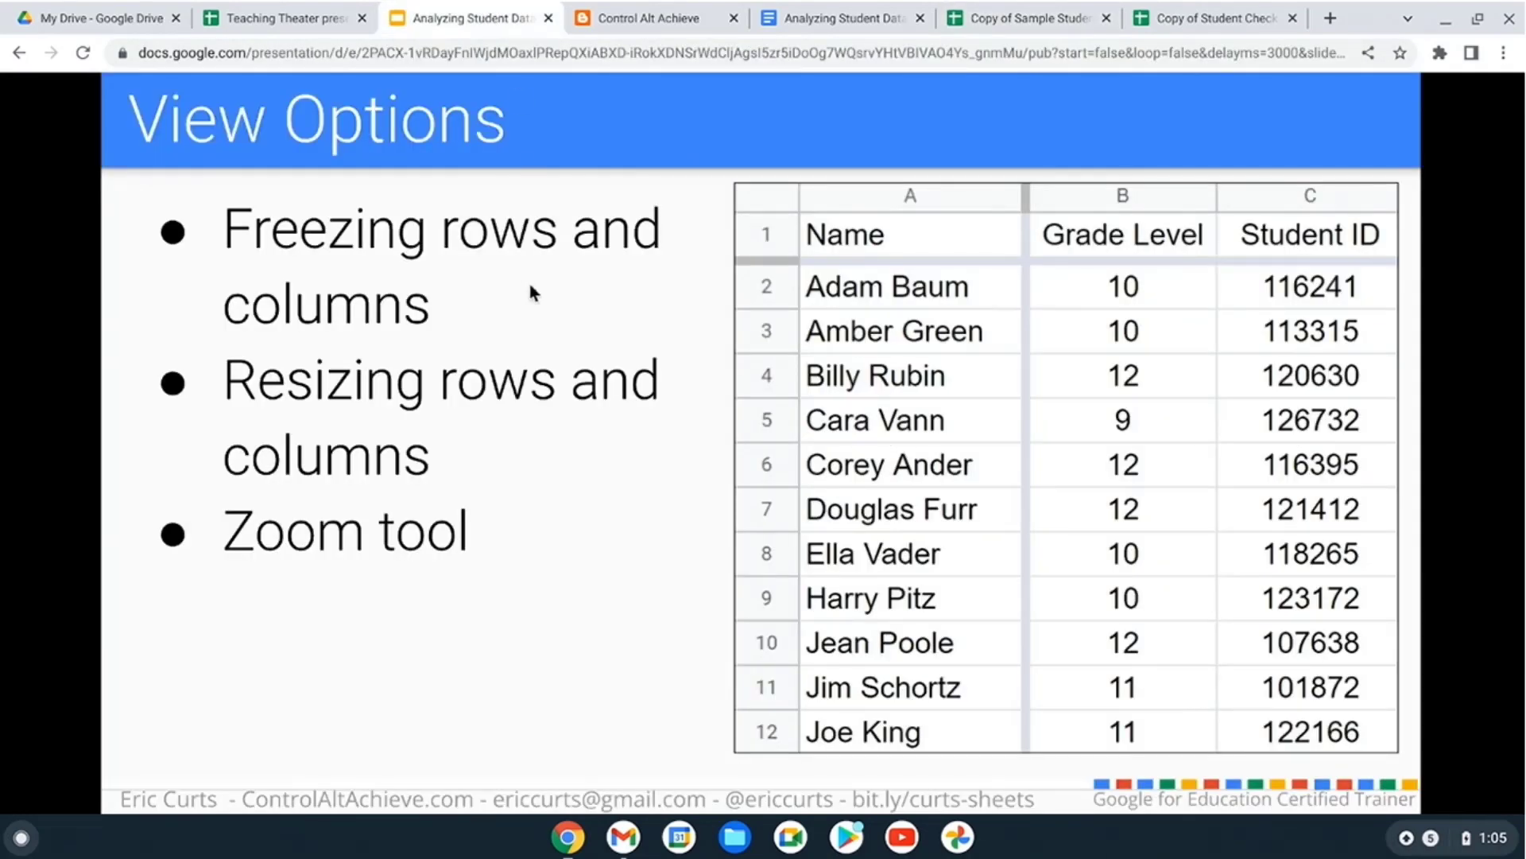
pyautogui.click(518, 333)
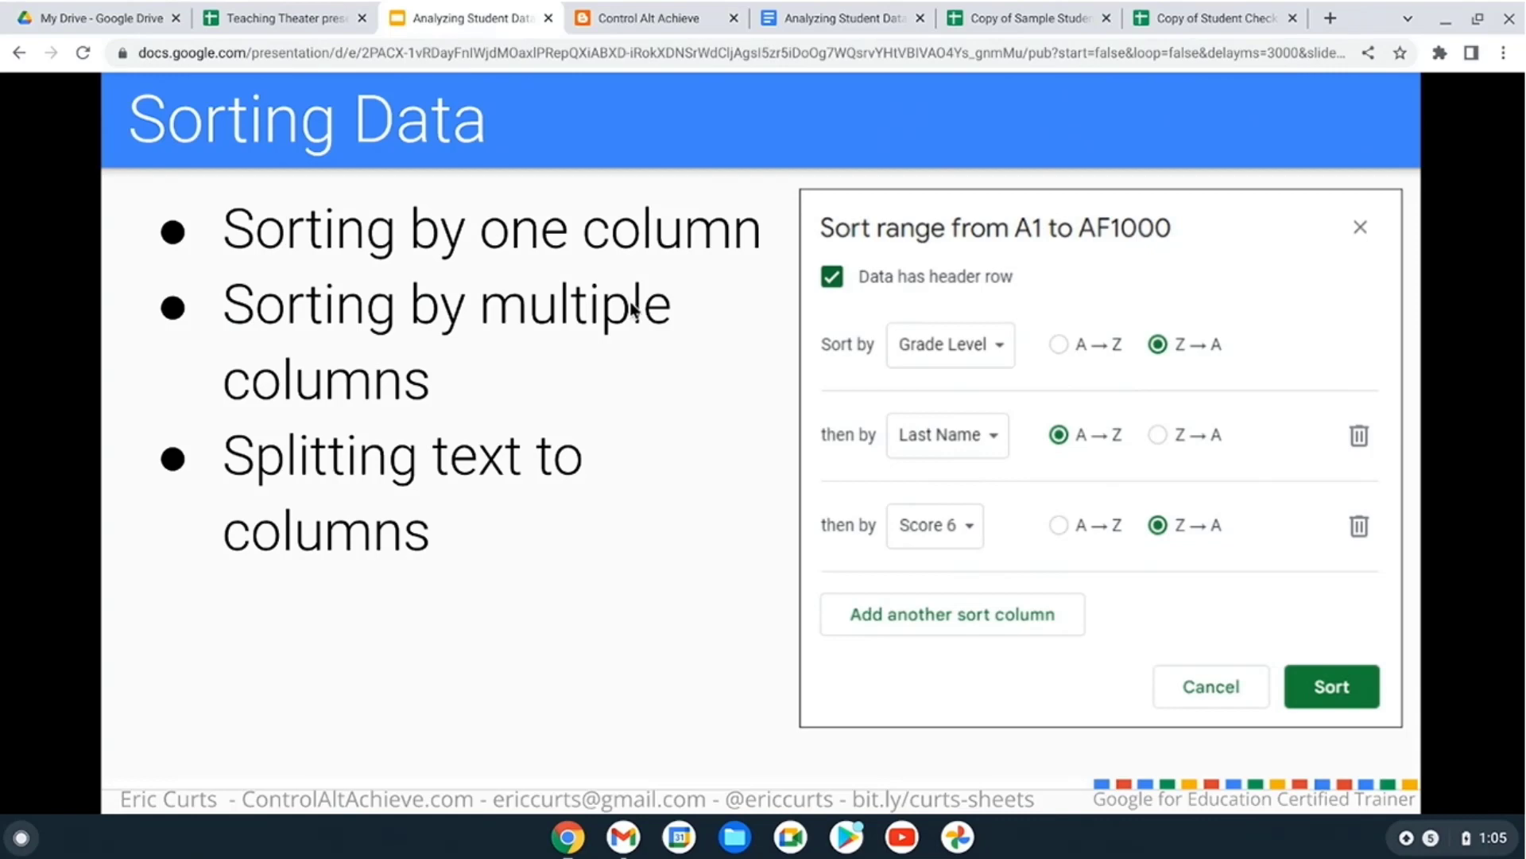
pyautogui.click(1044, 28)
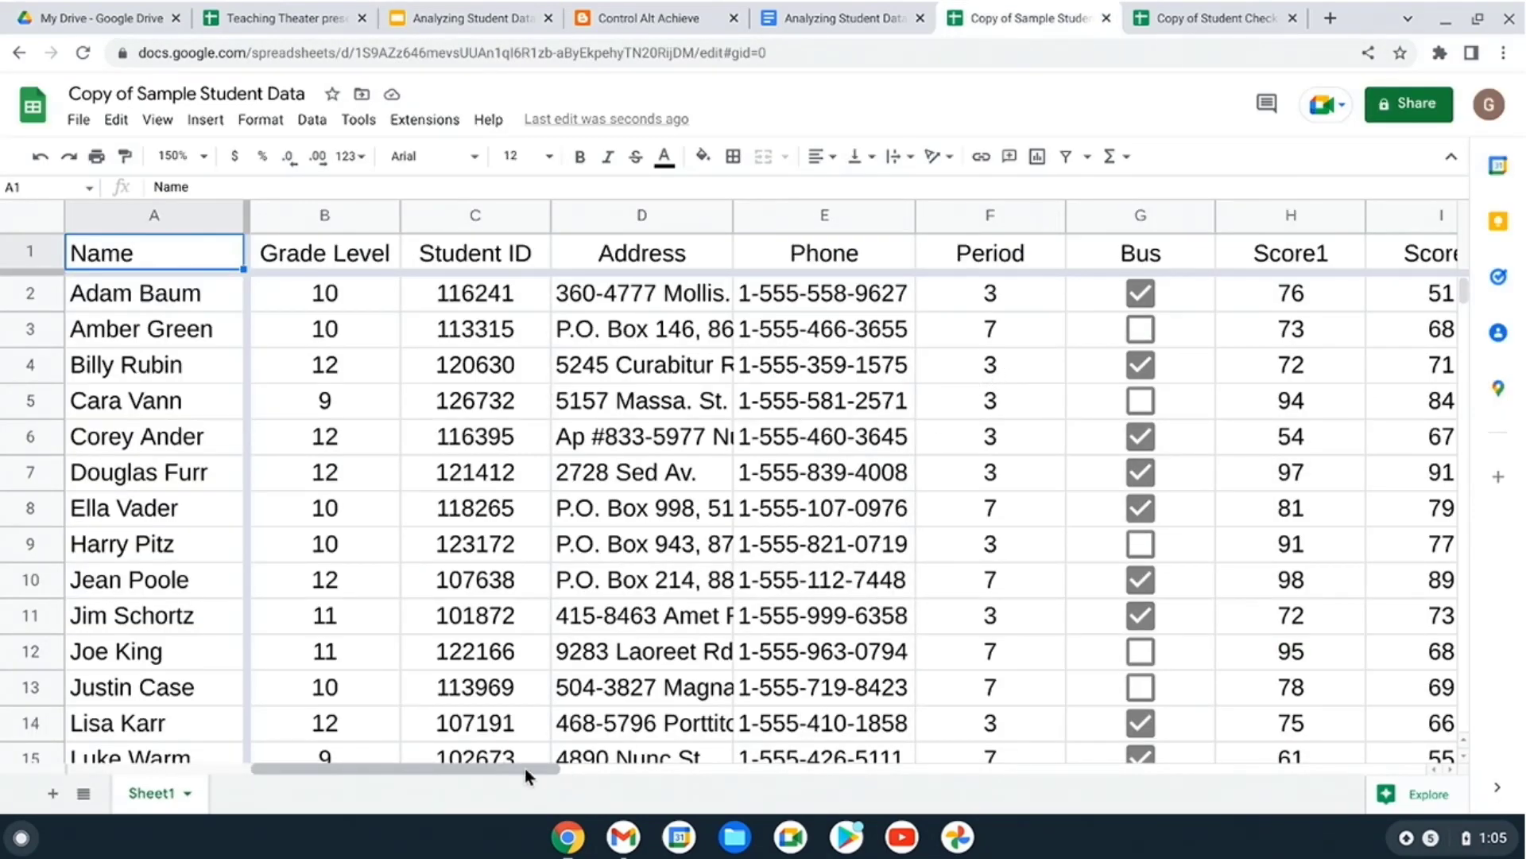
# - Sort the whole sheet by Score 6 in column M from Z to A and check the order down to the last student
pyautogui.moveTo(524, 768); pyautogui.dragTo(865, 807)
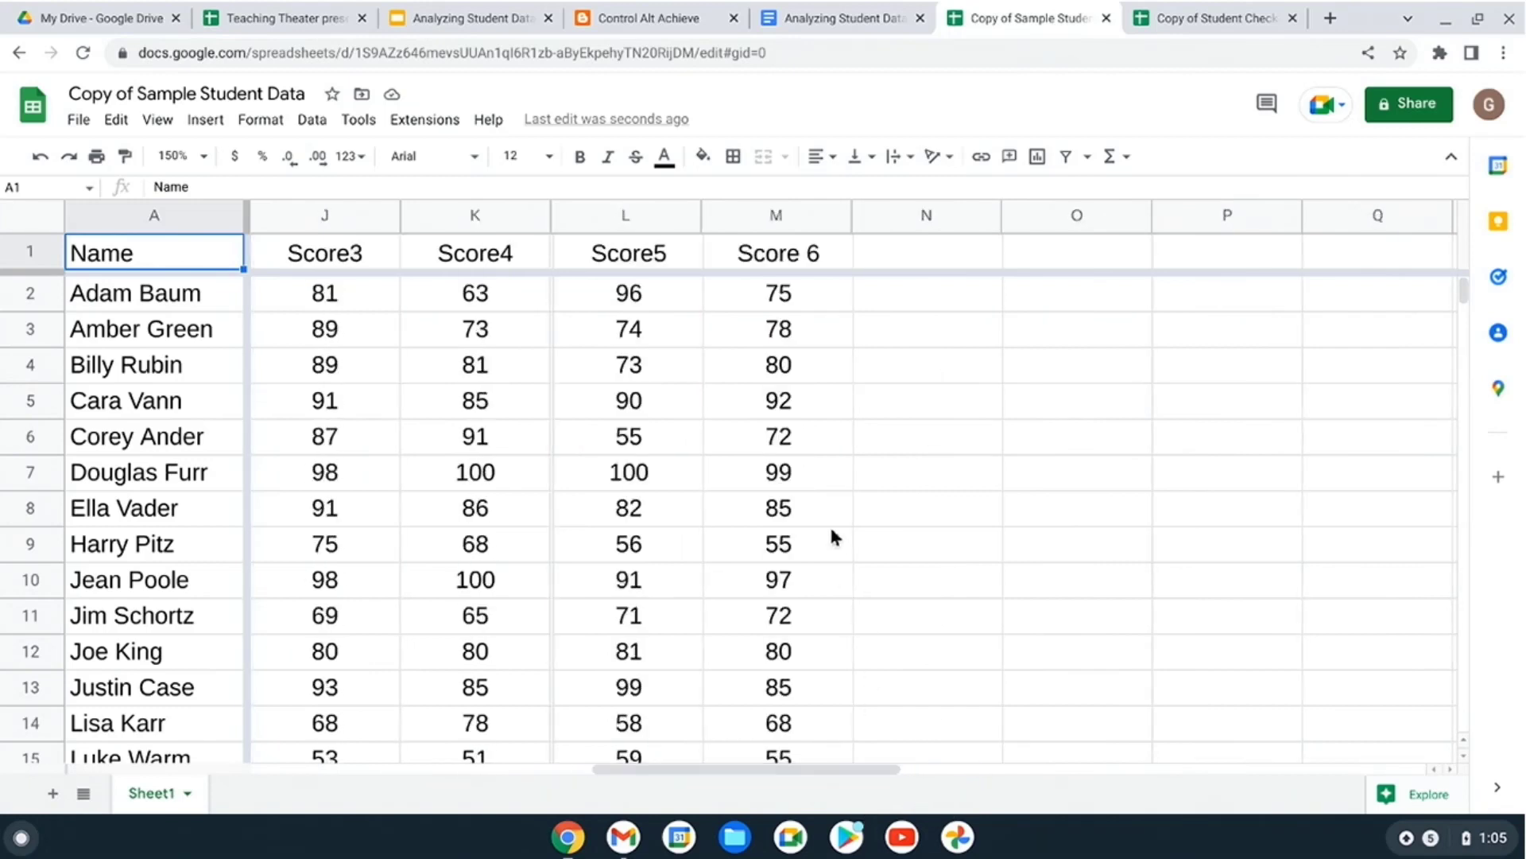
pyautogui.click(817, 328)
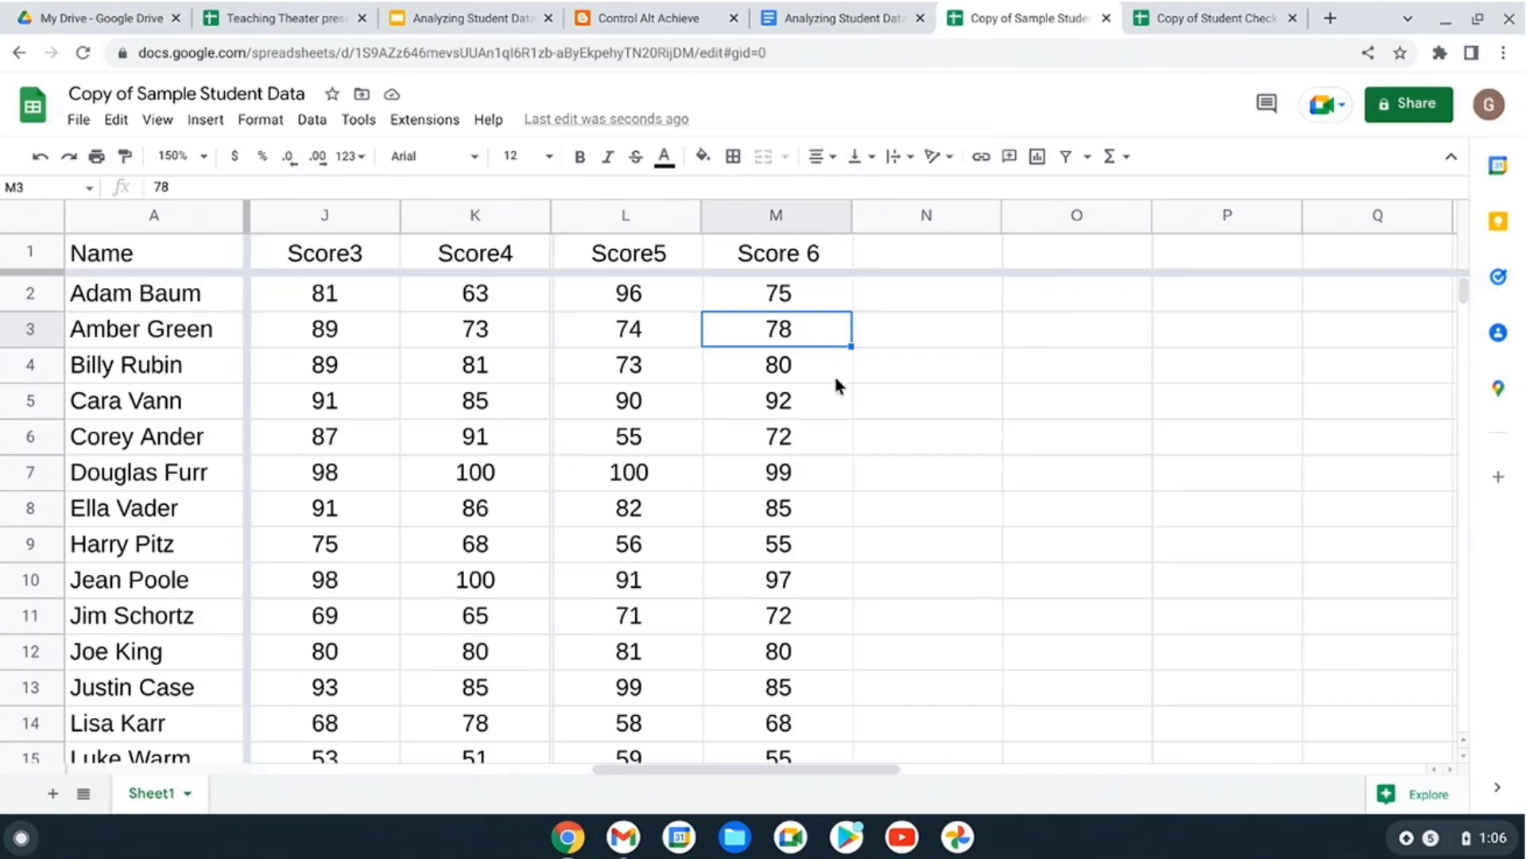
pyautogui.click(821, 483)
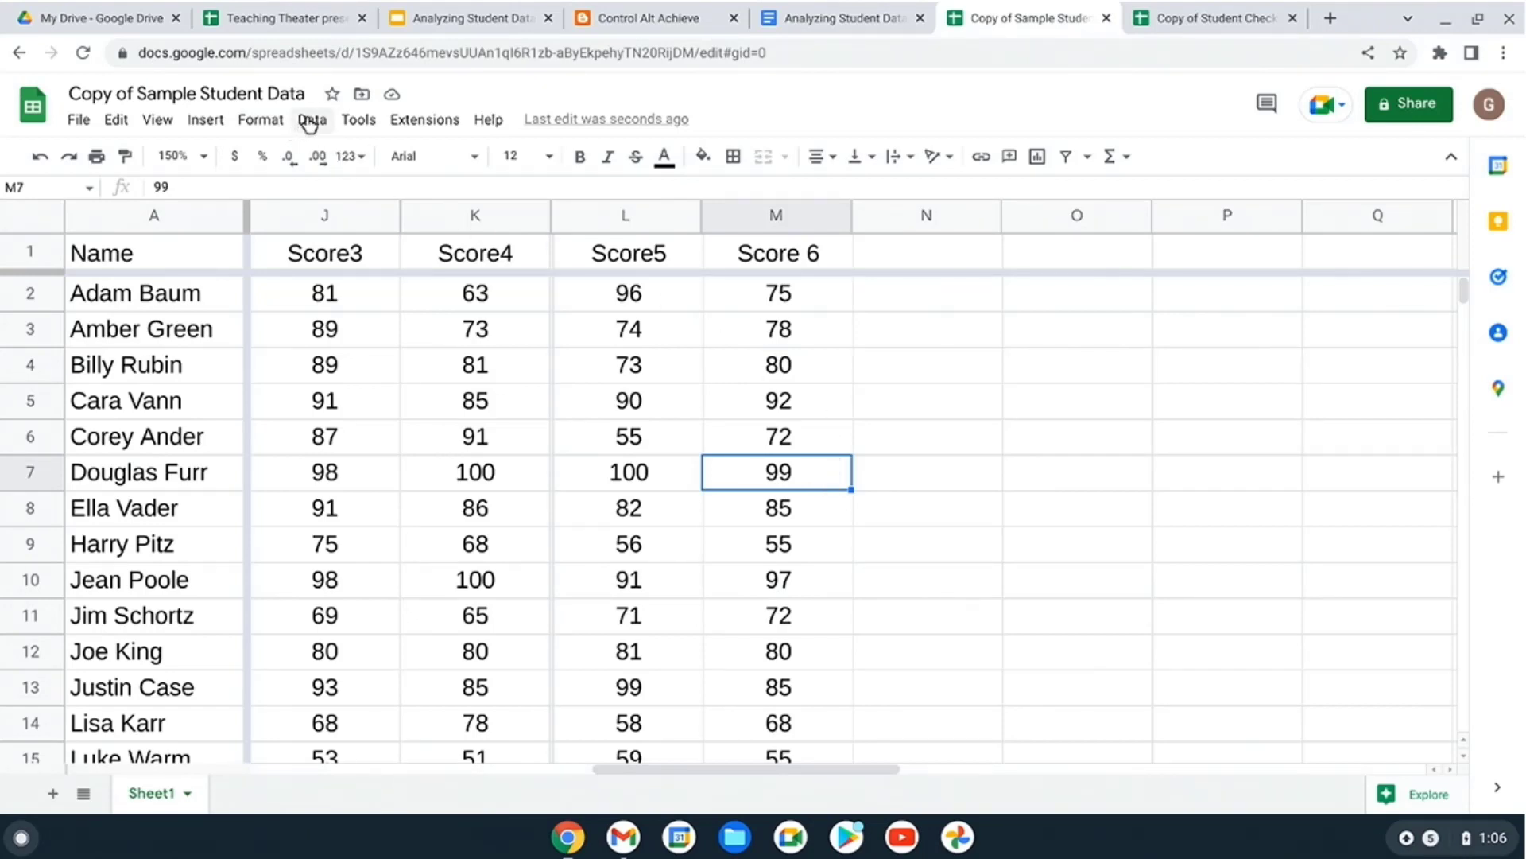
pyautogui.click(311, 121)
pyautogui.click(550, 433)
pyautogui.click(312, 120)
pyautogui.moveTo(414, 169)
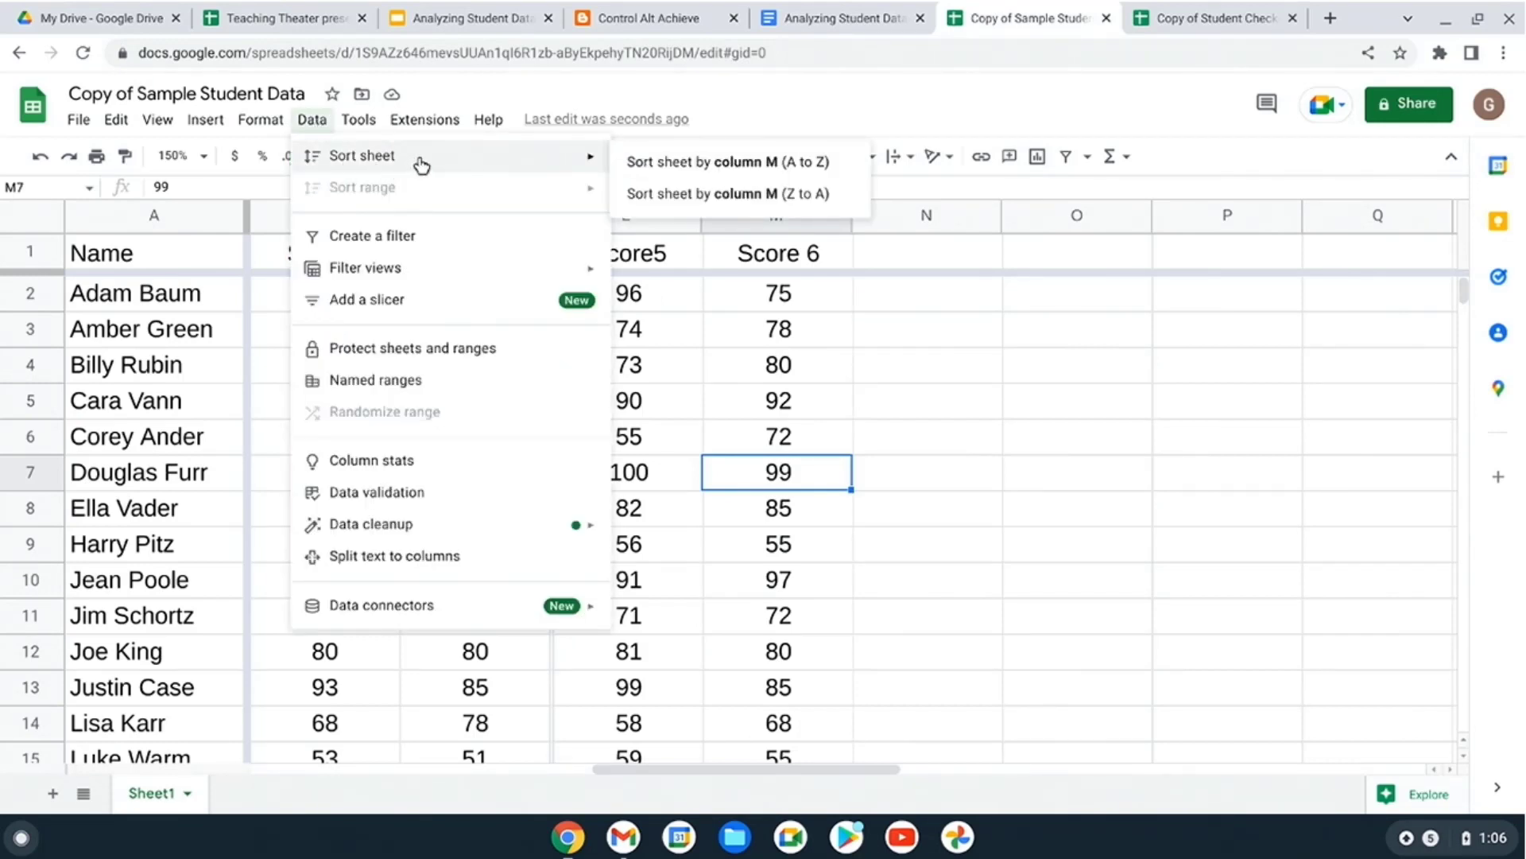
pyautogui.click(757, 208)
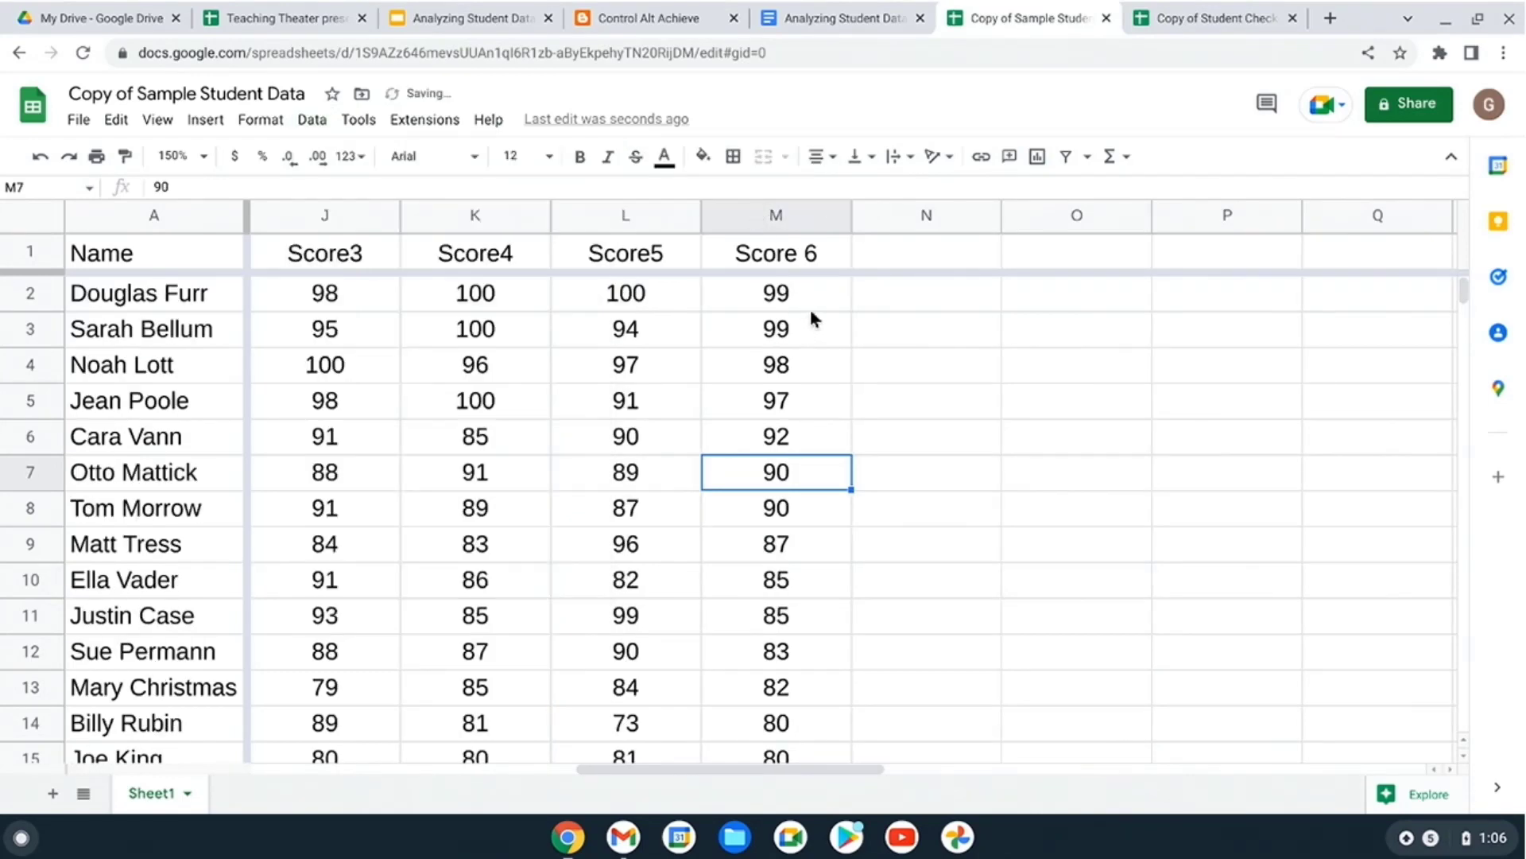
pyautogui.scroll(-10, 809, 309)
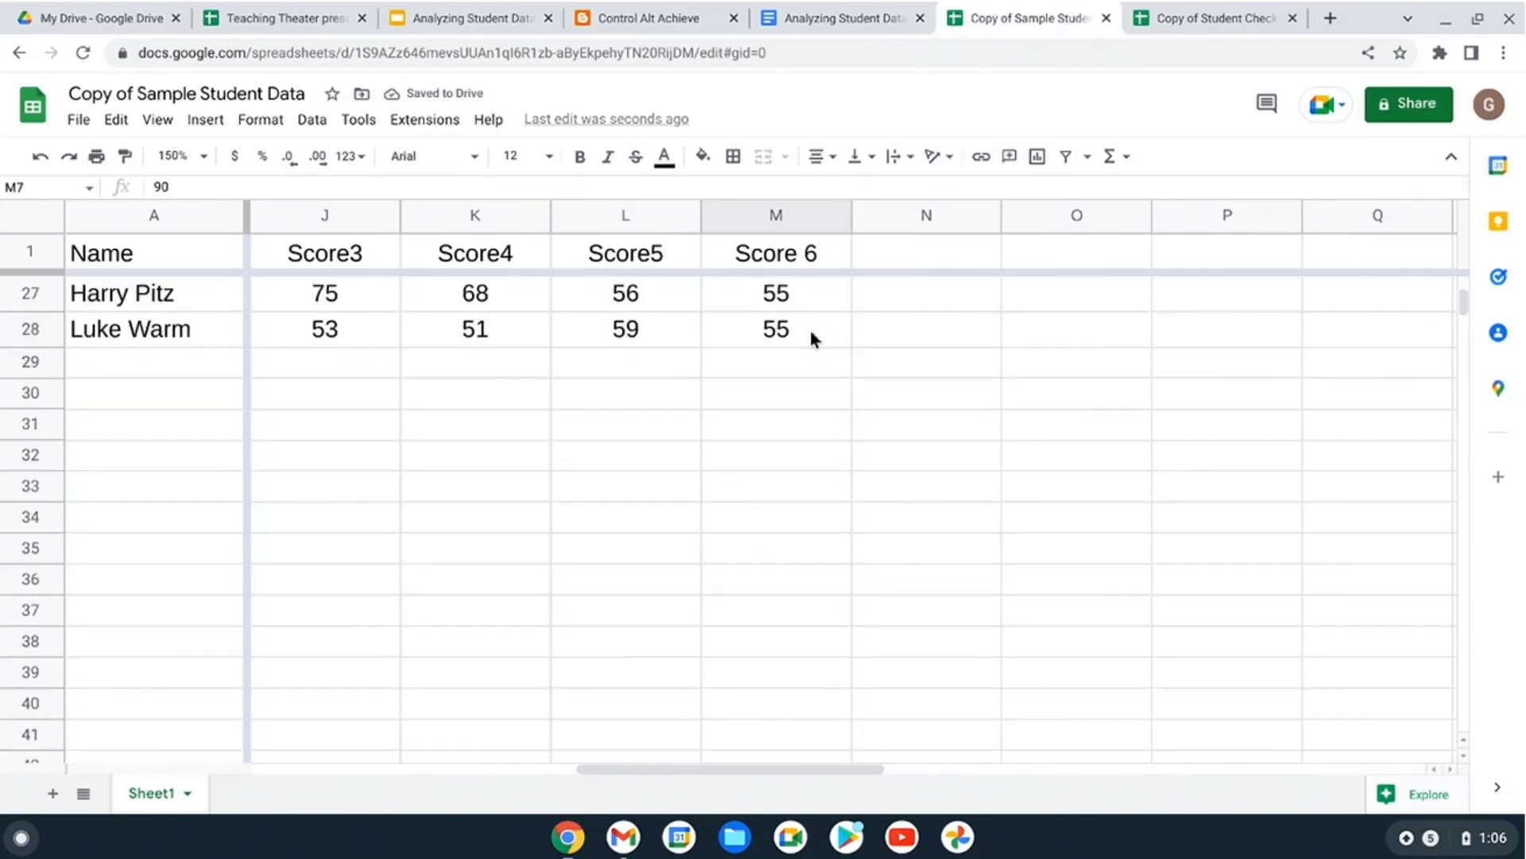
# - Select the entire student sheet and open the advanced range sorting options
pyautogui.scroll(2, 811, 338)
pyautogui.scroll(10, 809, 336)
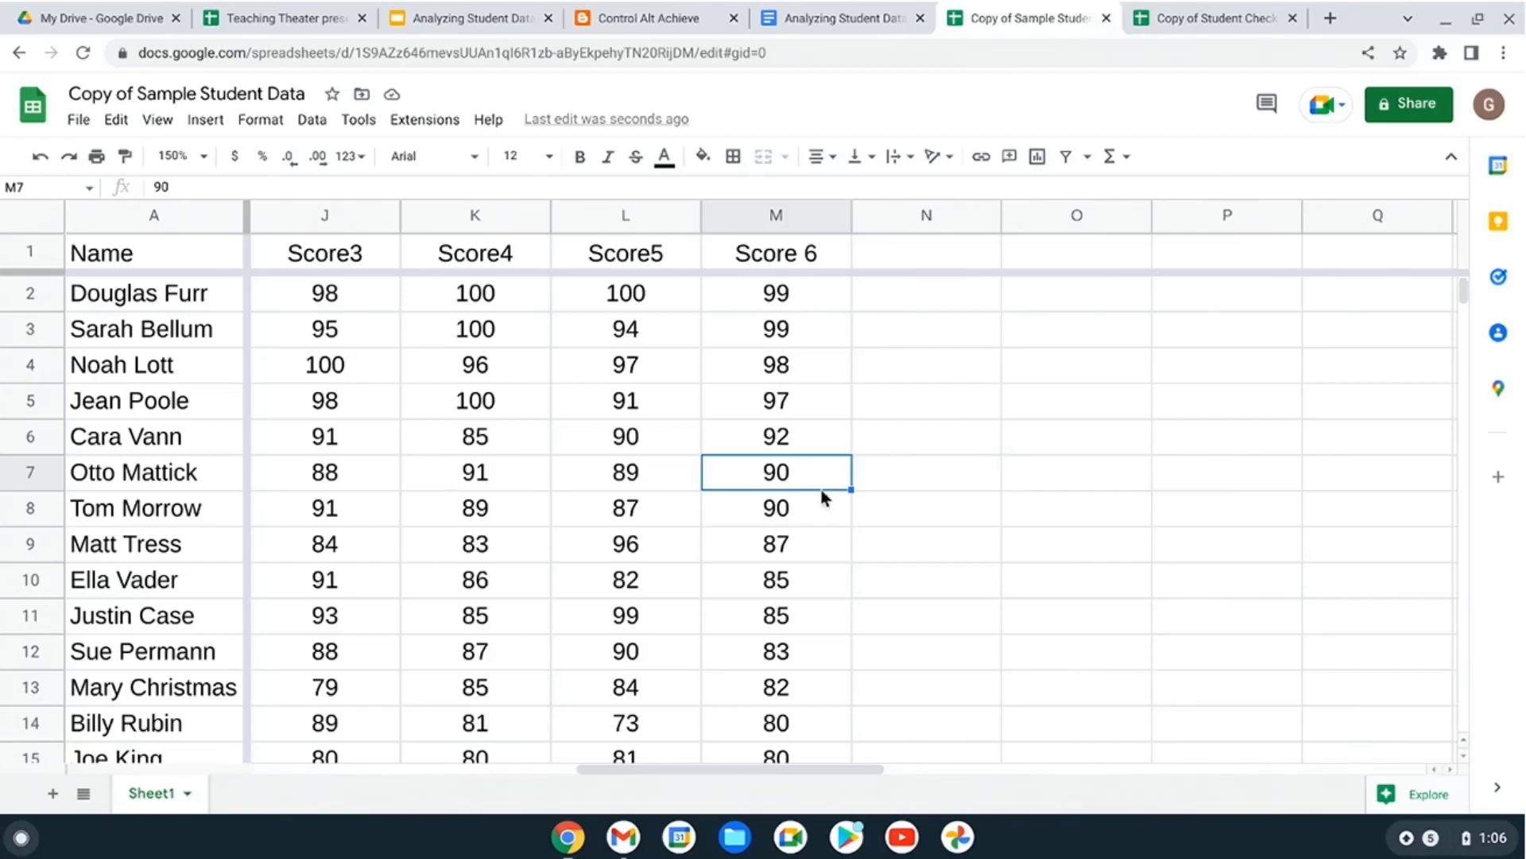
pyautogui.moveTo(857, 770); pyautogui.dragTo(512, 777)
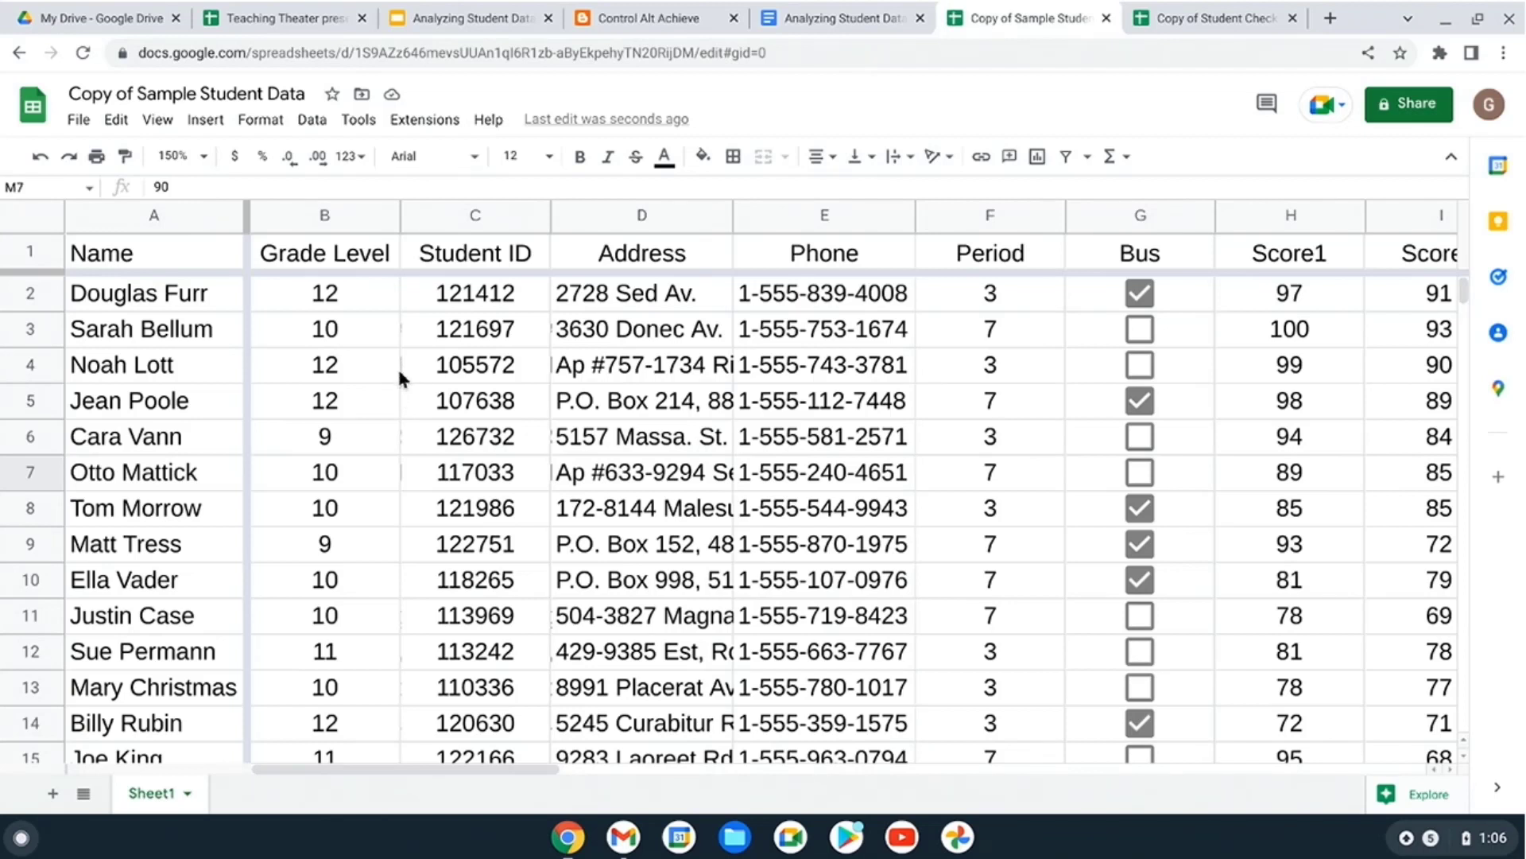
pyautogui.click(44, 218)
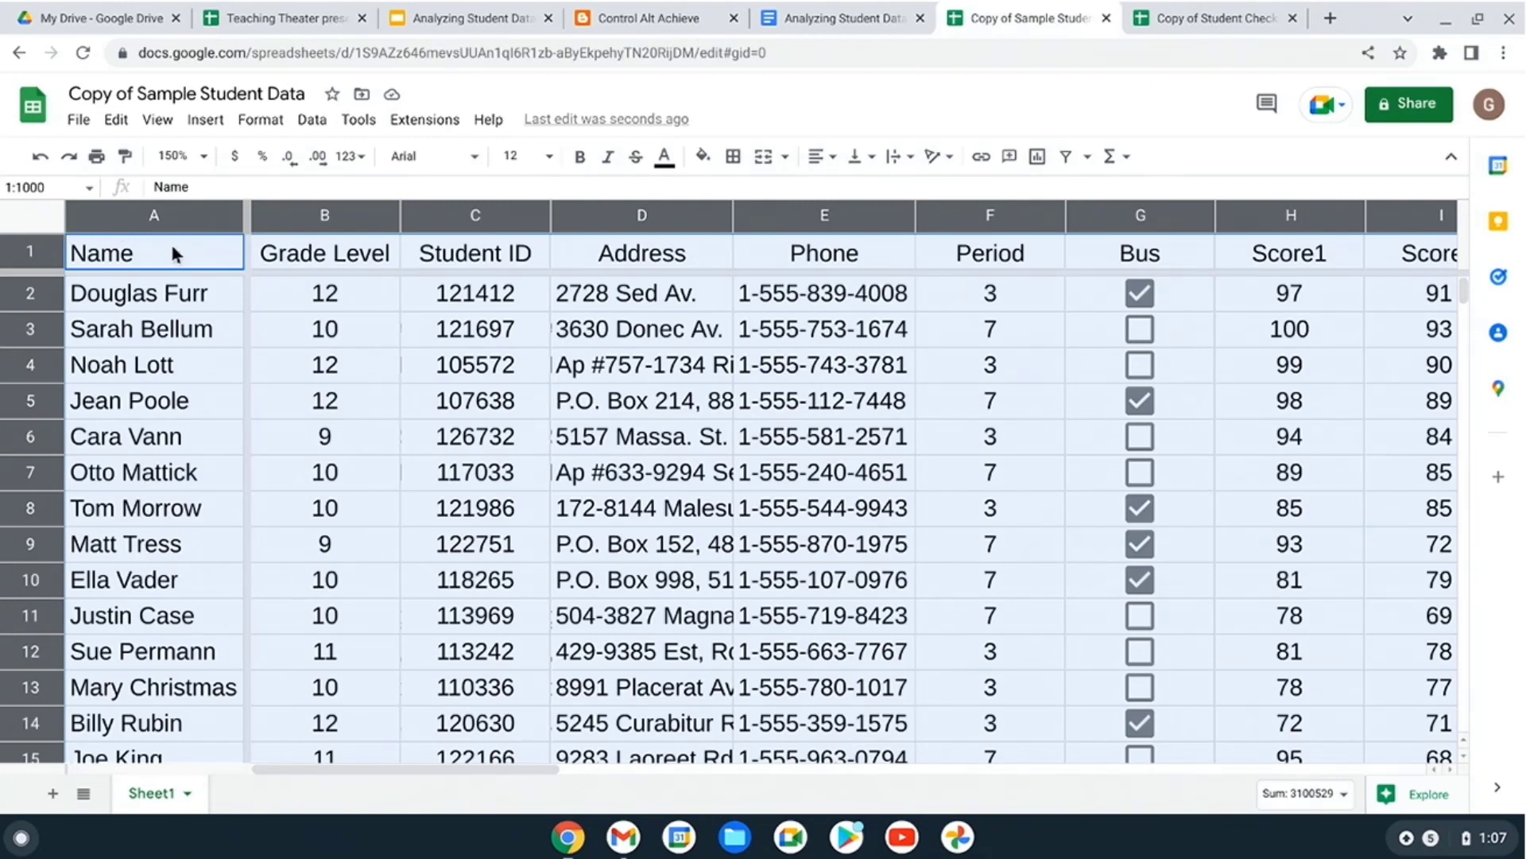
pyautogui.click(313, 120)
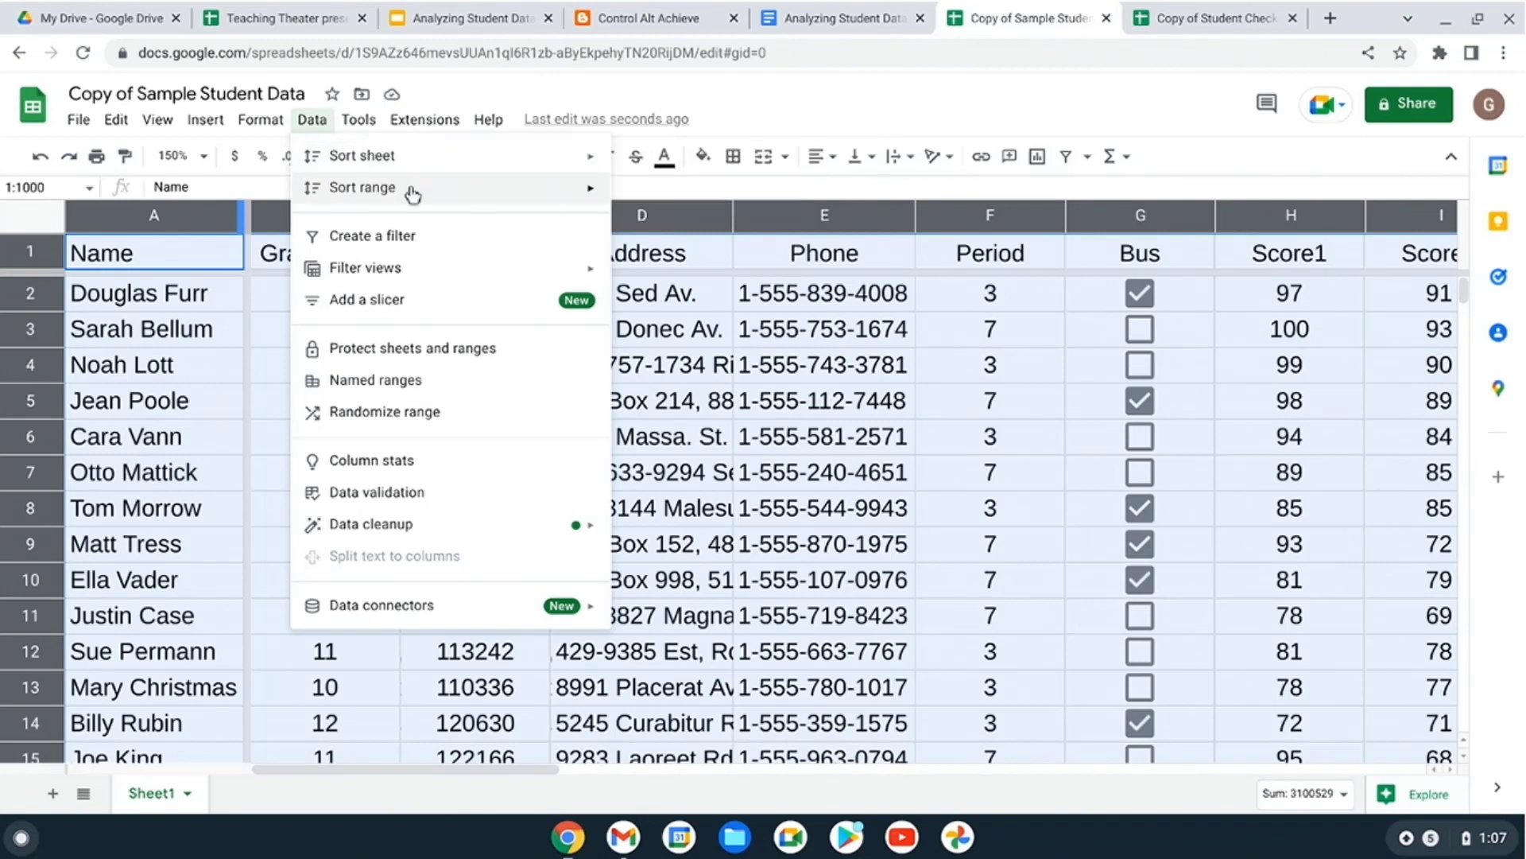
pyautogui.moveTo(415, 197)
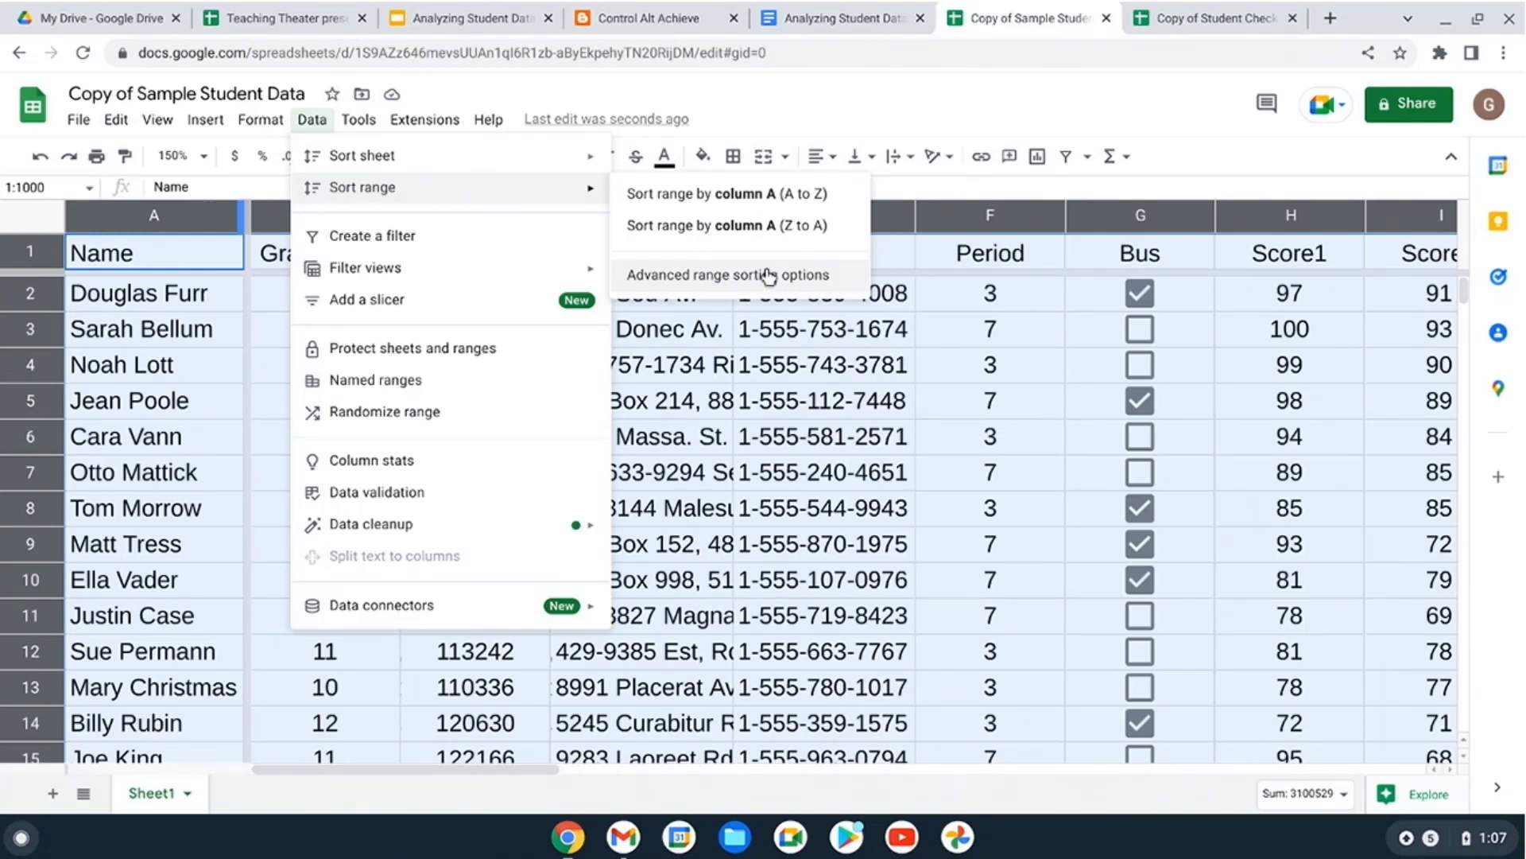
pyautogui.moveTo(593, 156)
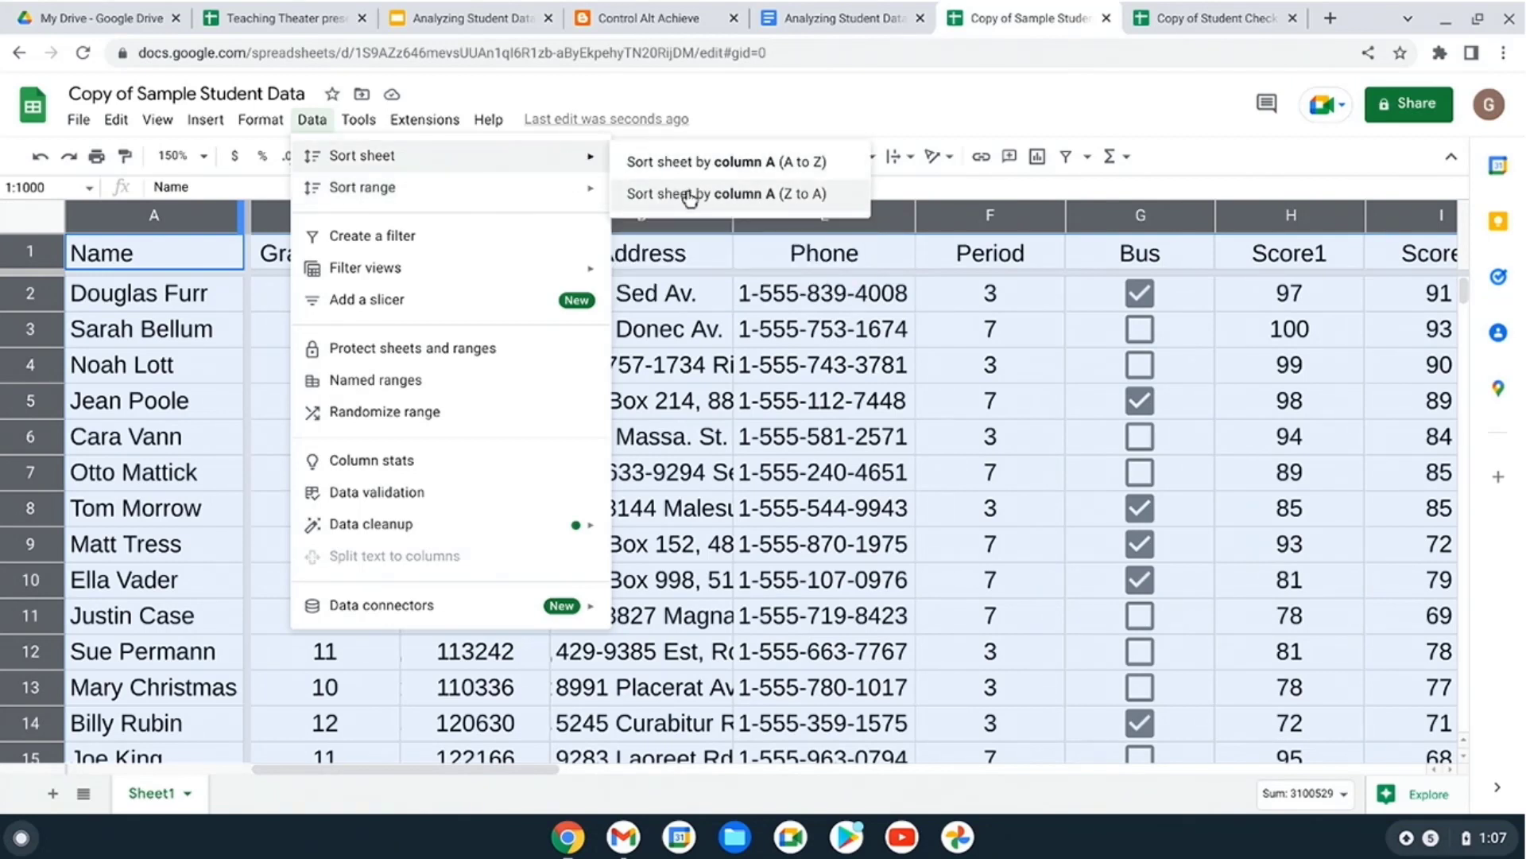
pyautogui.moveTo(560, 194)
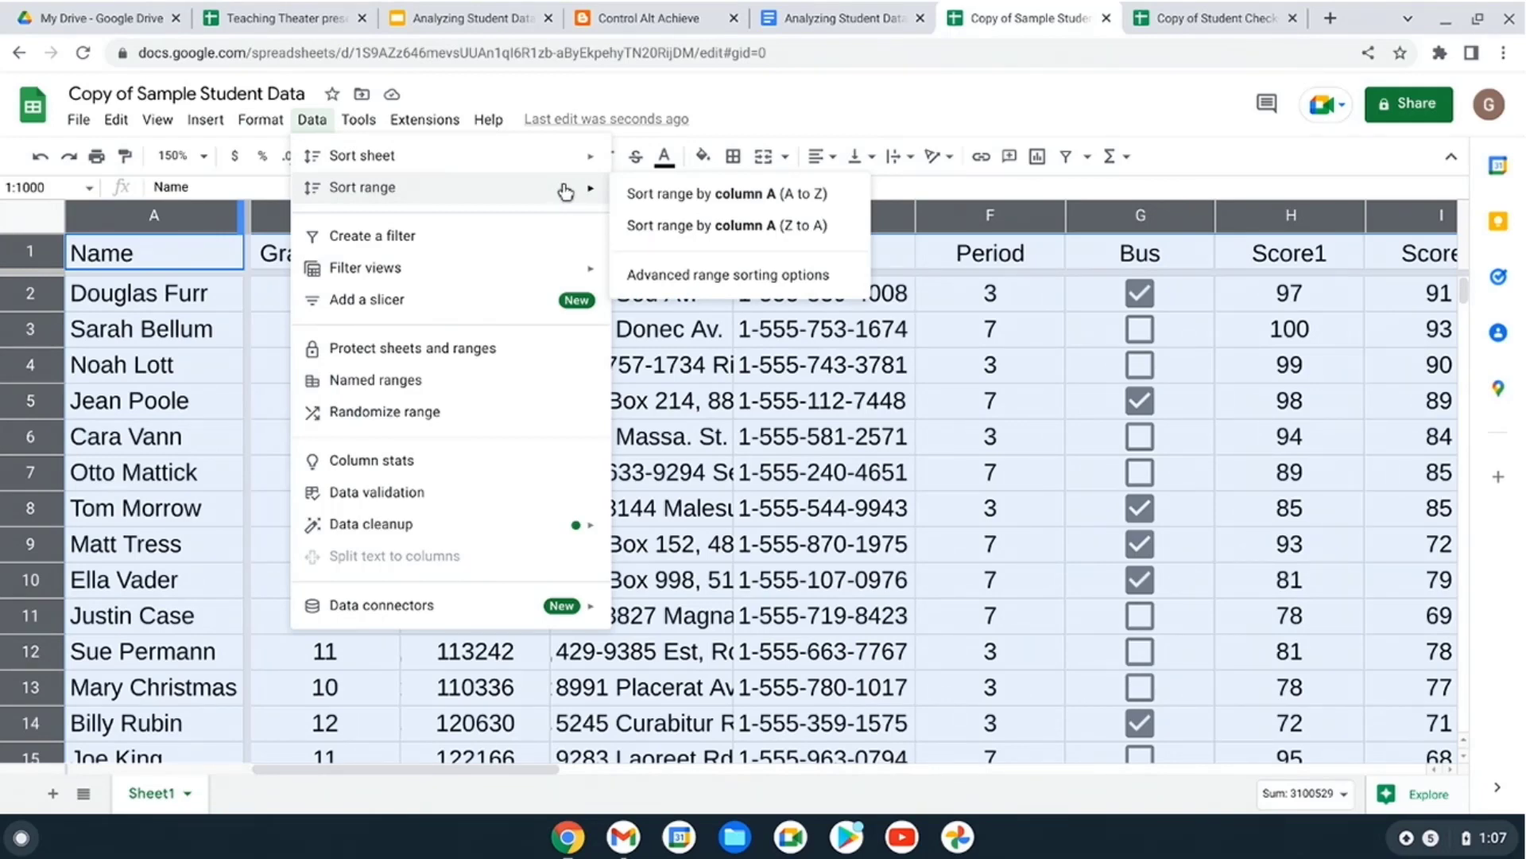
pyautogui.click(704, 288)
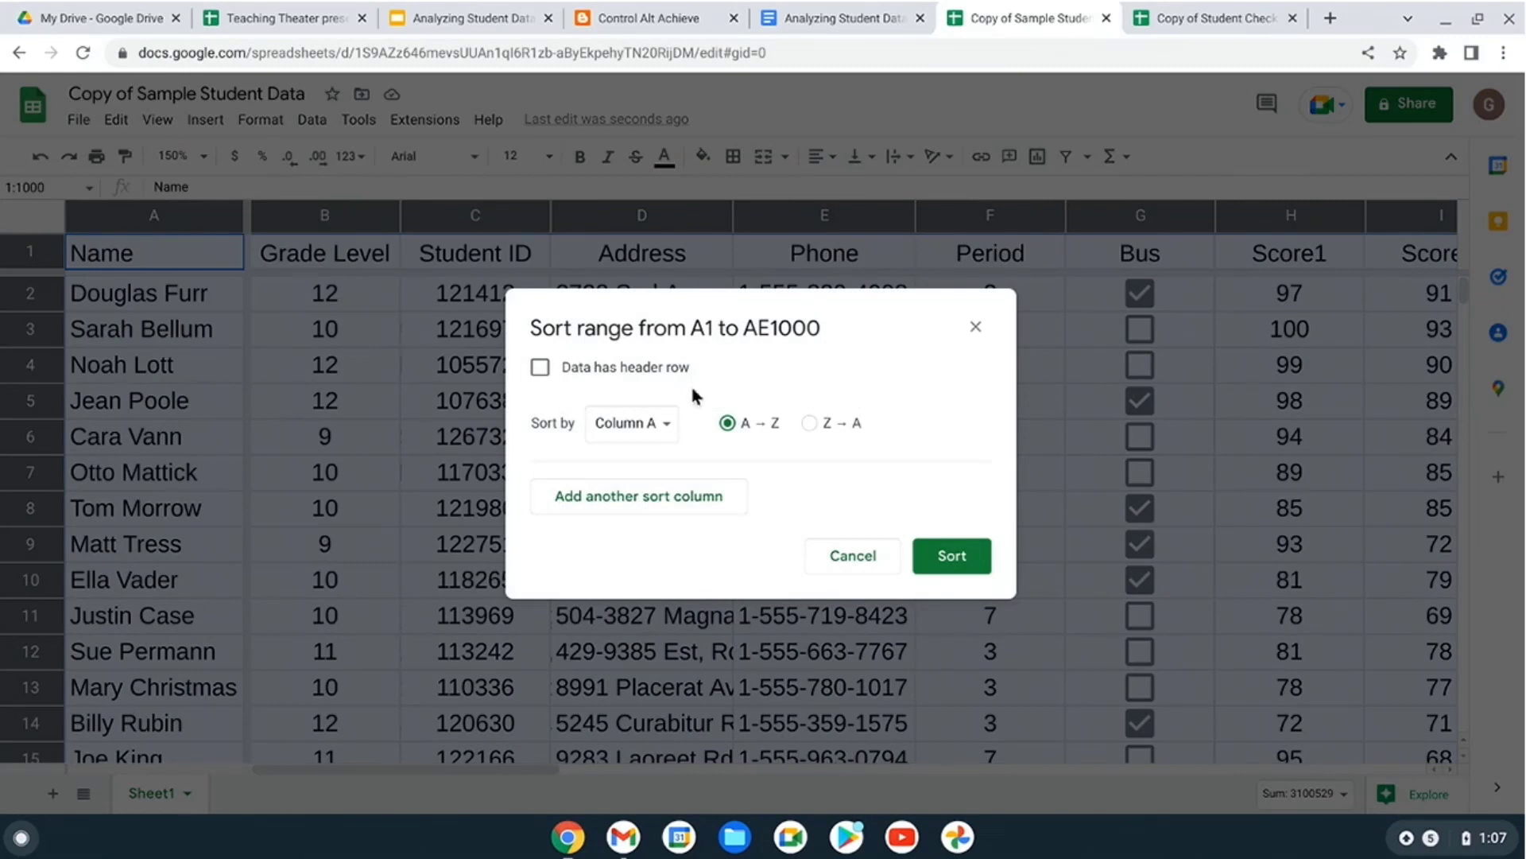
# - Sort the range, treating row 1 as a header, by Grade Level from A to Z and then by Score1 from Z to A
pyautogui.click(540, 368)
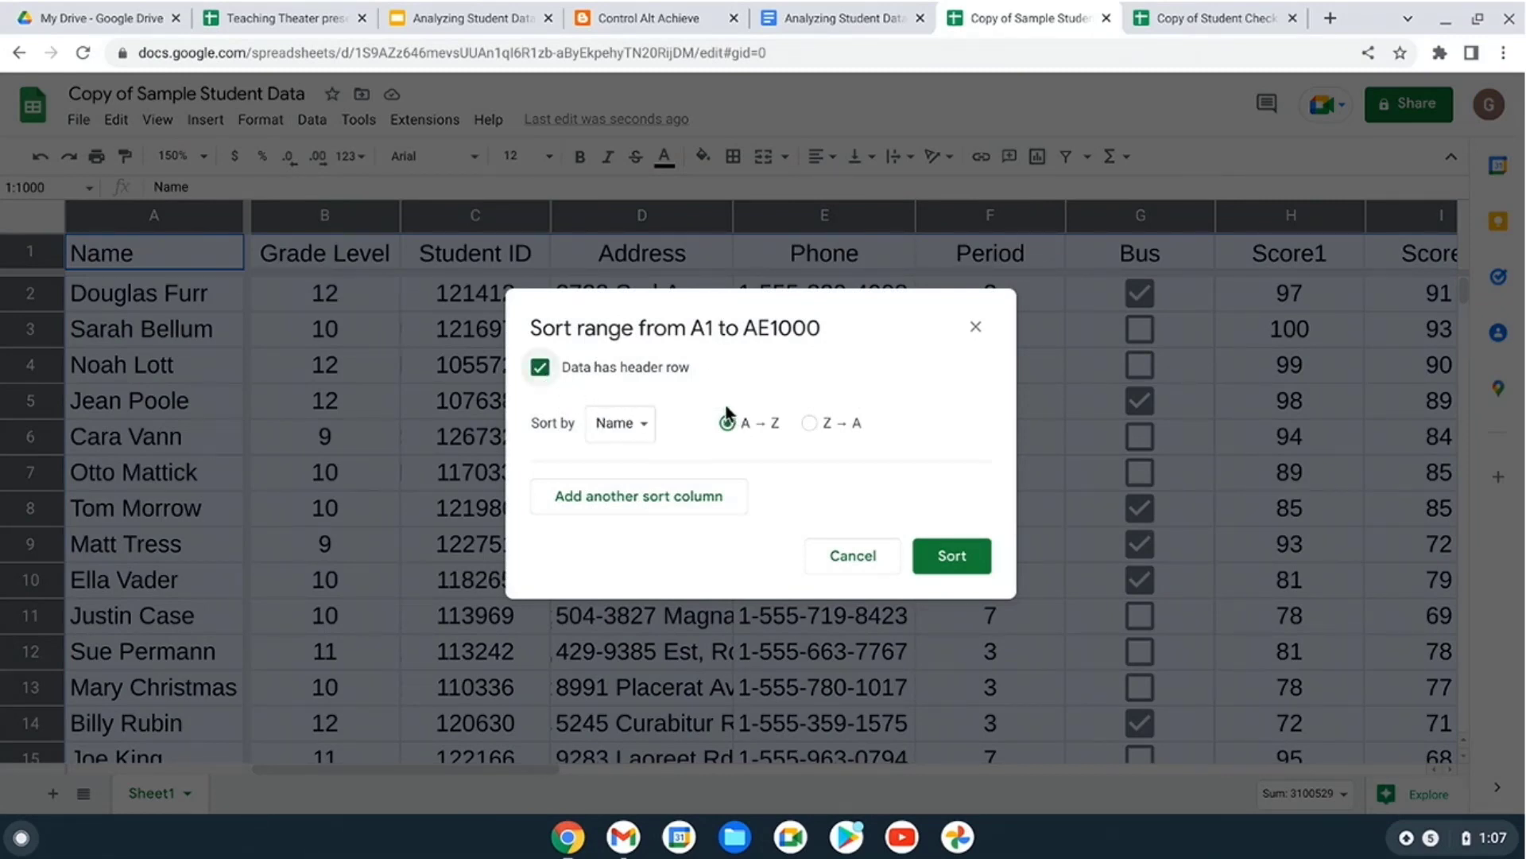
pyautogui.click(643, 435)
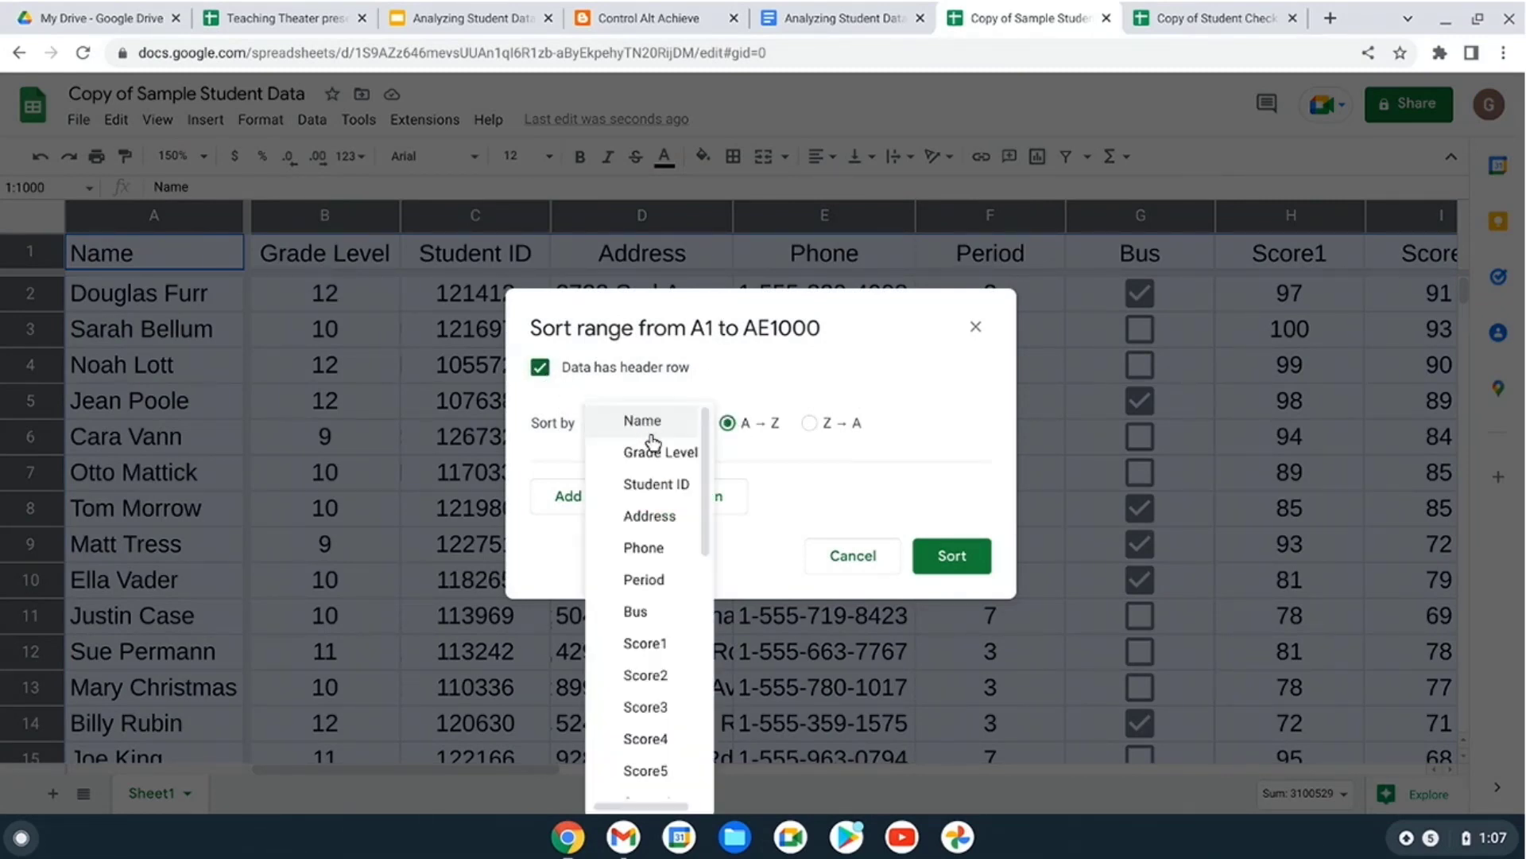
pyautogui.click(653, 451)
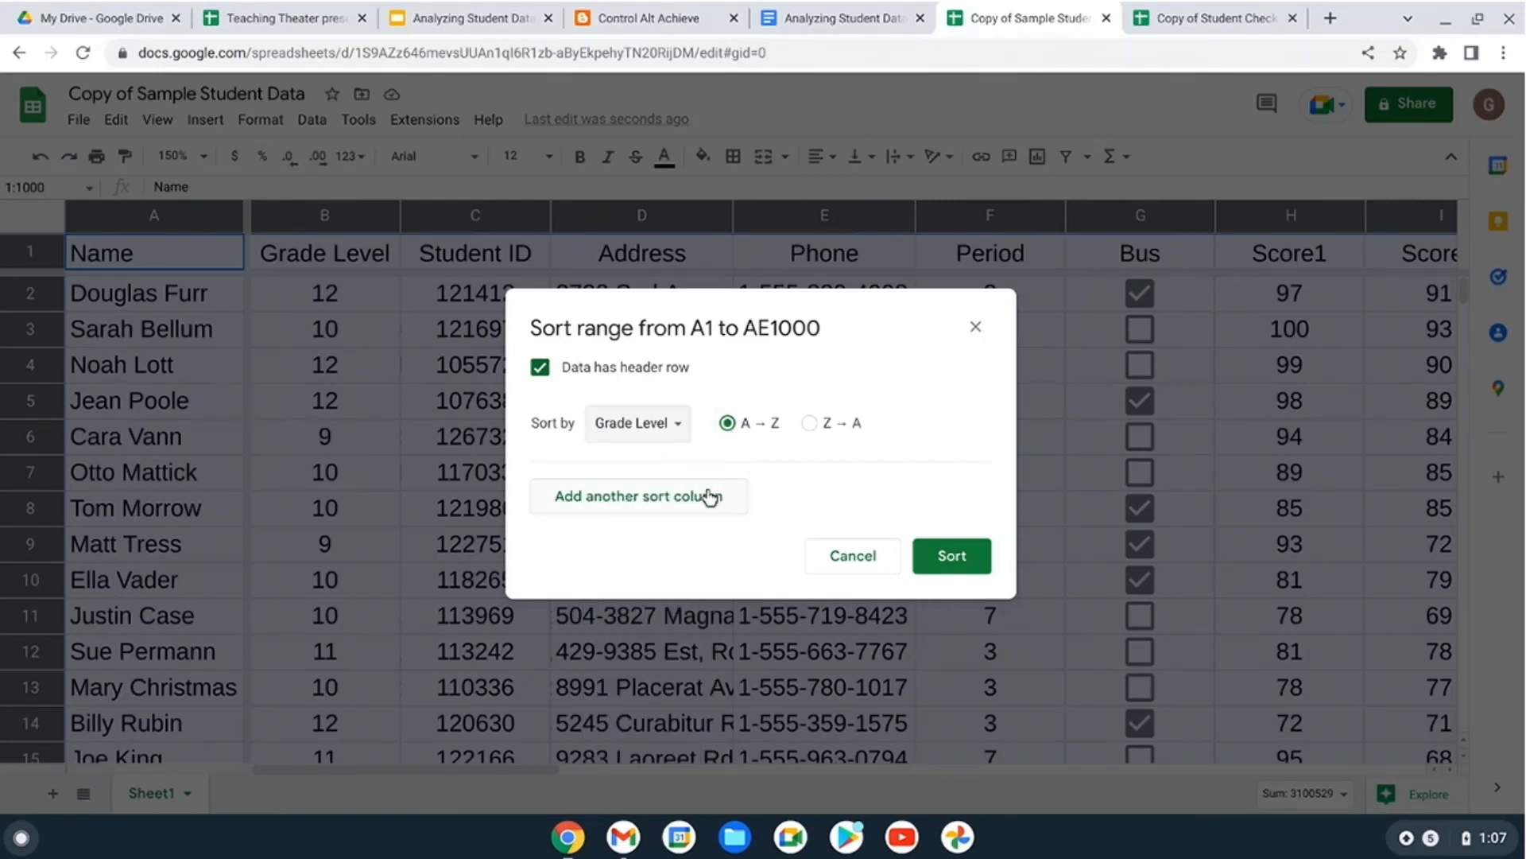
pyautogui.click(668, 501)
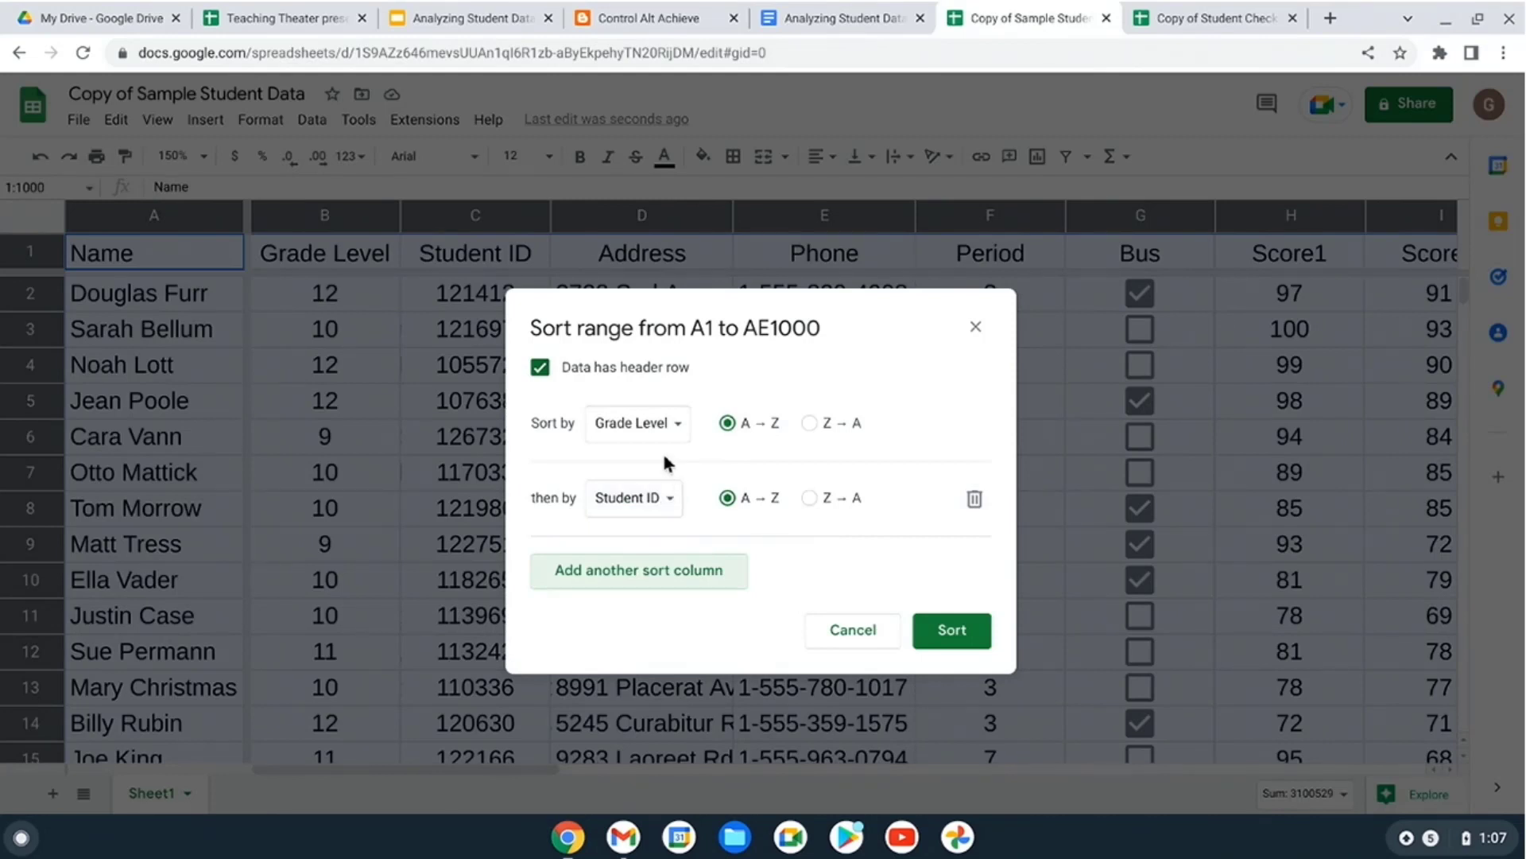
pyautogui.click(669, 499)
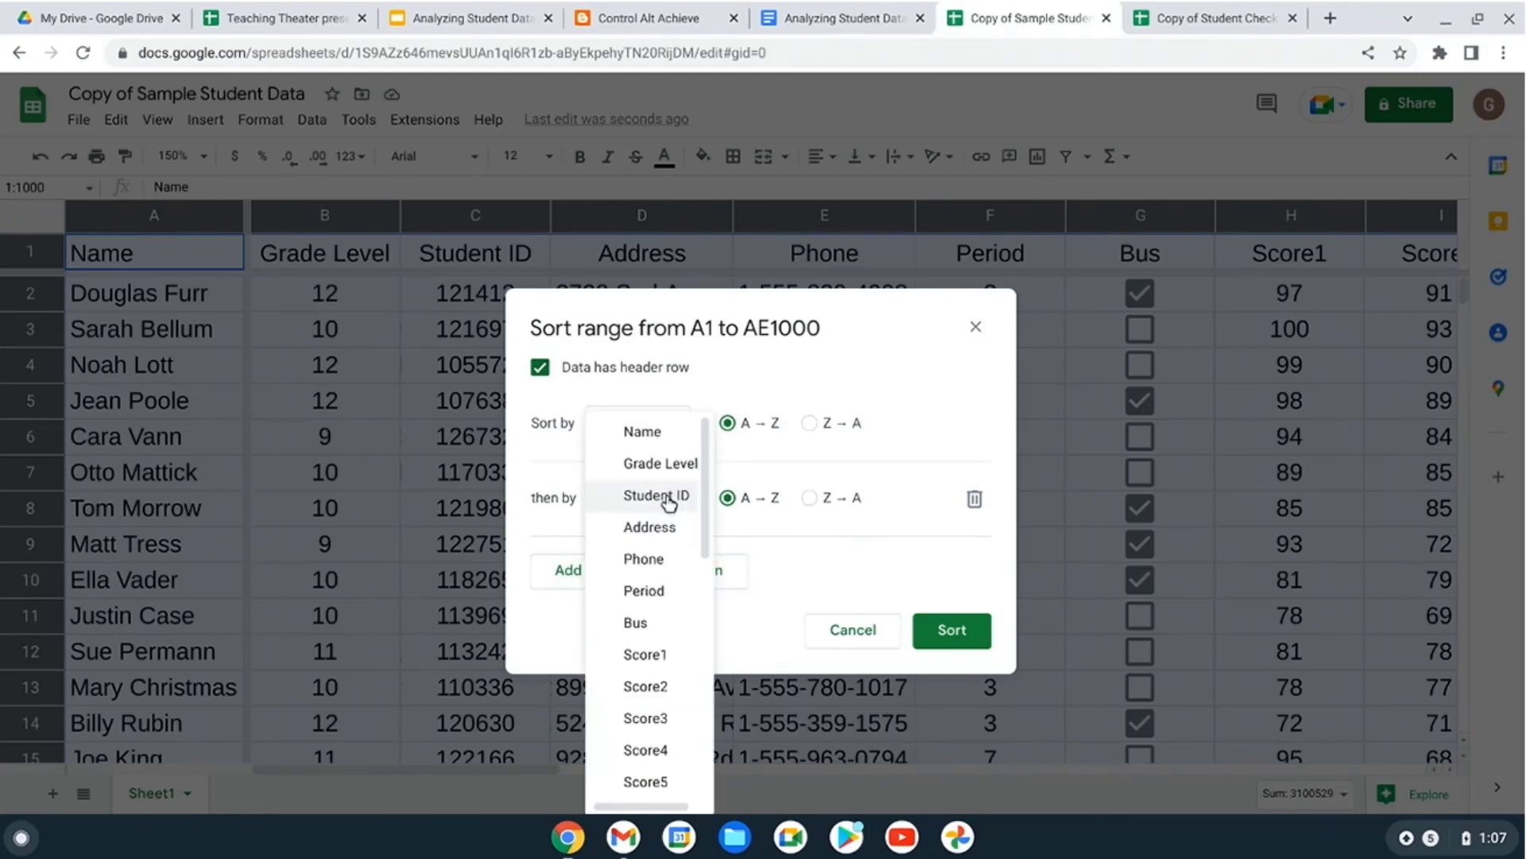
pyautogui.click(688, 657)
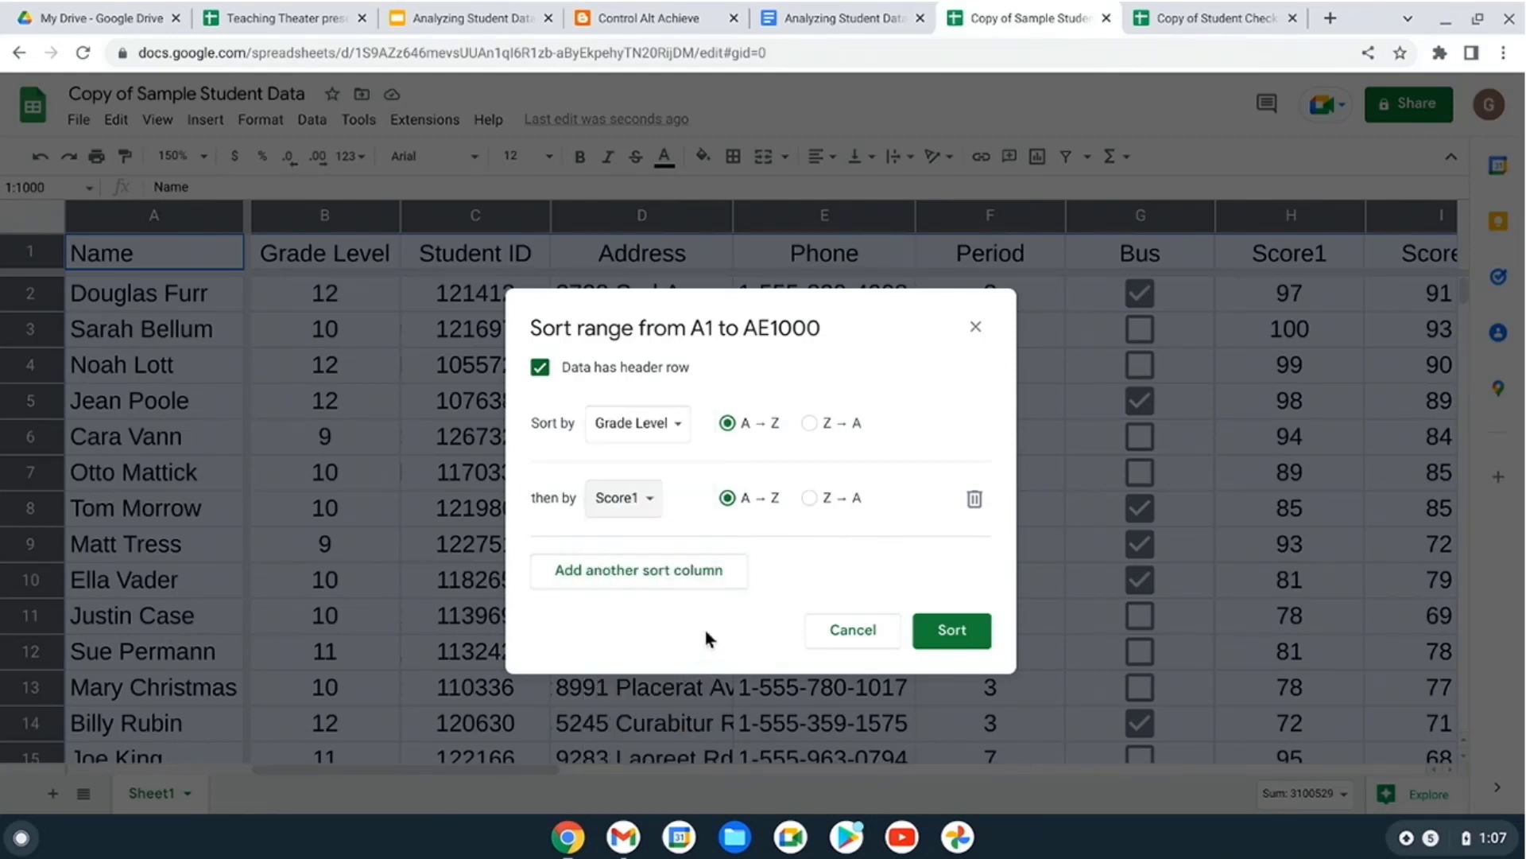
pyautogui.click(810, 499)
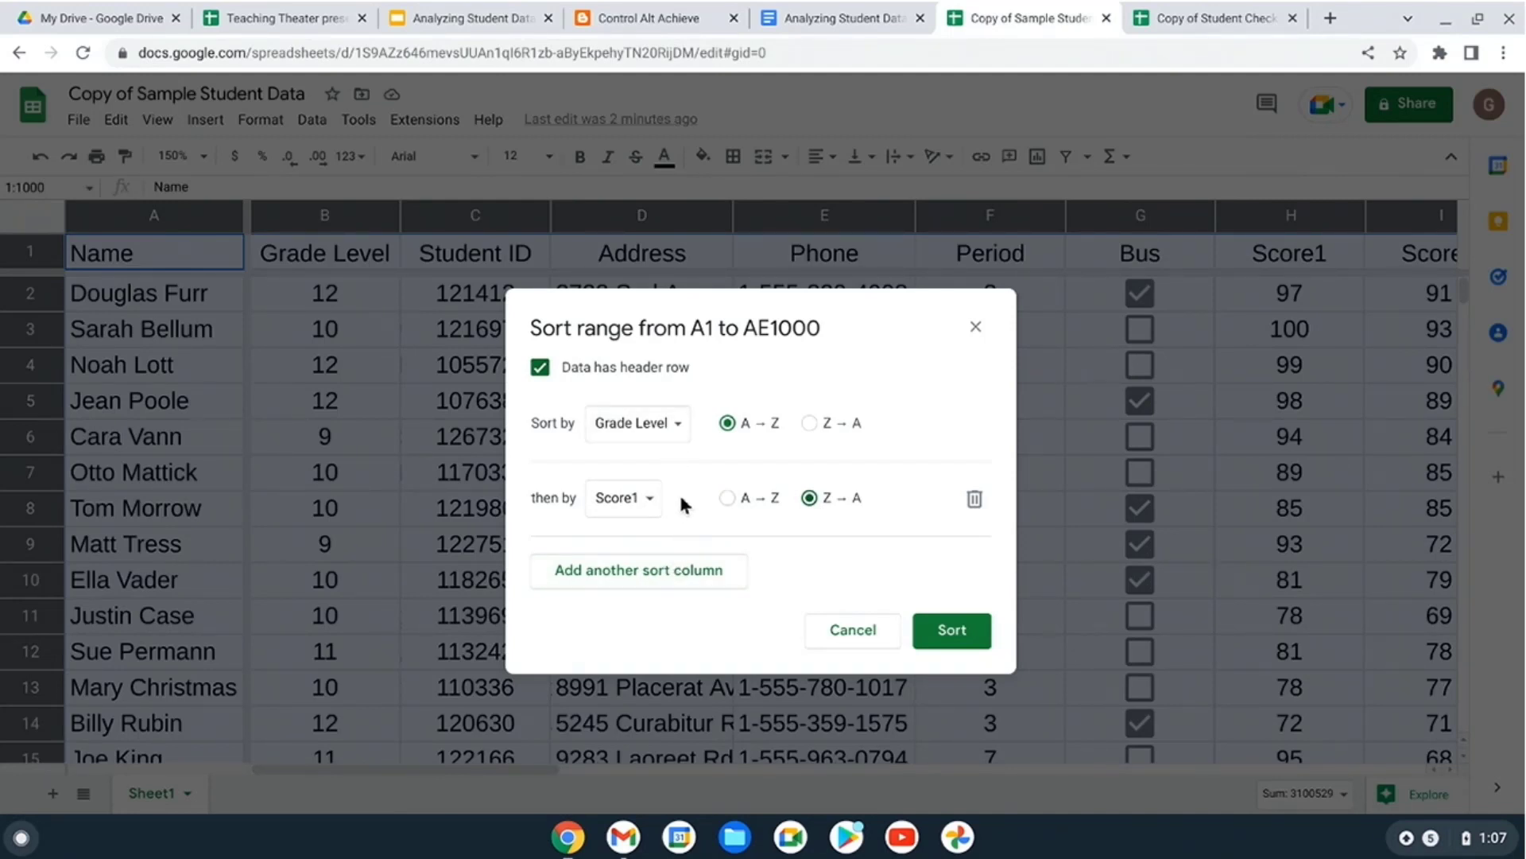
pyautogui.click(957, 634)
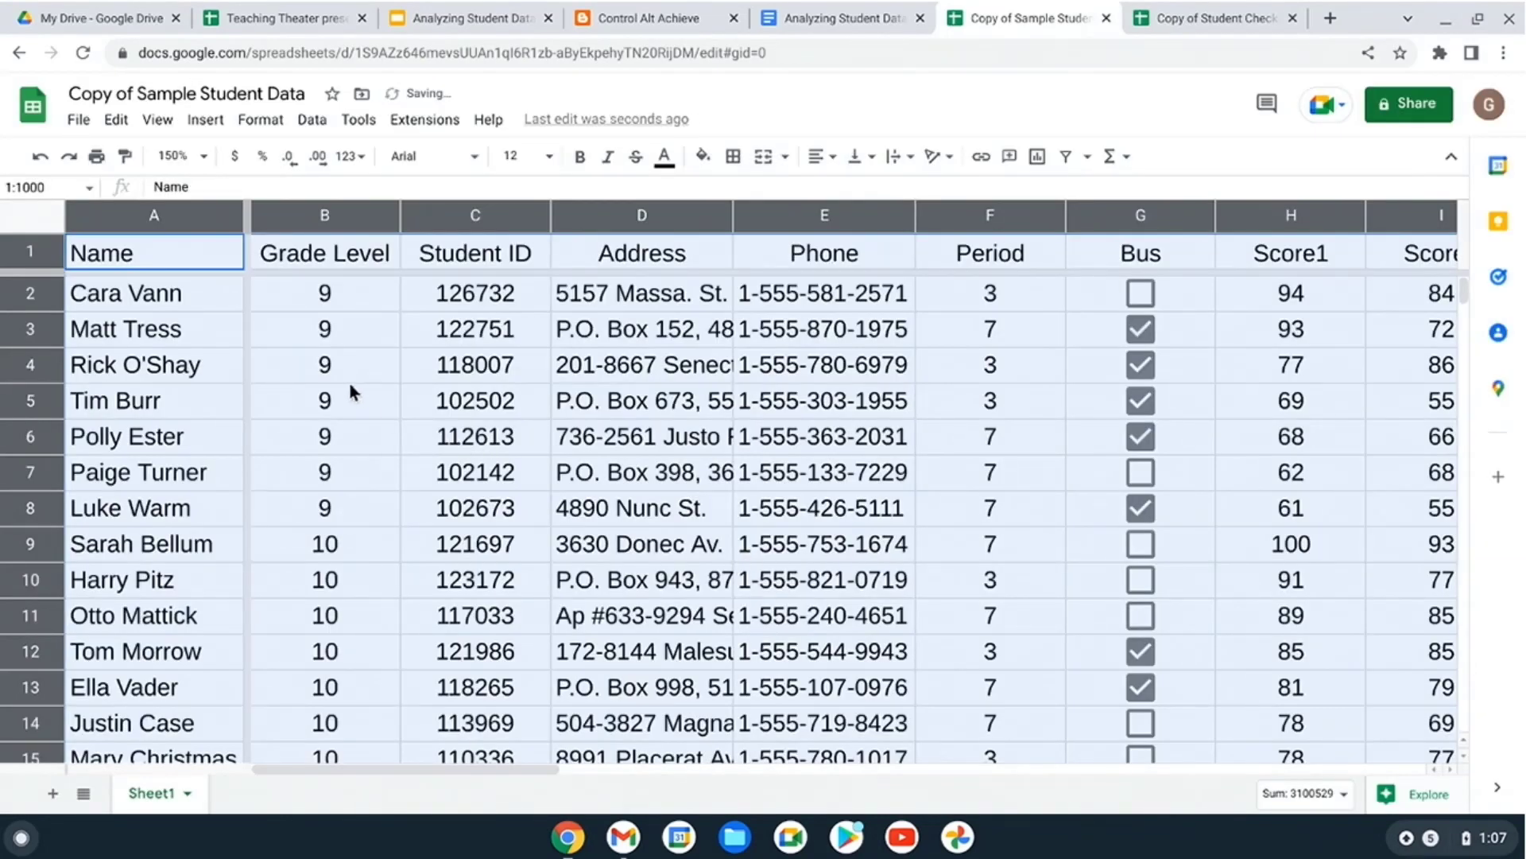
# - Check the Grade Level grouping down the sheet and the Score1 order within the grade 9 rows
pyautogui.click(349, 388)
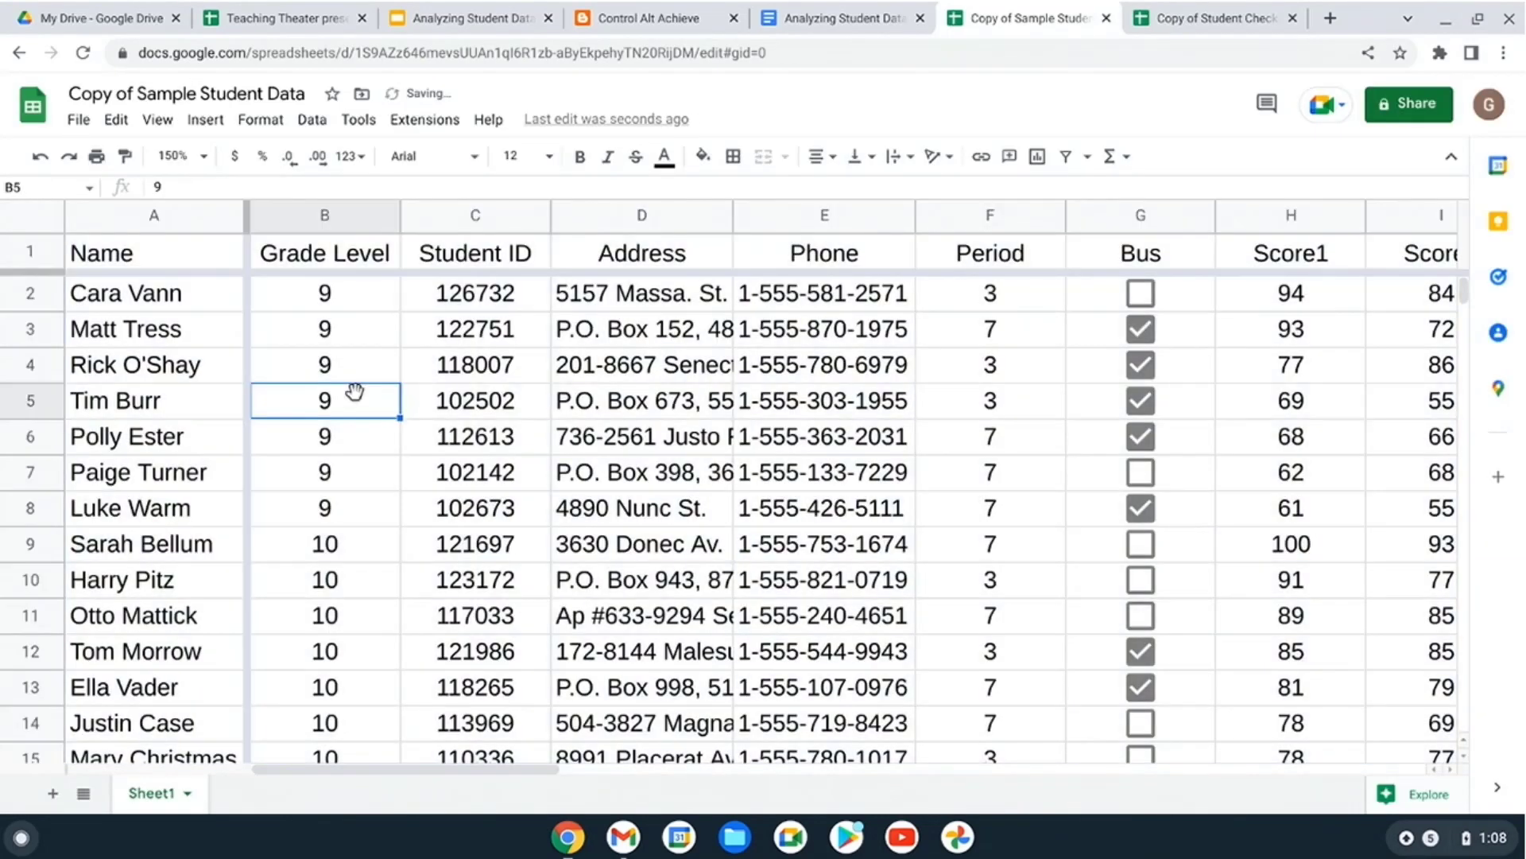
pyautogui.scroll(-7, 348, 381)
pyautogui.scroll(7, 347, 413)
pyautogui.scroll(1, 350, 420)
pyautogui.moveTo(1247, 306); pyautogui.dragTo(1269, 525)
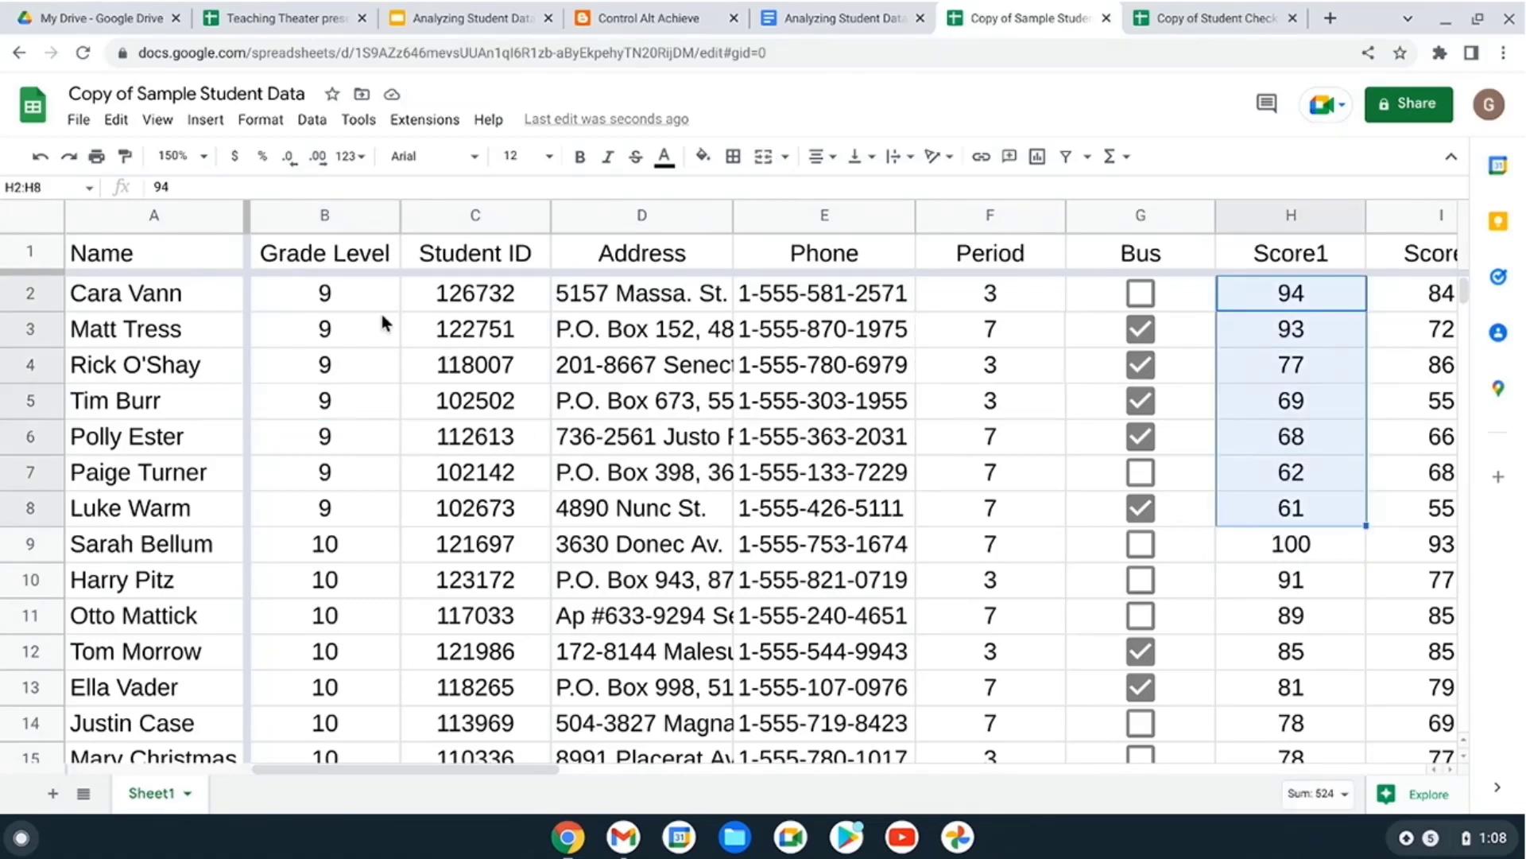
pyautogui.moveTo(381, 306); pyautogui.dragTo(368, 518)
pyautogui.click(467, 518)
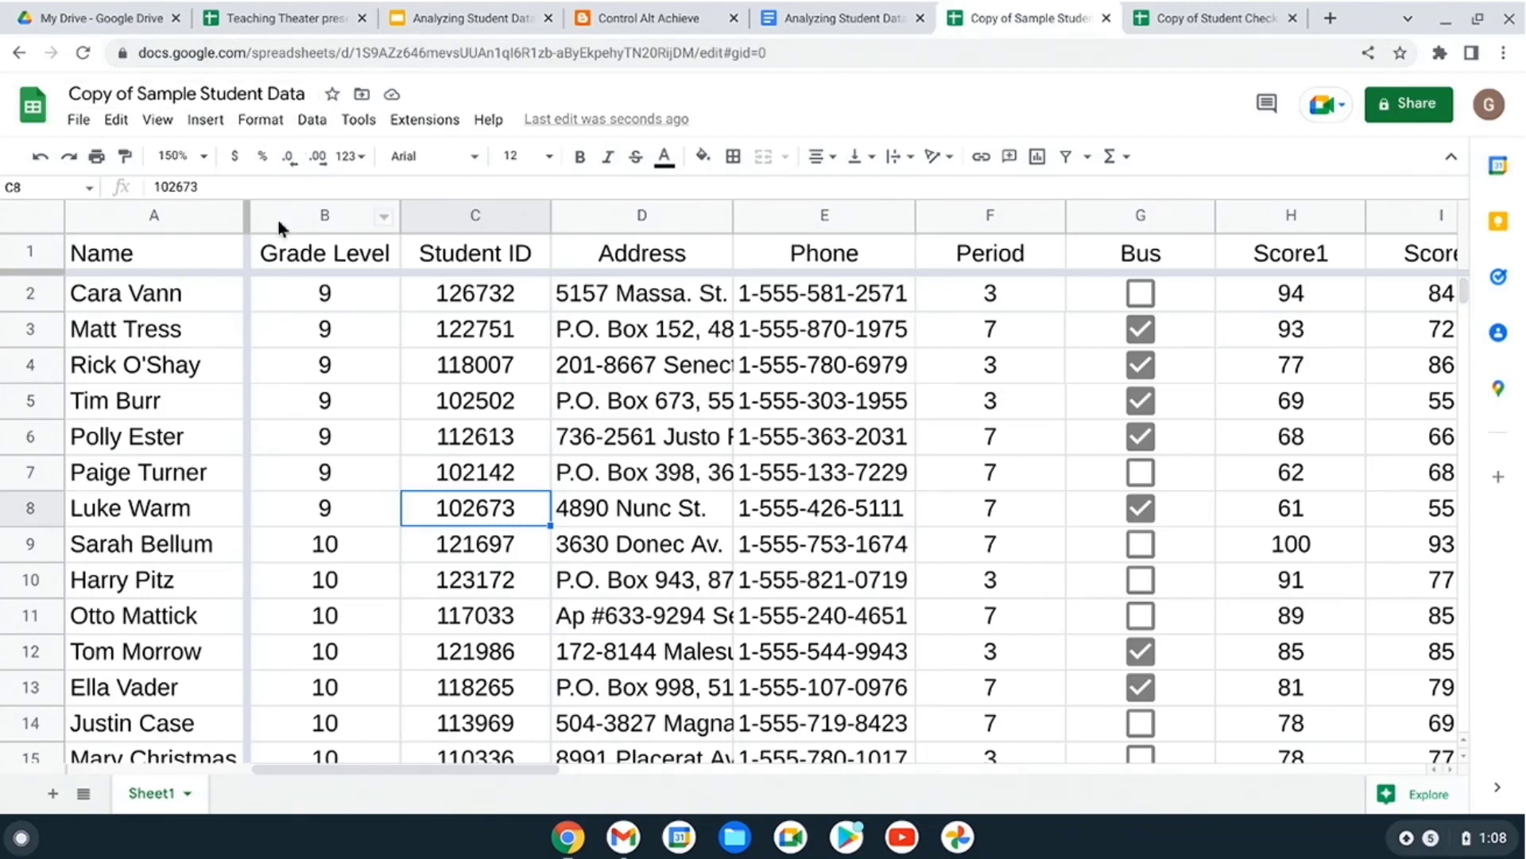
# - Select the first student's name cell, consult the Sorting Data slide, and return to the sample student data spreadsheet
pyautogui.click(162, 307)
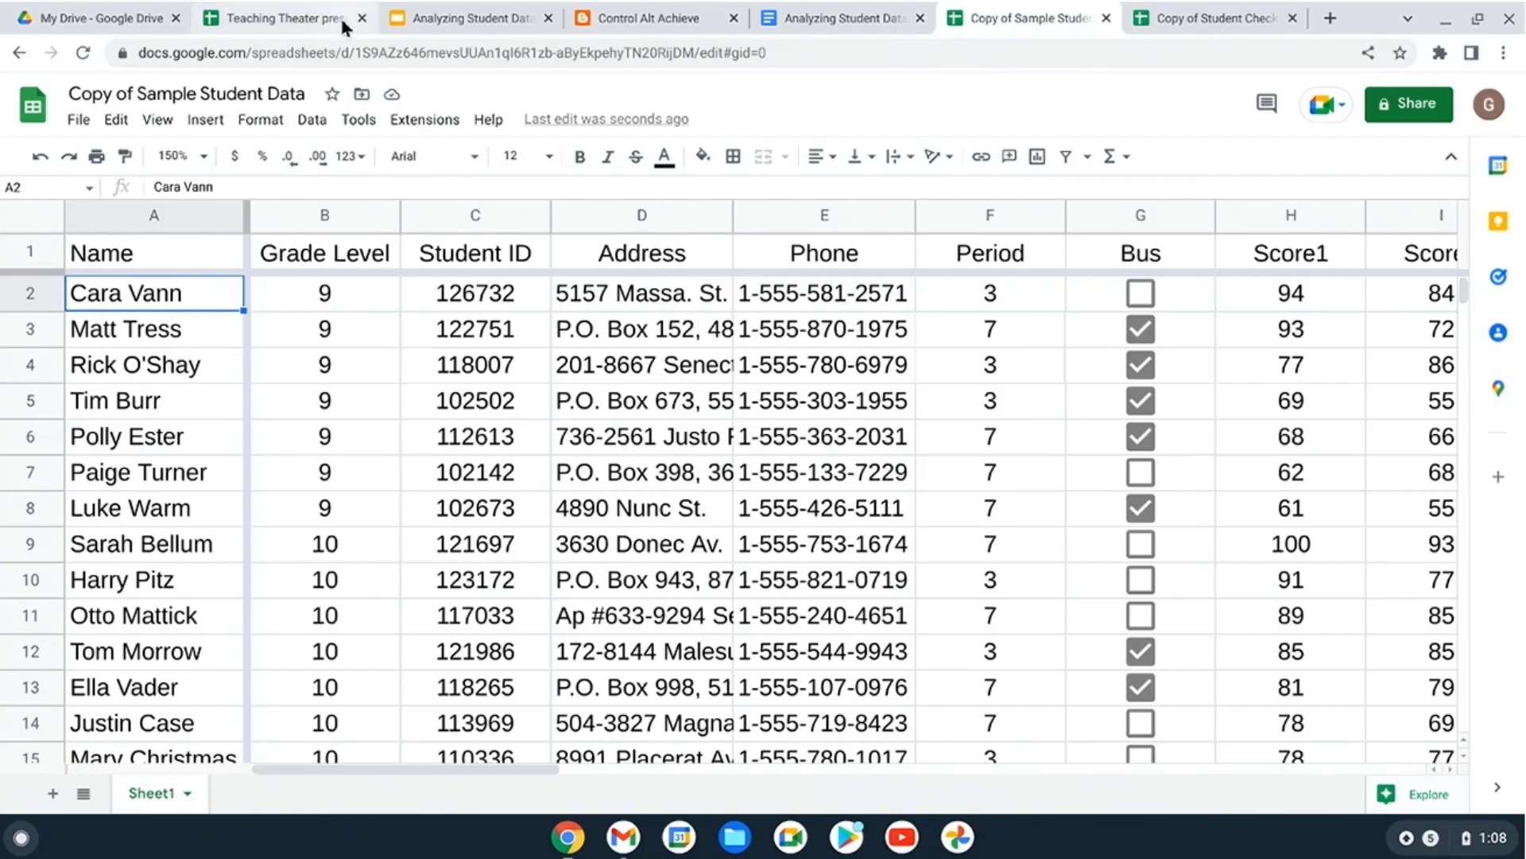
pyautogui.click(430, 17)
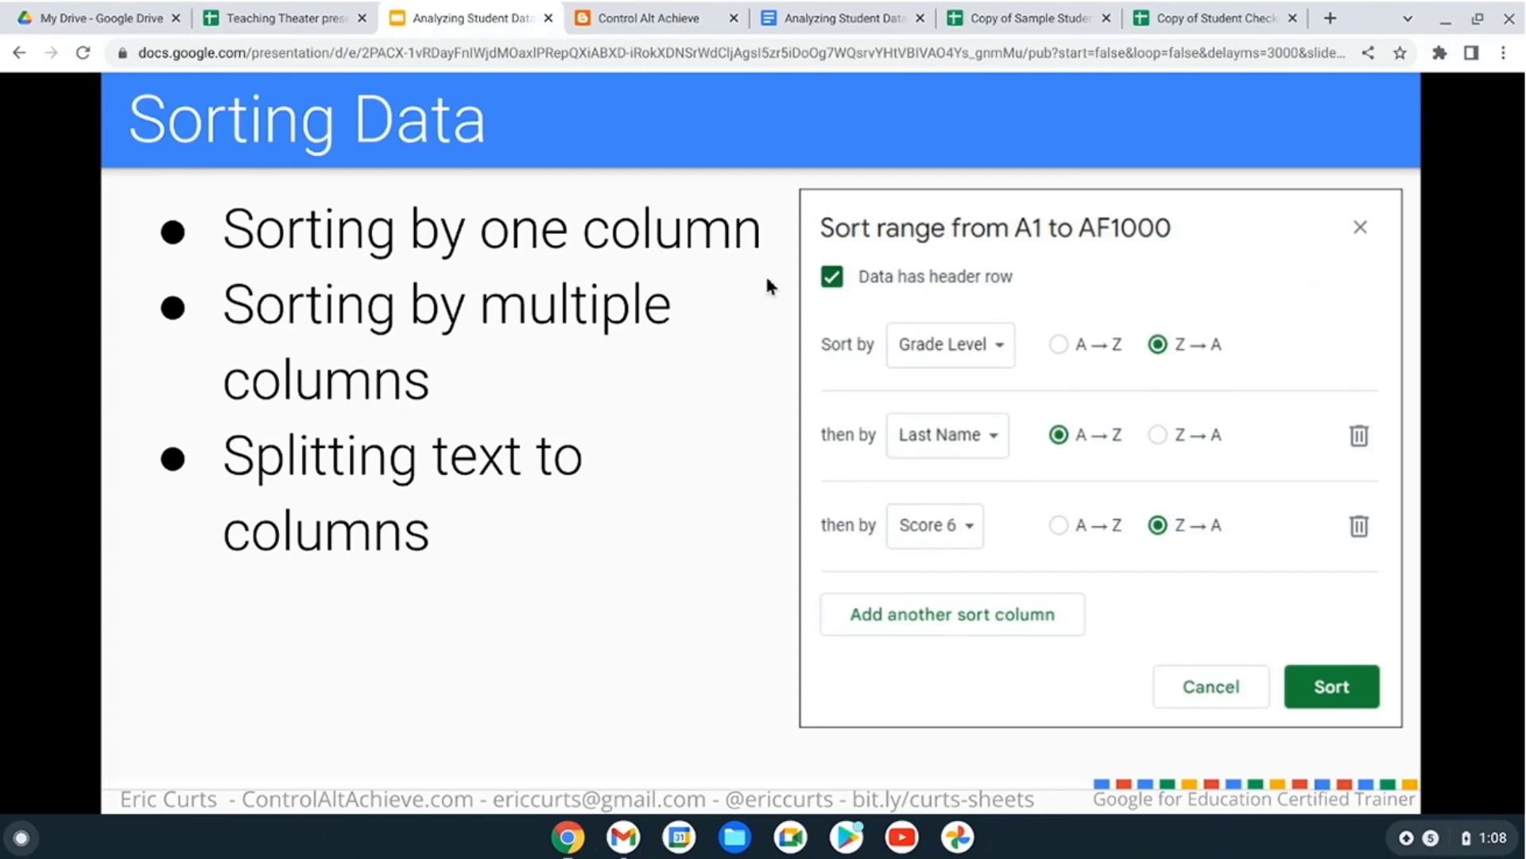
pyautogui.click(1021, 19)
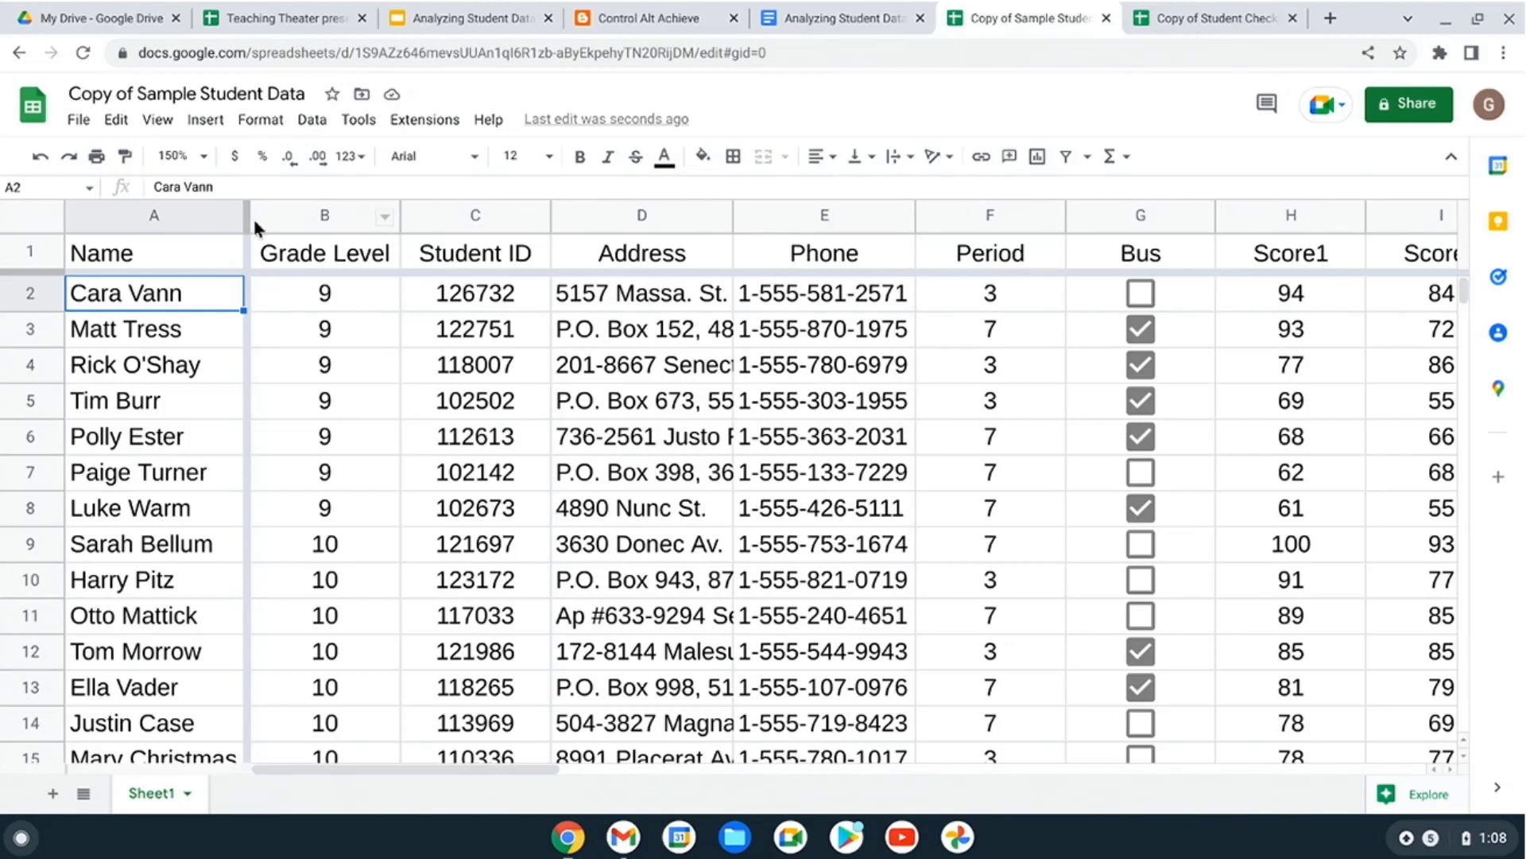
# - Unfreeze the Name column and insert one blank column to the right of column A
pyautogui.moveTo(248, 215); pyautogui.dragTo(74, 214)
pyautogui.click(162, 218)
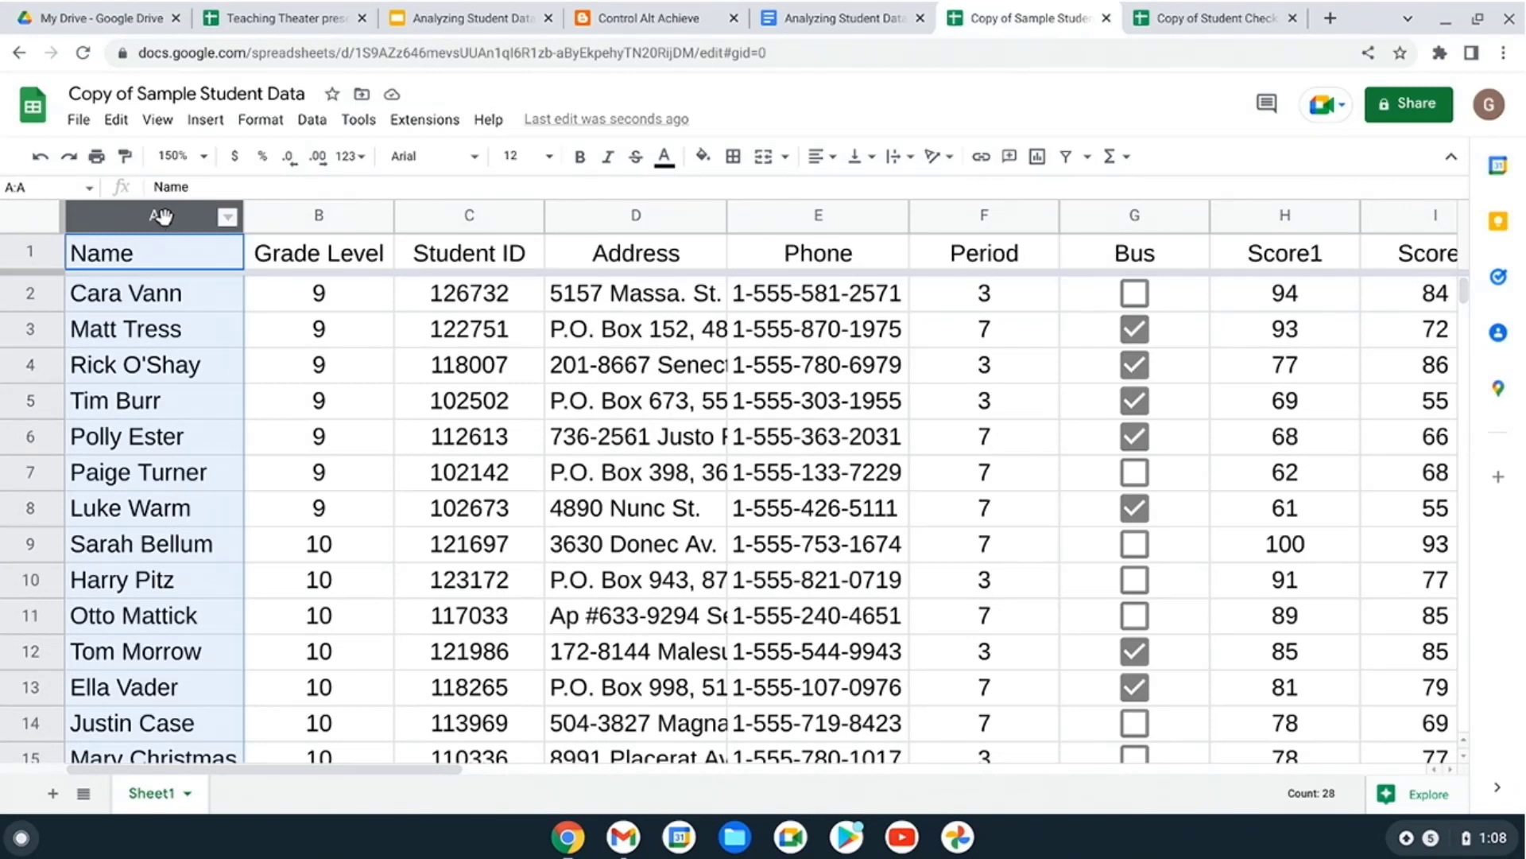
pyautogui.rightClick(162, 216)
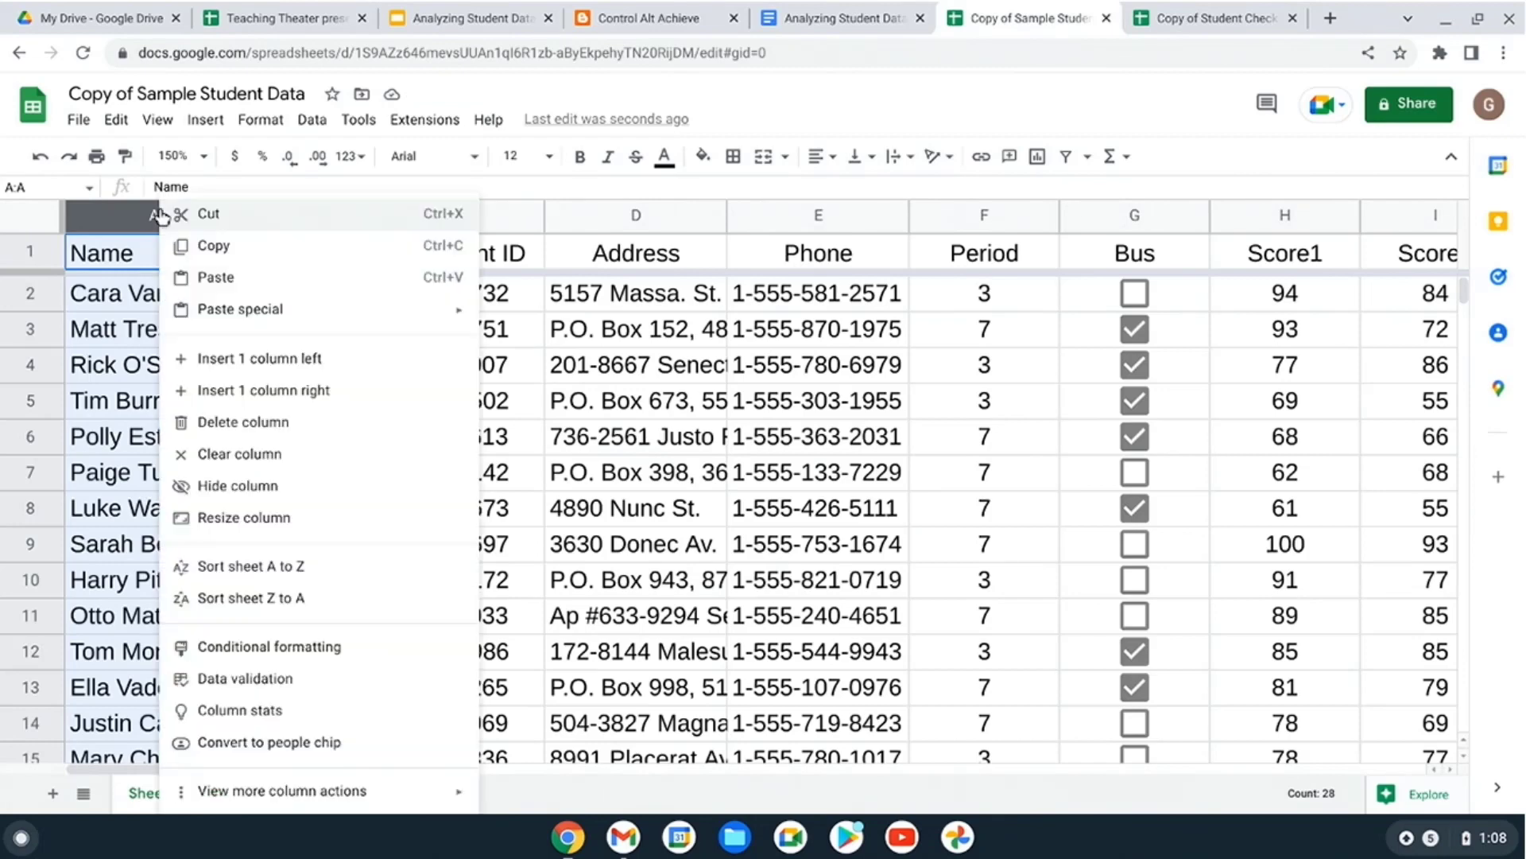
pyautogui.click(286, 406)
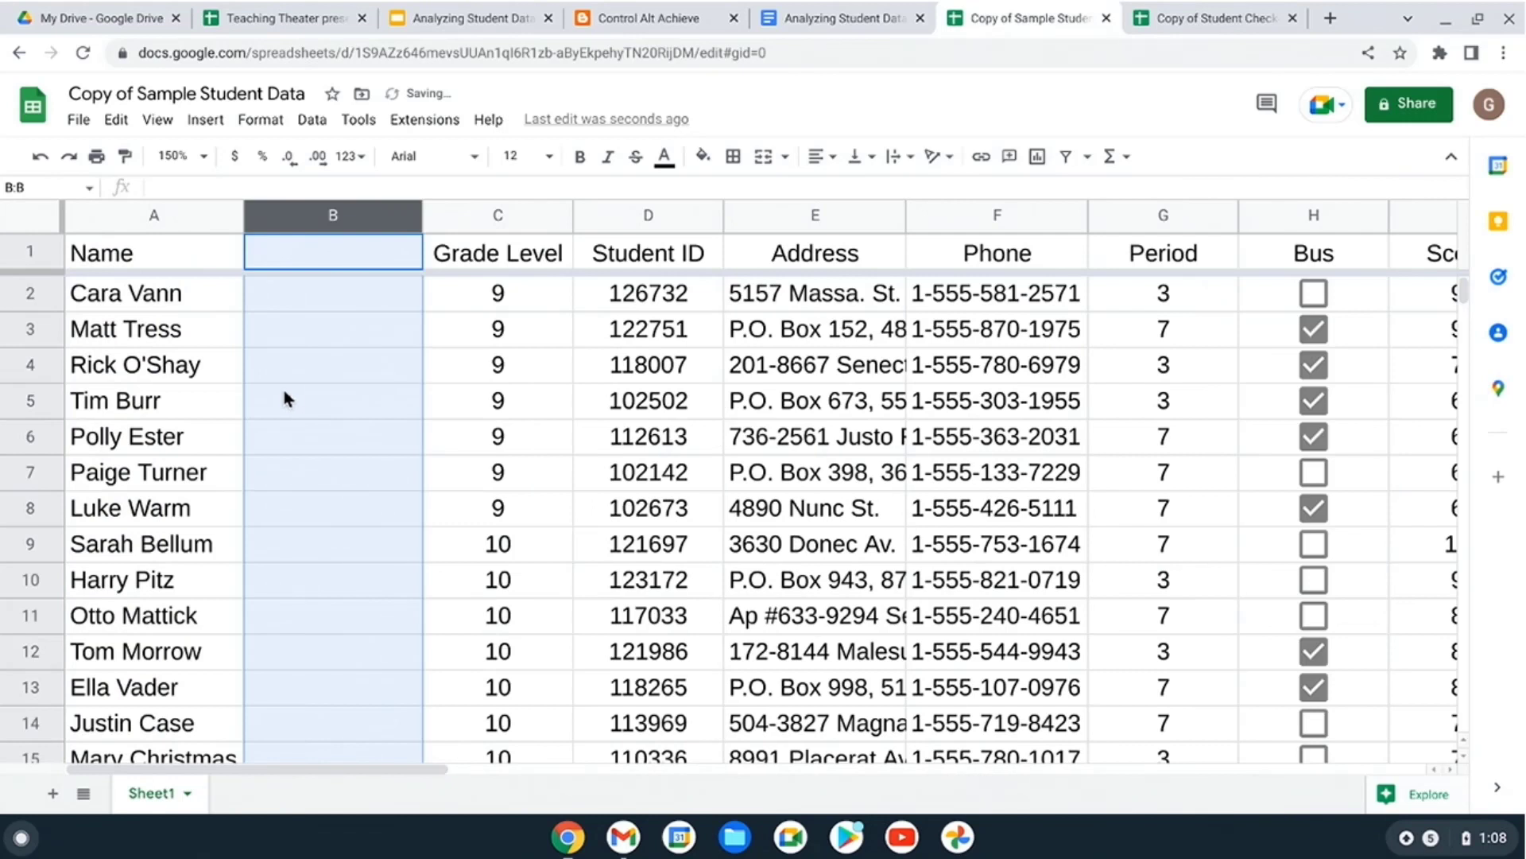
pyautogui.click(306, 362)
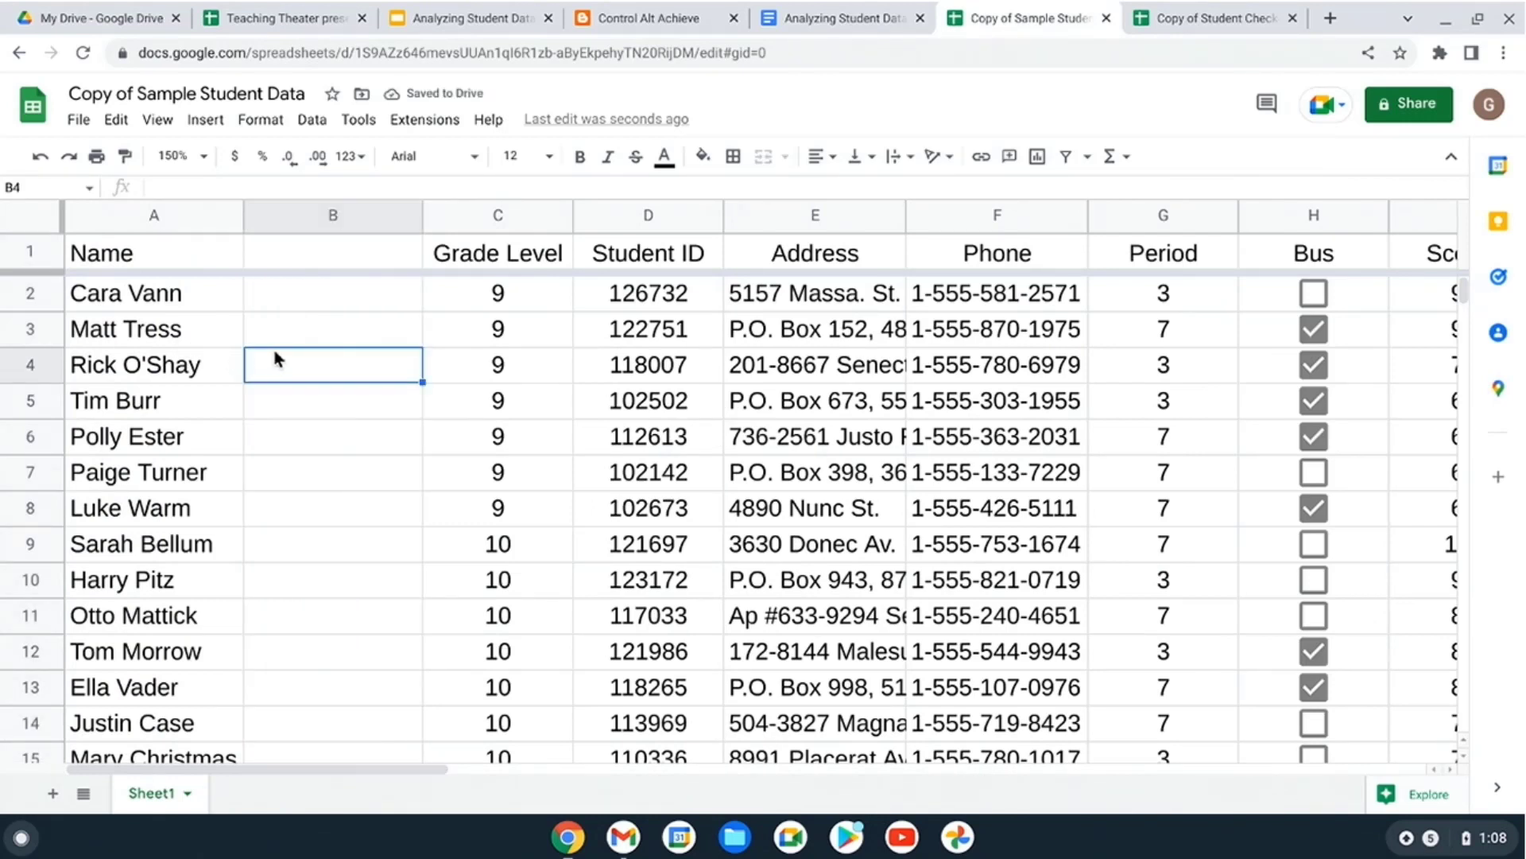
# - Split the names in column A into two columns, using Space as the separator
pyautogui.click(168, 220)
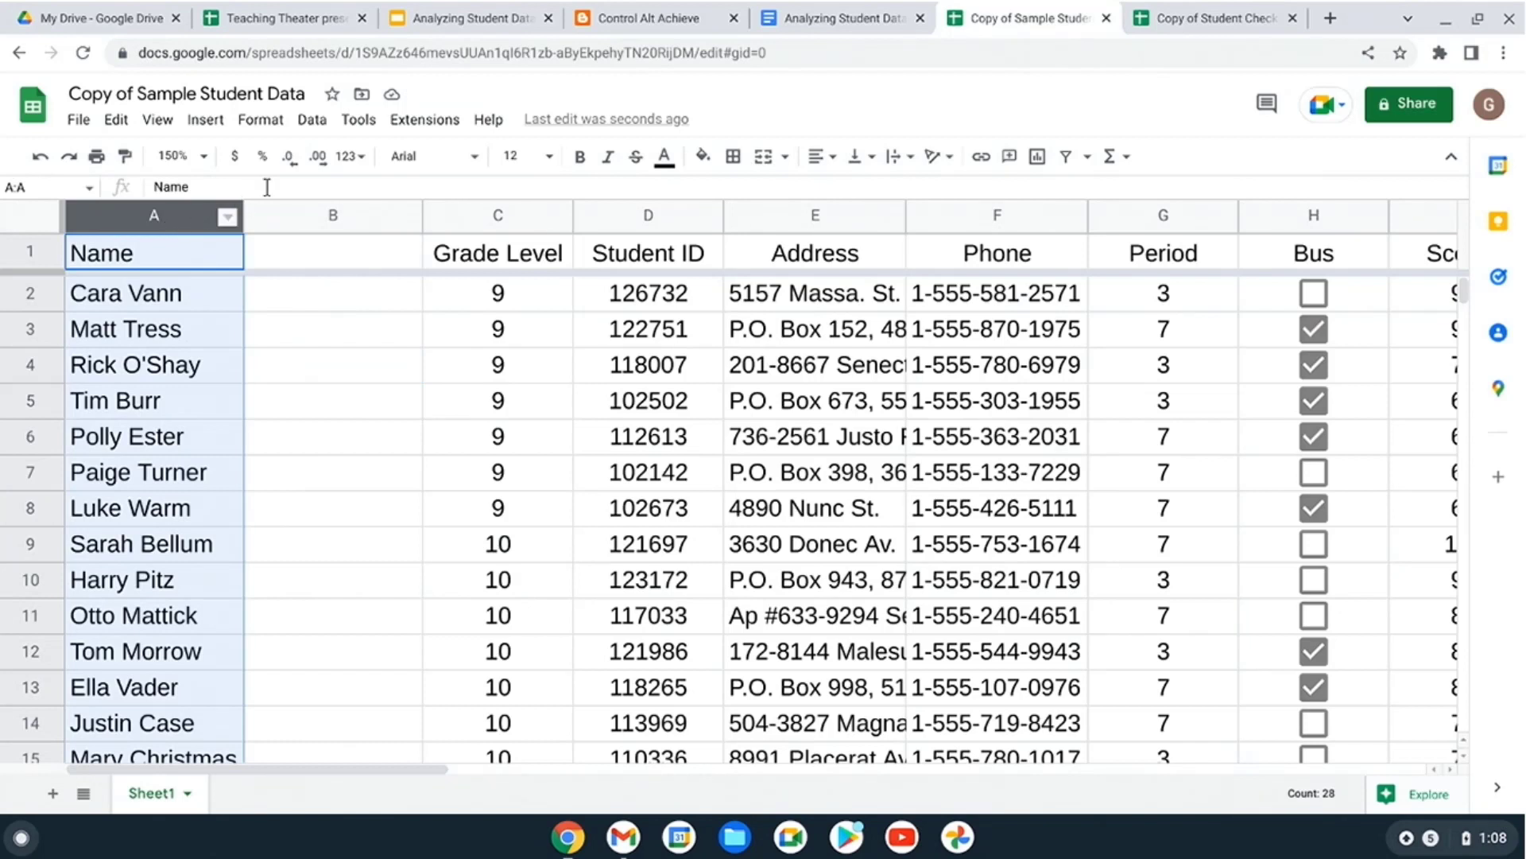
pyautogui.click(312, 121)
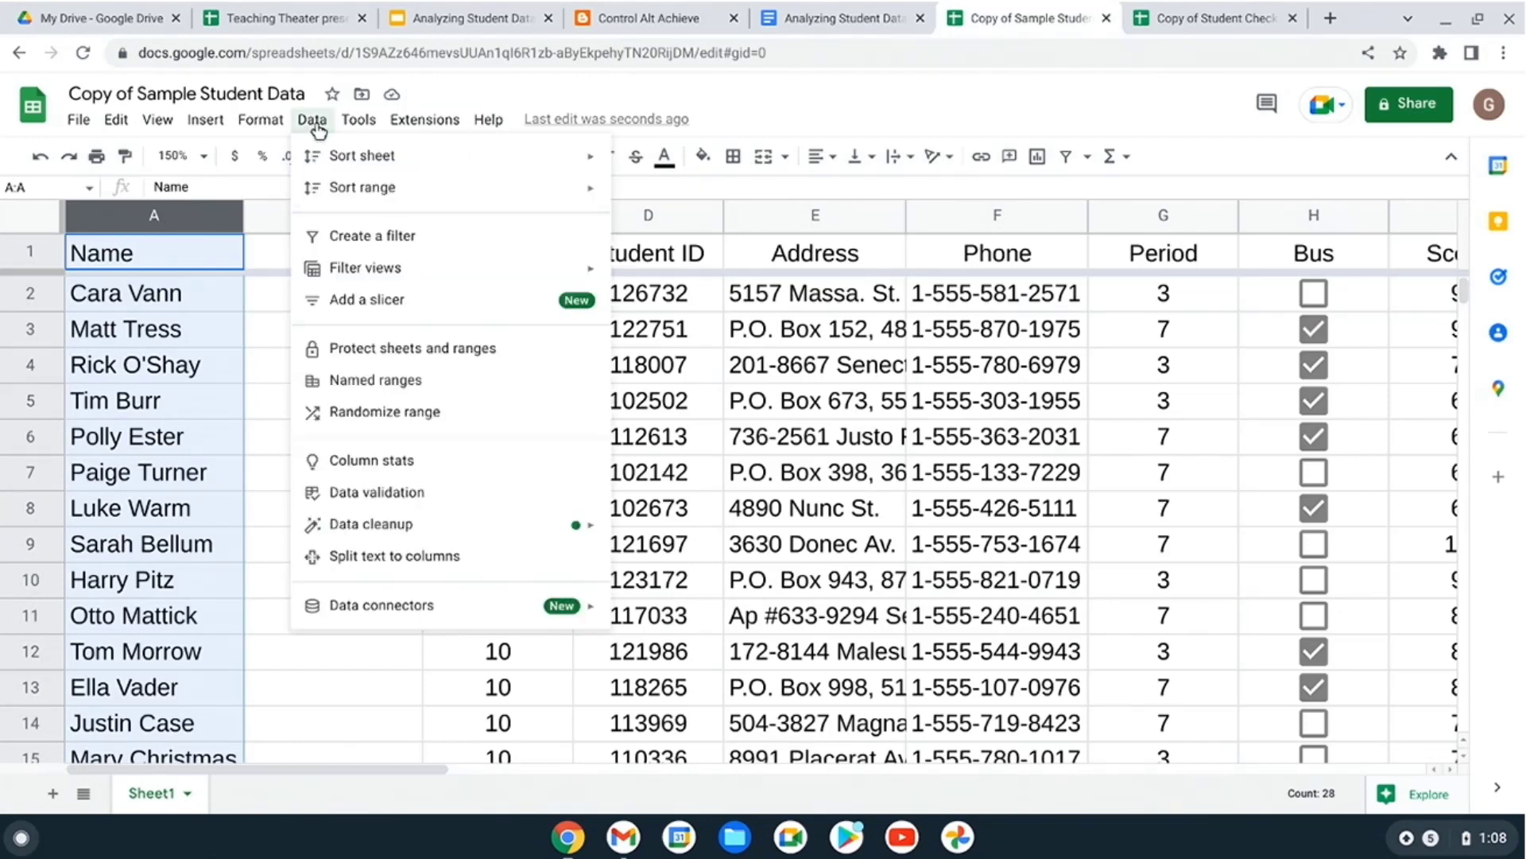
pyautogui.click(484, 555)
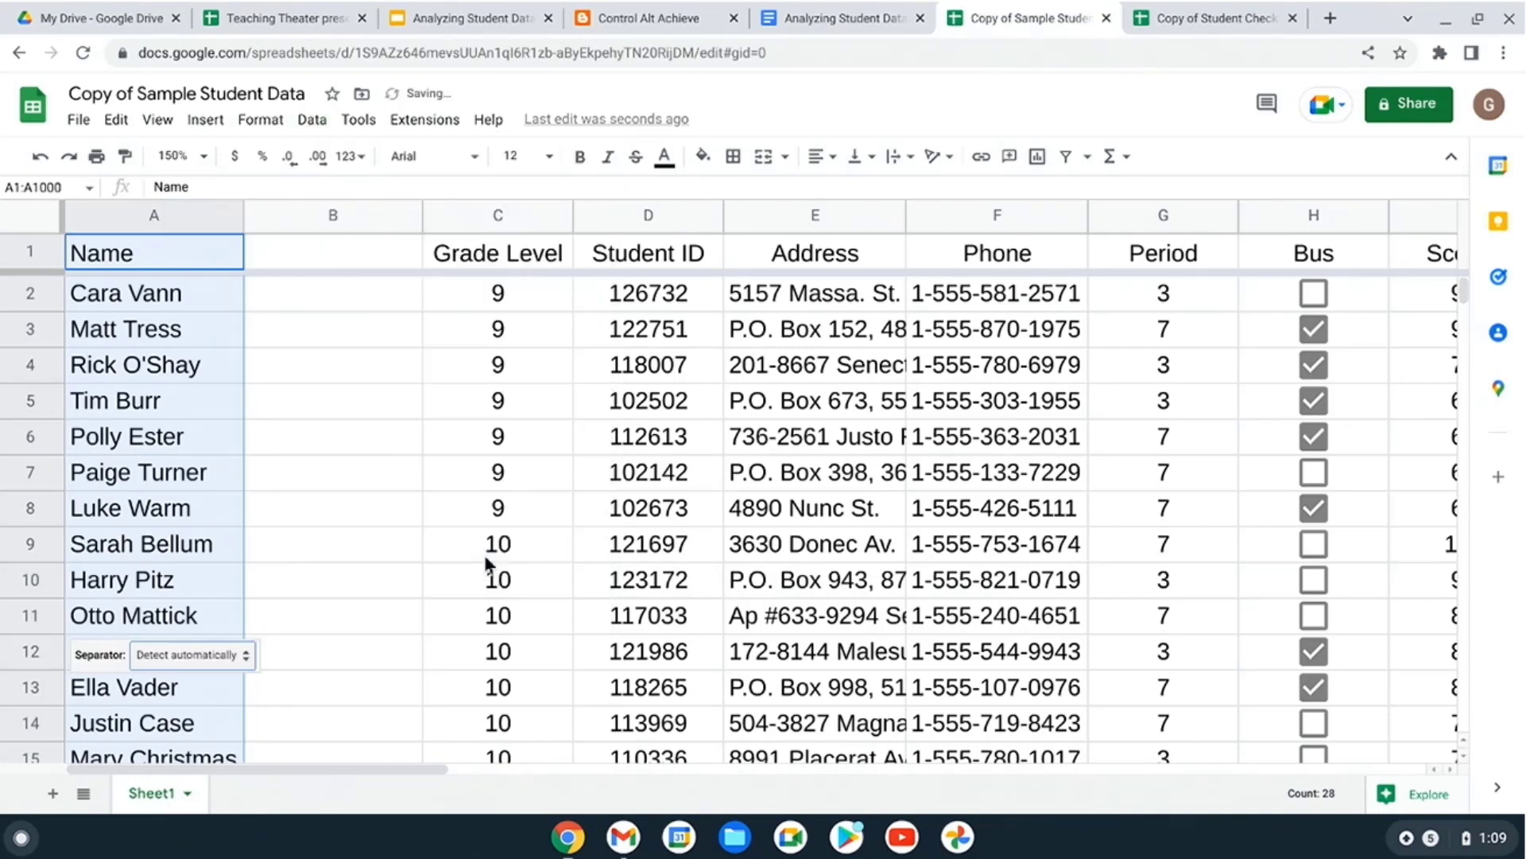
pyautogui.click(243, 657)
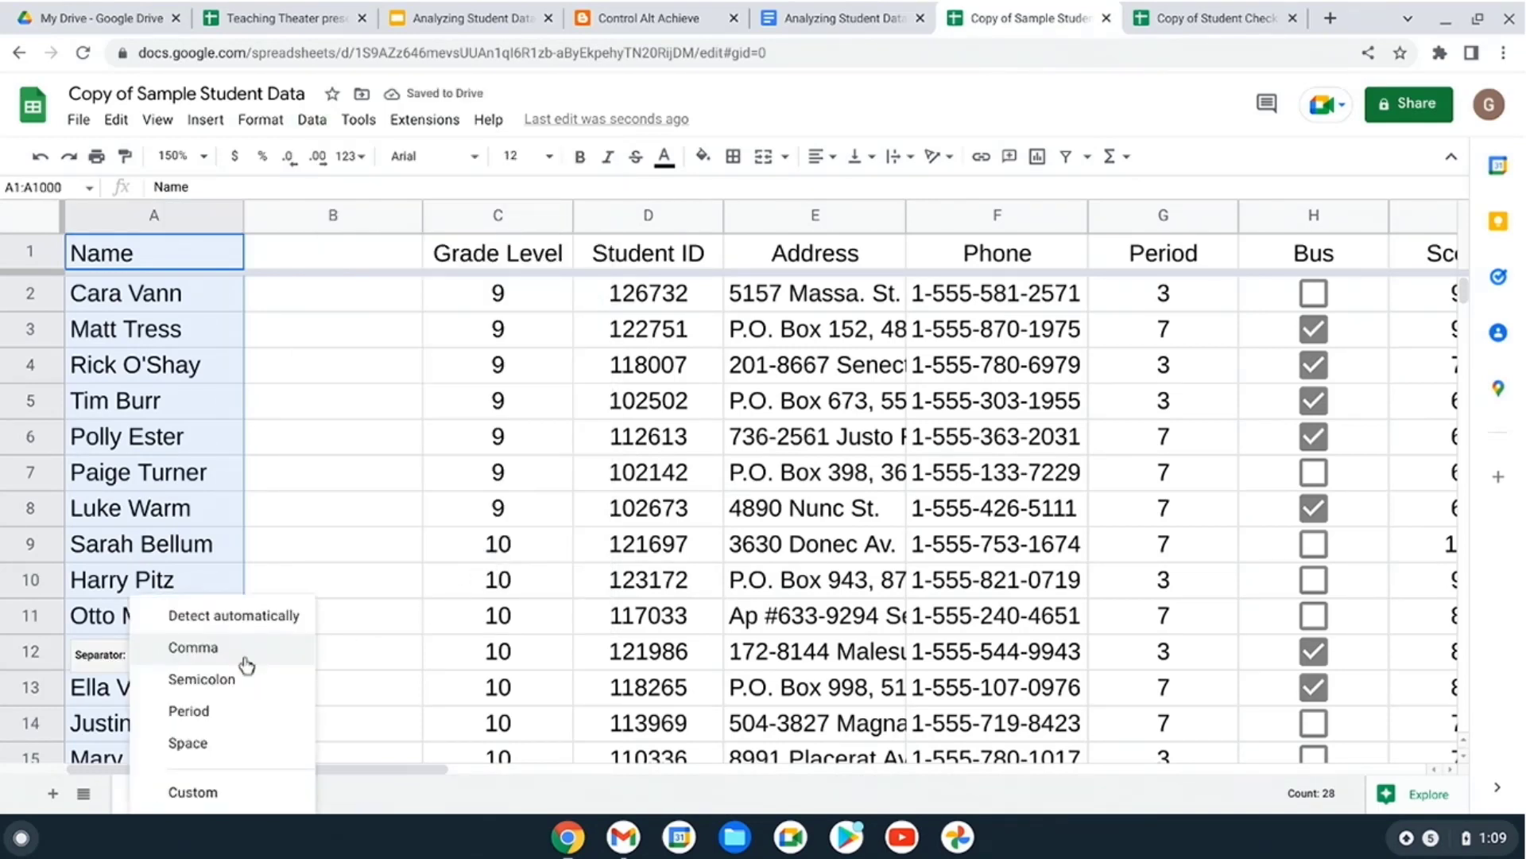
pyautogui.click(254, 748)
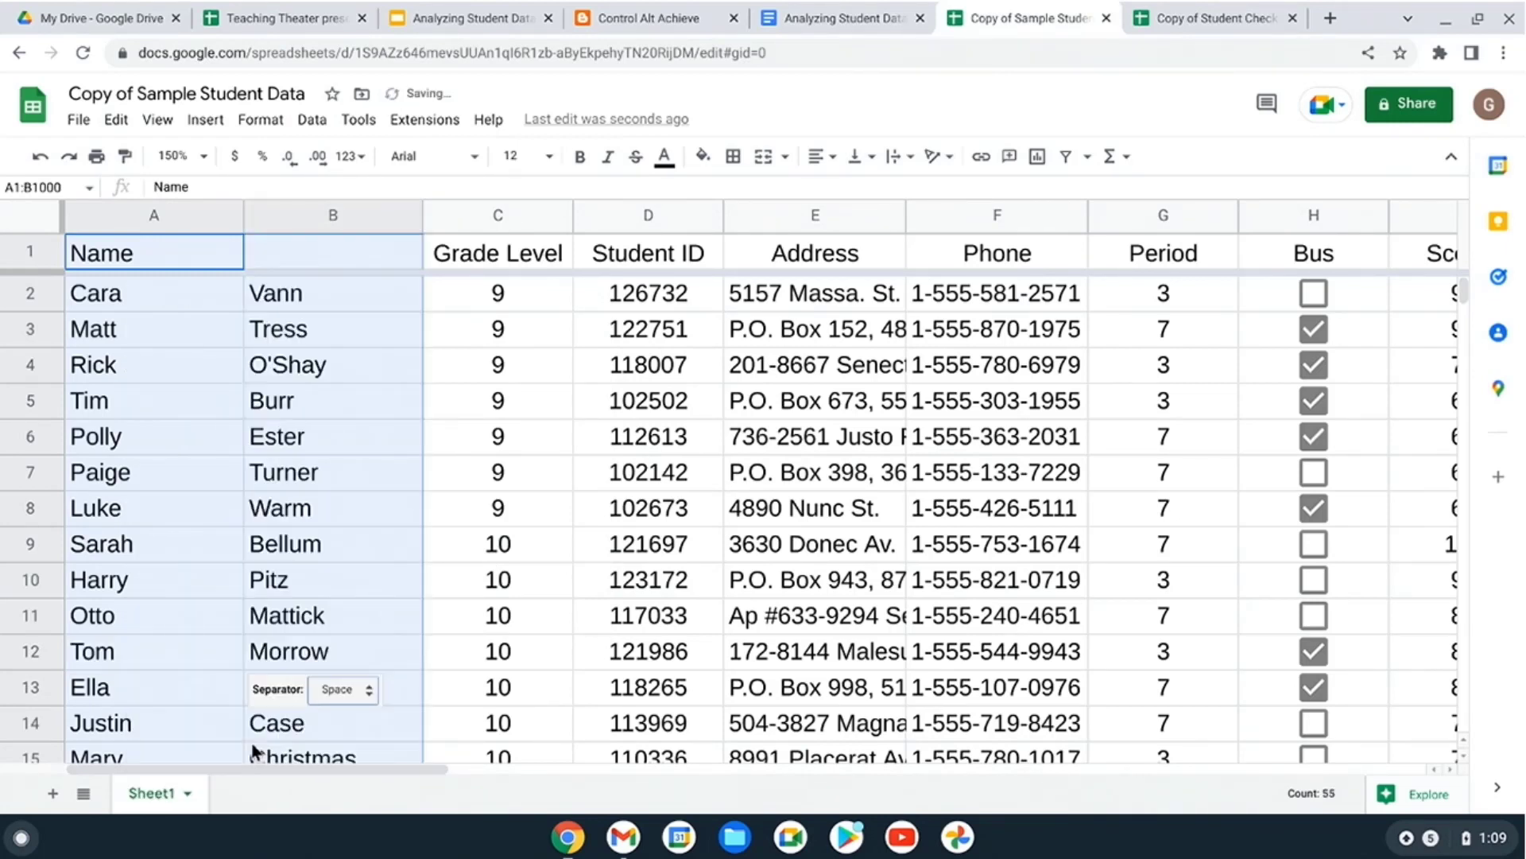
# - Change the header in A1 to "First" and enter "Last" as the header in B1
pyautogui.click(164, 260)
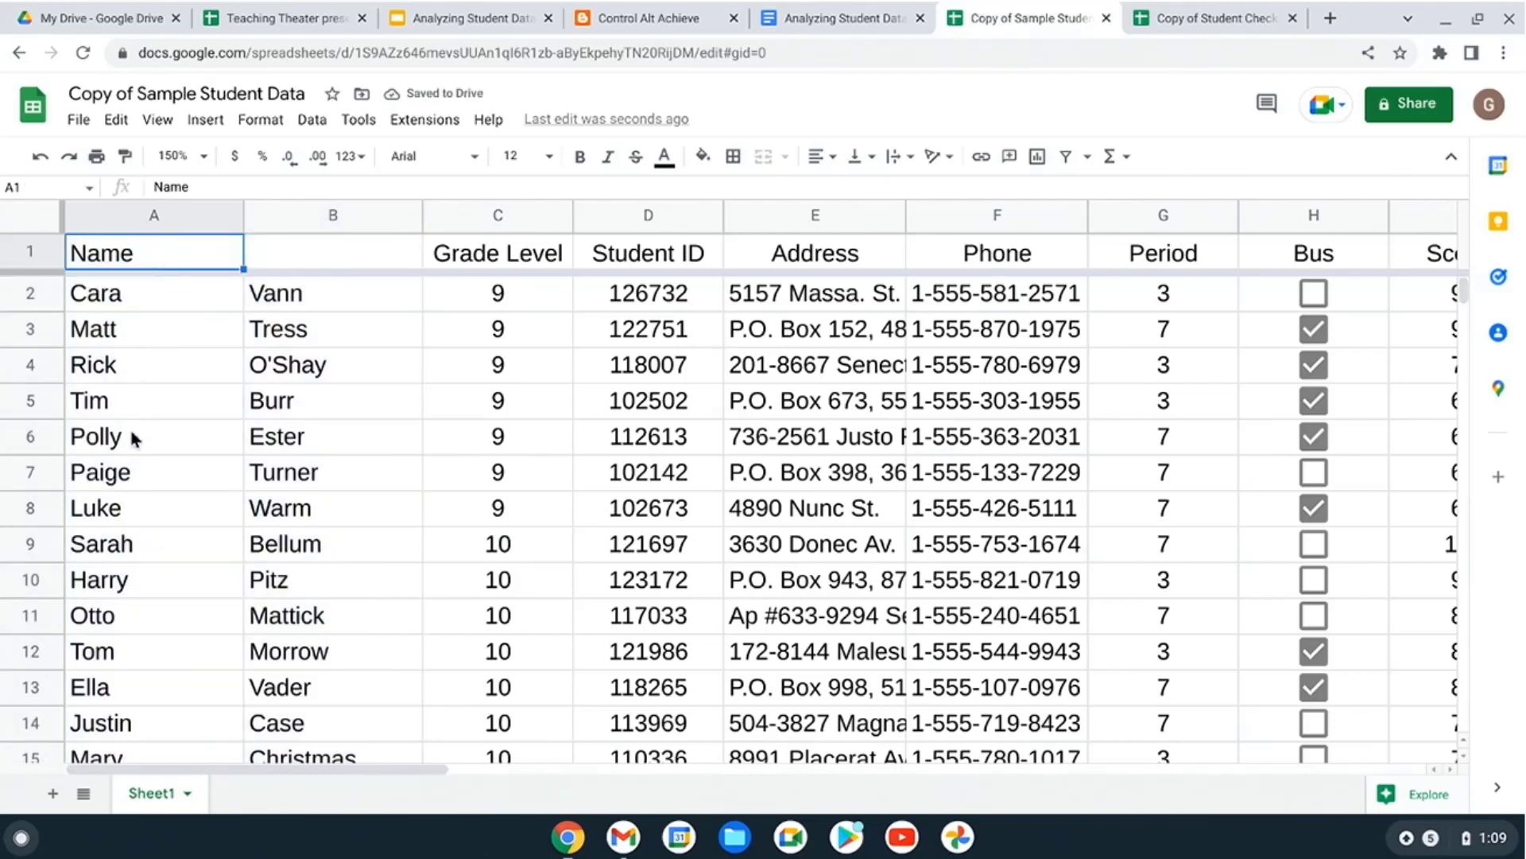
pyautogui.write('First')
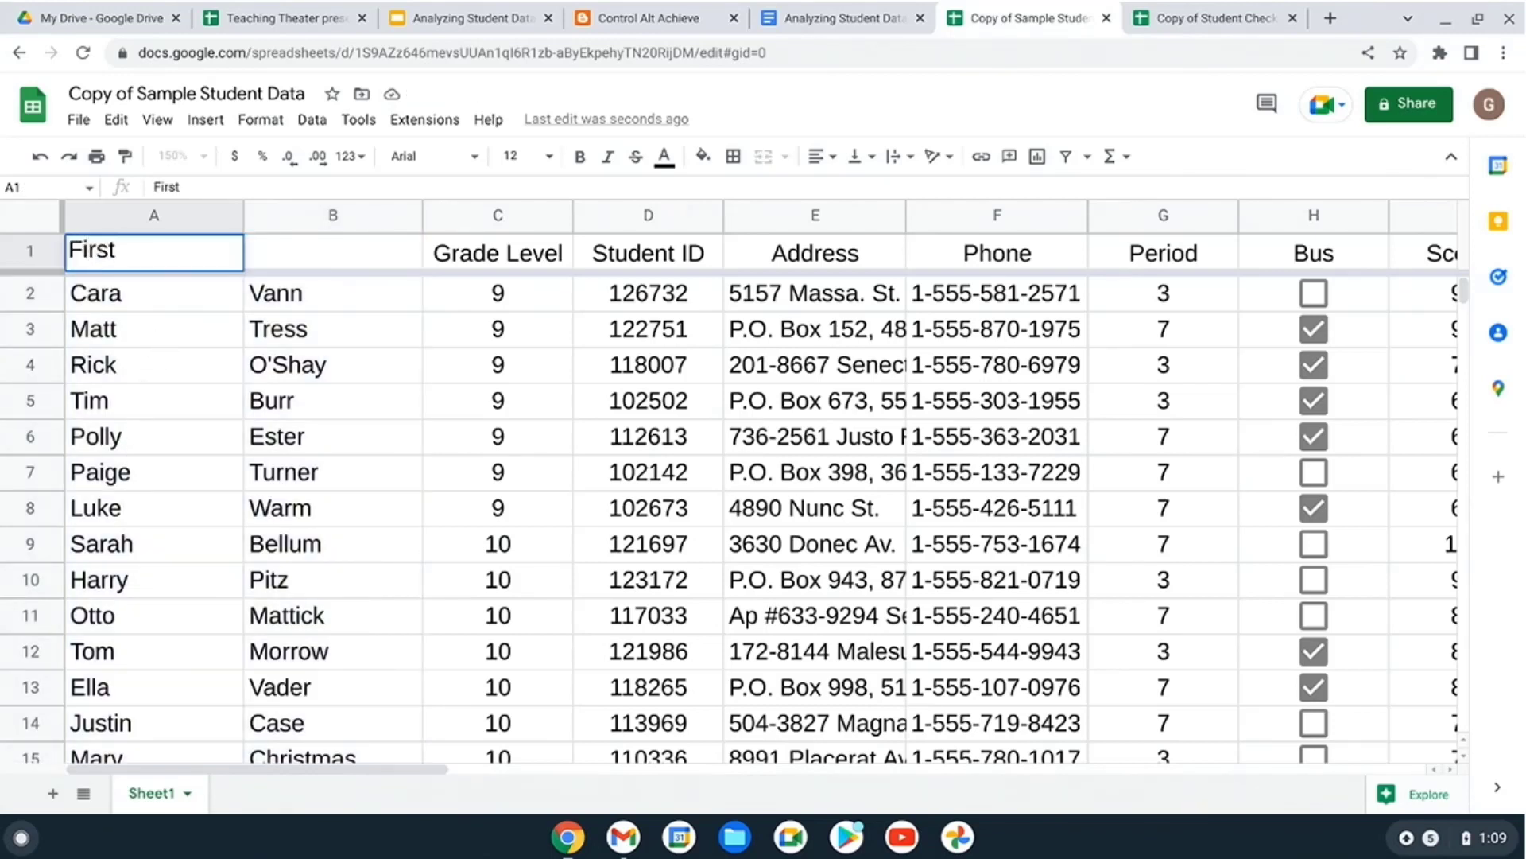
pyautogui.press('Tab')
pyautogui.write('Nam')
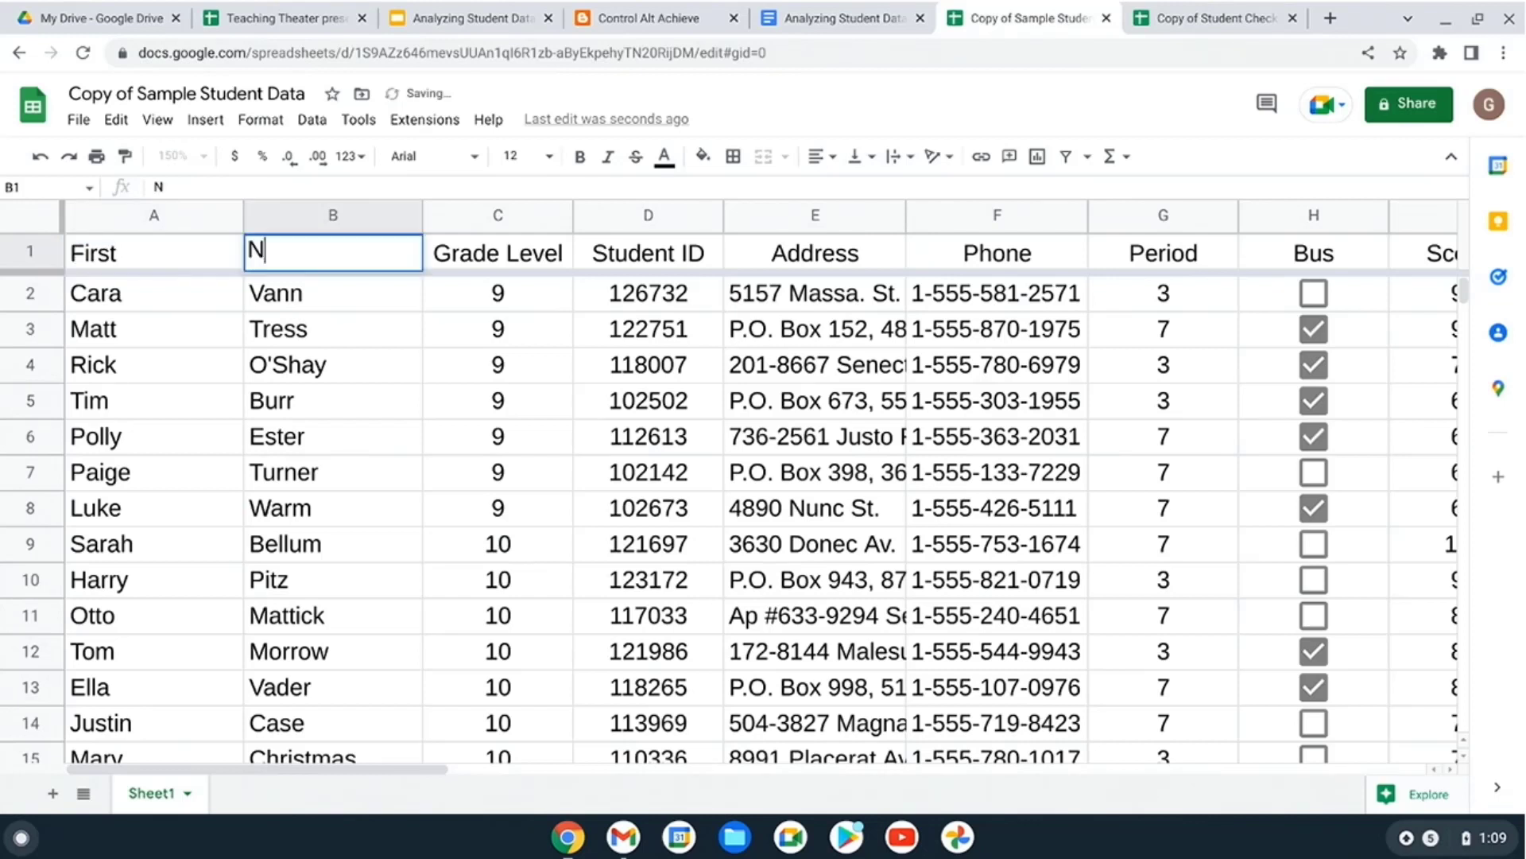
pyautogui.press('BackSpace')
pyautogui.press('BackSpace')
pyautogui.press('BackSpace')
pyautogui.write('LKa')
pyautogui.press('BackSpace')
pyautogui.press('BackSpace')
pyautogui.write('ast')
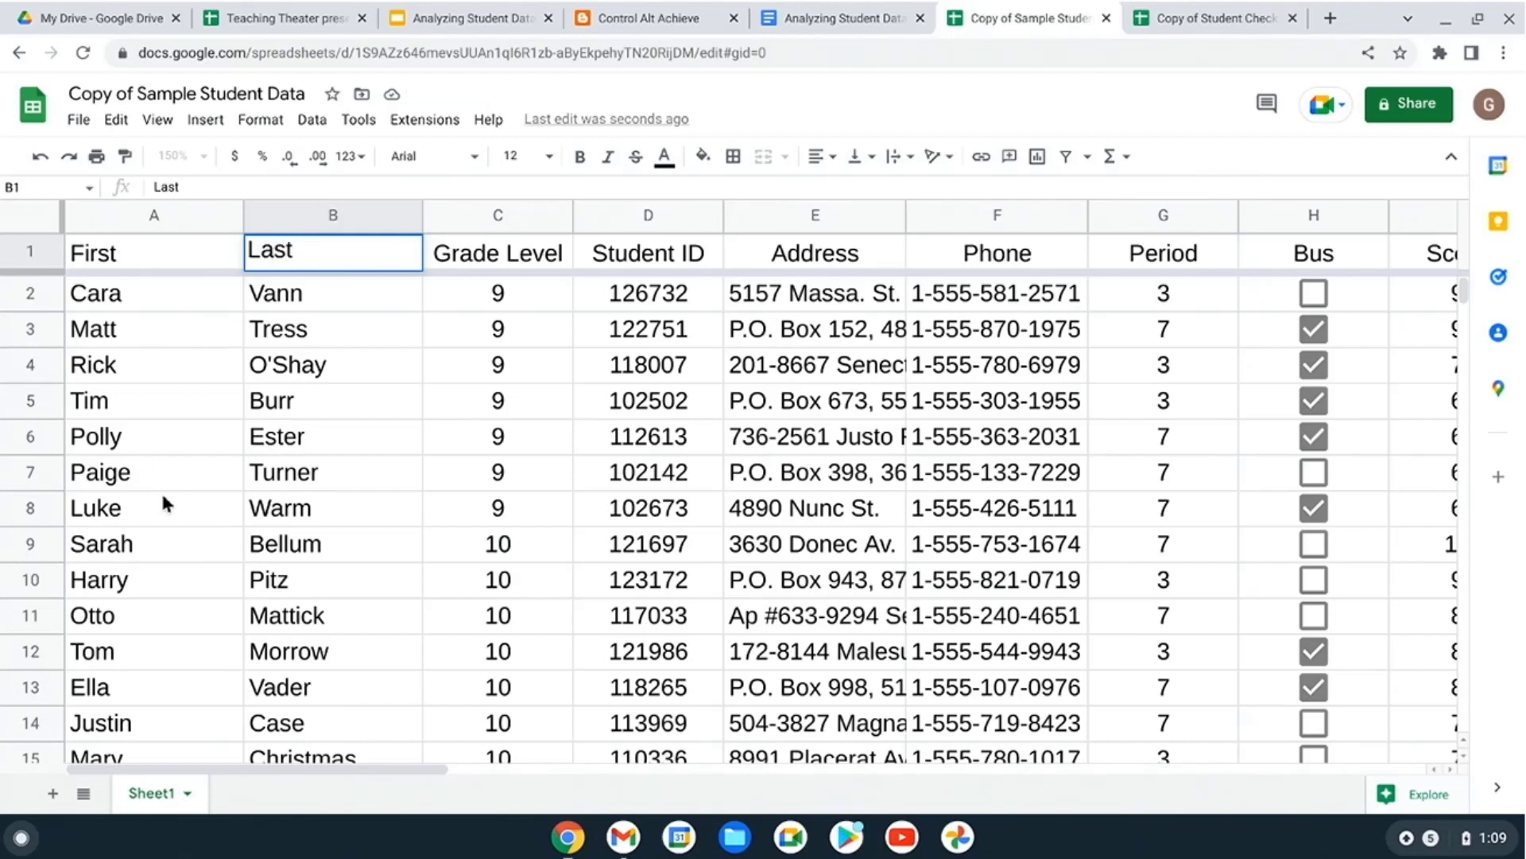
# - Sort the whole sheet by the Last column (column B) from A to Z and review the reordered rows
pyautogui.click(343, 477)
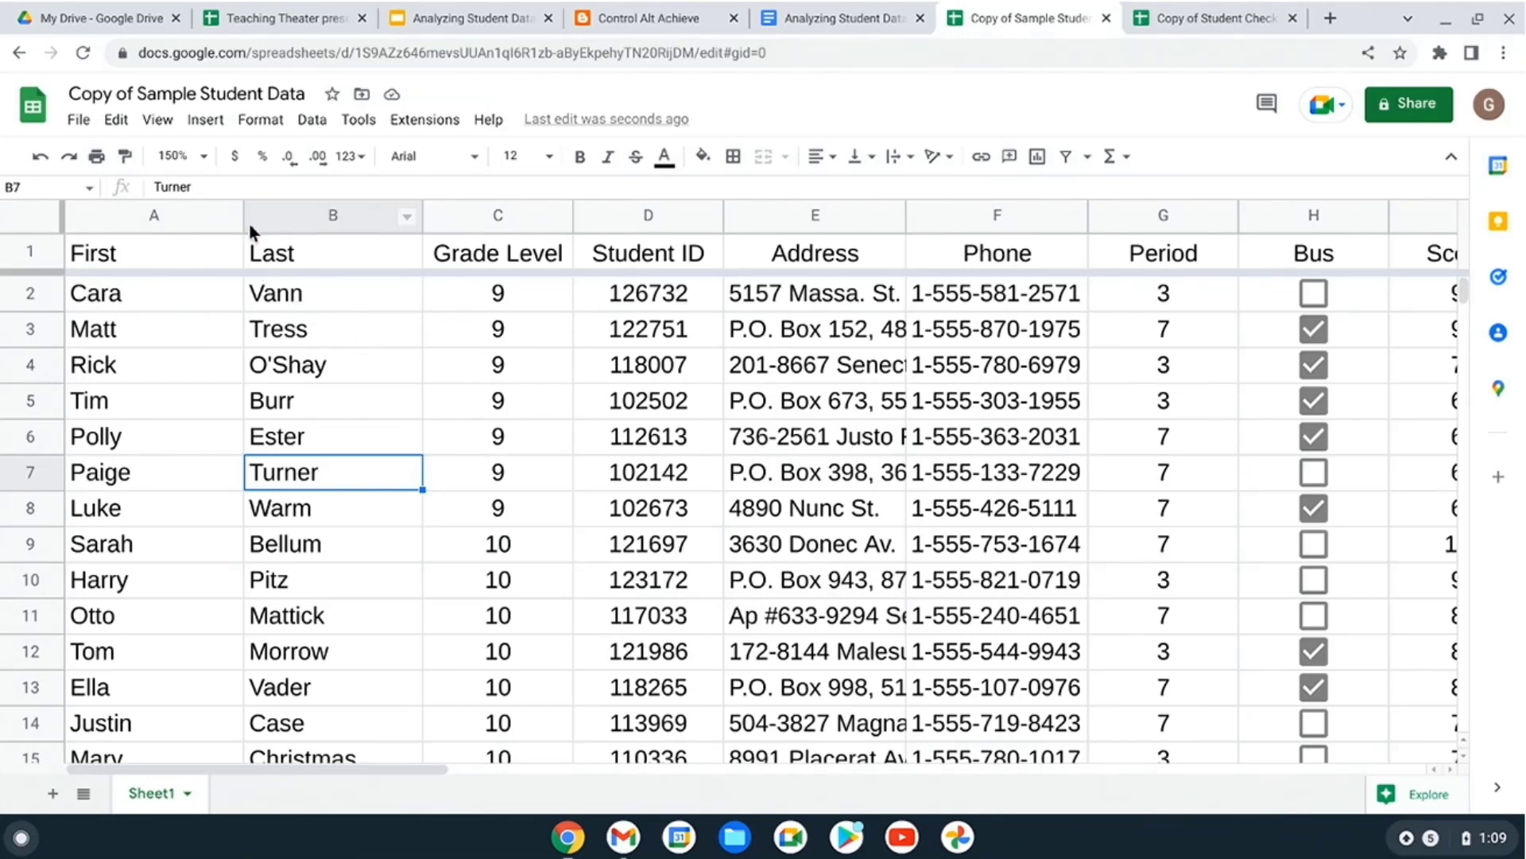
pyautogui.click(338, 331)
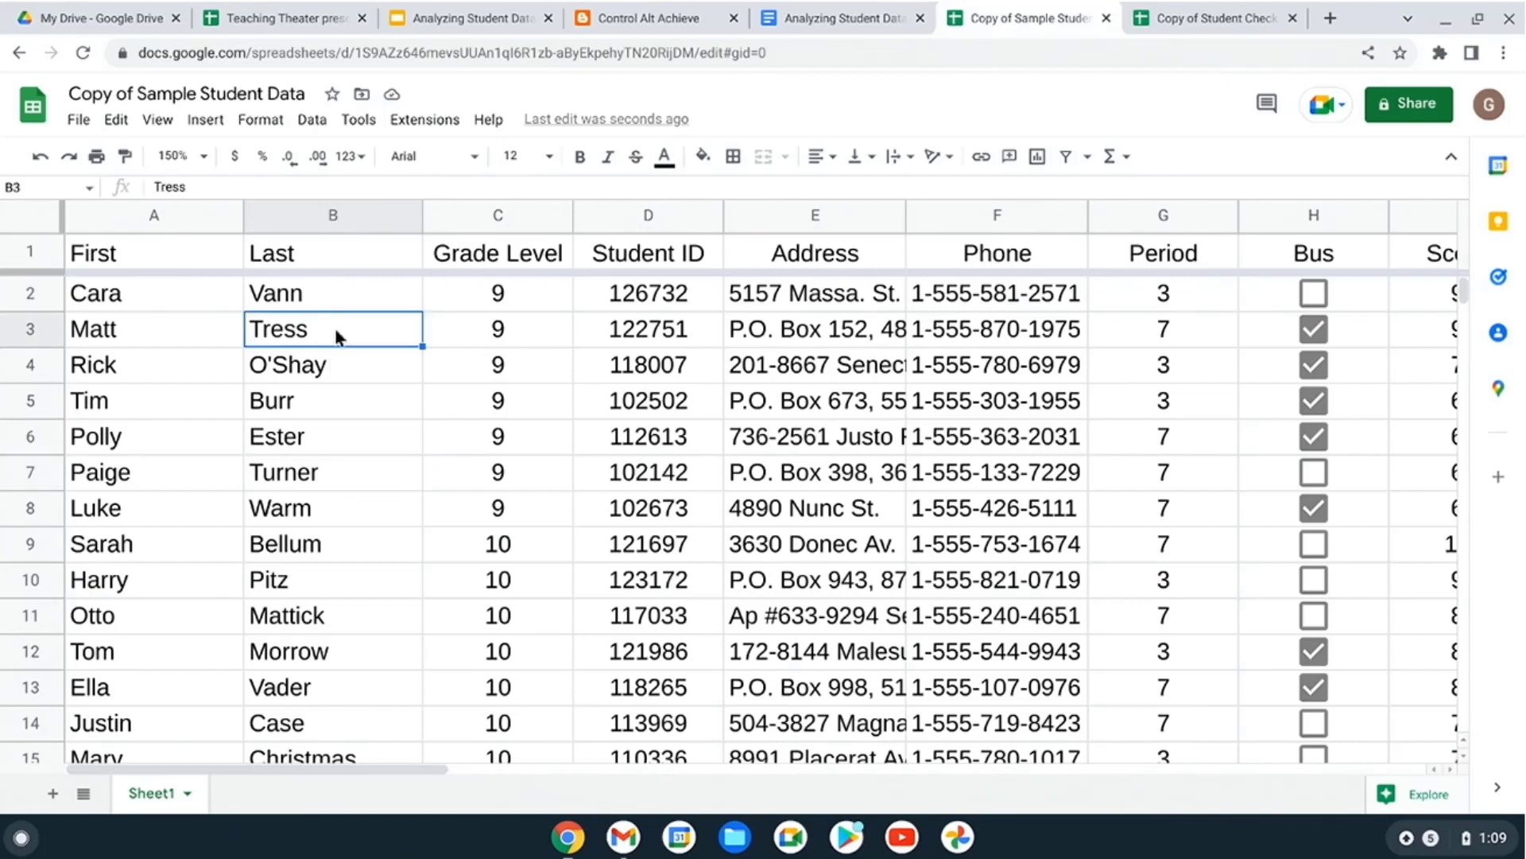
pyautogui.click(357, 121)
pyautogui.moveTo(311, 121)
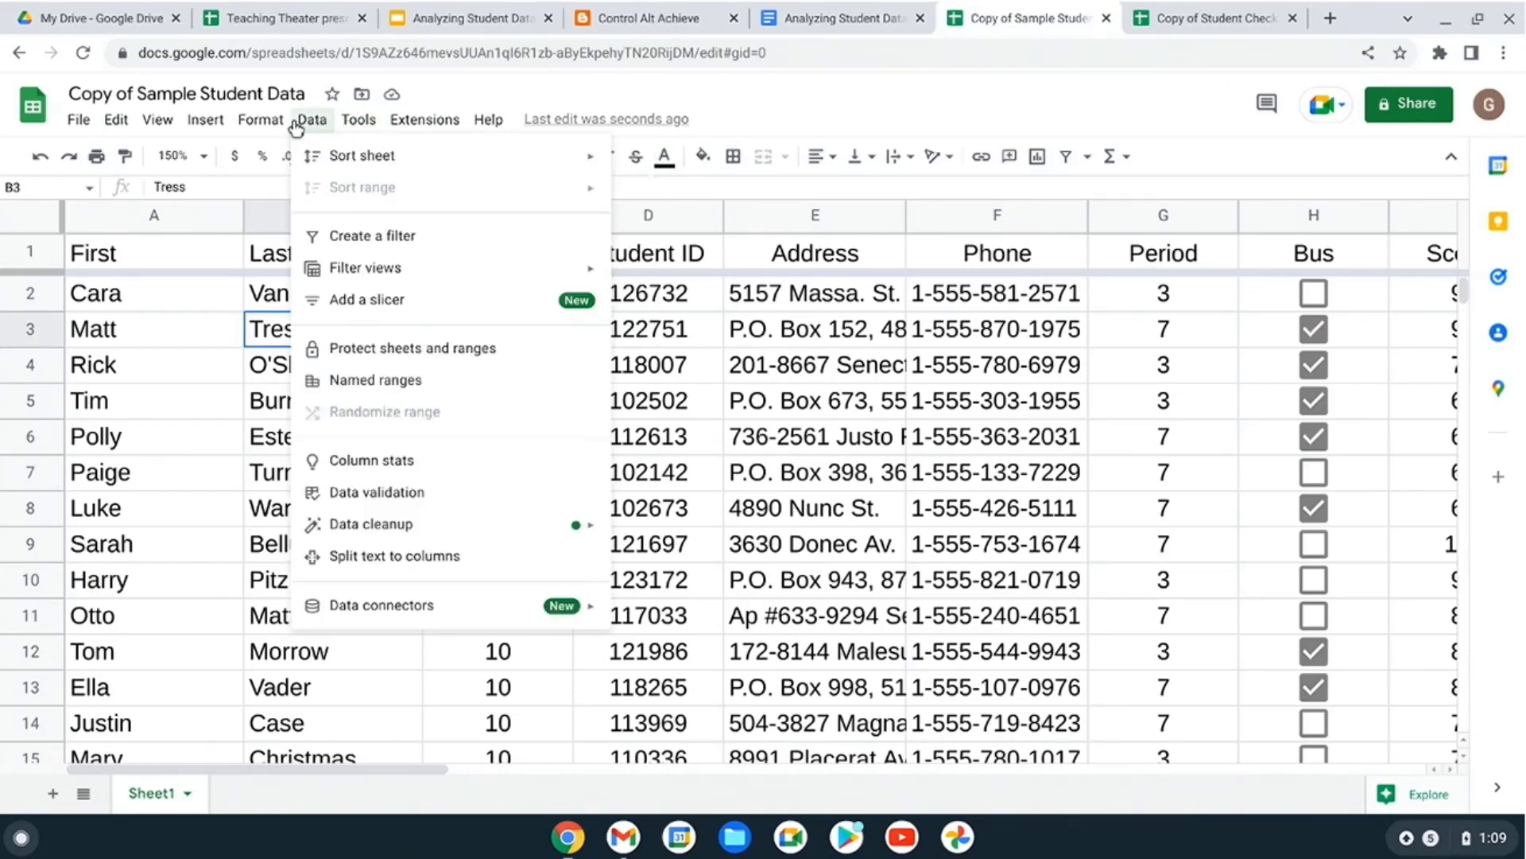
pyautogui.moveTo(557, 157)
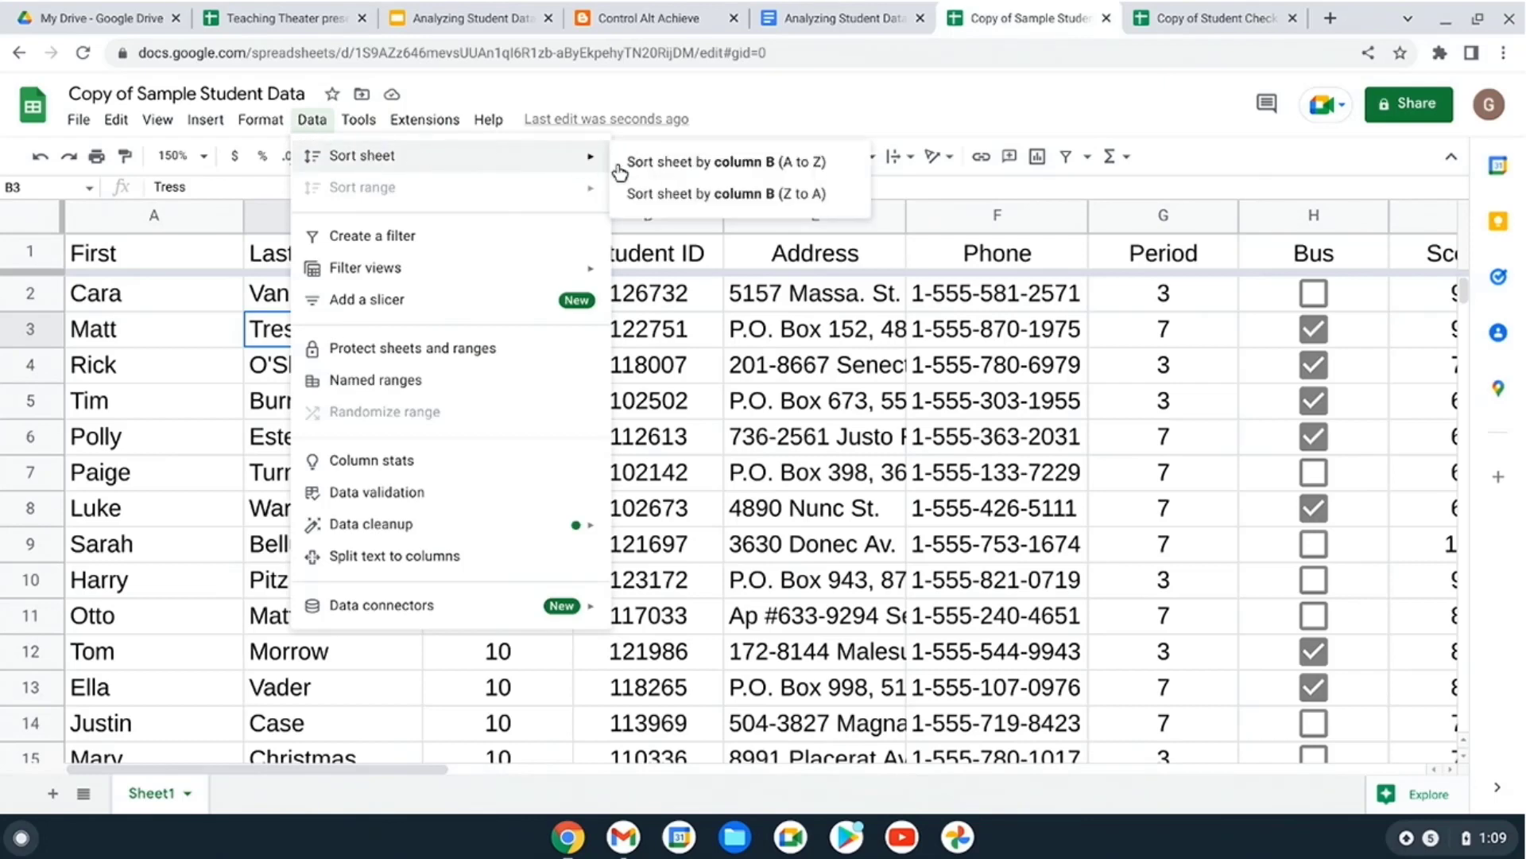
pyautogui.click(683, 167)
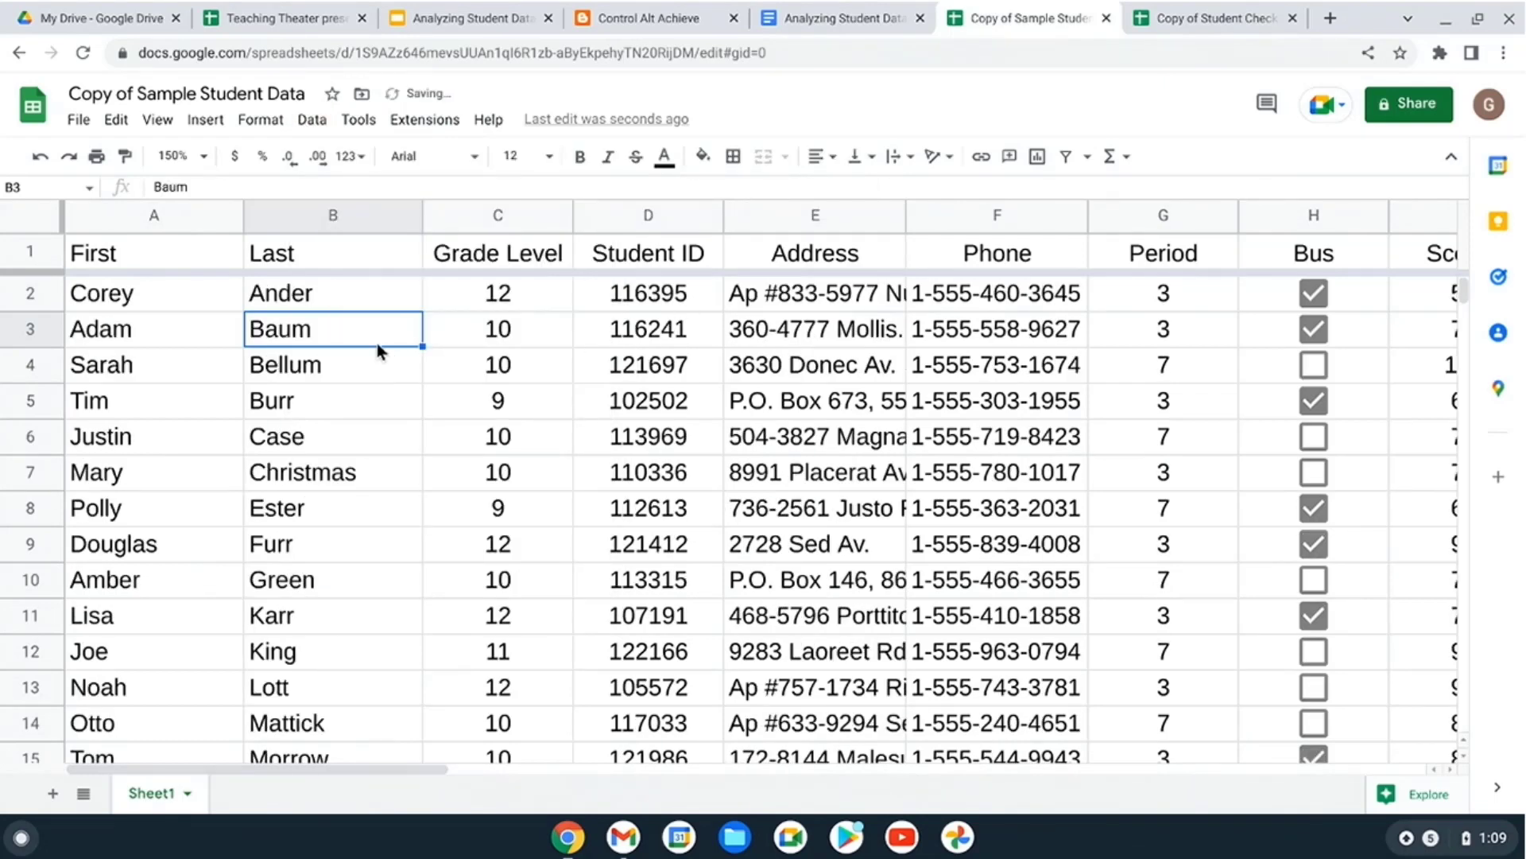
pyautogui.scroll(-6, 377, 342)
pyautogui.scroll(6, 376, 338)
# - Narrow the First column close to its names and auto-fit the Last column to its contents
pyautogui.moveTo(240, 215); pyautogui.dragTo(165, 214)
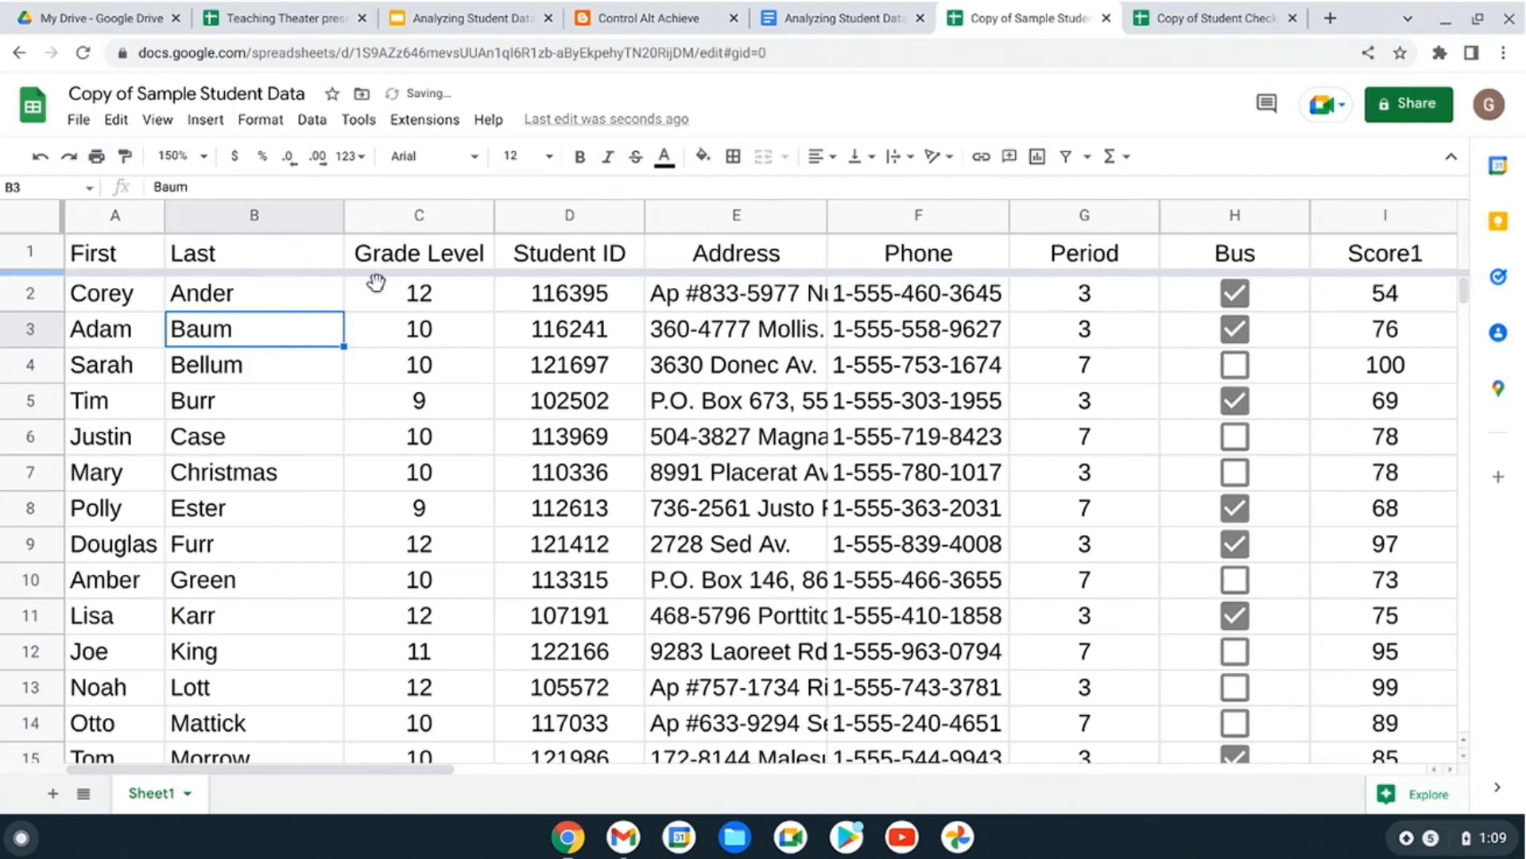
pyautogui.doubleClick(341, 213)
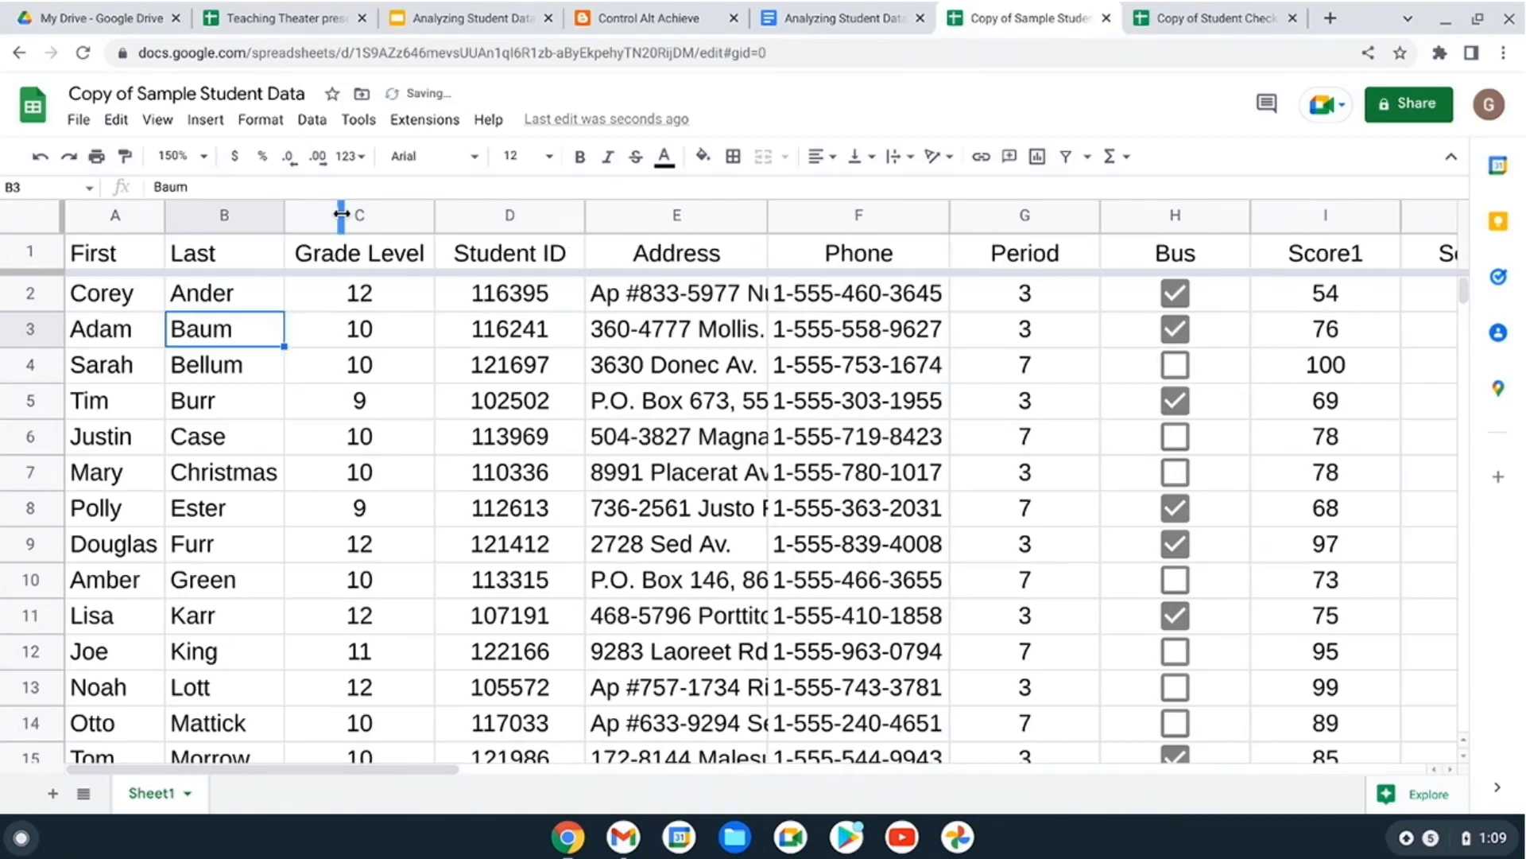
pyautogui.click(438, 413)
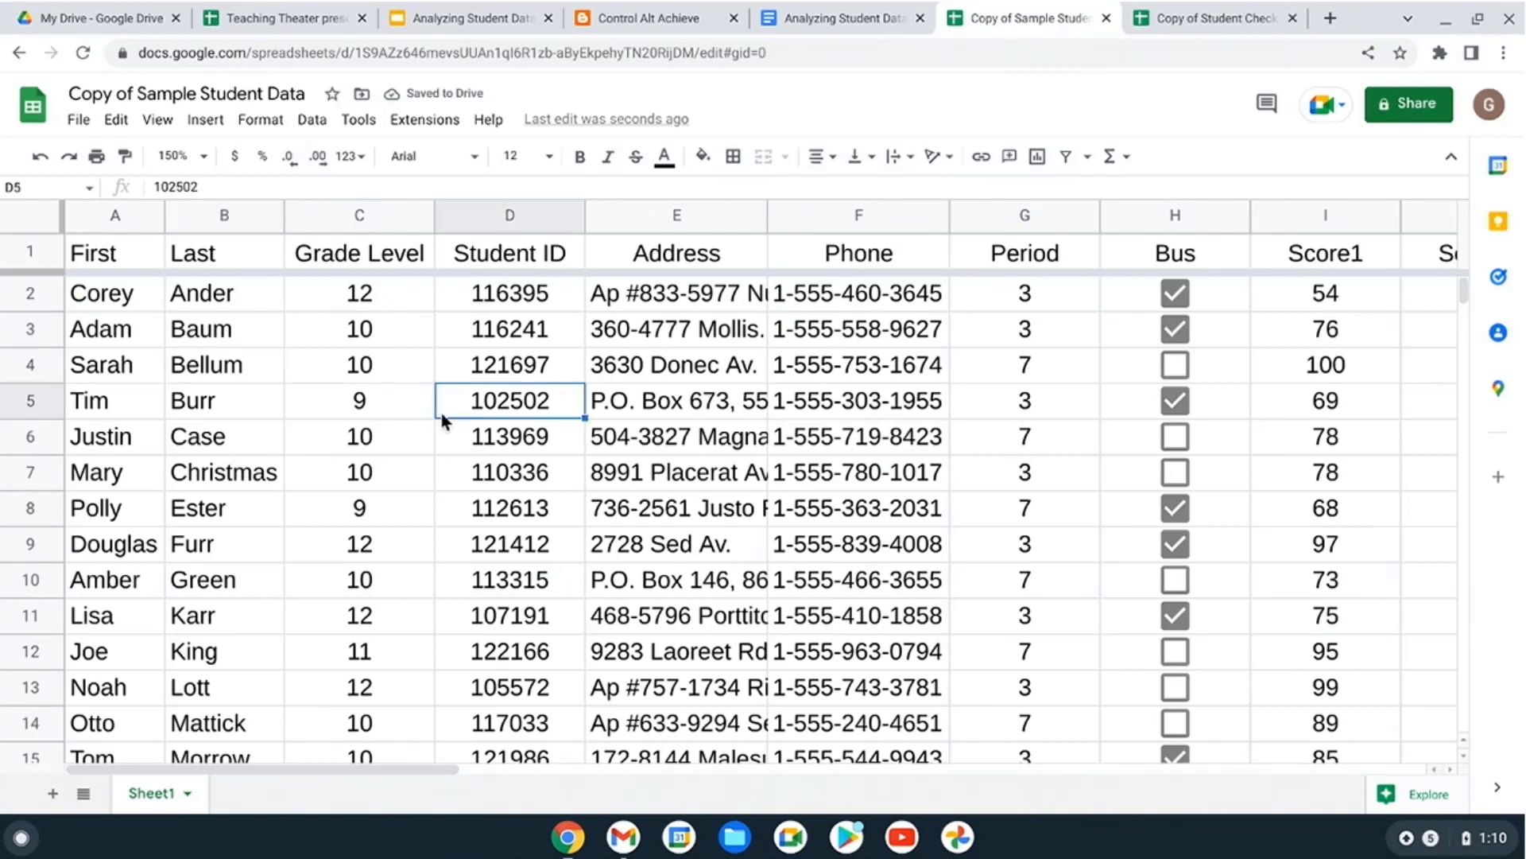
# - Advance the slide presentation to the Filtering Data slide, then return to the sample student spreadsheet and look through its rows
pyautogui.click(453, 30)
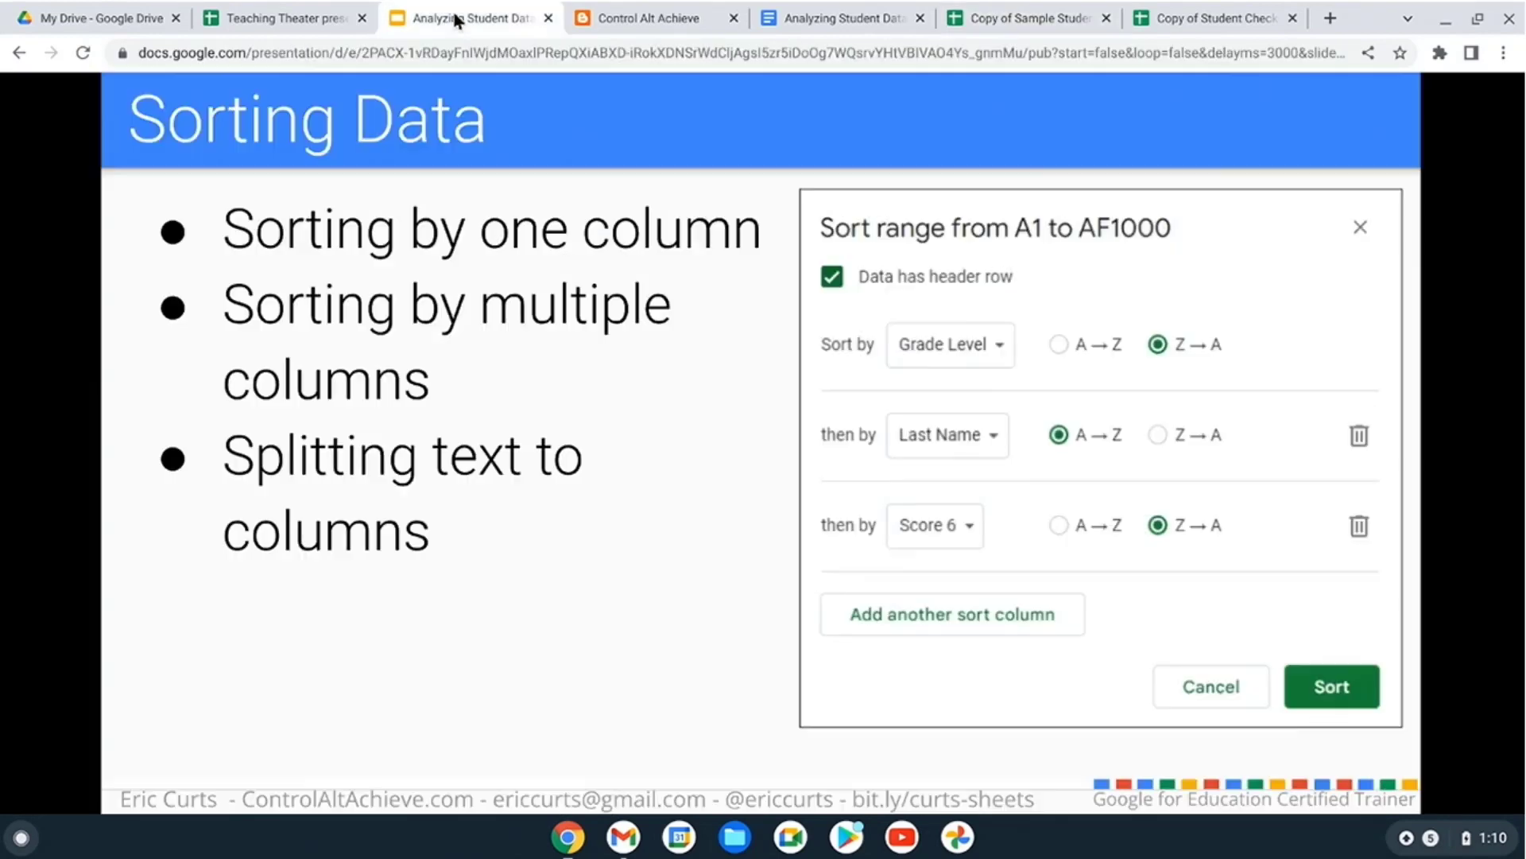
pyautogui.click(509, 295)
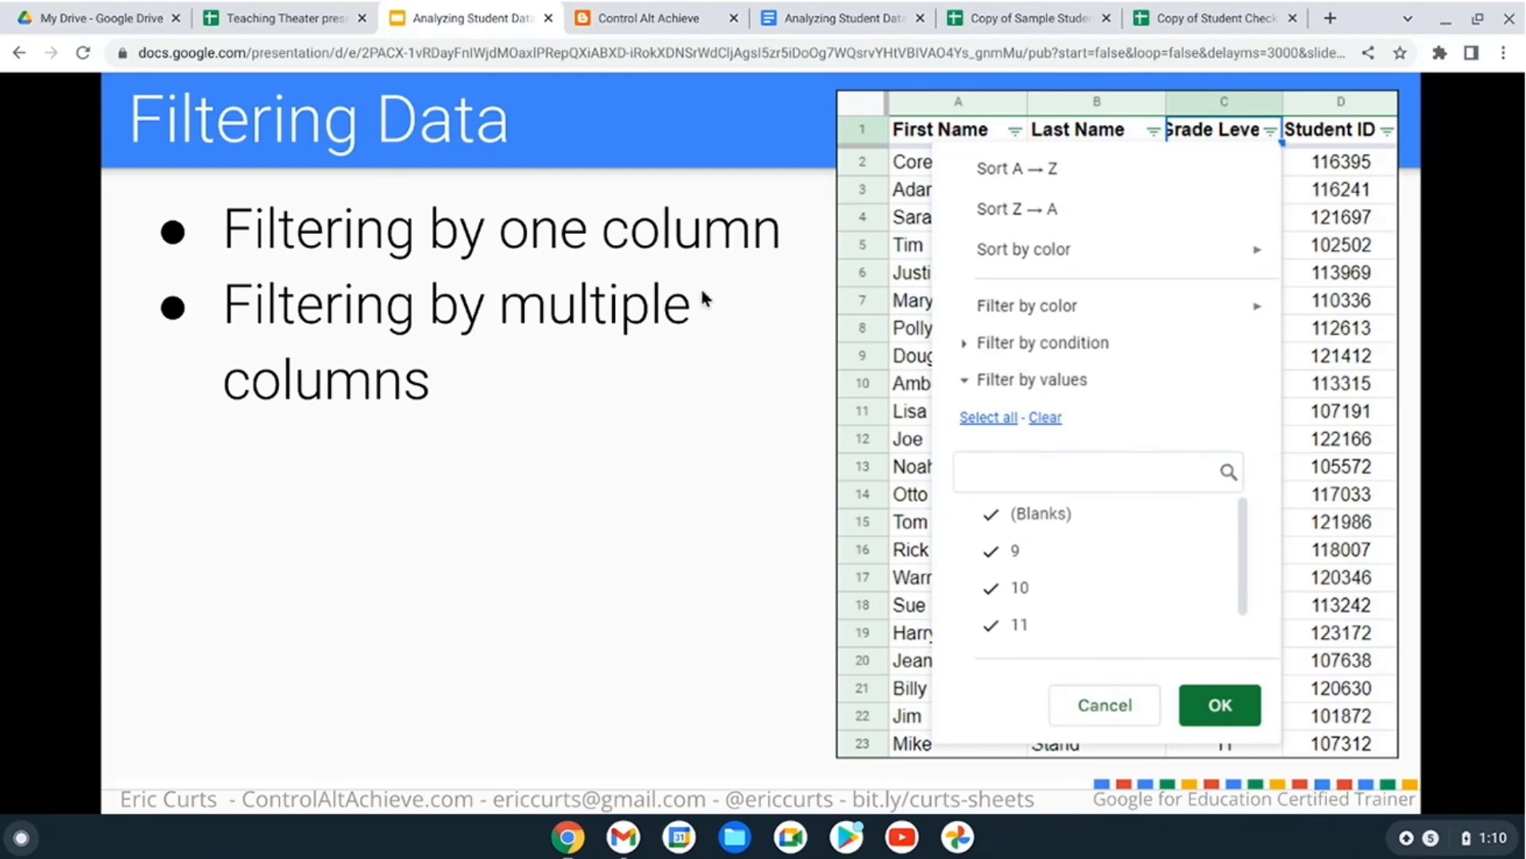
pyautogui.click(1028, 19)
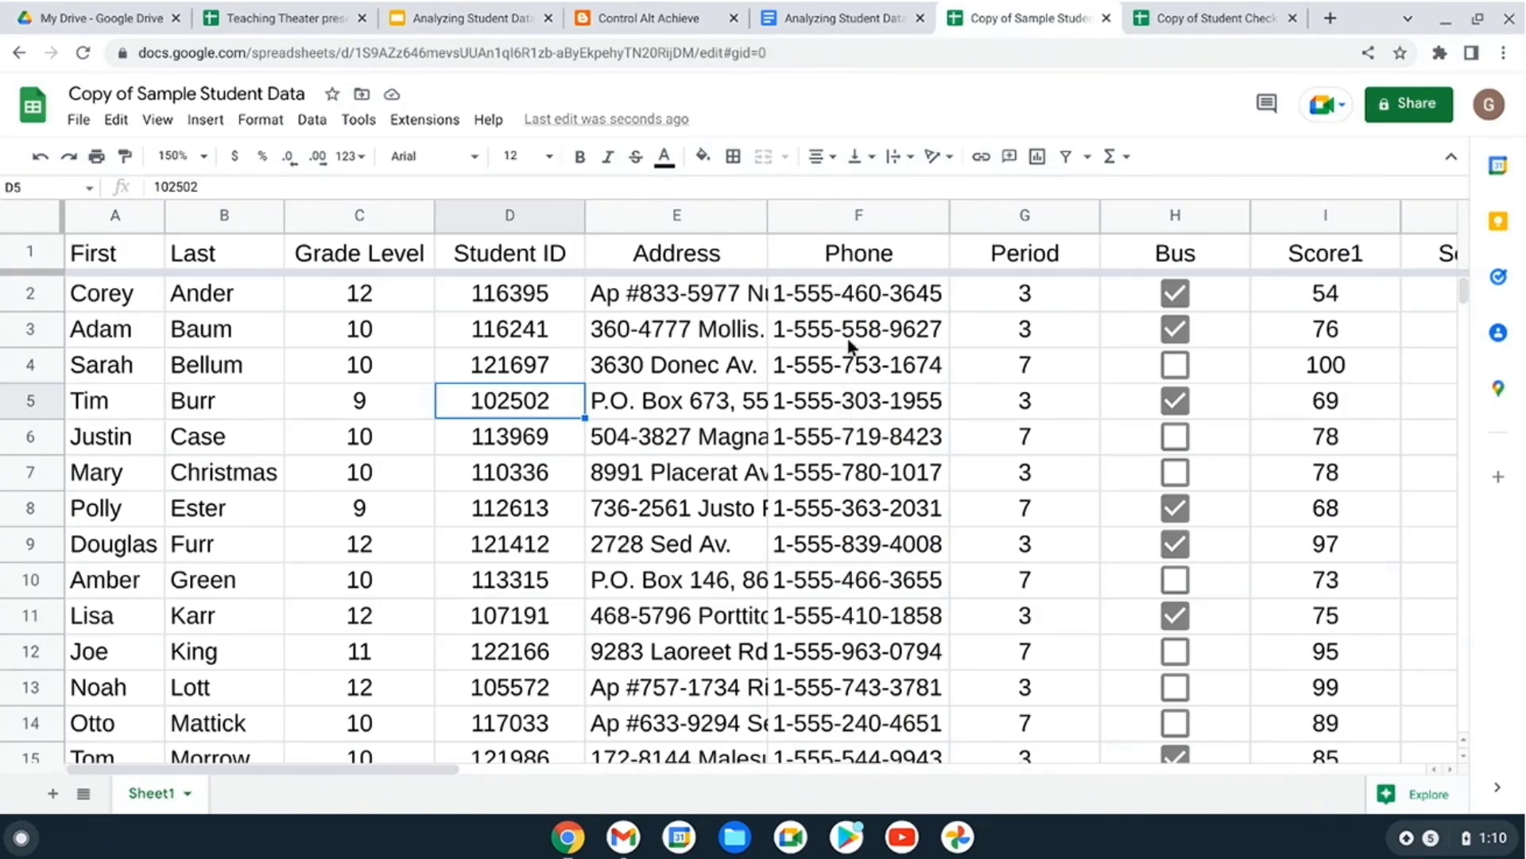
pyautogui.scroll(-5, 847, 350)
pyautogui.scroll(-15, 827, 421)
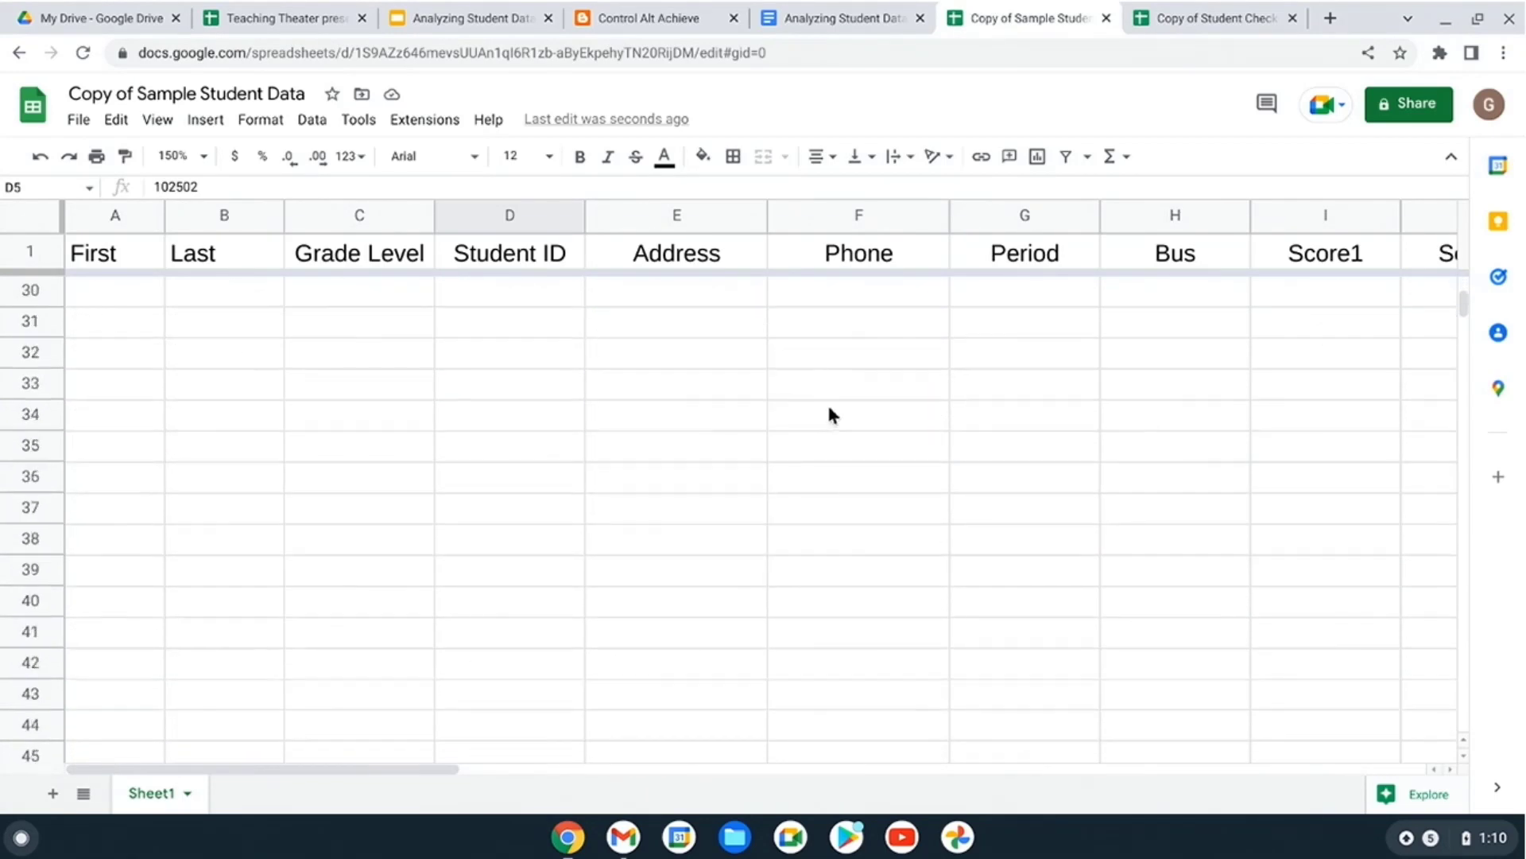
pyautogui.scroll(8, 827, 405)
pyautogui.scroll(10, 827, 404)
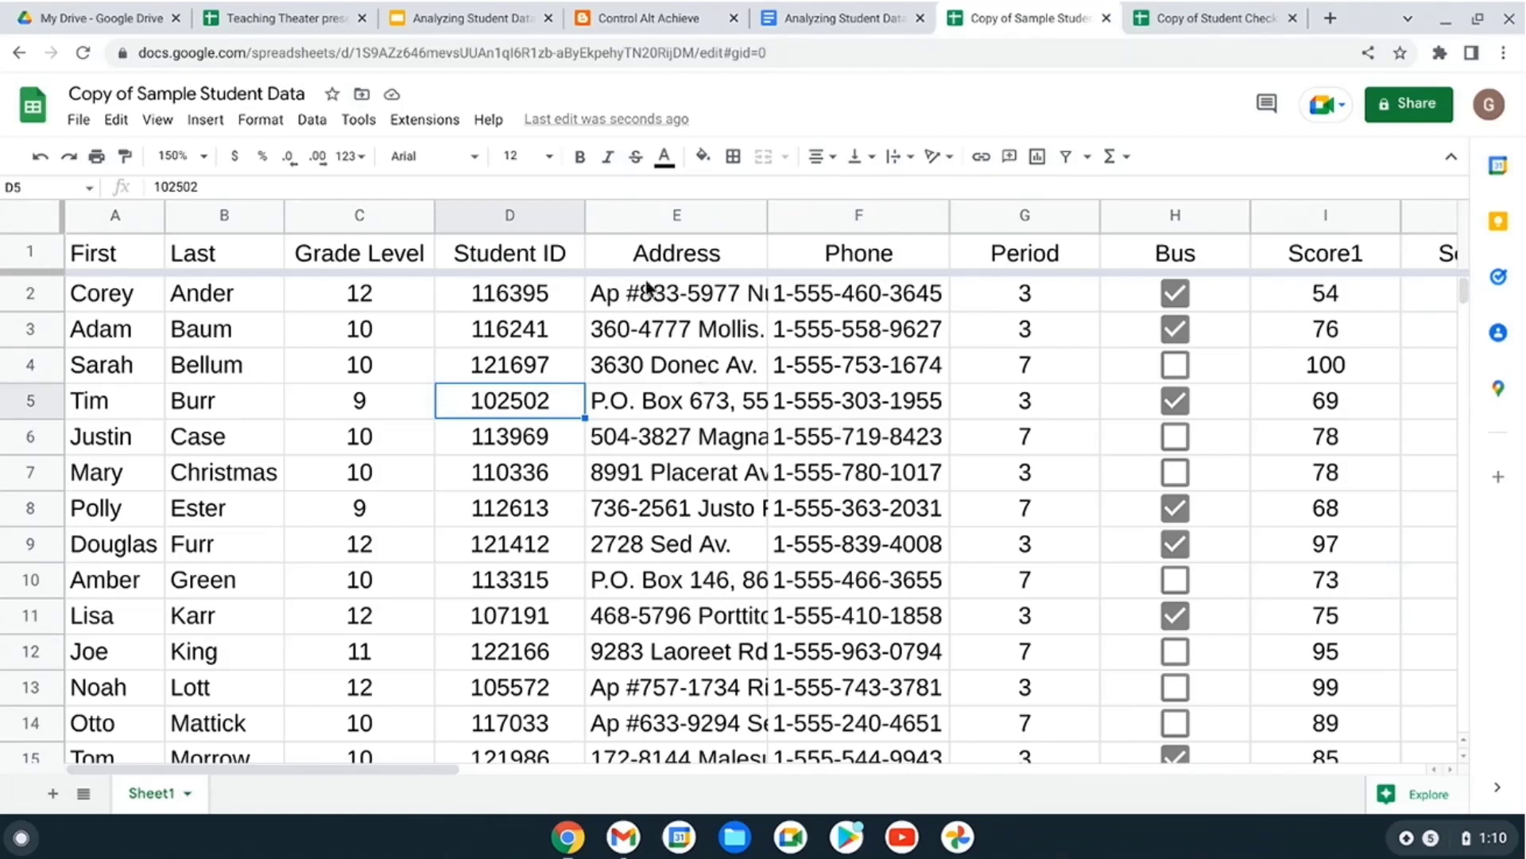
# - Create a filter on the student data so every column header gets filter controls
pyautogui.click(314, 124)
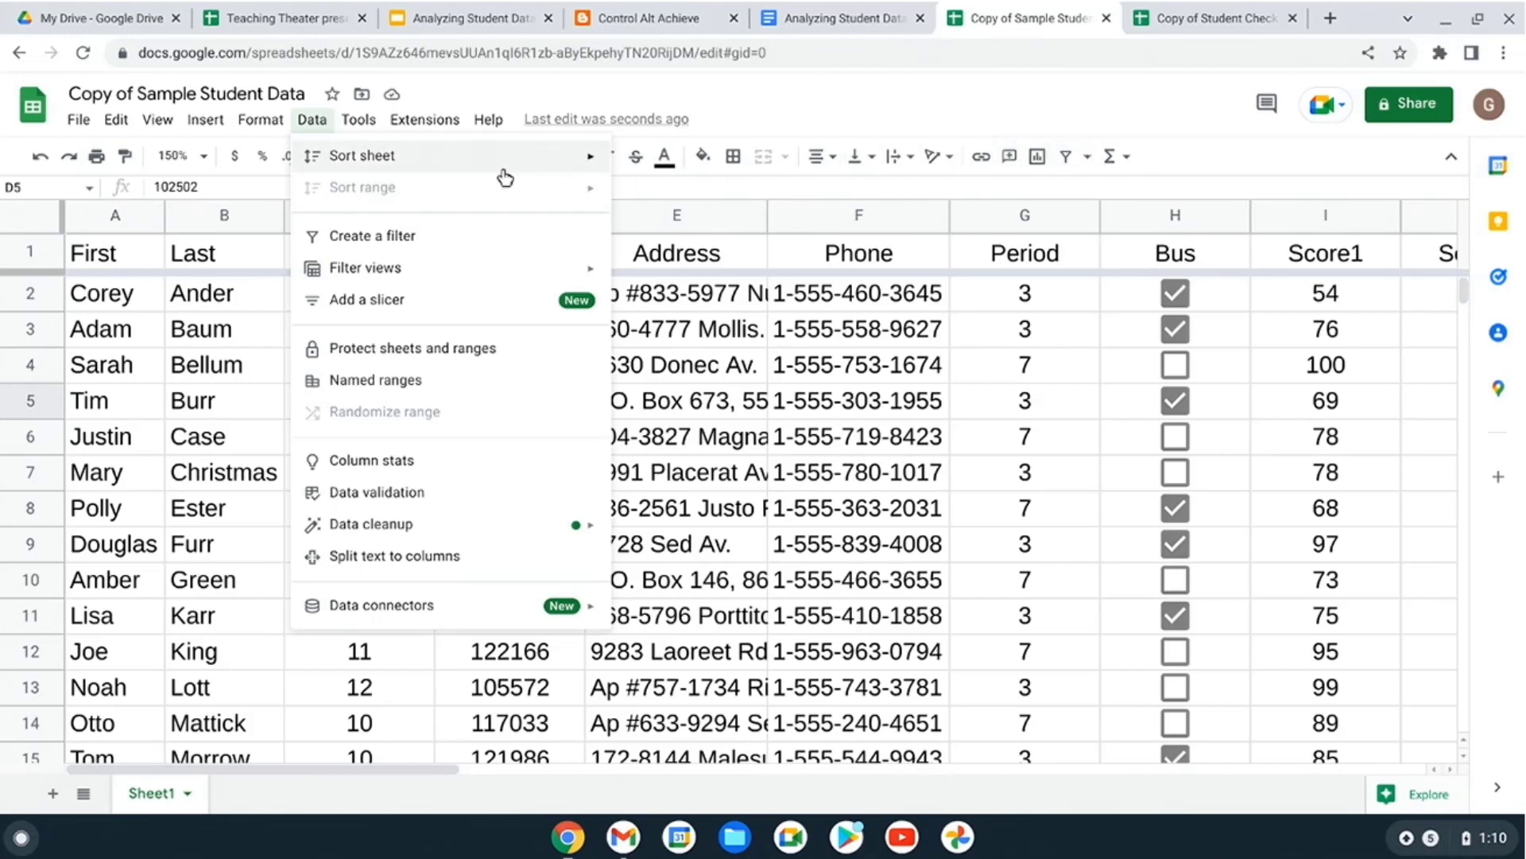
pyautogui.moveTo(381, 166)
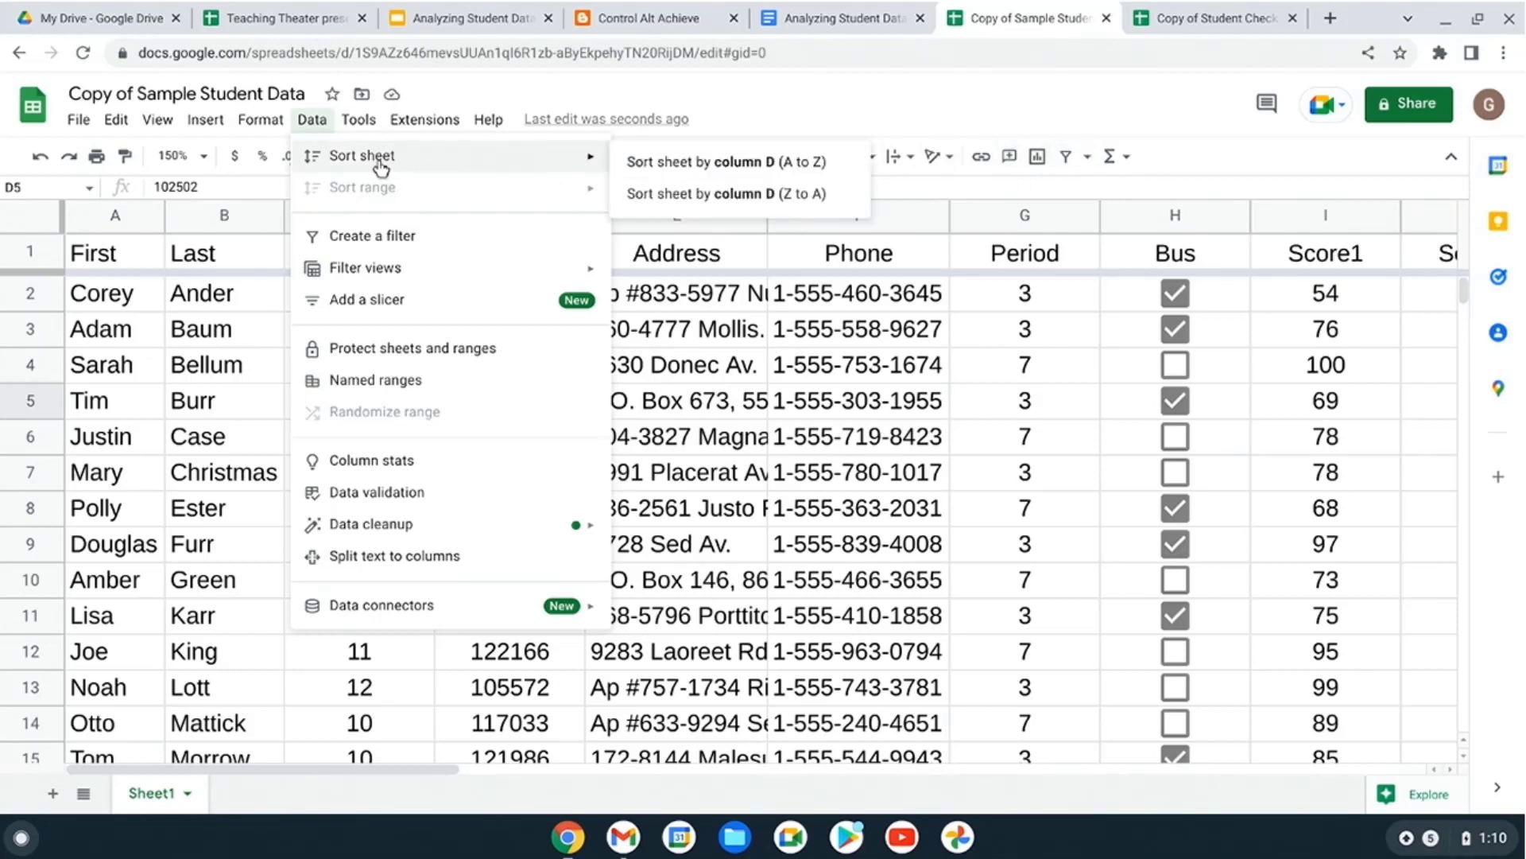
pyautogui.click(348, 239)
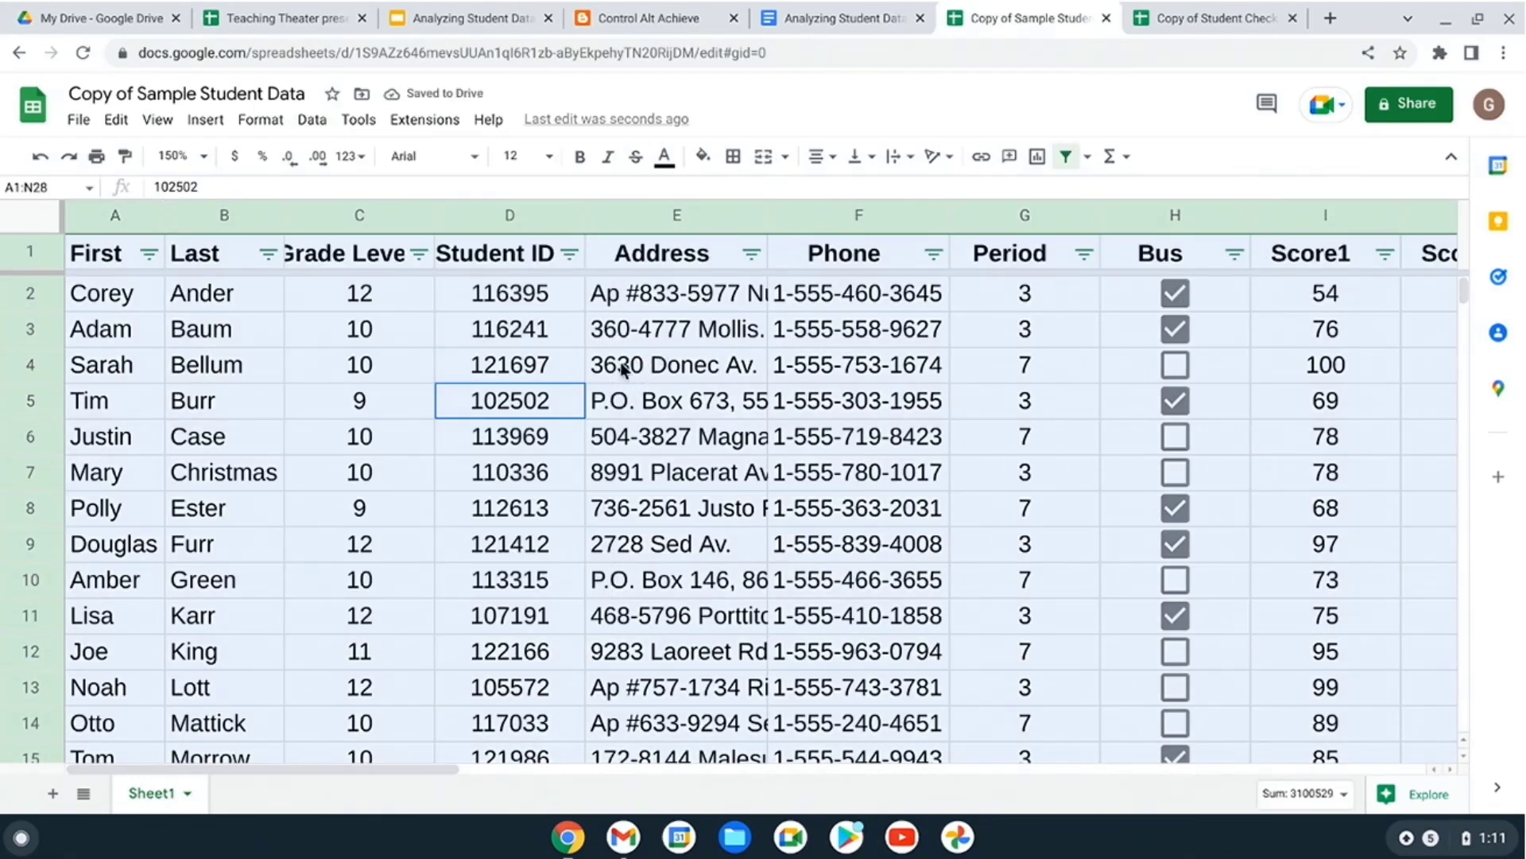
pyautogui.click(489, 342)
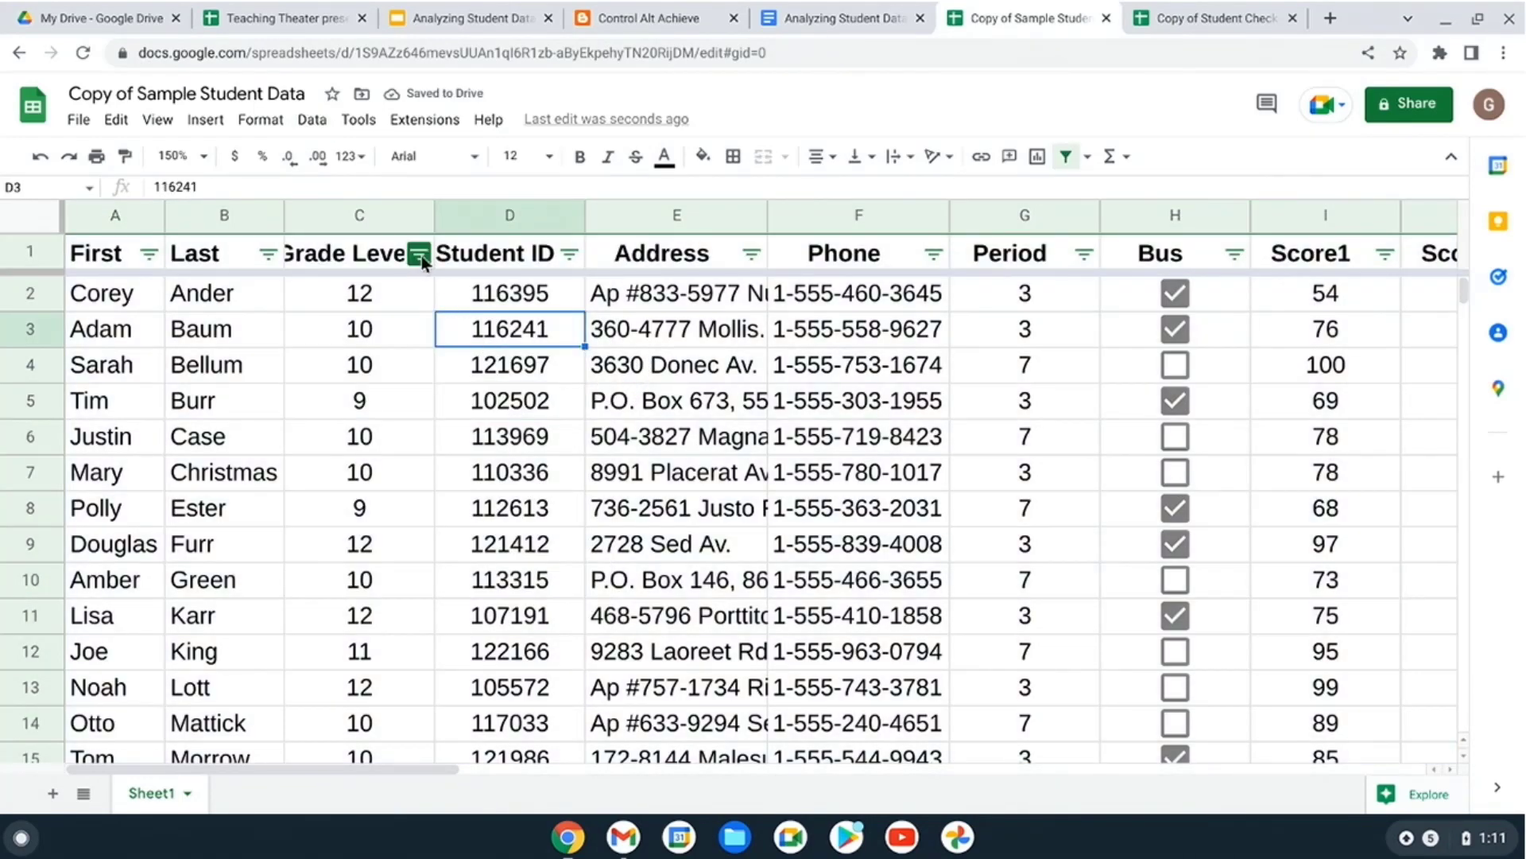
# - Filter the Grade Level column by values so that only grade 11 students are shown
pyautogui.click(420, 254)
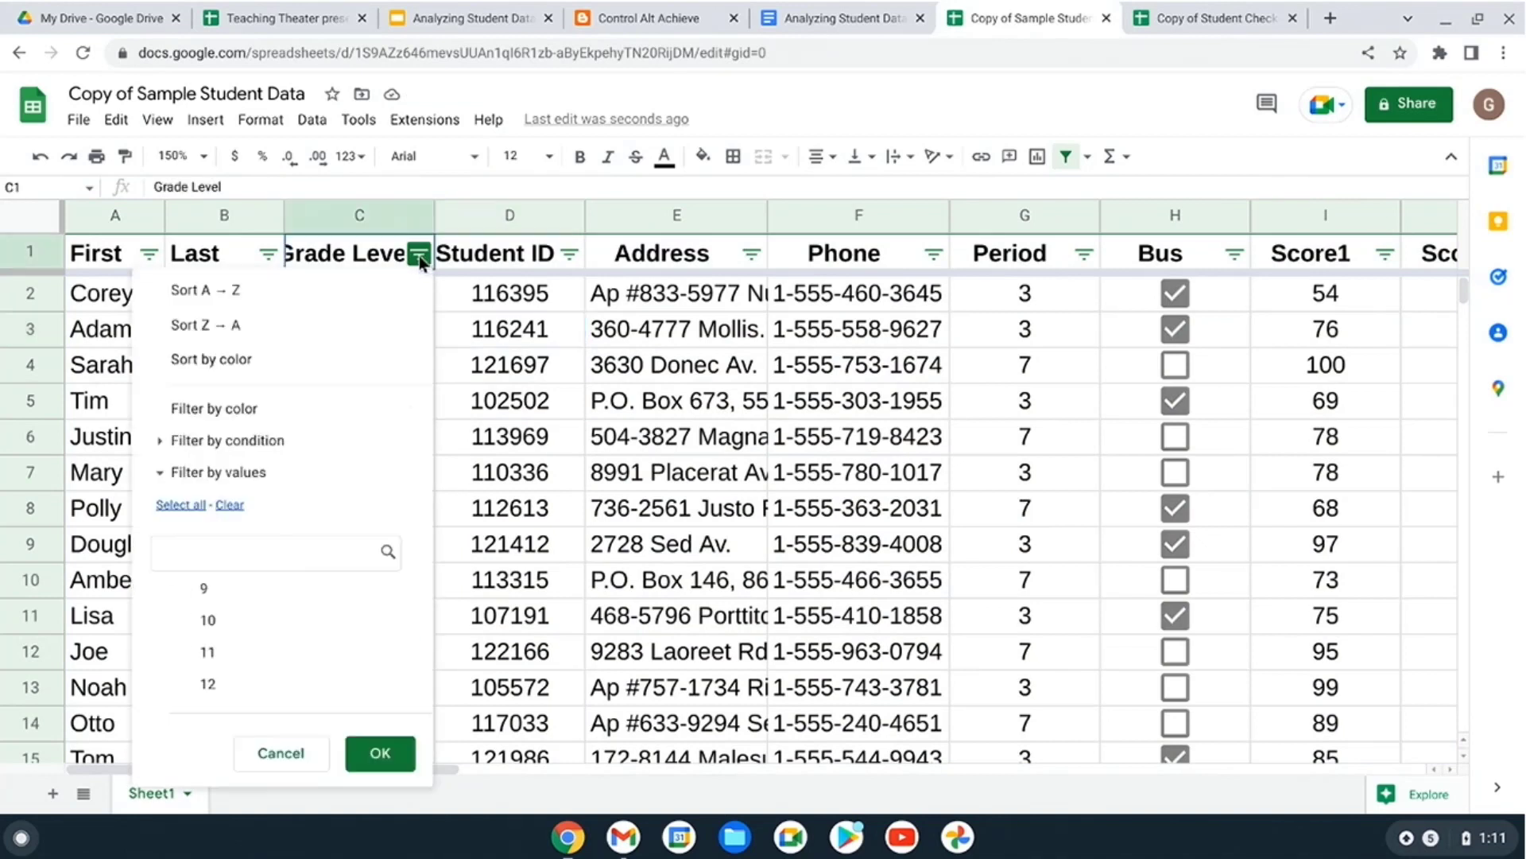
pyautogui.click(262, 588)
pyautogui.click(266, 620)
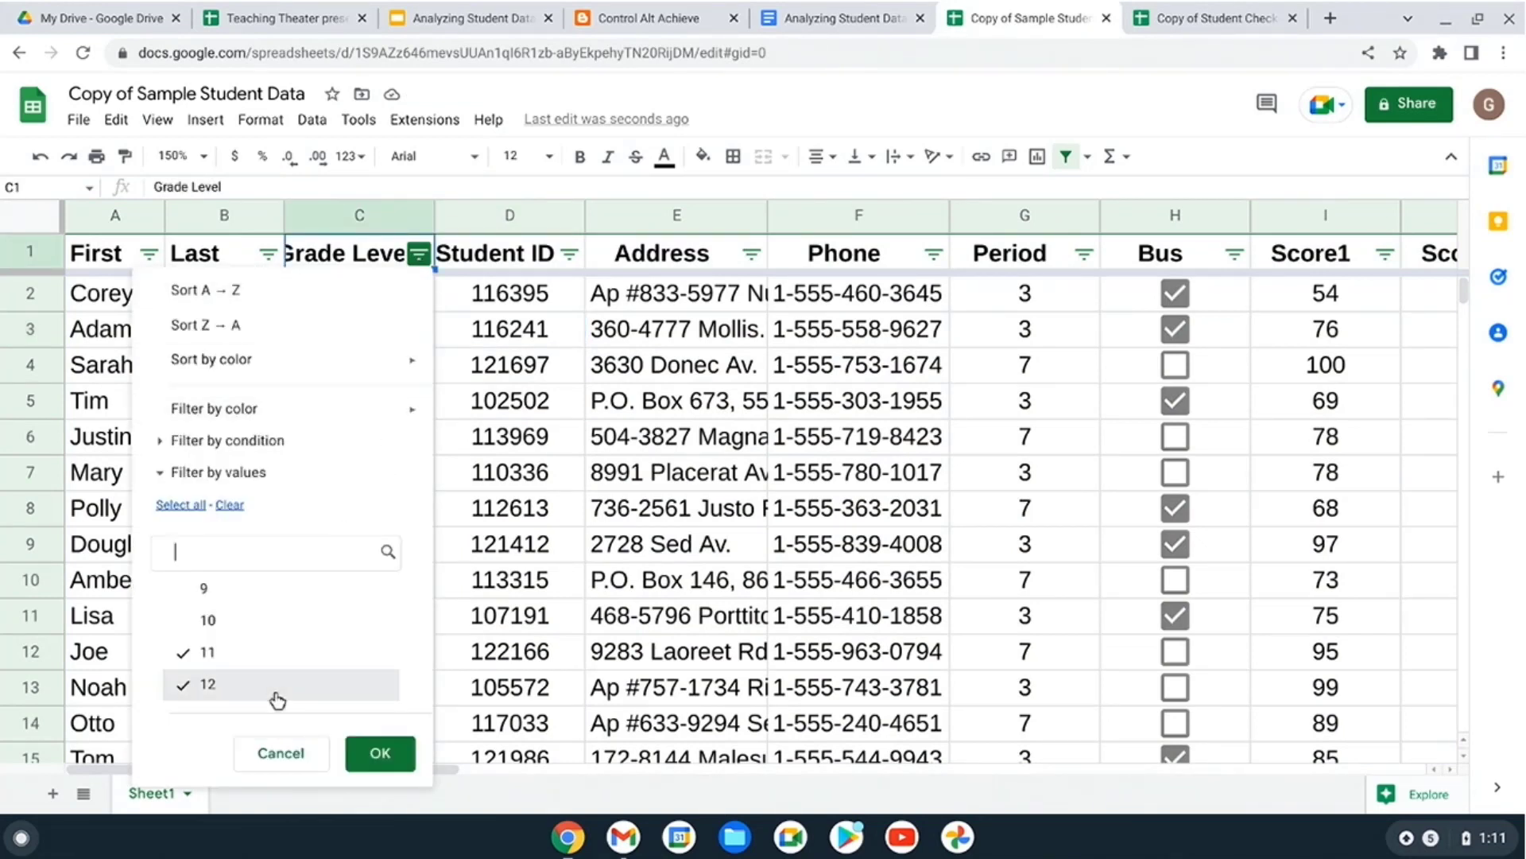
pyautogui.click(274, 685)
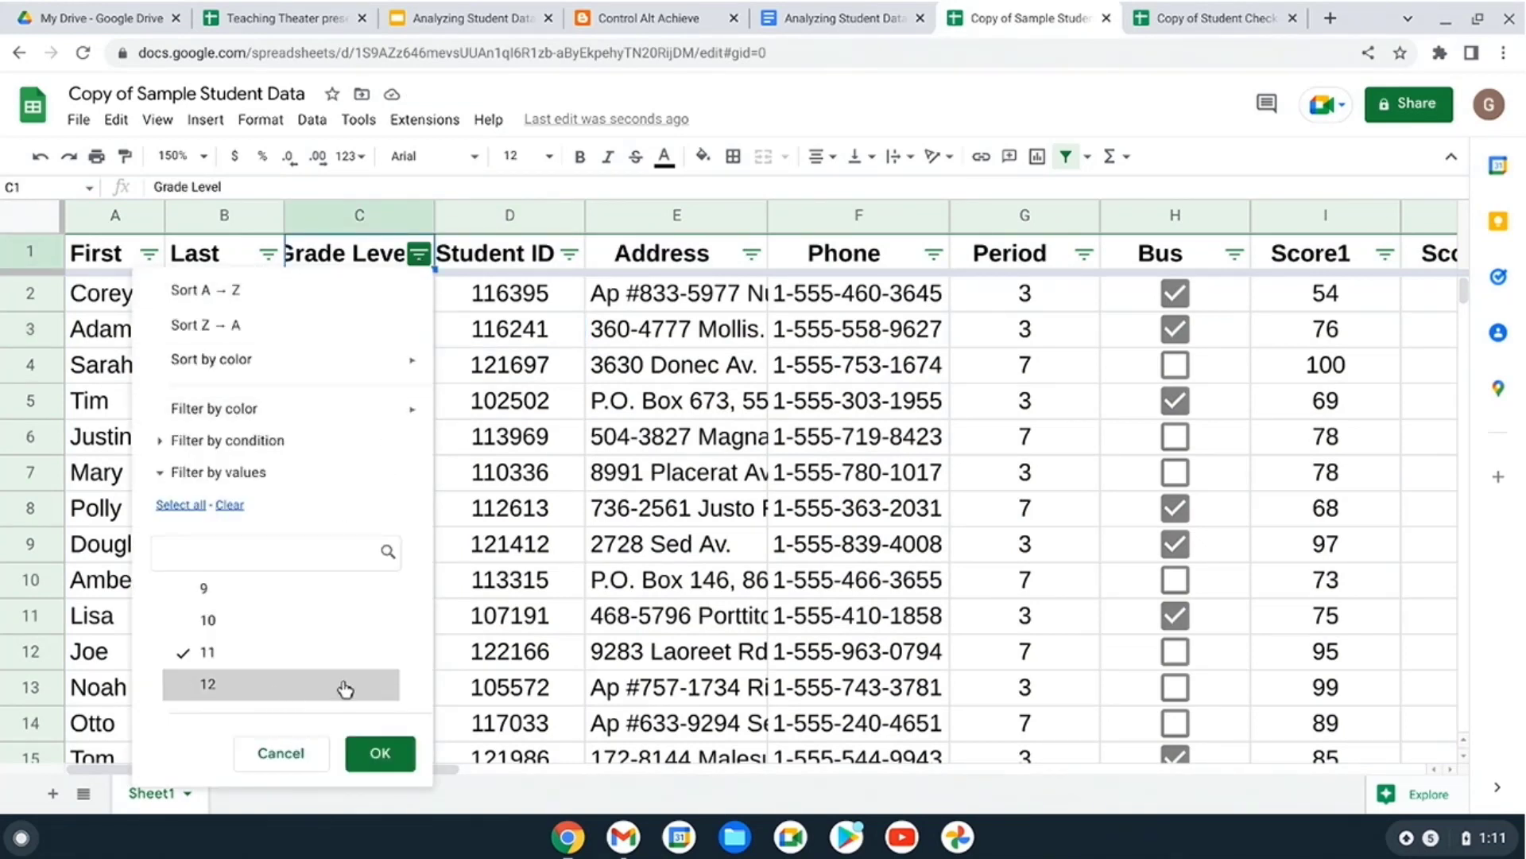
pyautogui.click(229, 505)
pyautogui.click(253, 659)
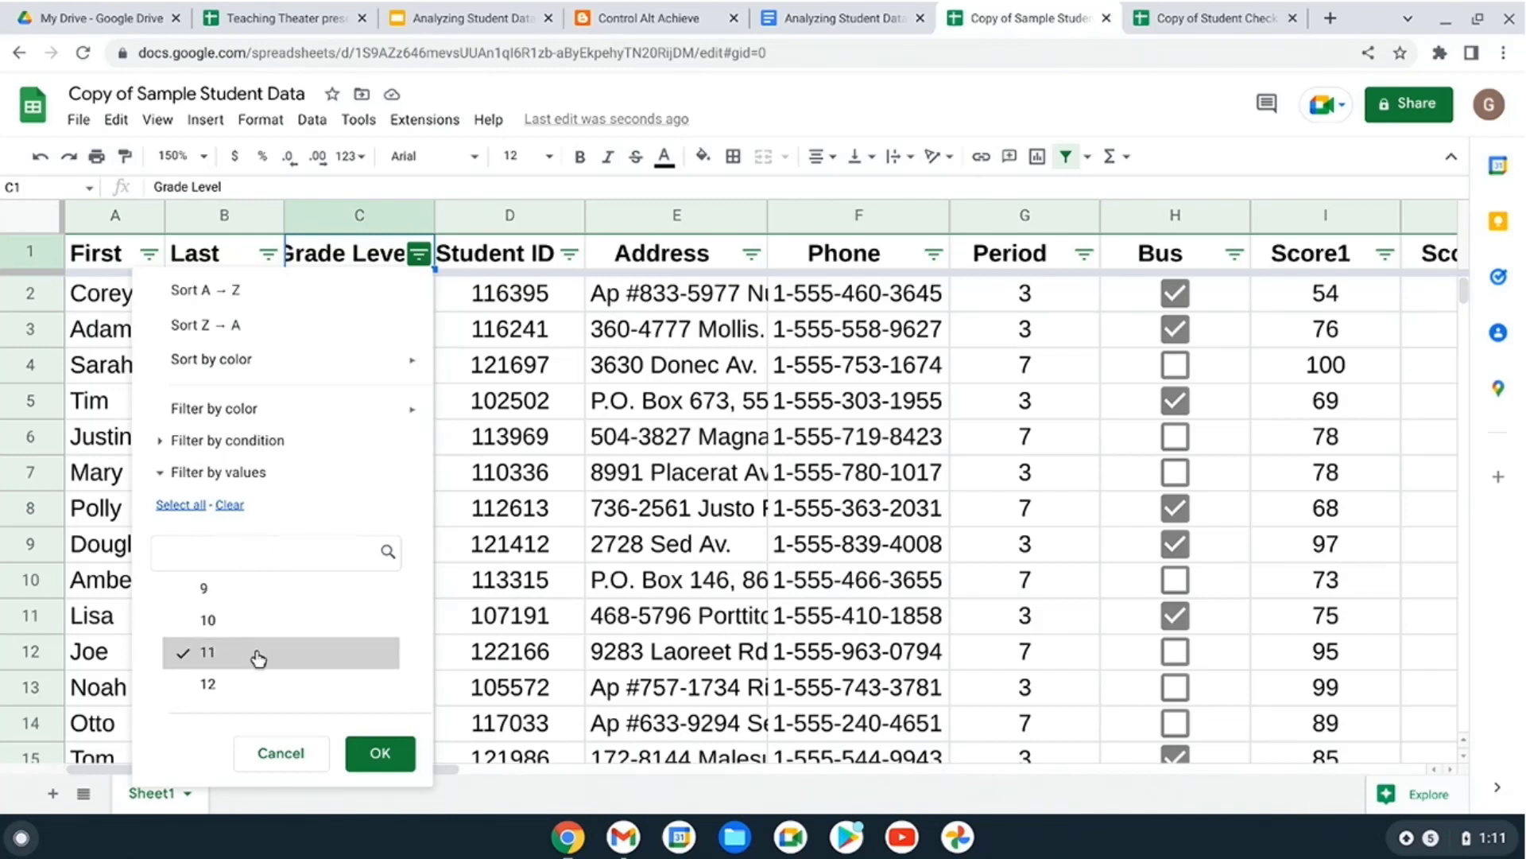
pyautogui.click(391, 762)
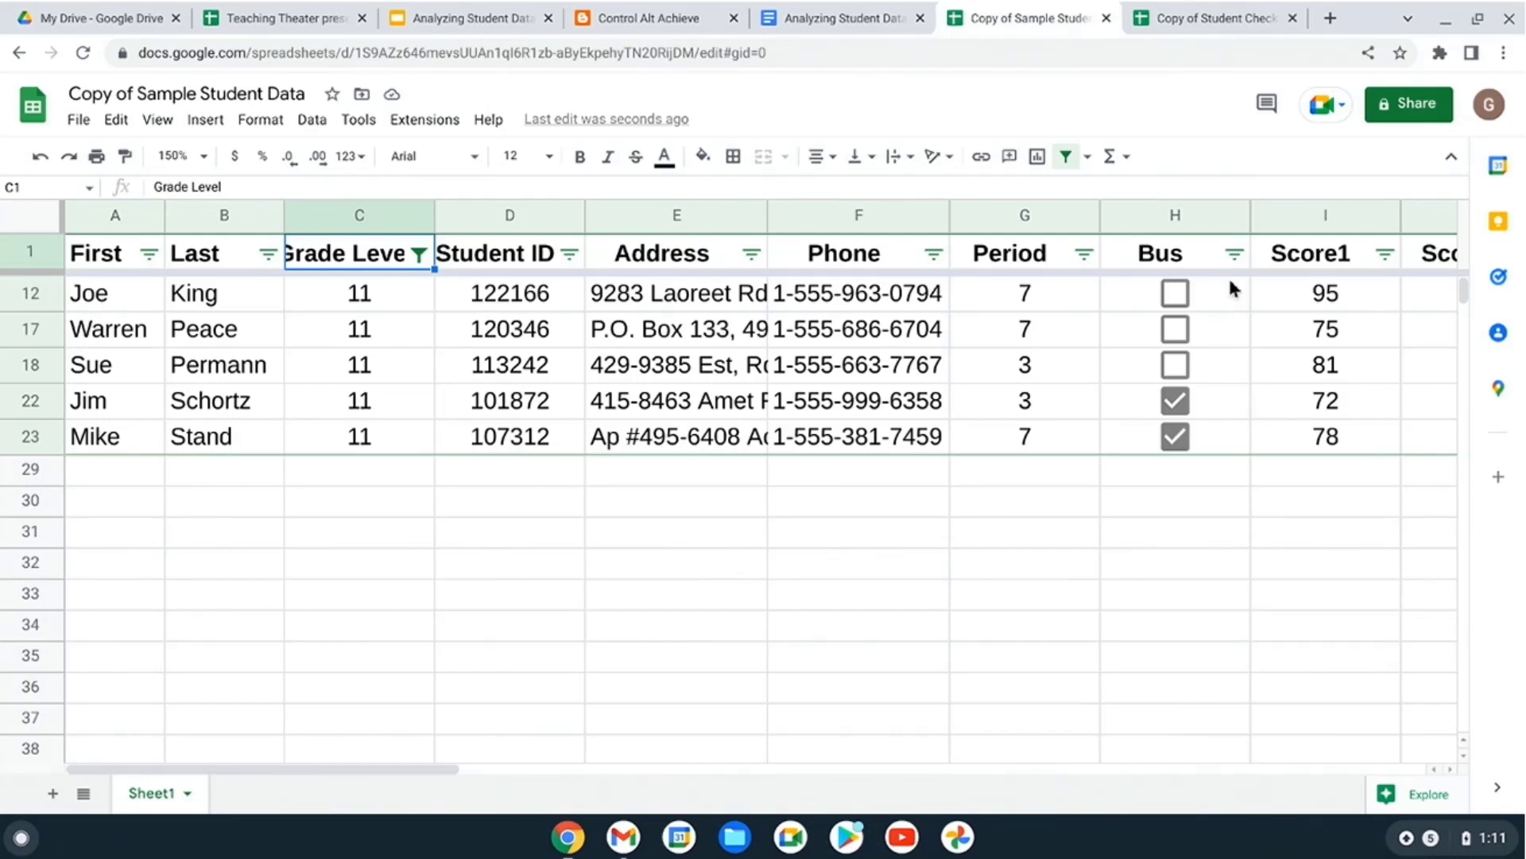
# - Filter the Bus column by values to show only students marked TRUE
pyautogui.click(1238, 256)
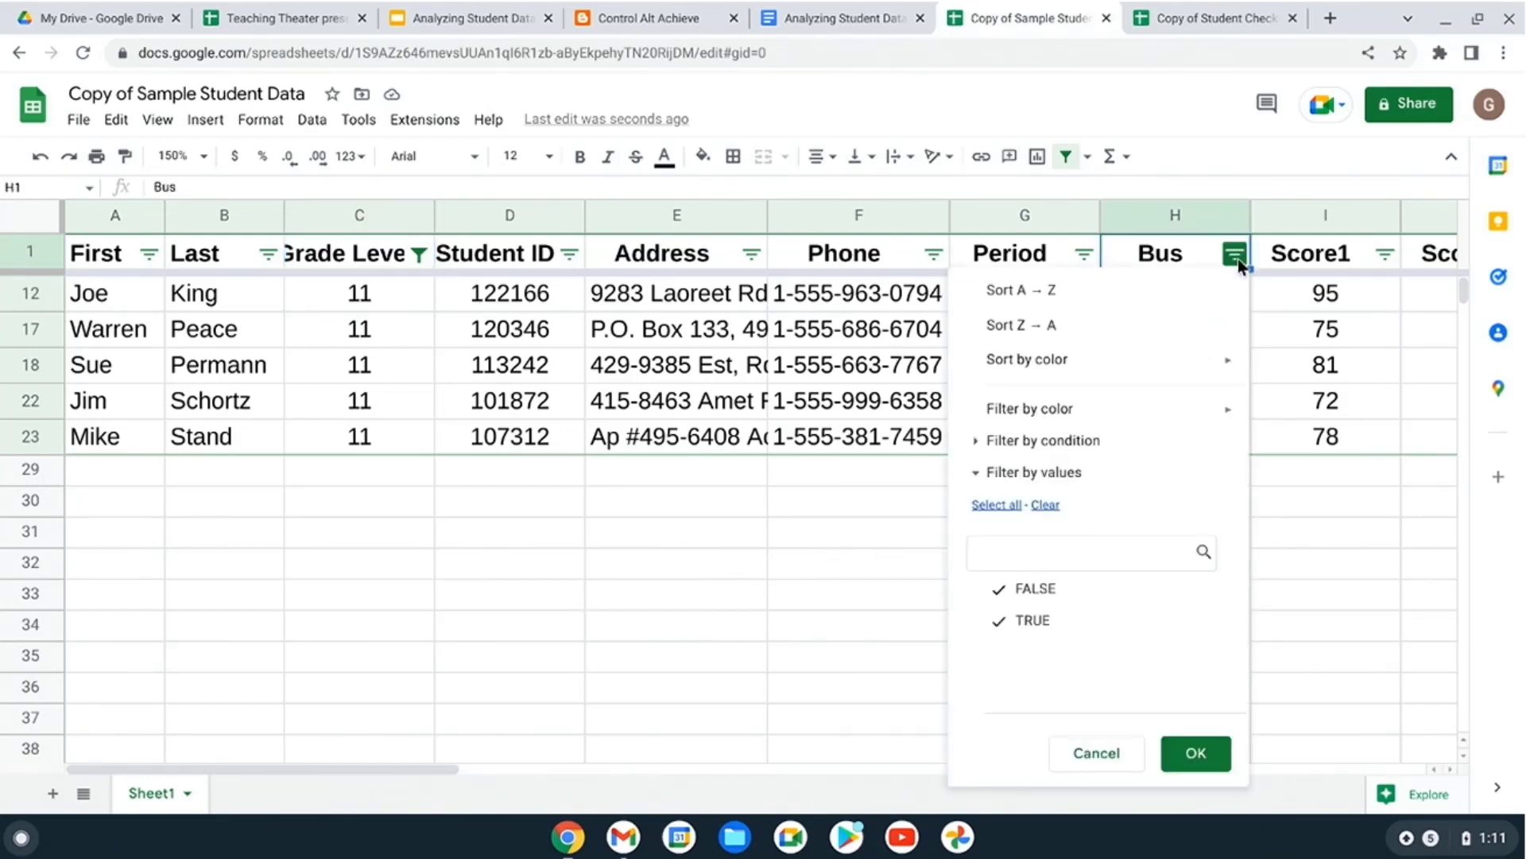
pyautogui.click(1058, 596)
pyautogui.click(1202, 751)
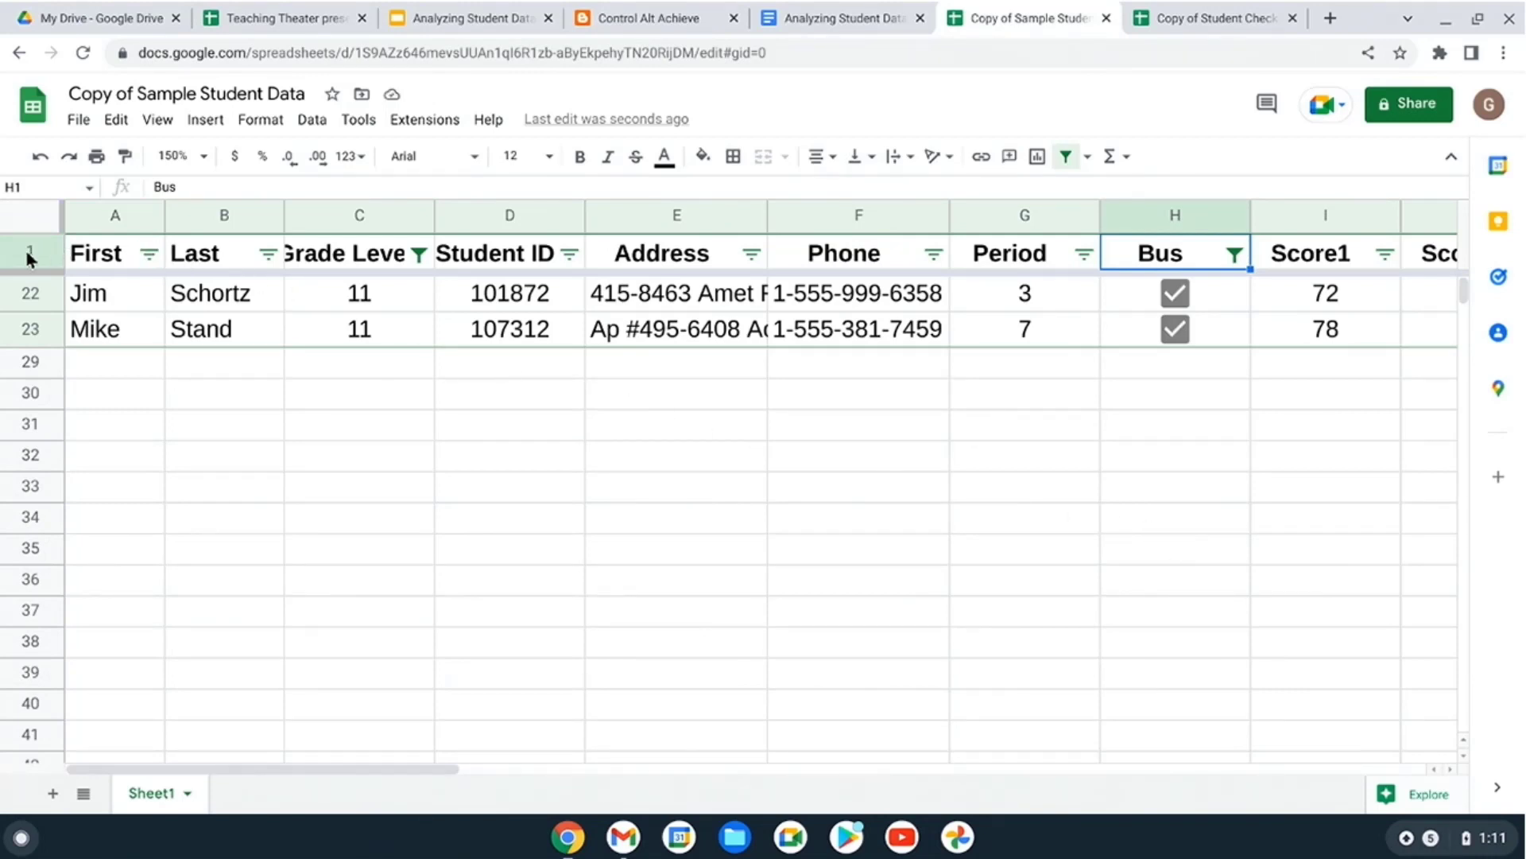
# - Copy the header row and the filtered student rows, and paste them into a new sheet starting at A1
pyautogui.moveTo(29, 254); pyautogui.dragTo(40, 332)
pyautogui.rightClick(38, 331)
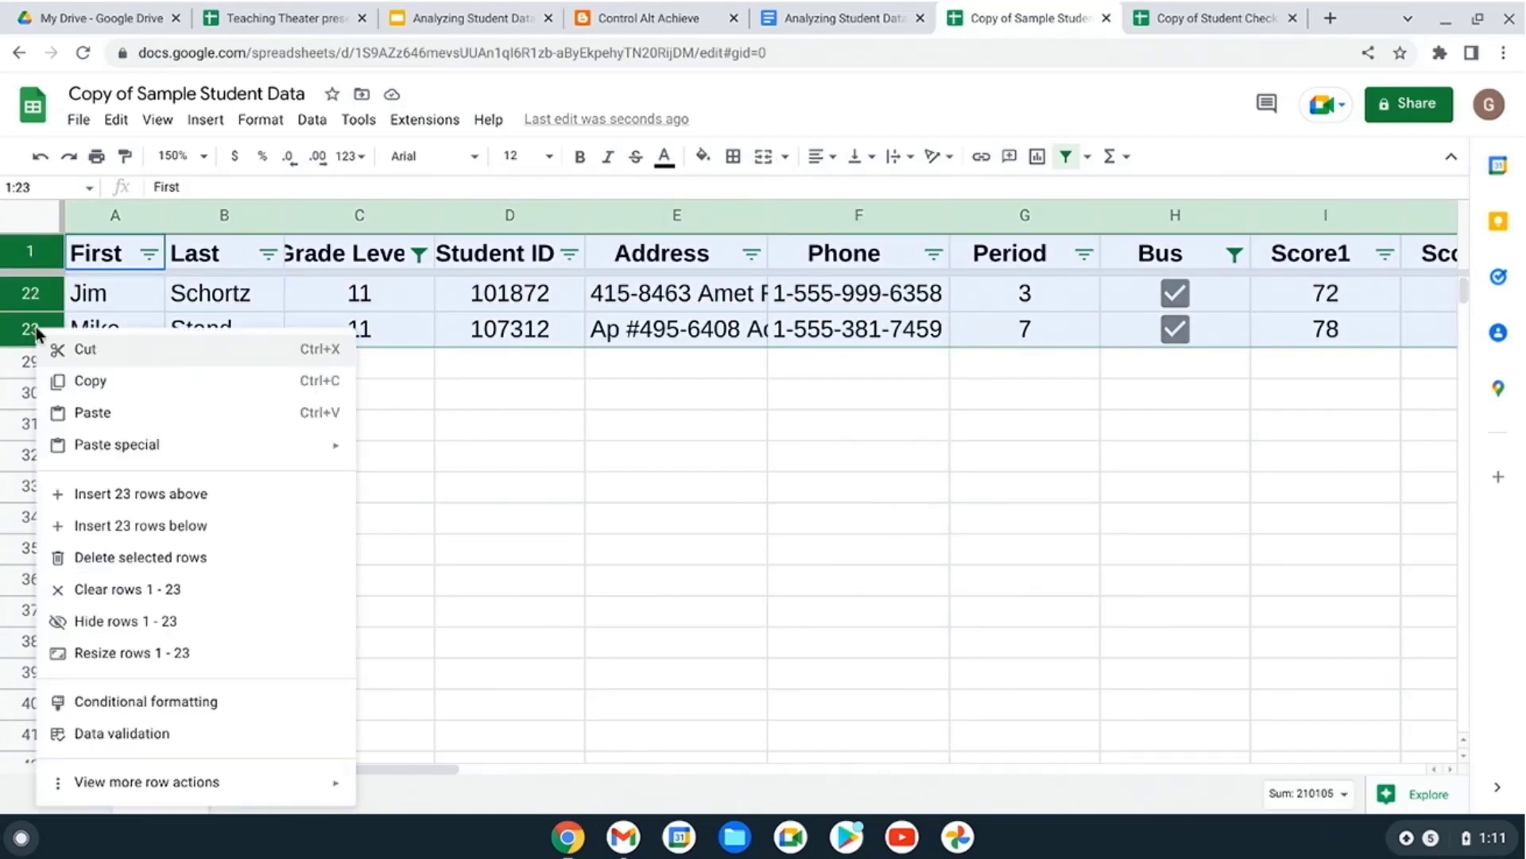
pyautogui.click(112, 388)
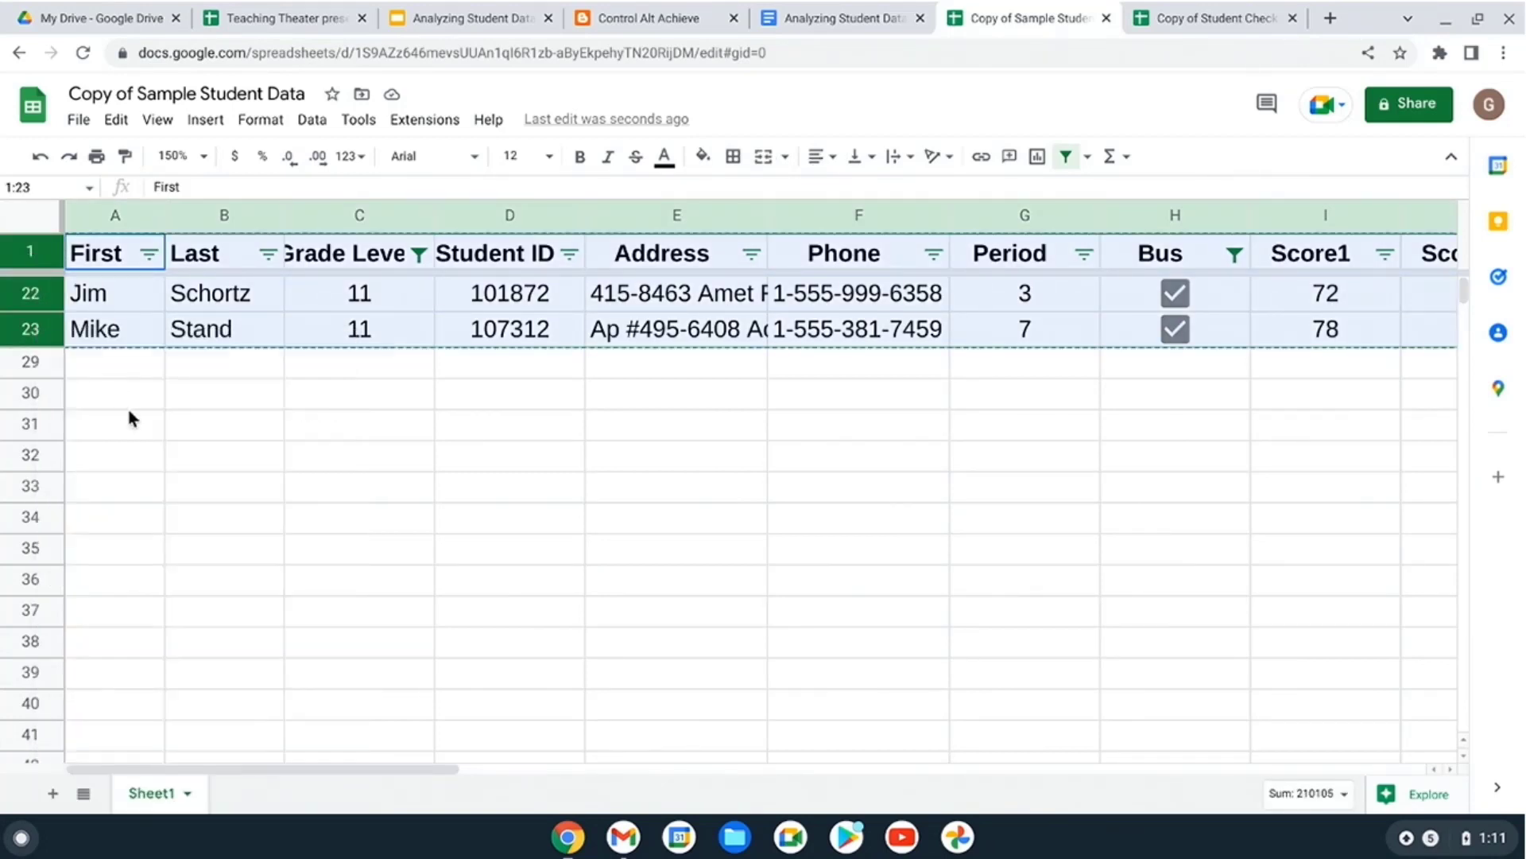
pyautogui.click(53, 794)
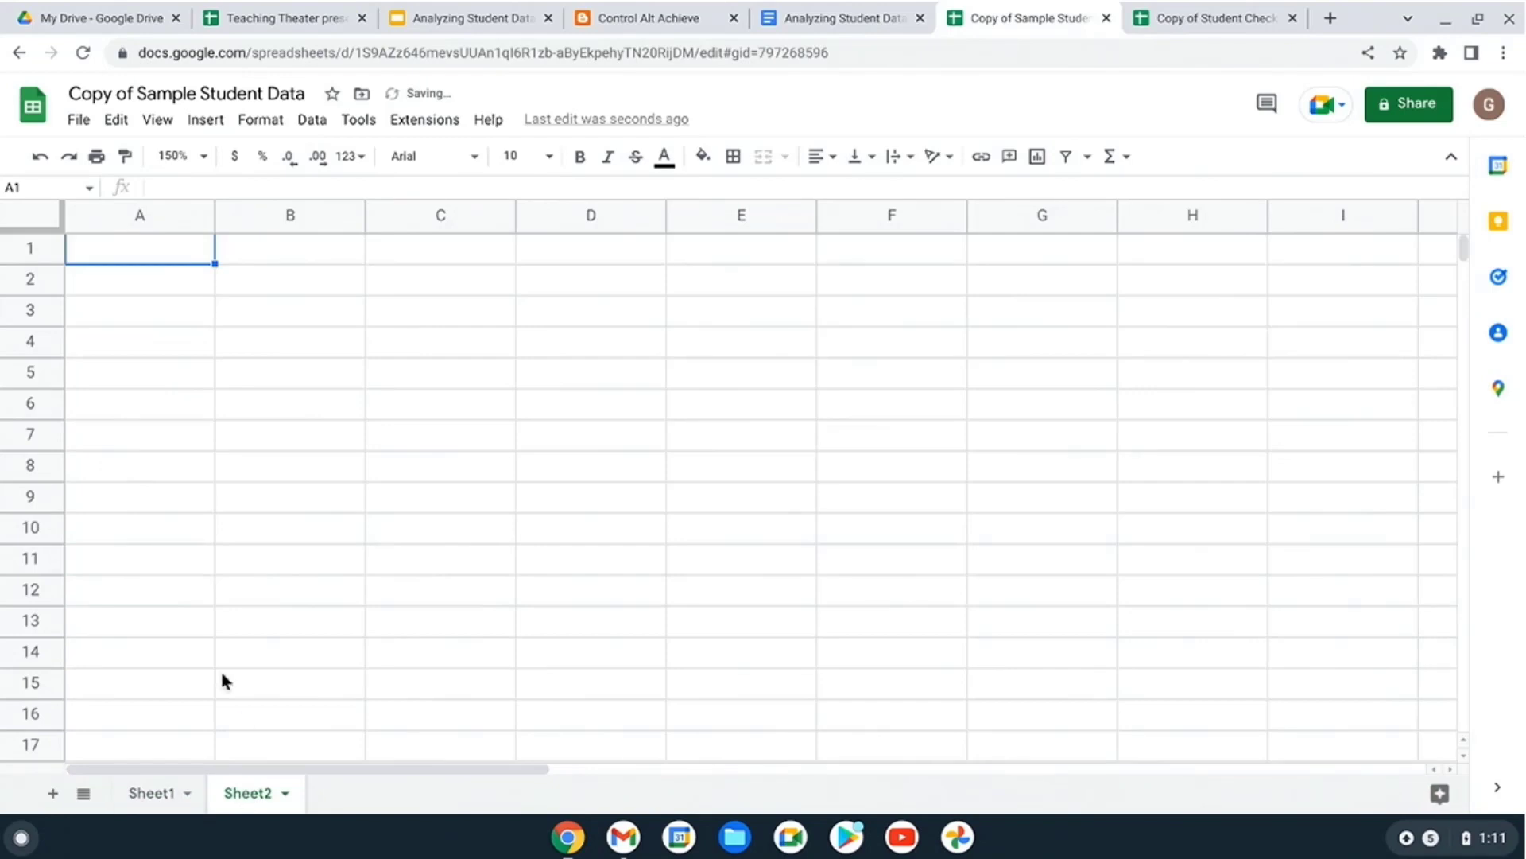
pyautogui.hotkey('ctrl', 'v')
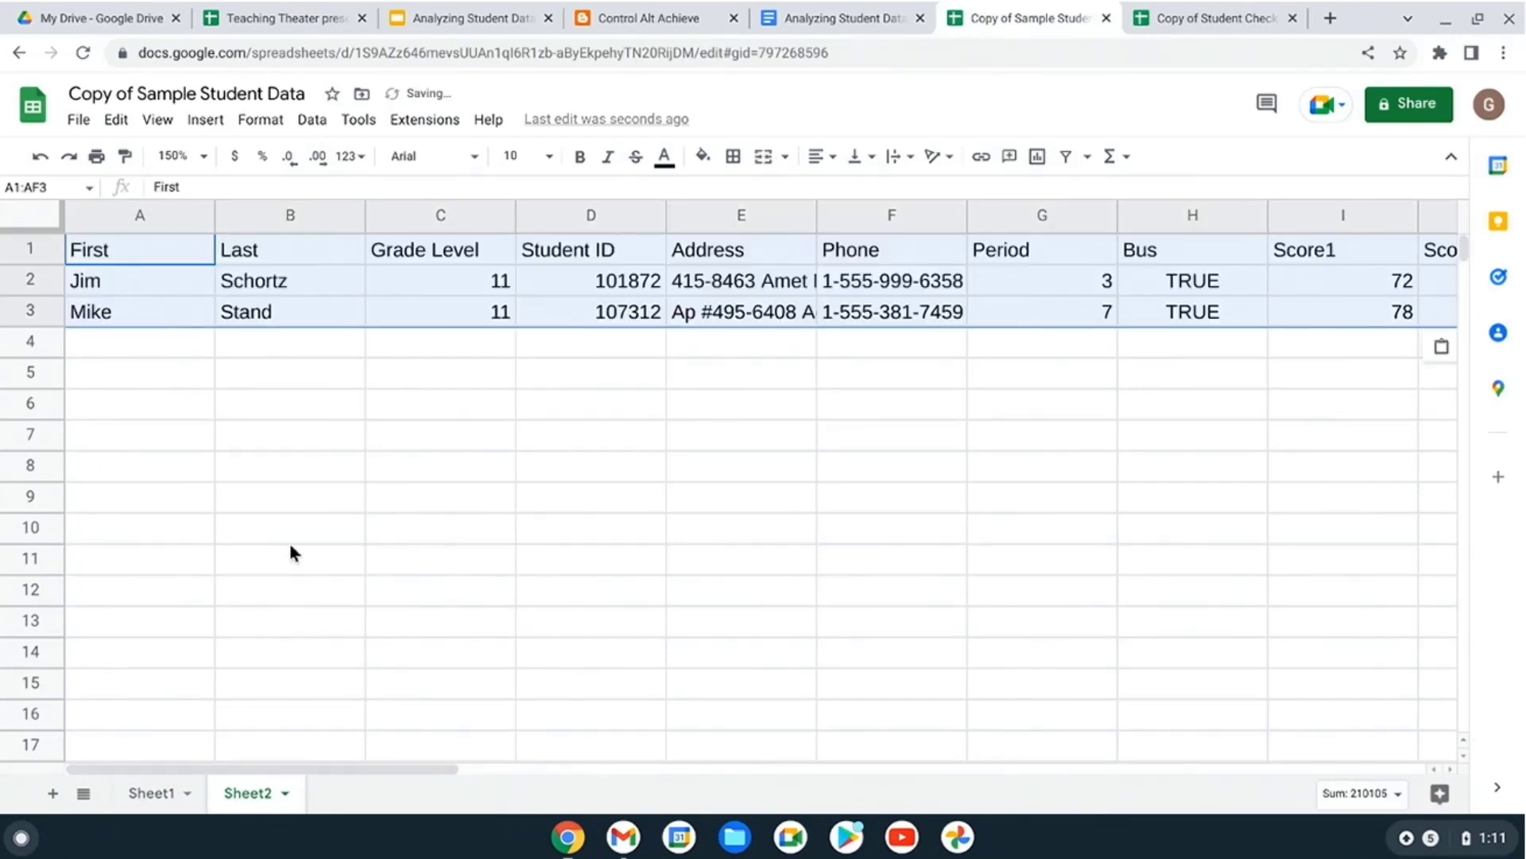
pyautogui.click(288, 539)
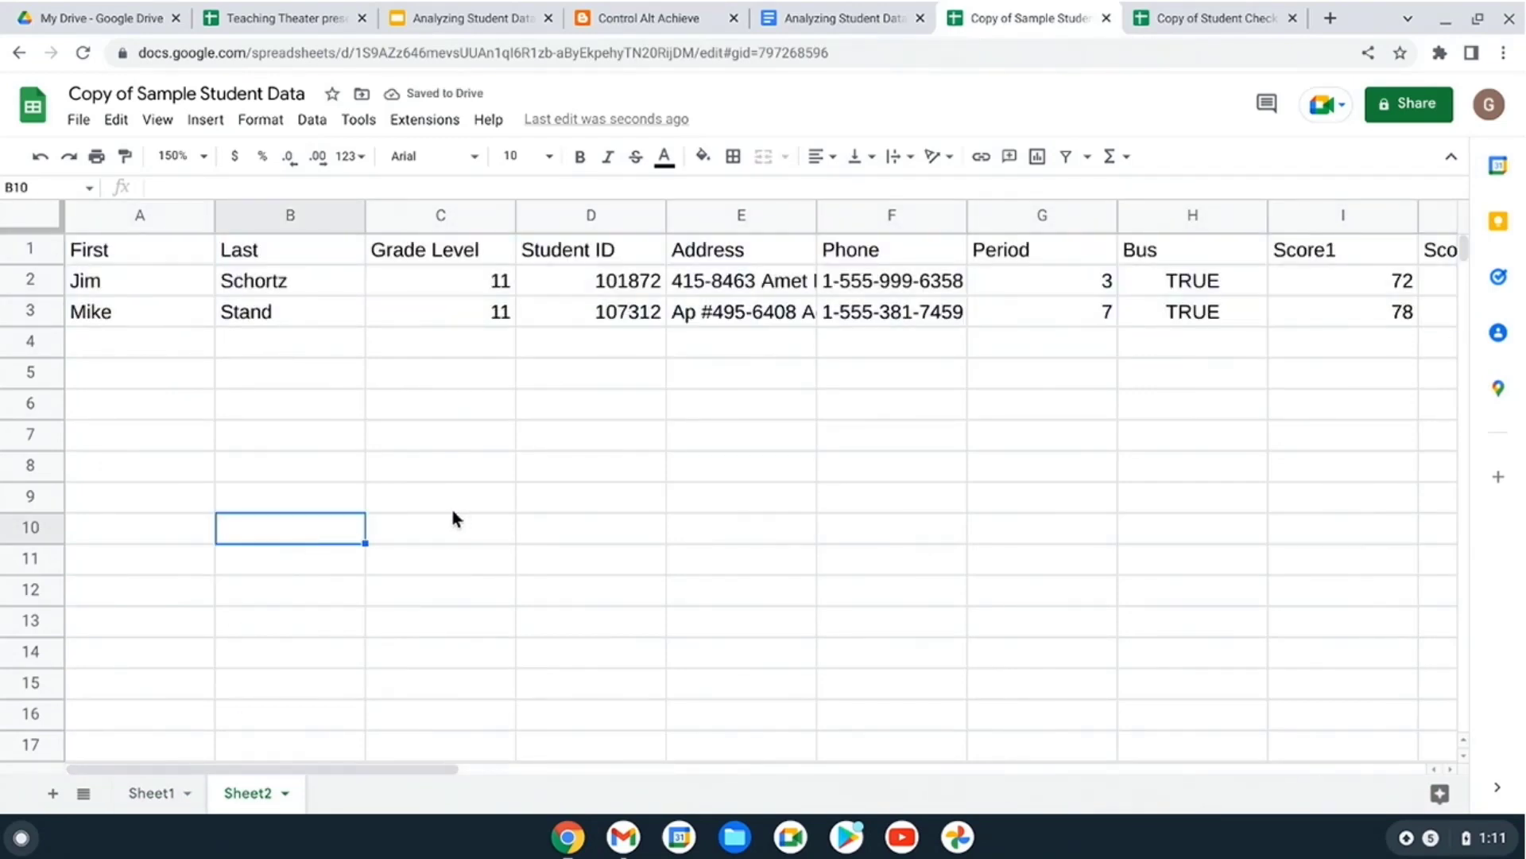
# - Return to Sheet1 and remove its filter to show all student rows again
pyautogui.click(153, 793)
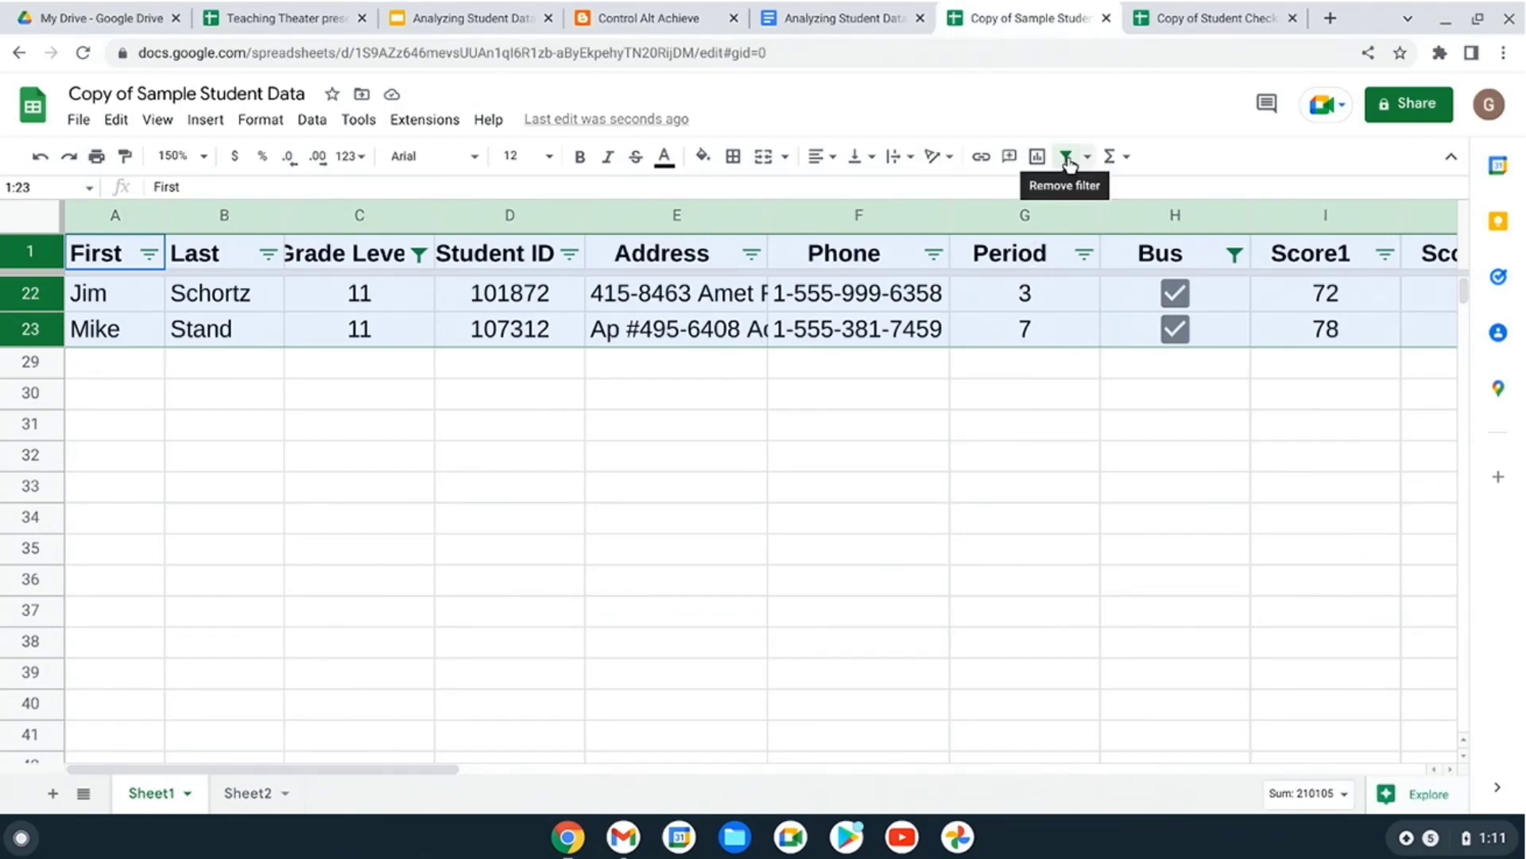
pyautogui.click(1066, 157)
pyautogui.click(874, 470)
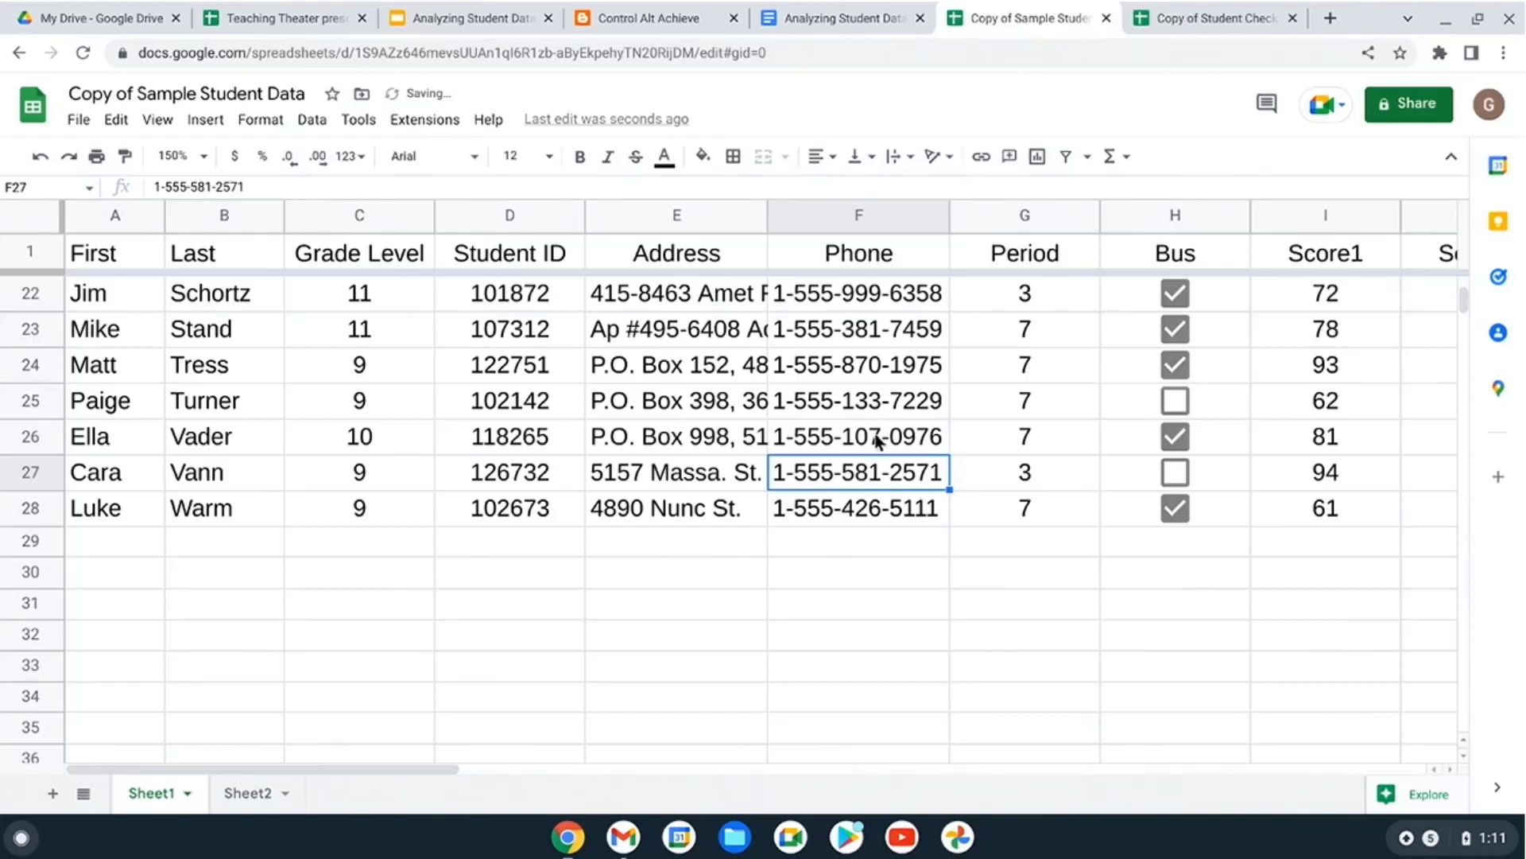
pyautogui.scroll(7, 881, 440)
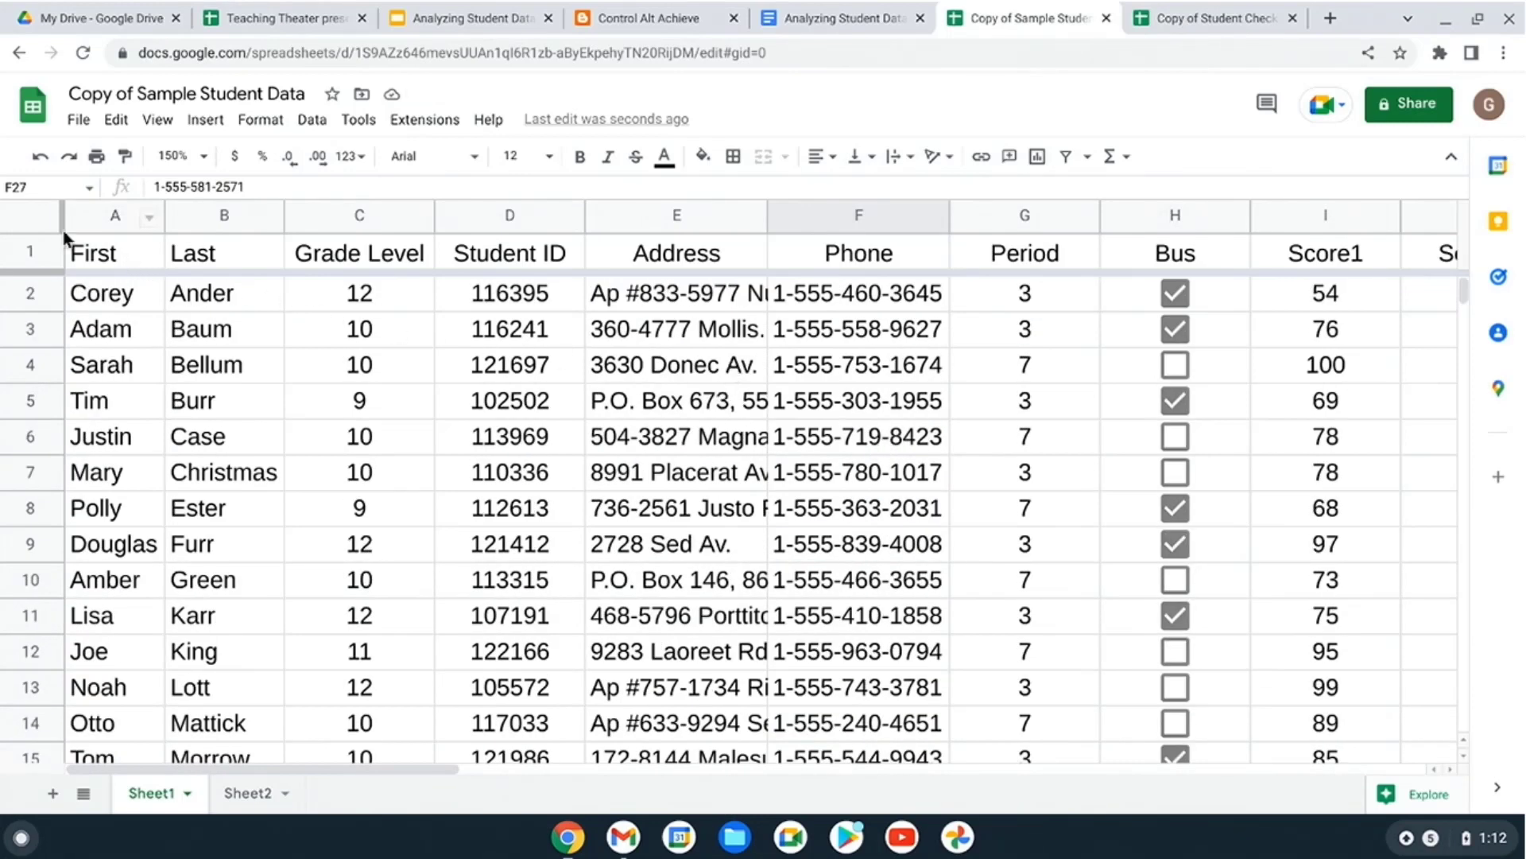
# - Create a new filter on the Sheet1 student data and select cell N7 in the Score 6 column
pyautogui.click(32, 219)
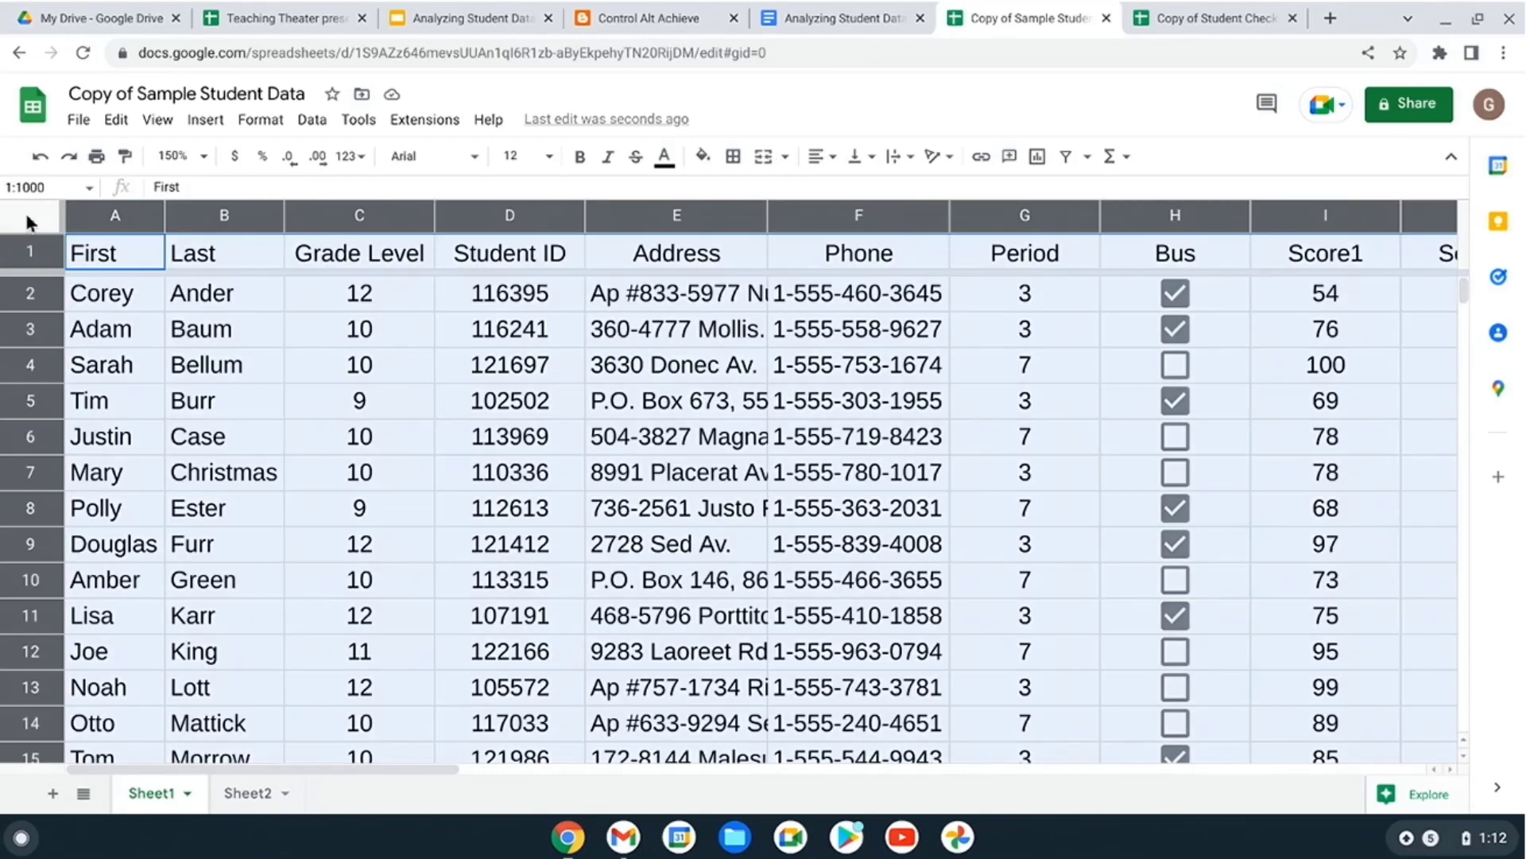
pyautogui.click(499, 442)
pyautogui.click(1065, 158)
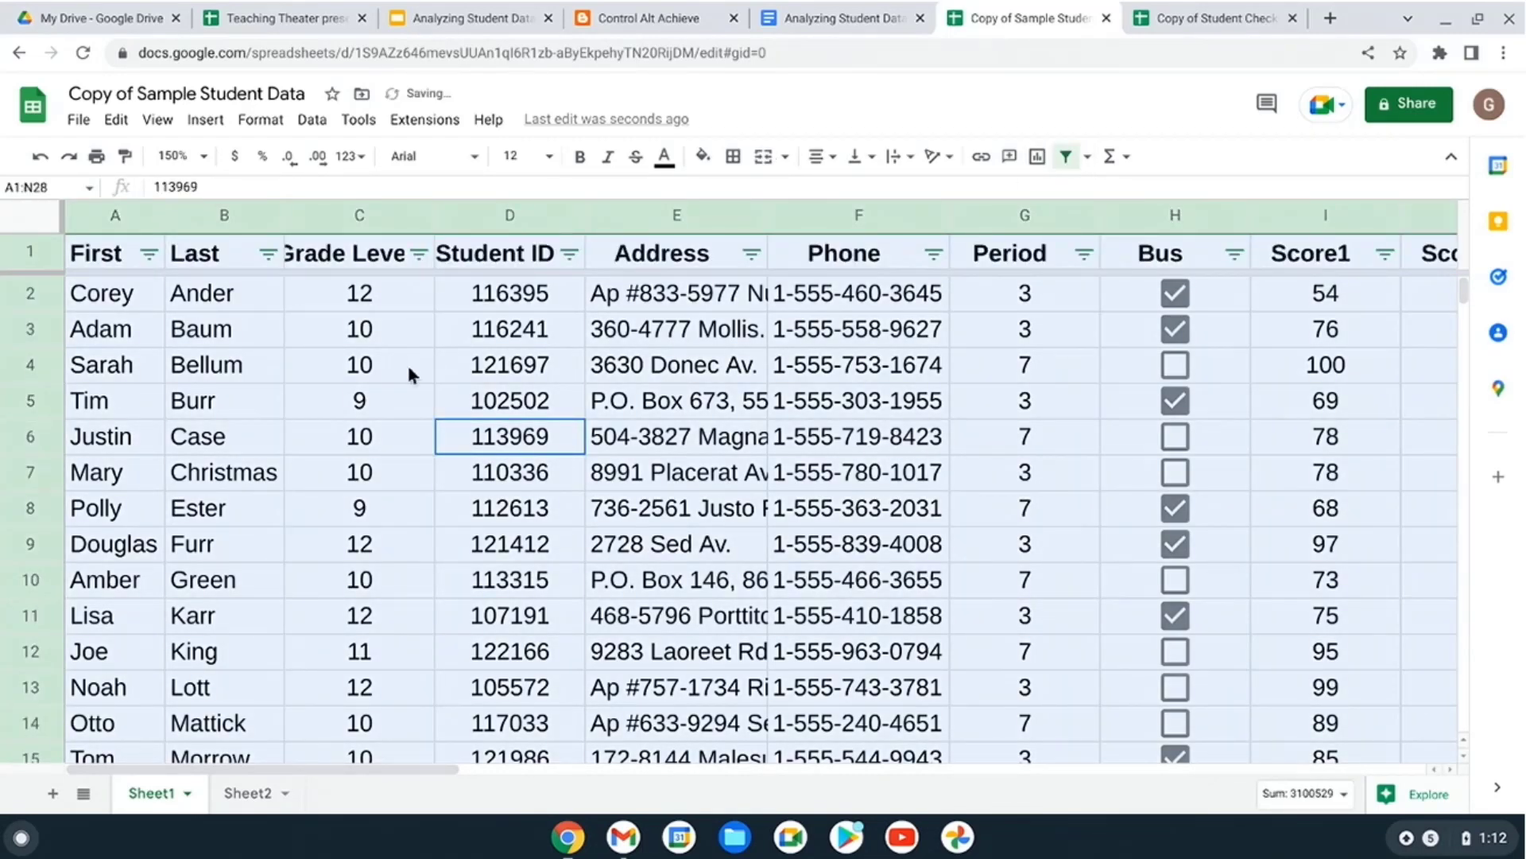
pyautogui.moveTo(437, 770); pyautogui.dragTo(796, 796)
pyautogui.click(916, 465)
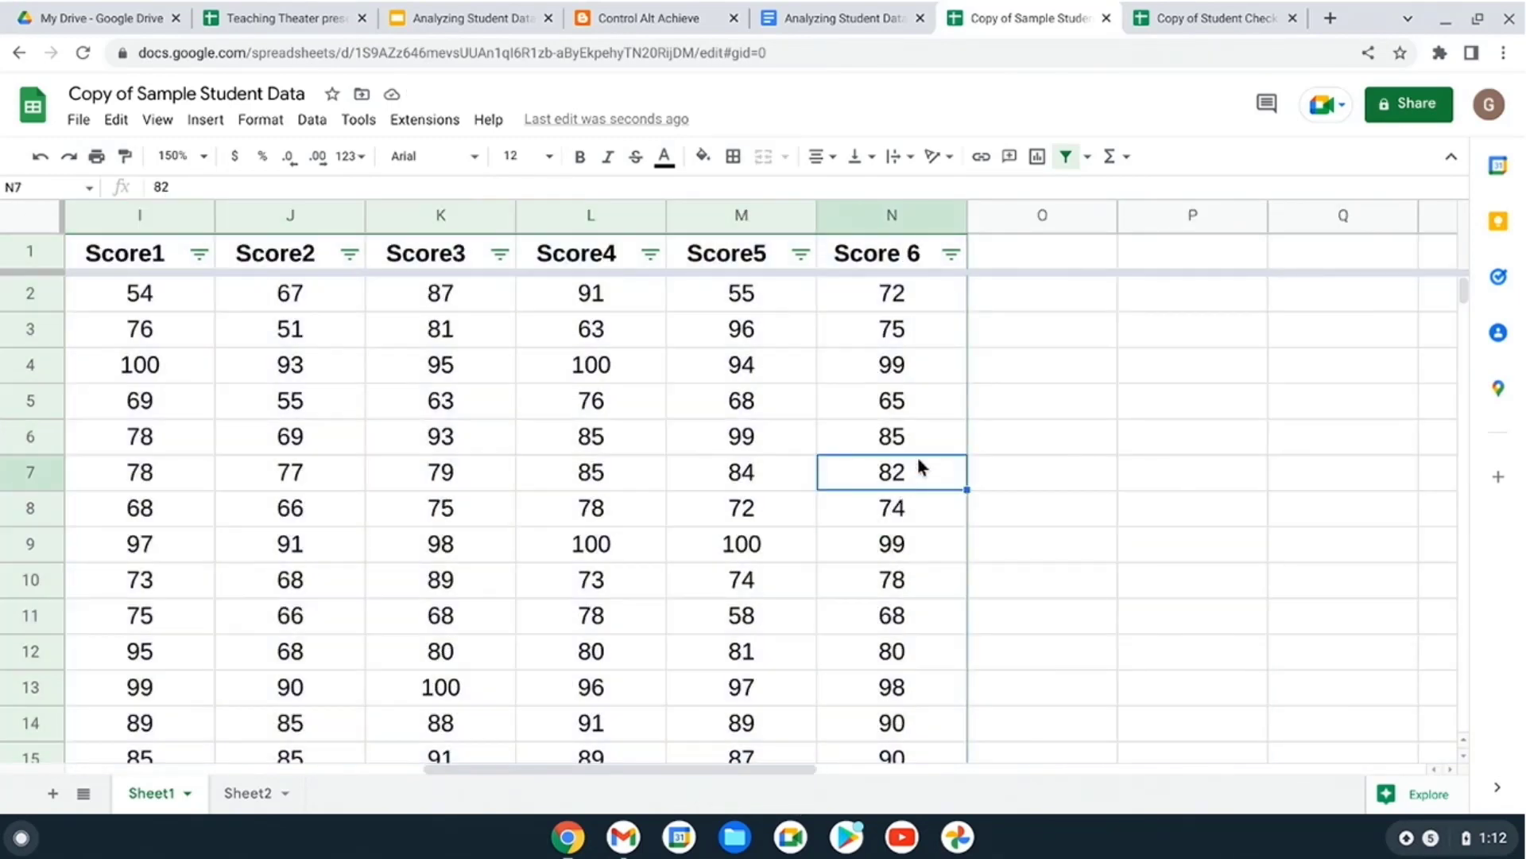
# - Set the Score 6 column's filter condition to less than or equal to 75
pyautogui.click(952, 254)
pyautogui.scroll(-6, 845, 632)
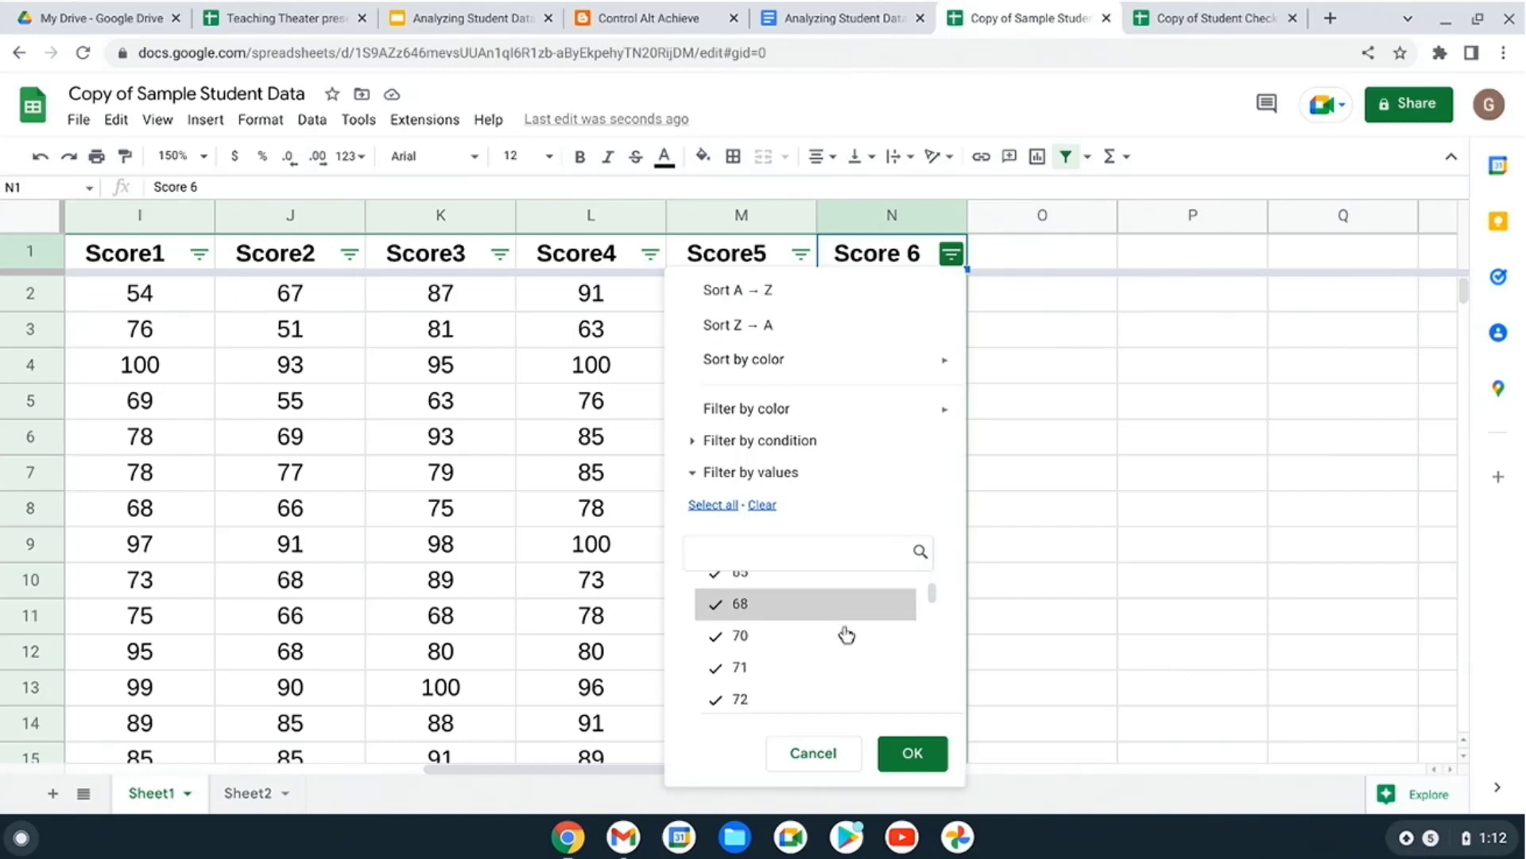
pyautogui.scroll(6, 847, 630)
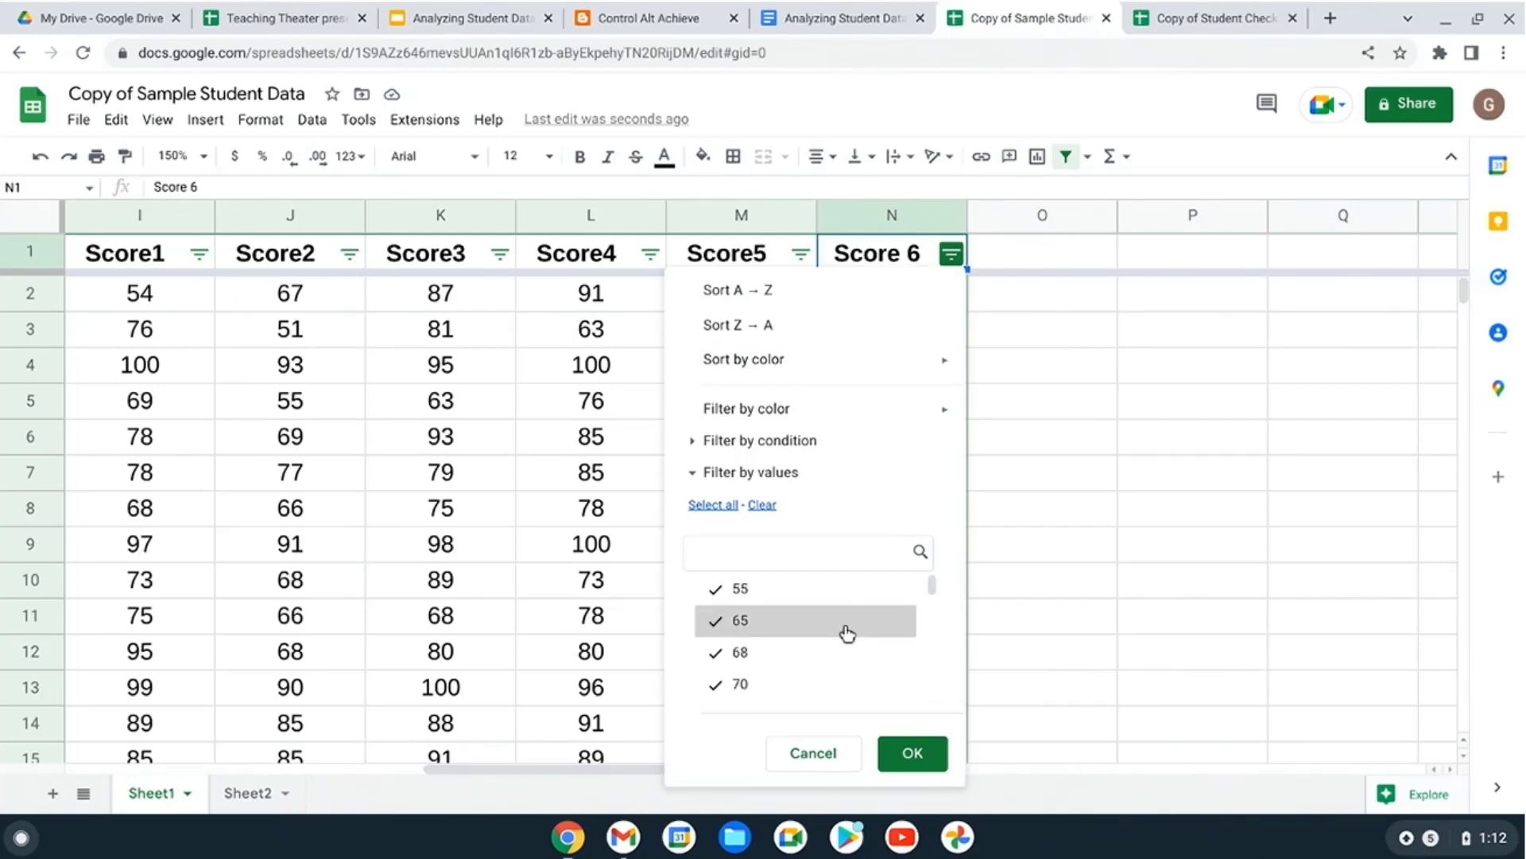
pyautogui.scroll(-1, 845, 634)
pyautogui.scroll(-2, 844, 636)
pyautogui.scroll(4, 845, 633)
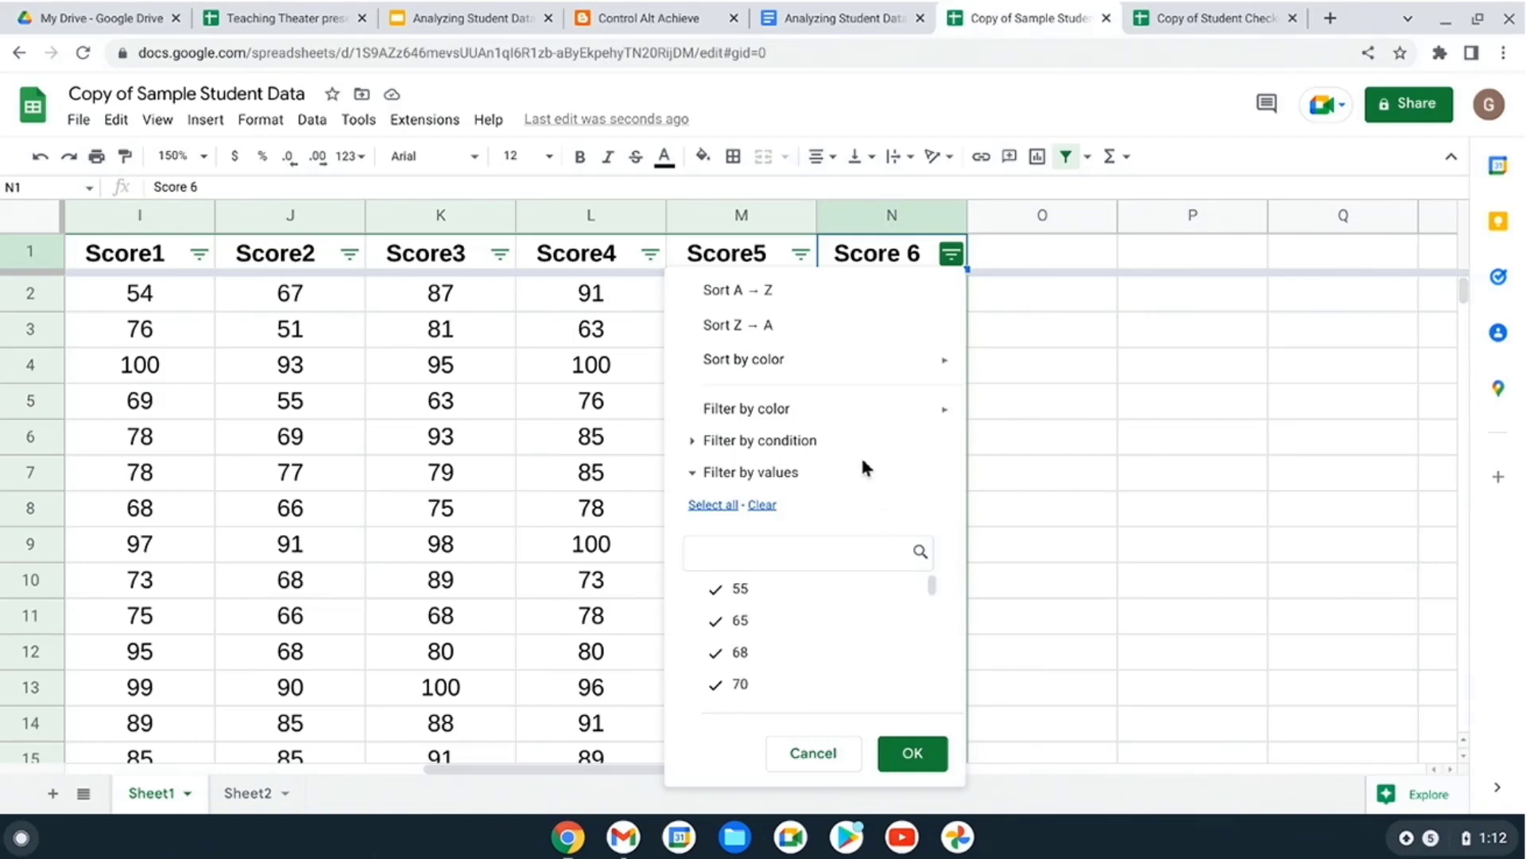
pyautogui.click(769, 444)
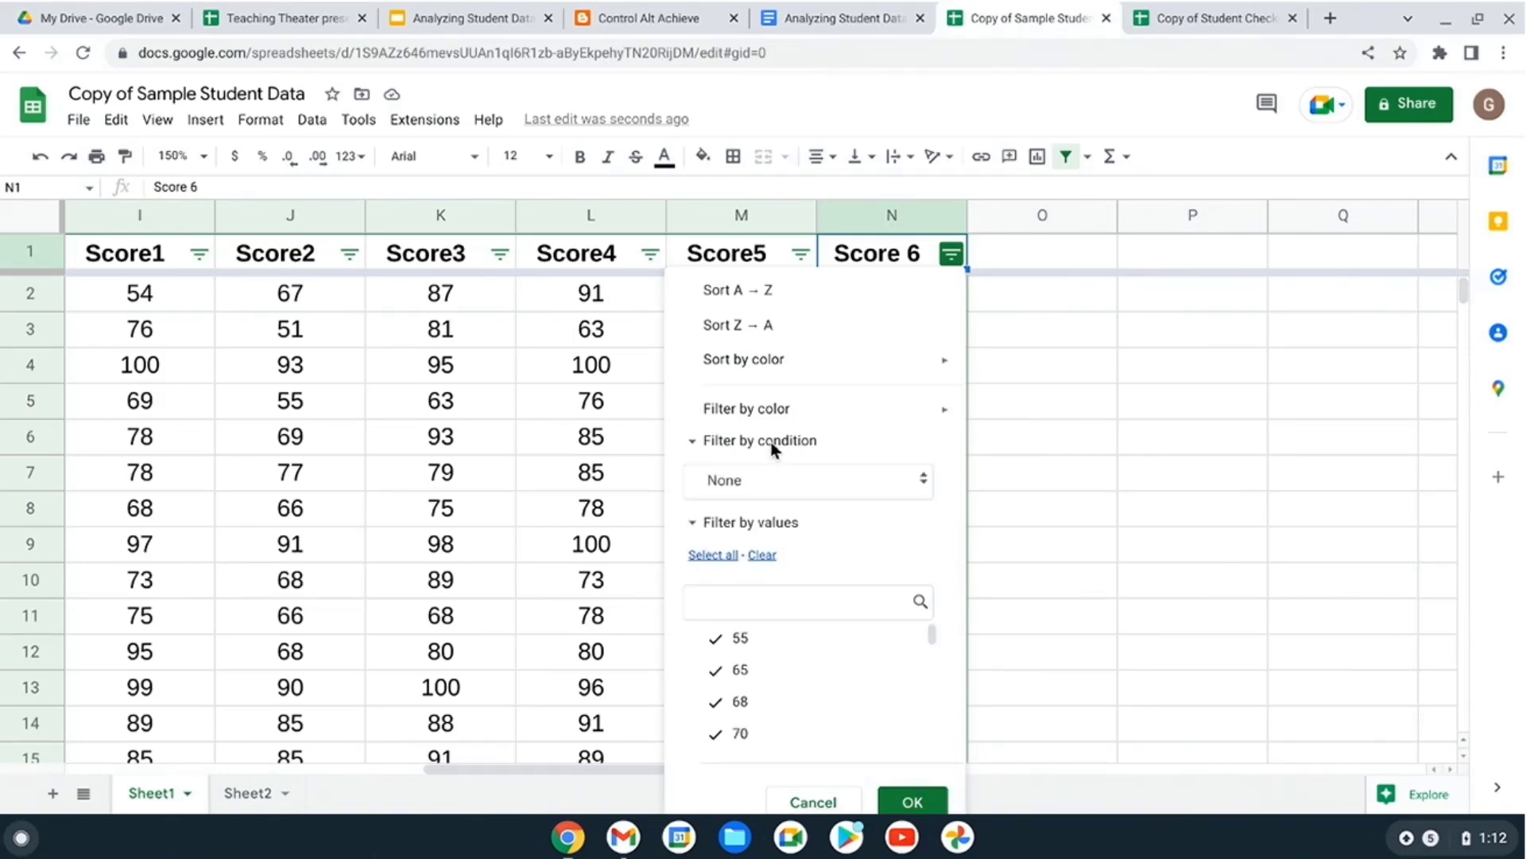
pyautogui.click(916, 482)
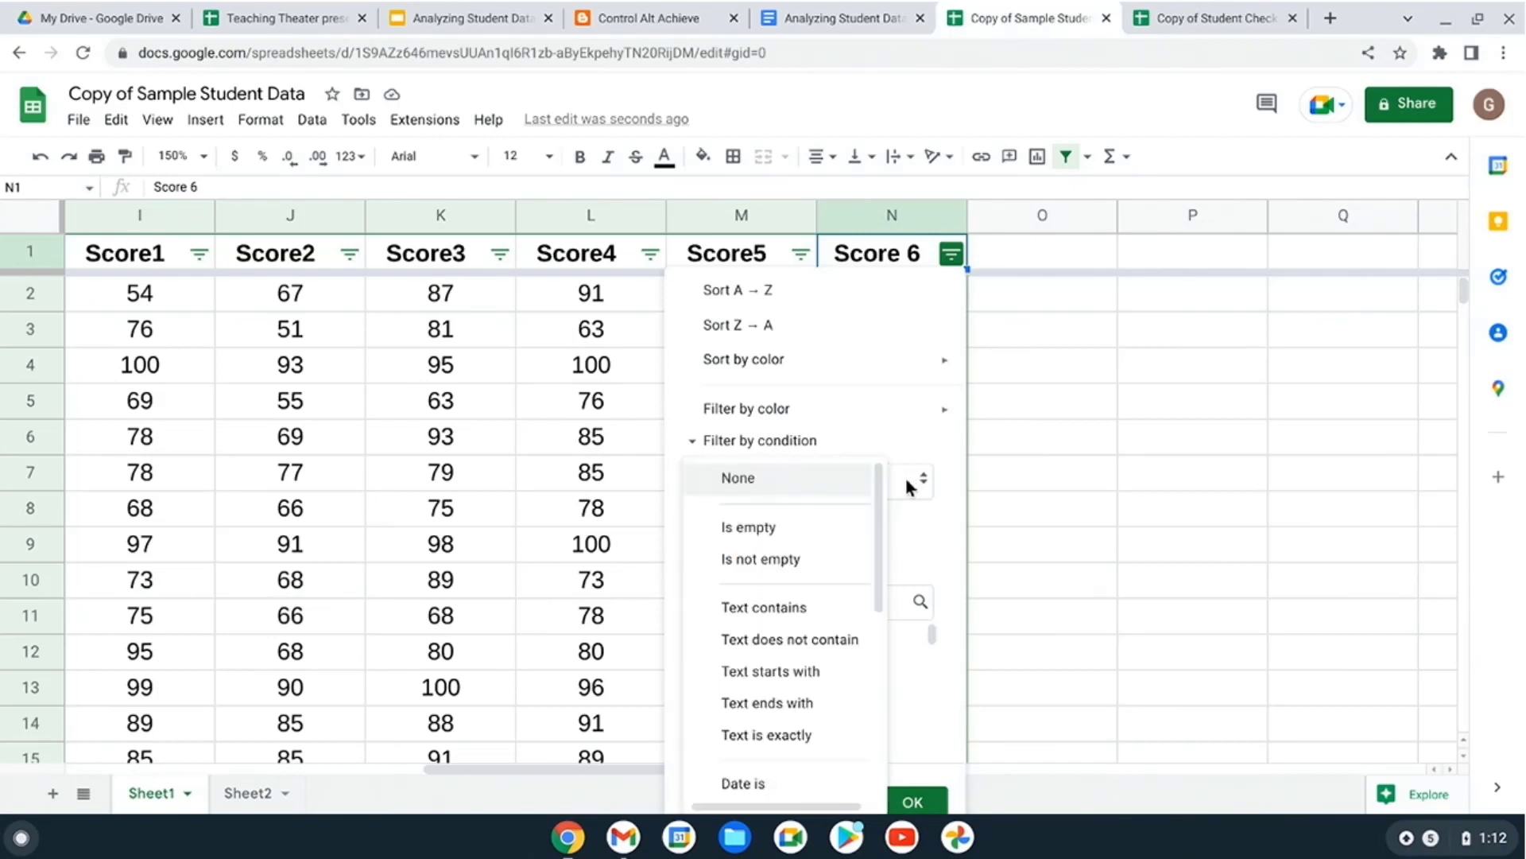
pyautogui.scroll(-5, 805, 588)
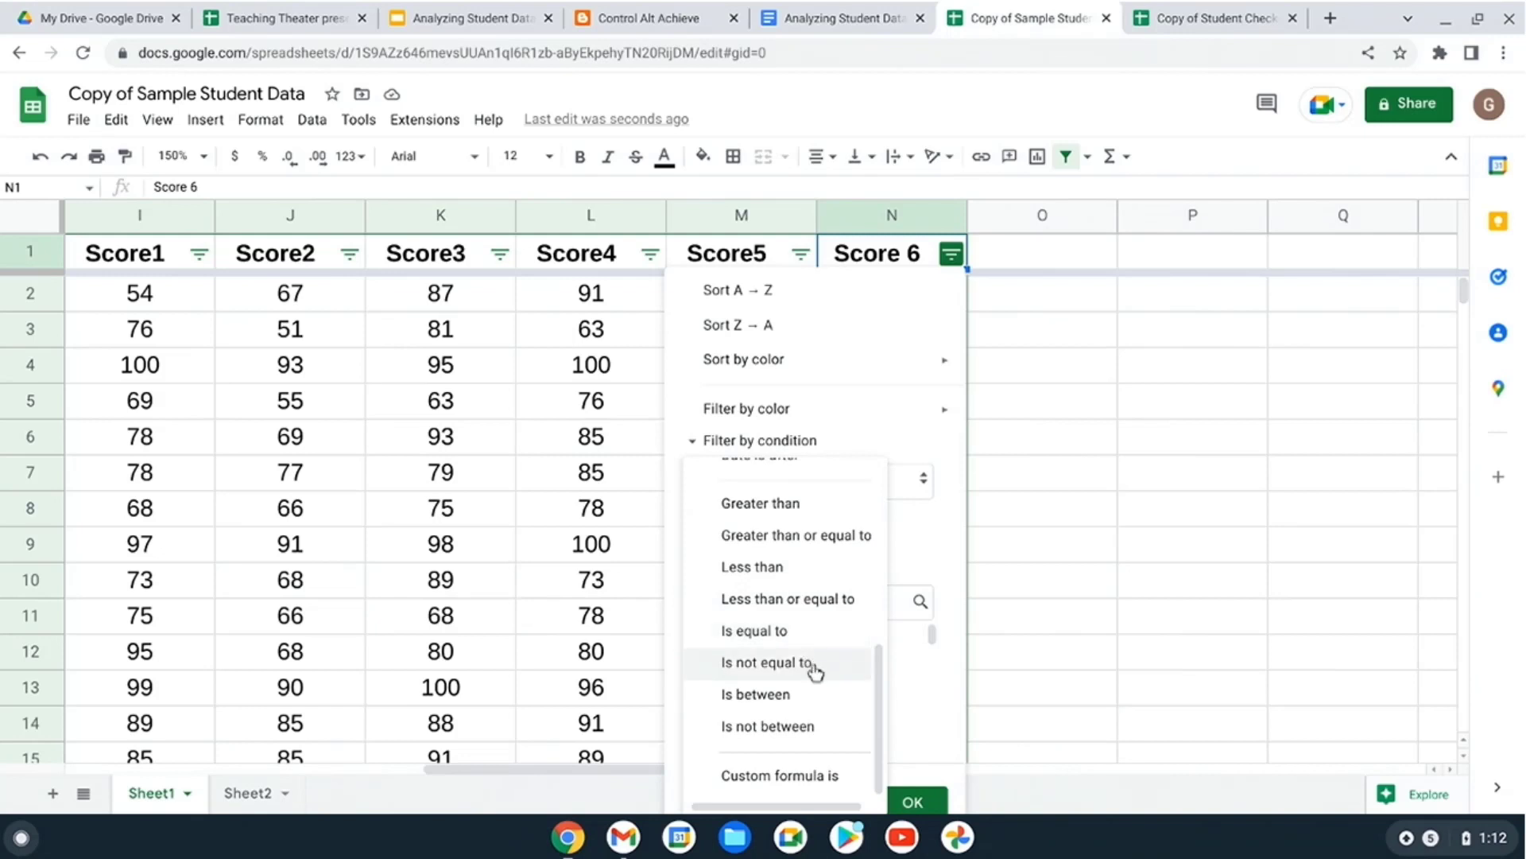
pyautogui.click(821, 599)
pyautogui.click(819, 533)
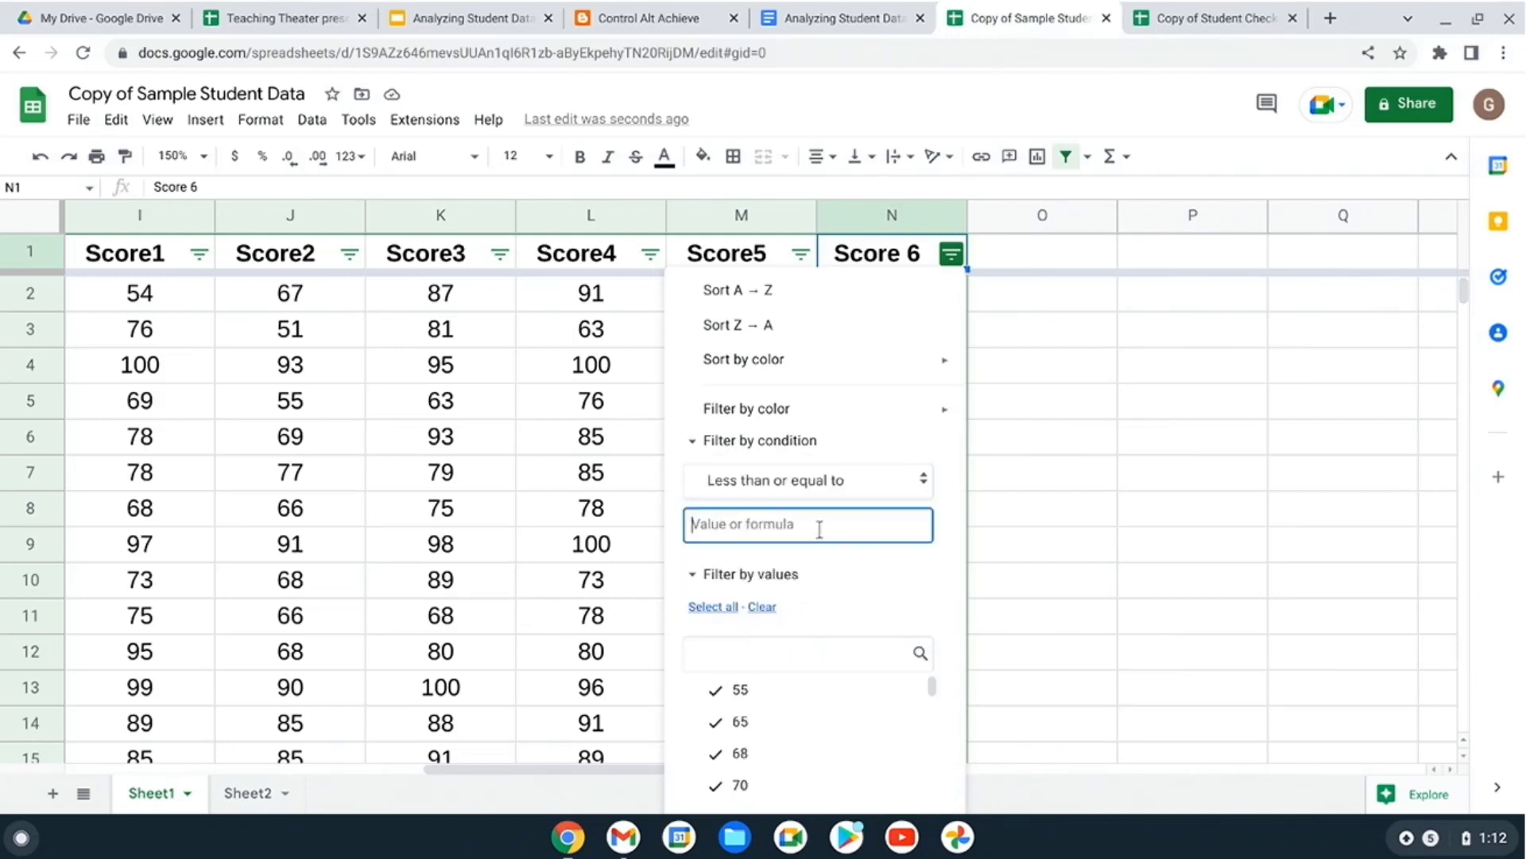
pyautogui.write('75')
pyautogui.click(867, 583)
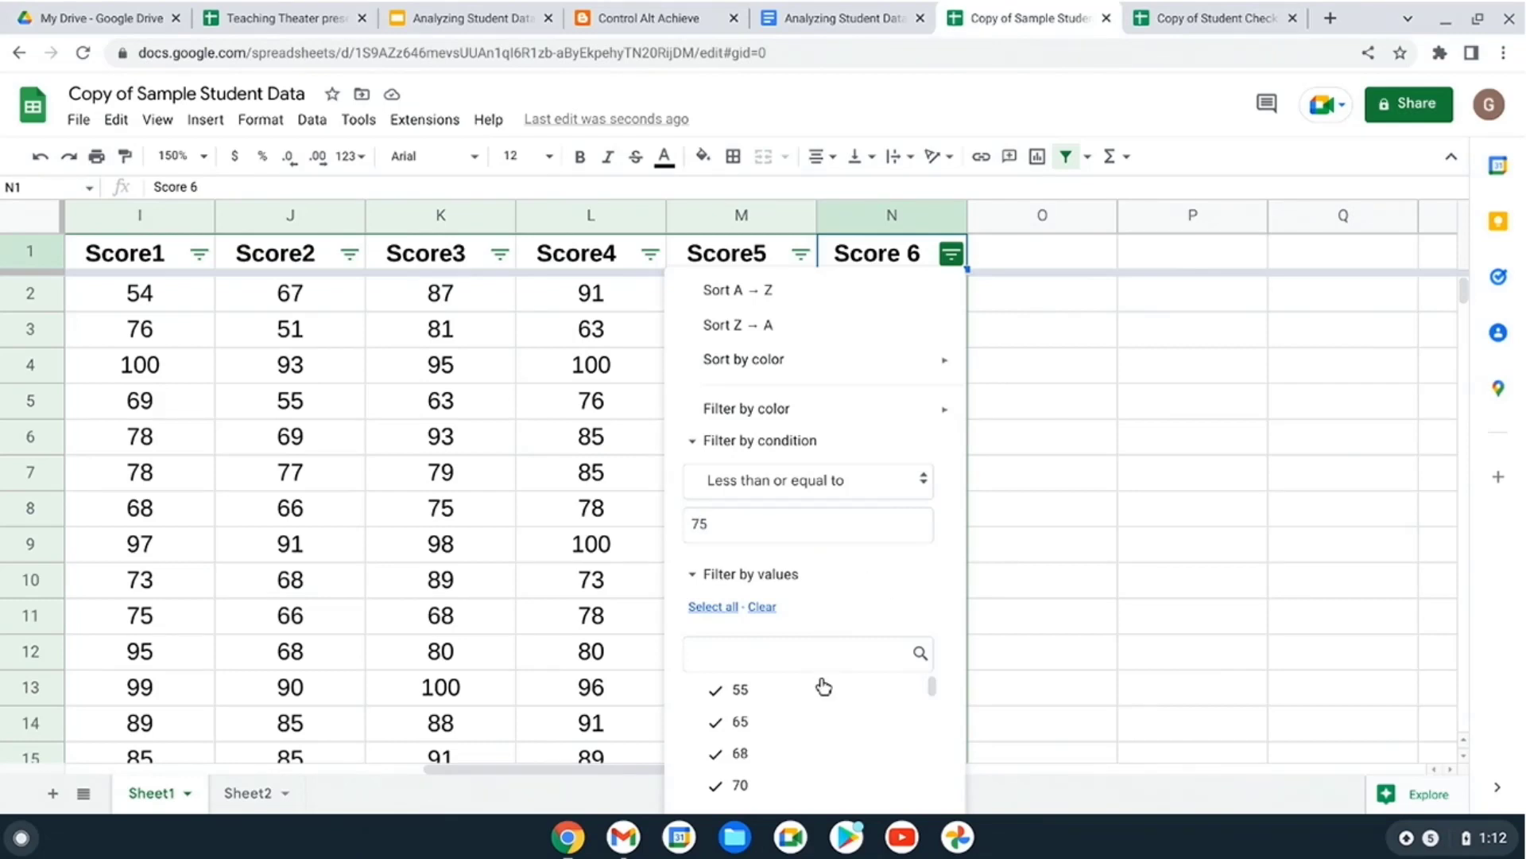
# - Apply the Score 6 condition filter and dismiss the spreadsheet shortcuts tip
pyautogui.hotkey('ctrl', '-')
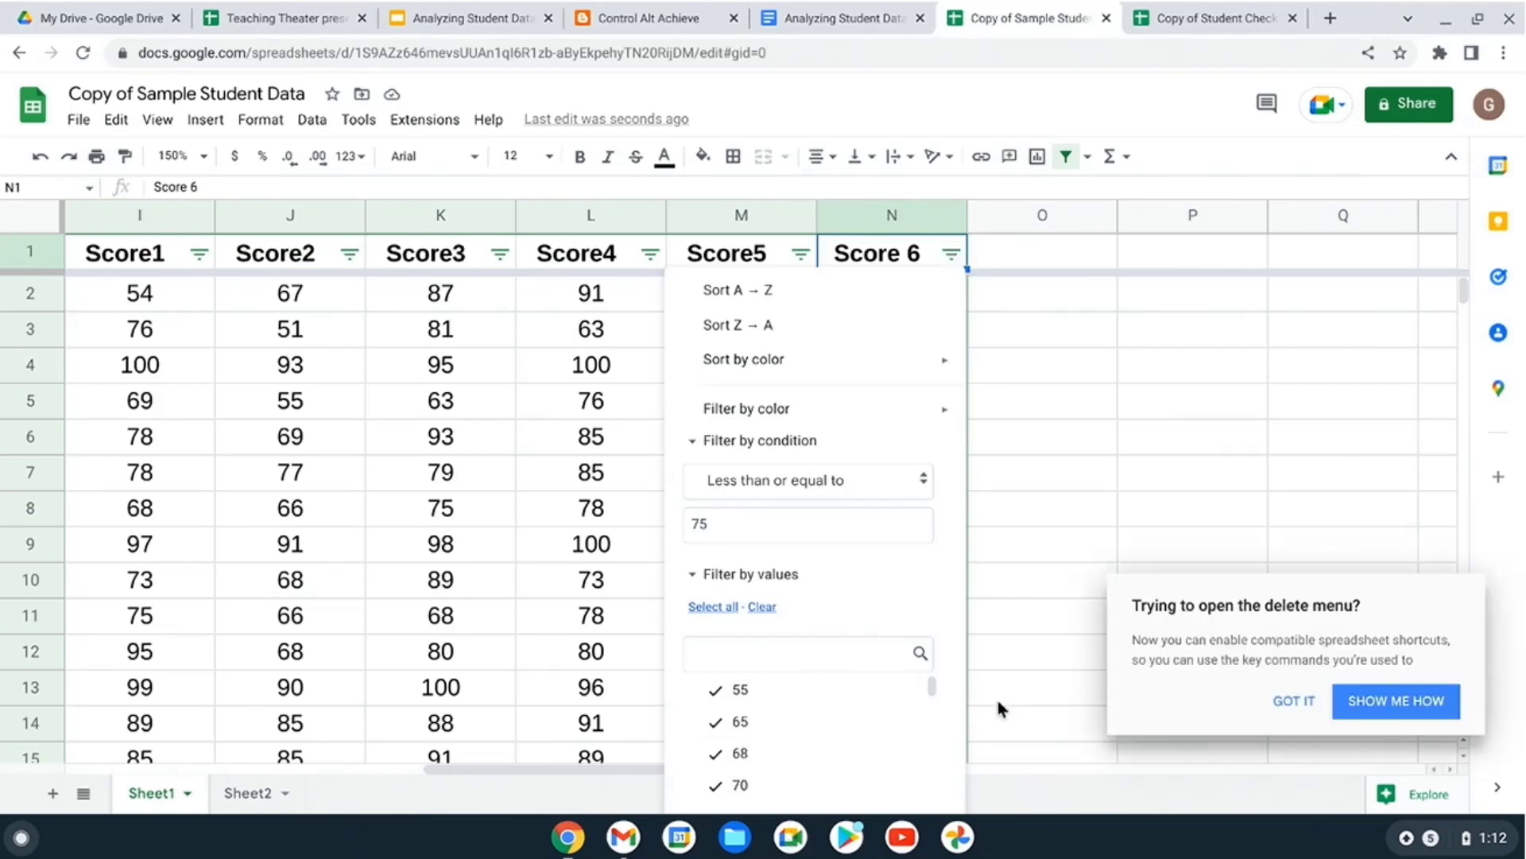
pyautogui.hotkey('ctrl', '-')
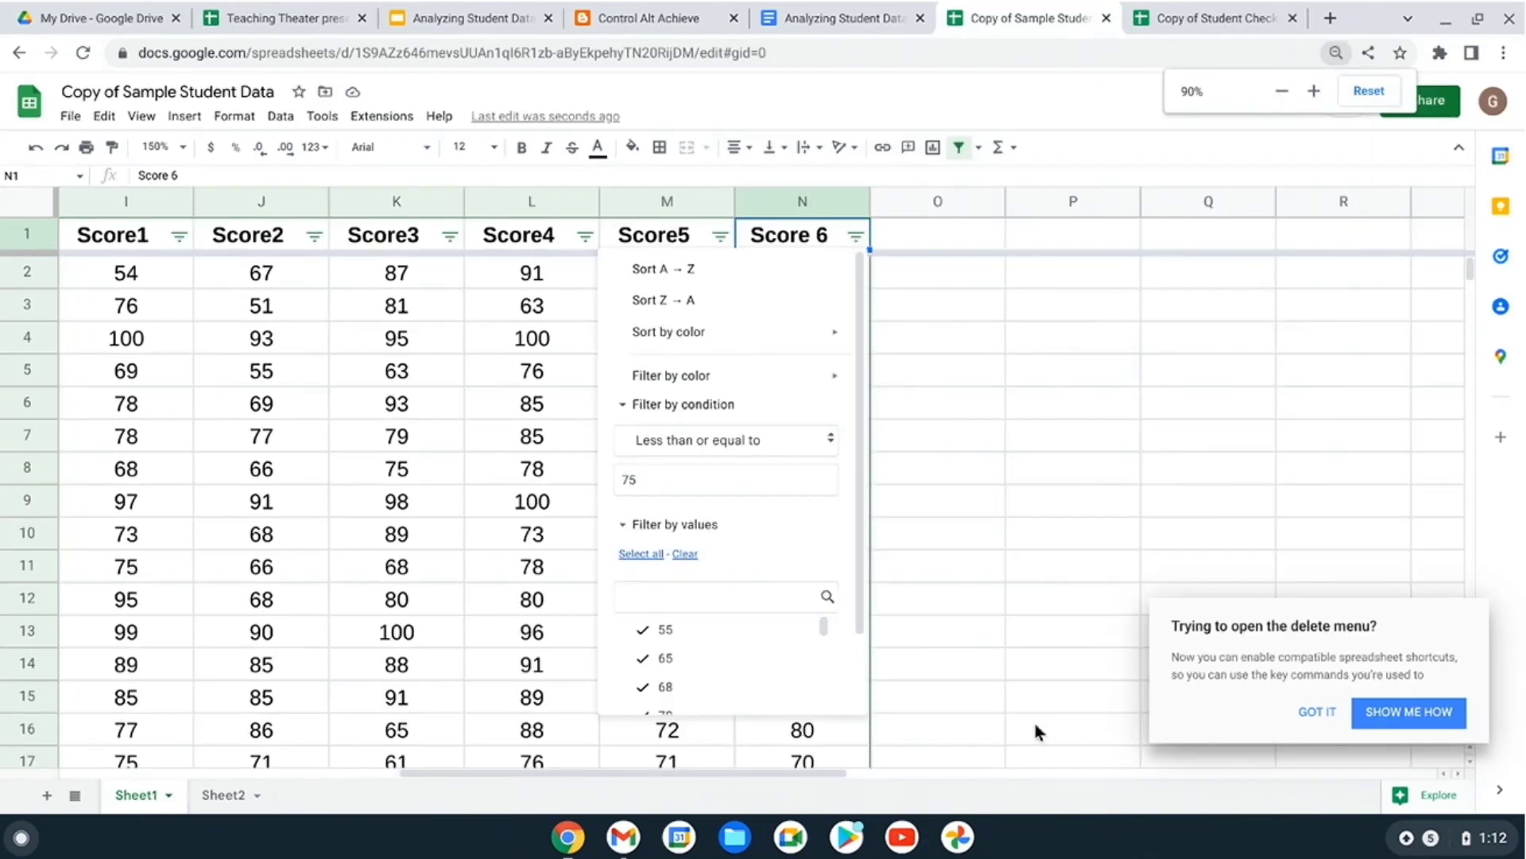
pyautogui.scroll(-6, 772, 686)
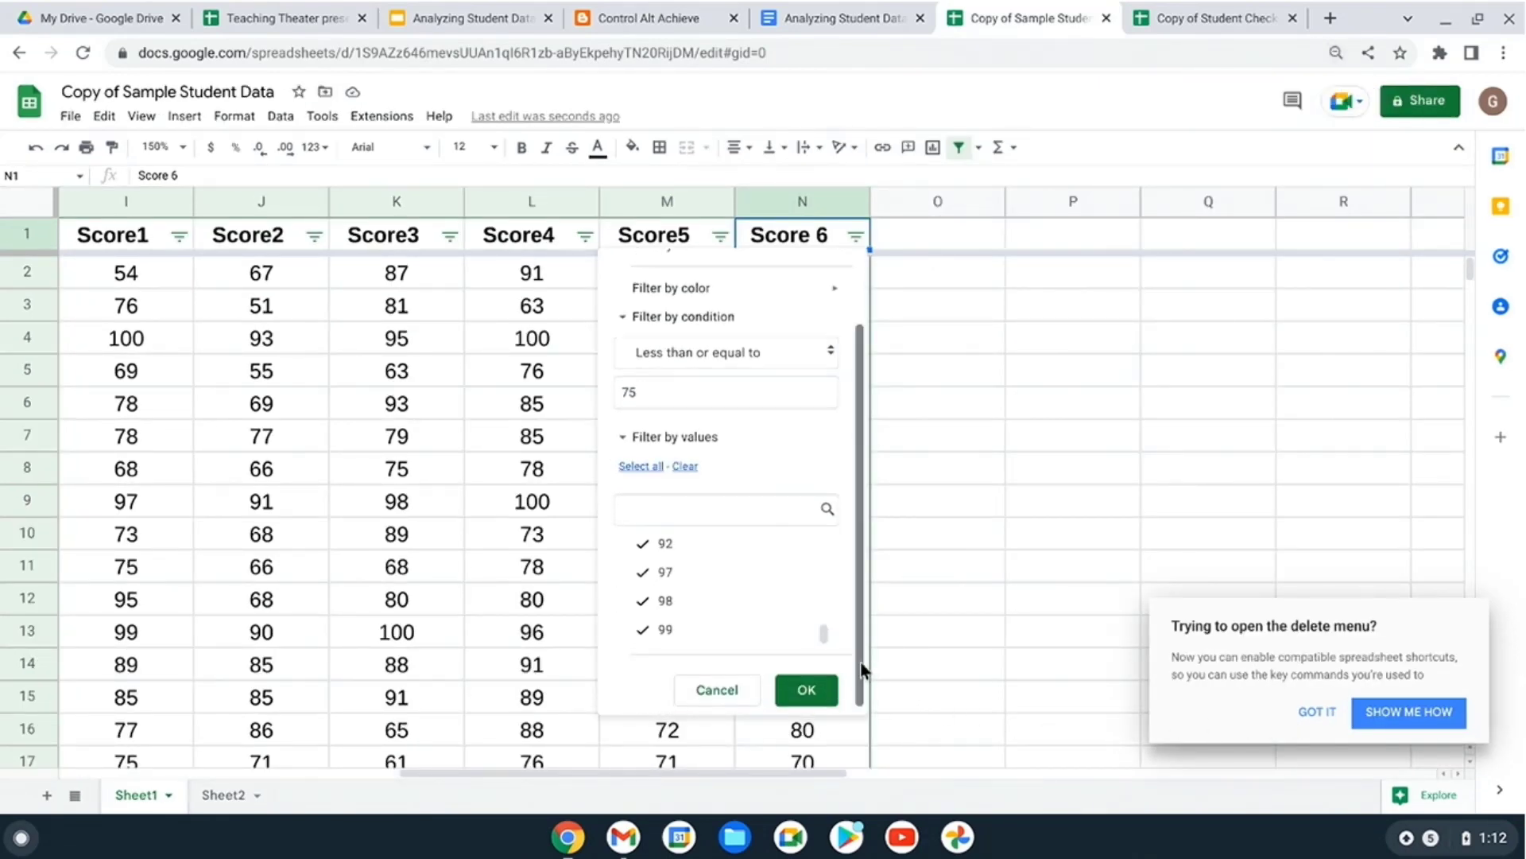
pyautogui.click(834, 683)
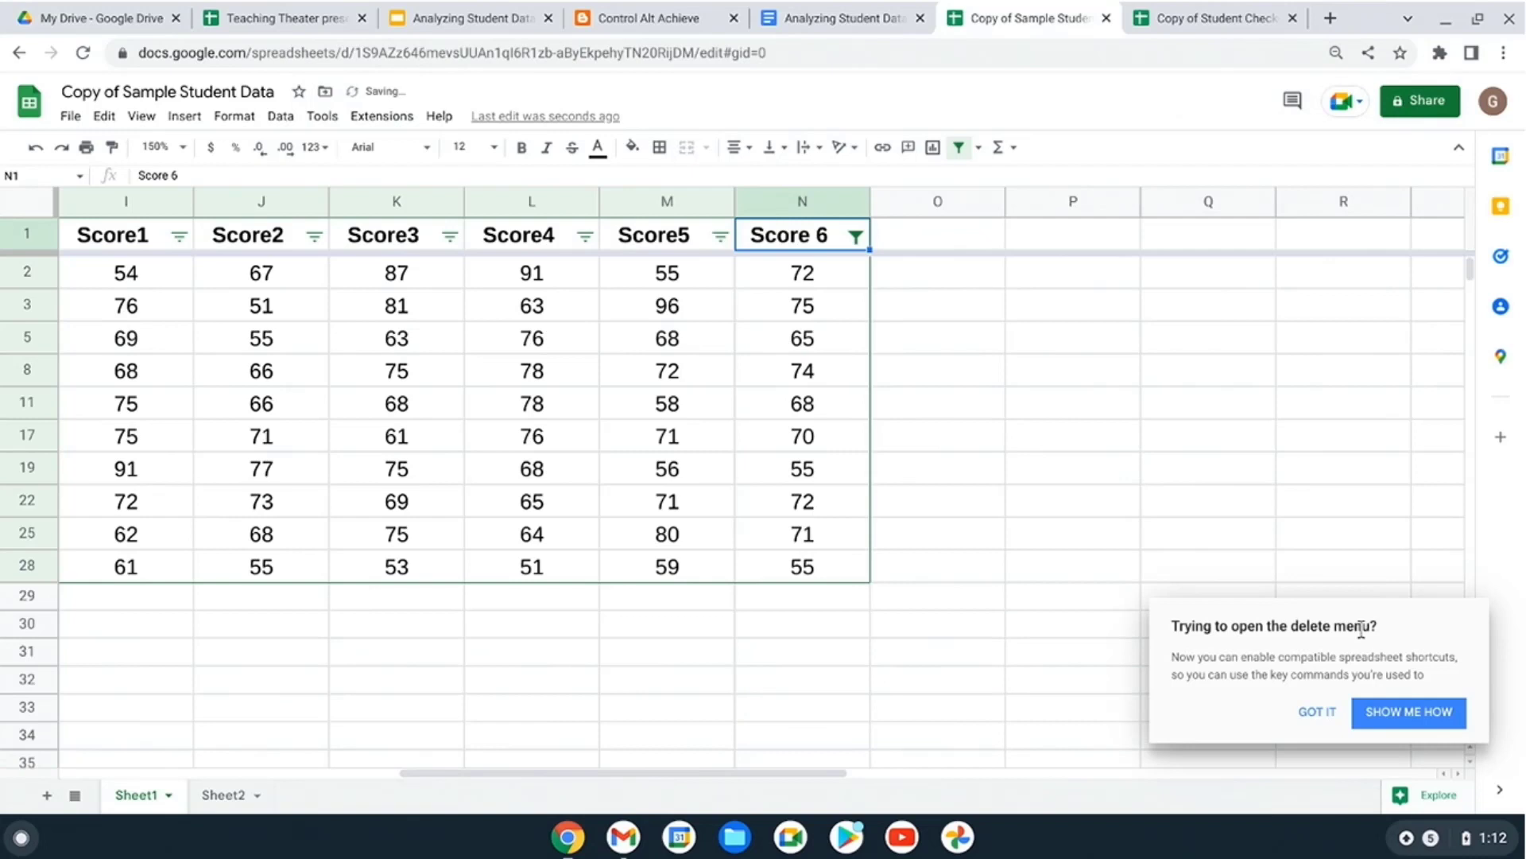
pyautogui.click(1318, 712)
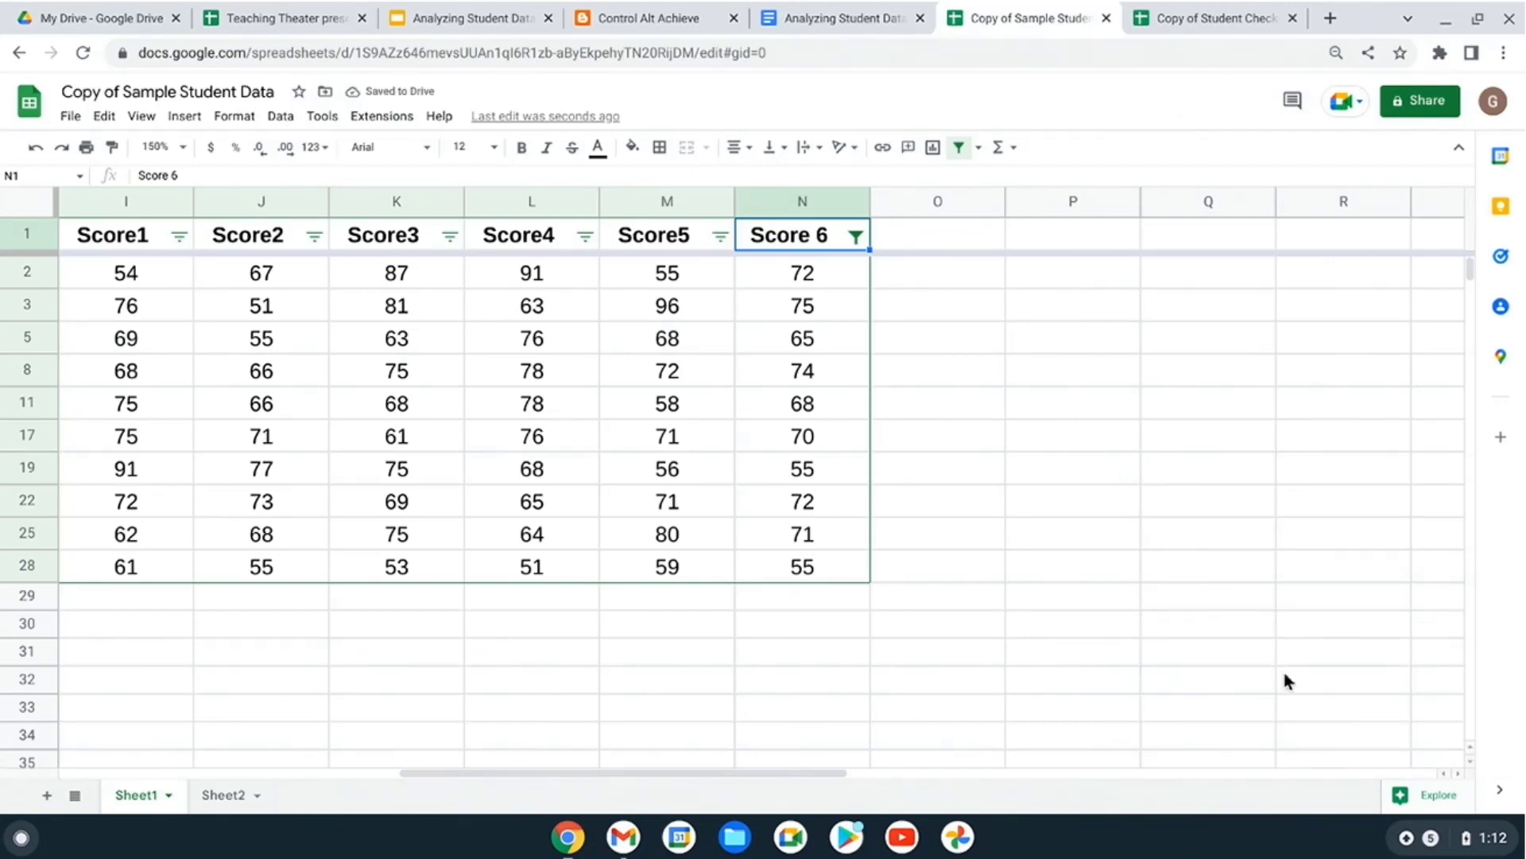
pyautogui.hotkey('ctrl', '=')
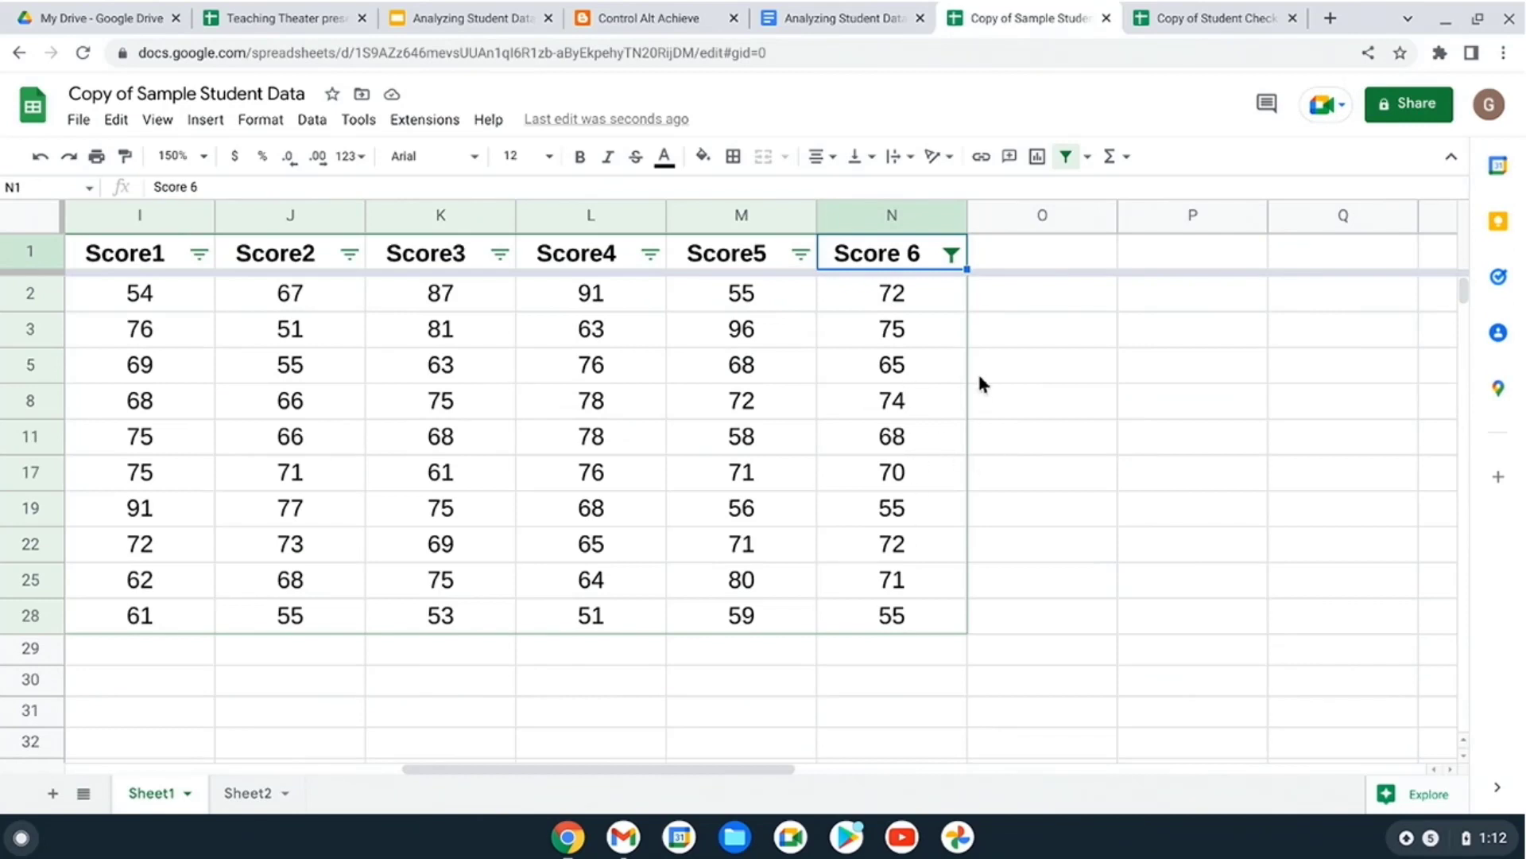
# - Remove the filter from Sheet1 to show all student rows and return to the first columns
pyautogui.click(1068, 158)
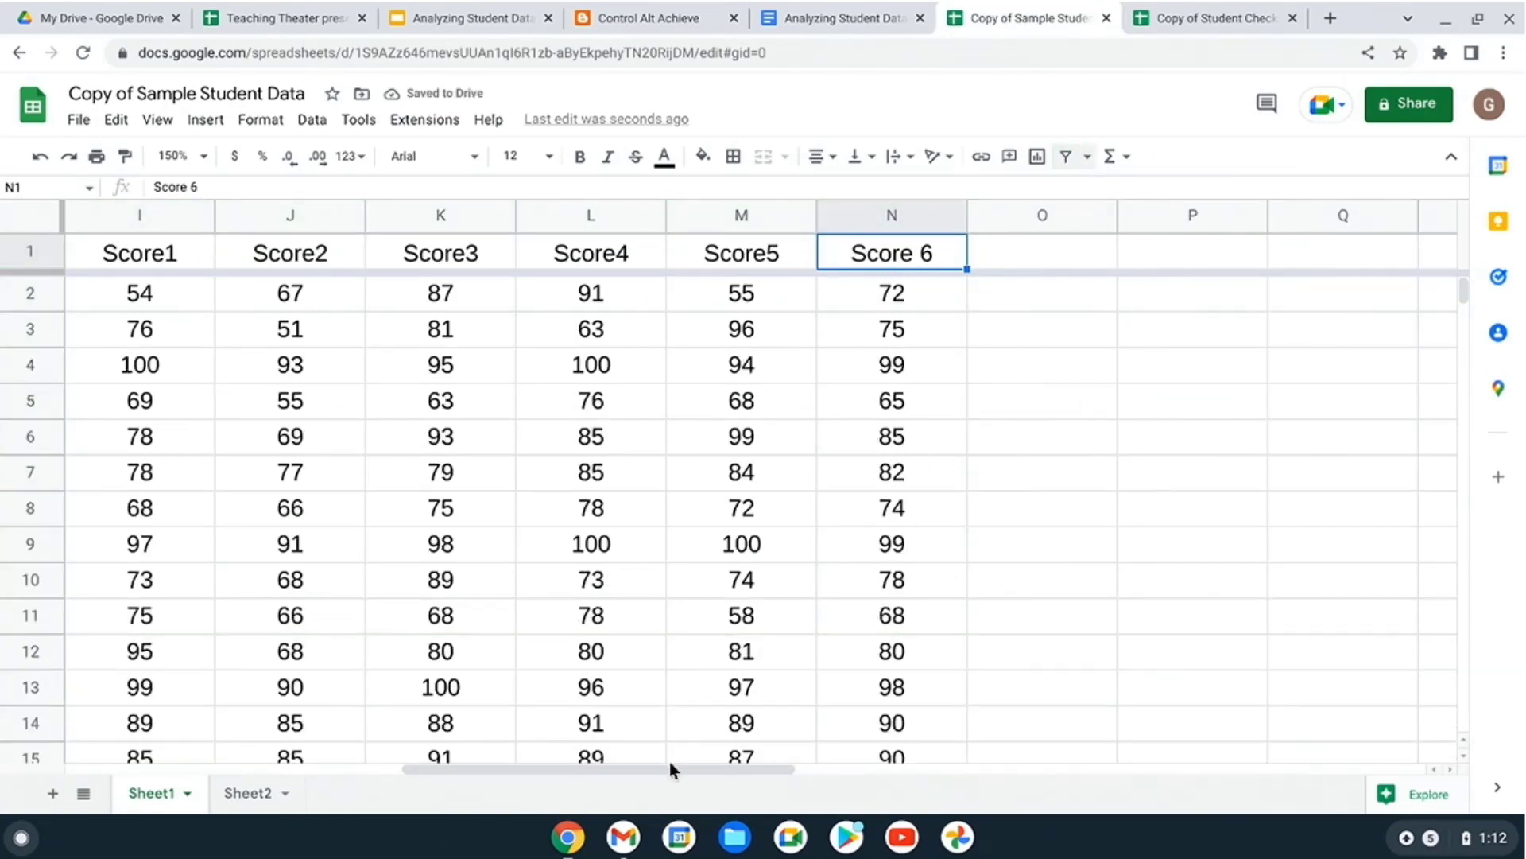
pyautogui.moveTo(669, 763); pyautogui.dragTo(377, 761)
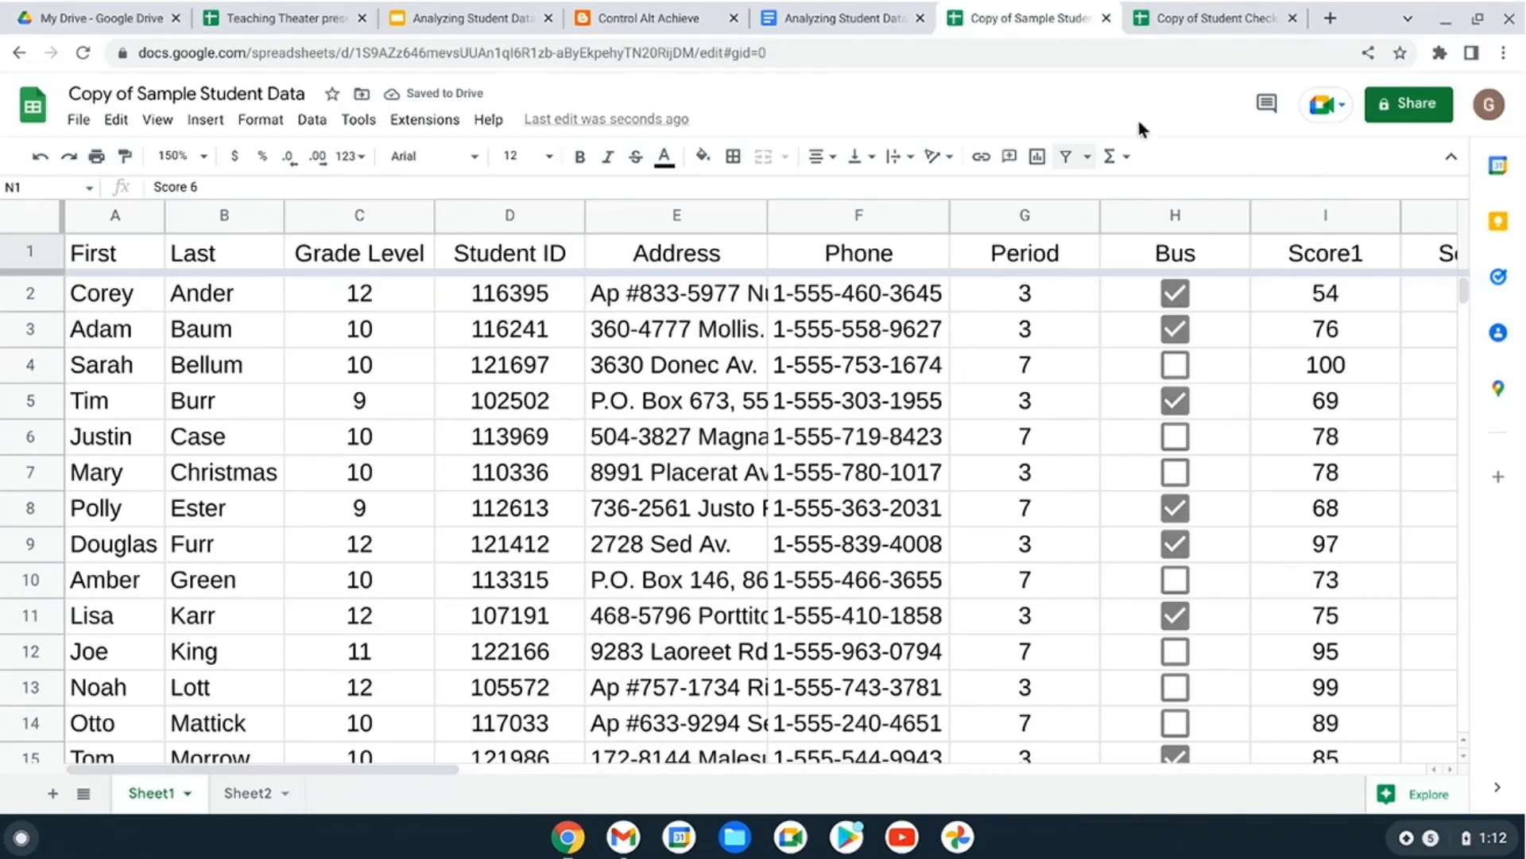
# - Switch to the Analyzing Student Data presentation to view the Formulas slide, and return to the student data spreadsheet
pyautogui.click(473, 18)
pyautogui.click(499, 171)
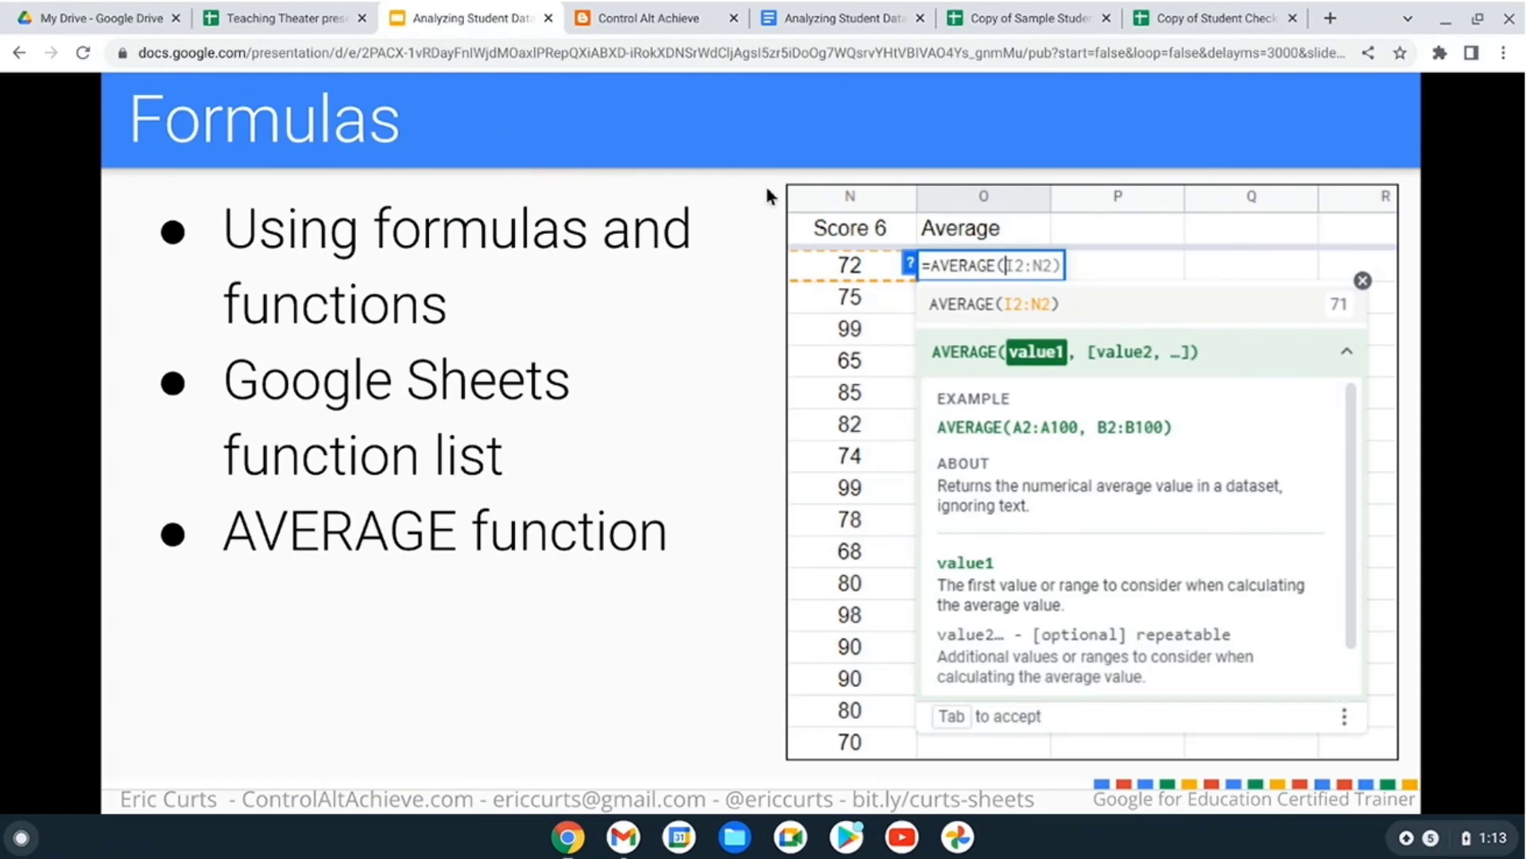
pyautogui.click(999, 17)
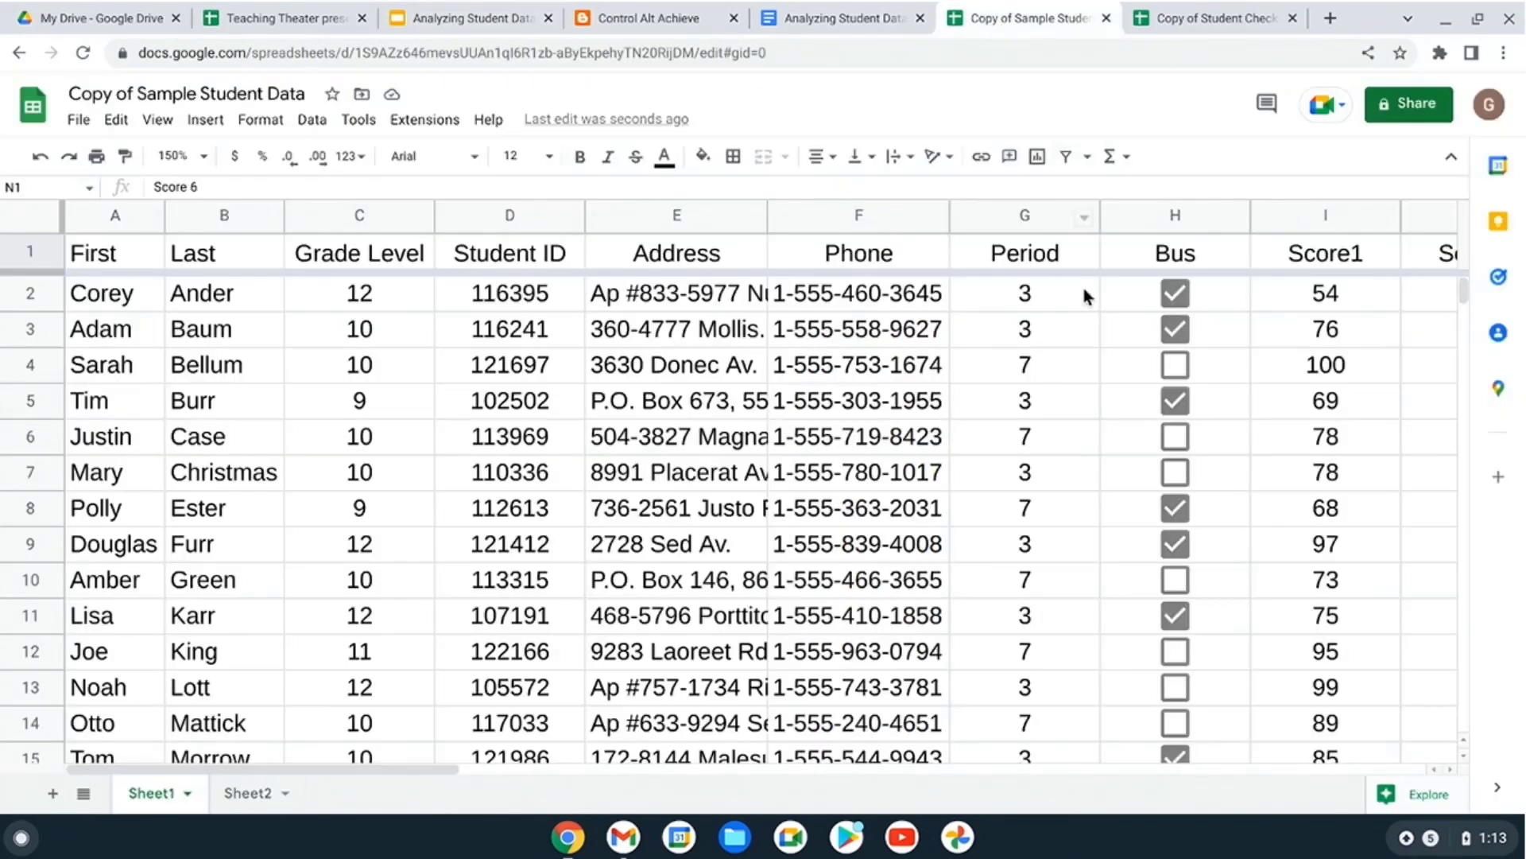
# - Enter the header Average in cell O1, beside the Score 6 column
pyautogui.moveTo(398, 770); pyautogui.dragTo(847, 809)
pyautogui.click(740, 256)
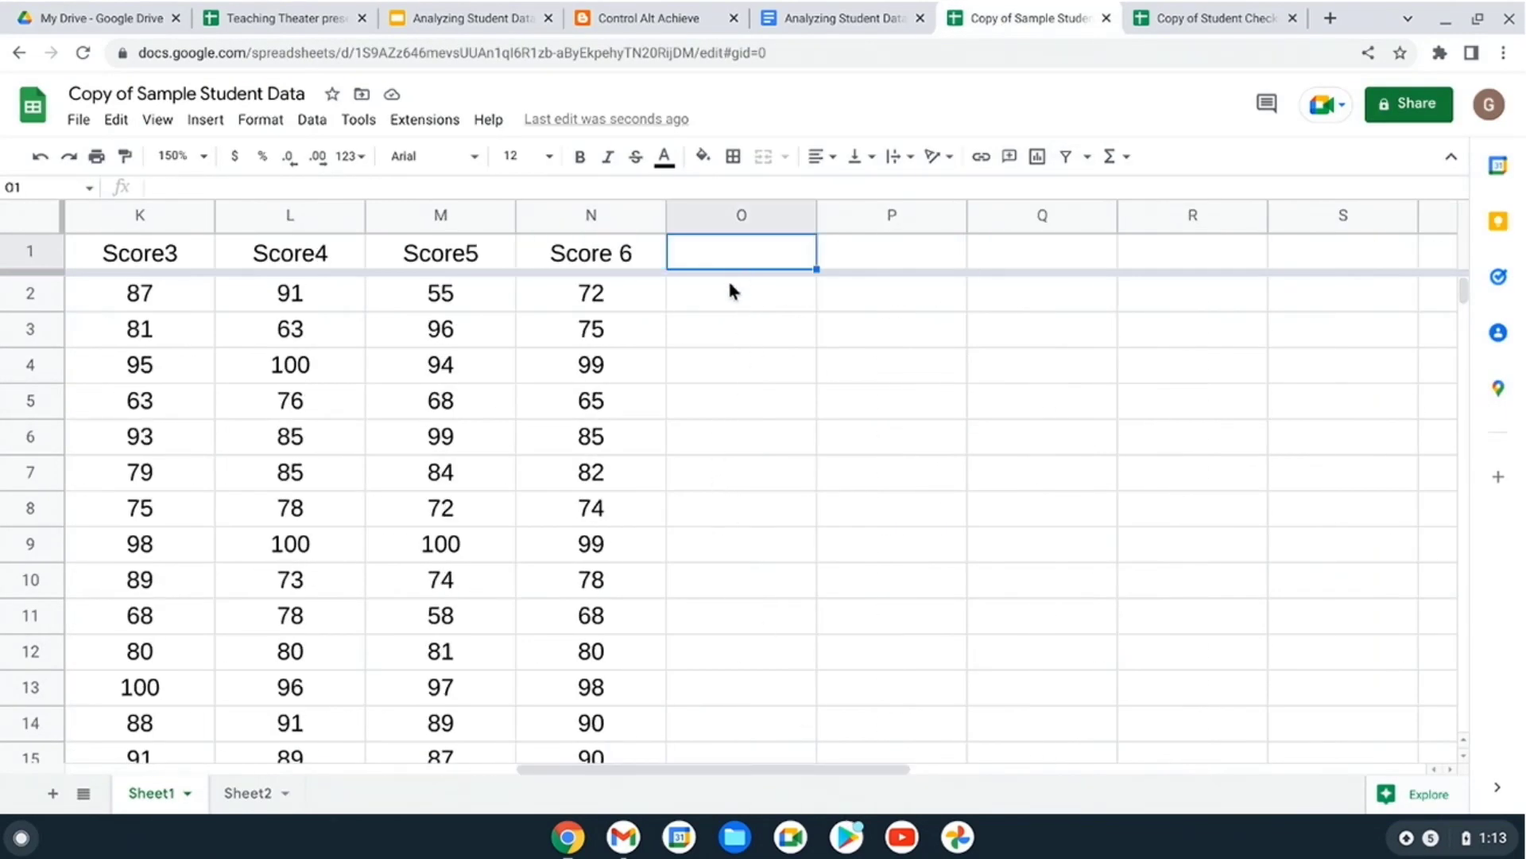
pyautogui.write('Aver')
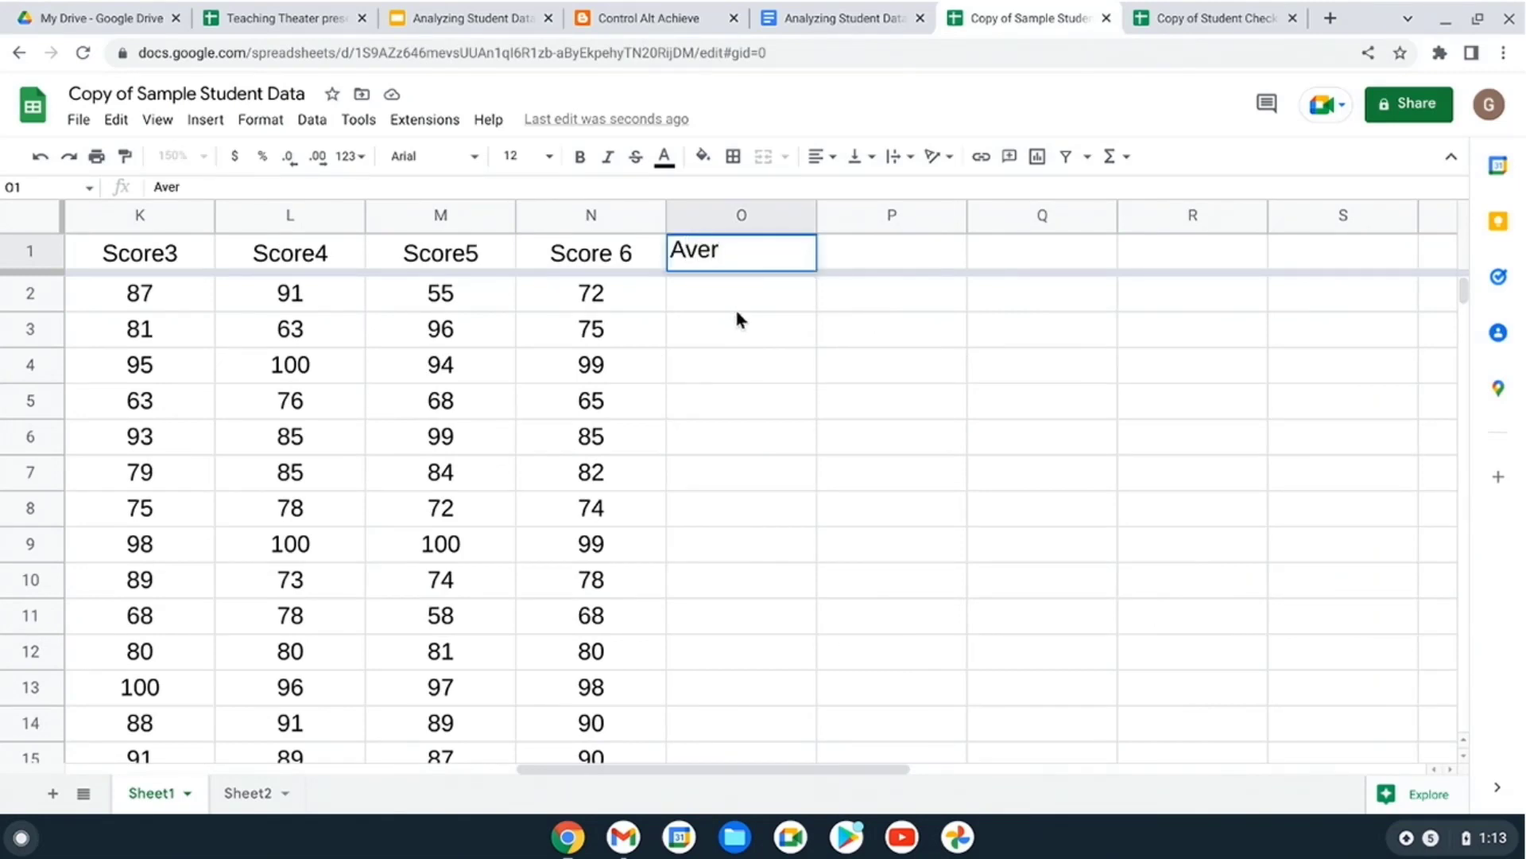
pyautogui.write('age')
pyautogui.press('Return')
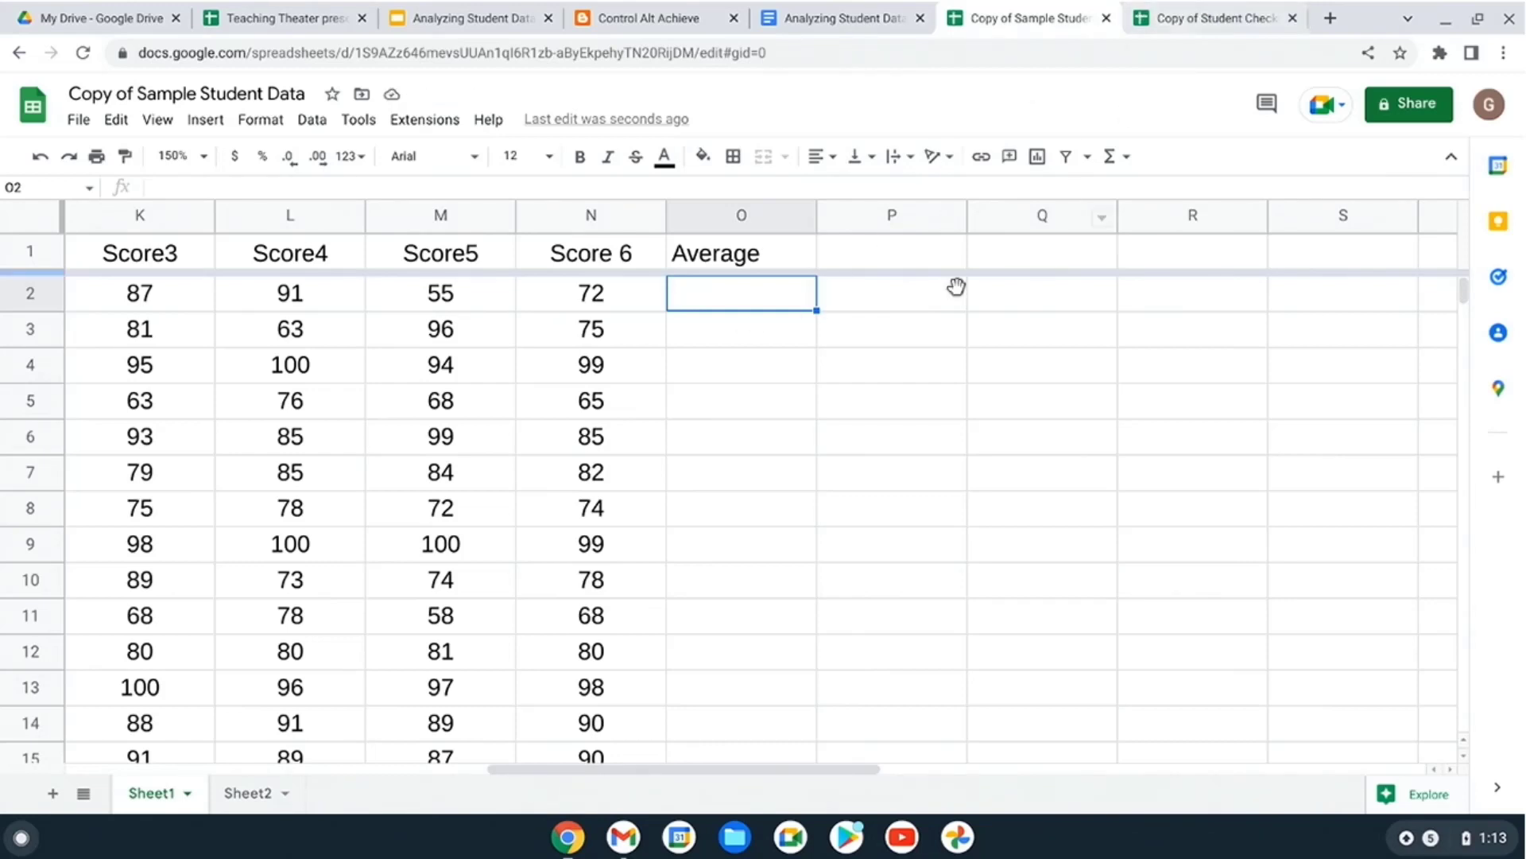
# - Start an AVERAGE formula in cell O2 and expand its function help to read the example and argument descriptions
pyautogui.moveTo(800, 771); pyautogui.dragTo(702, 777)
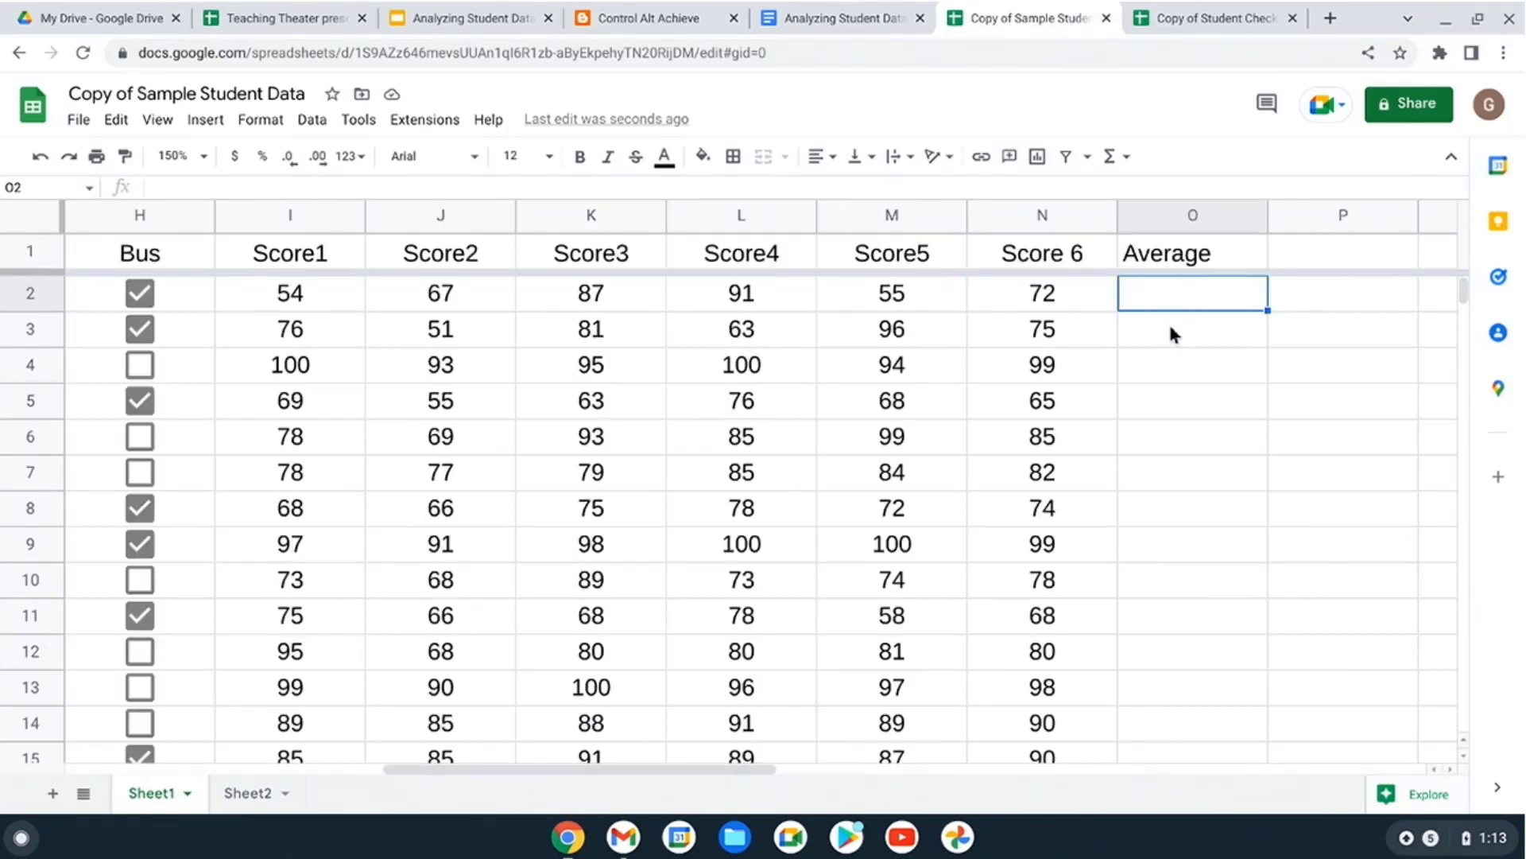
pyautogui.write('=')
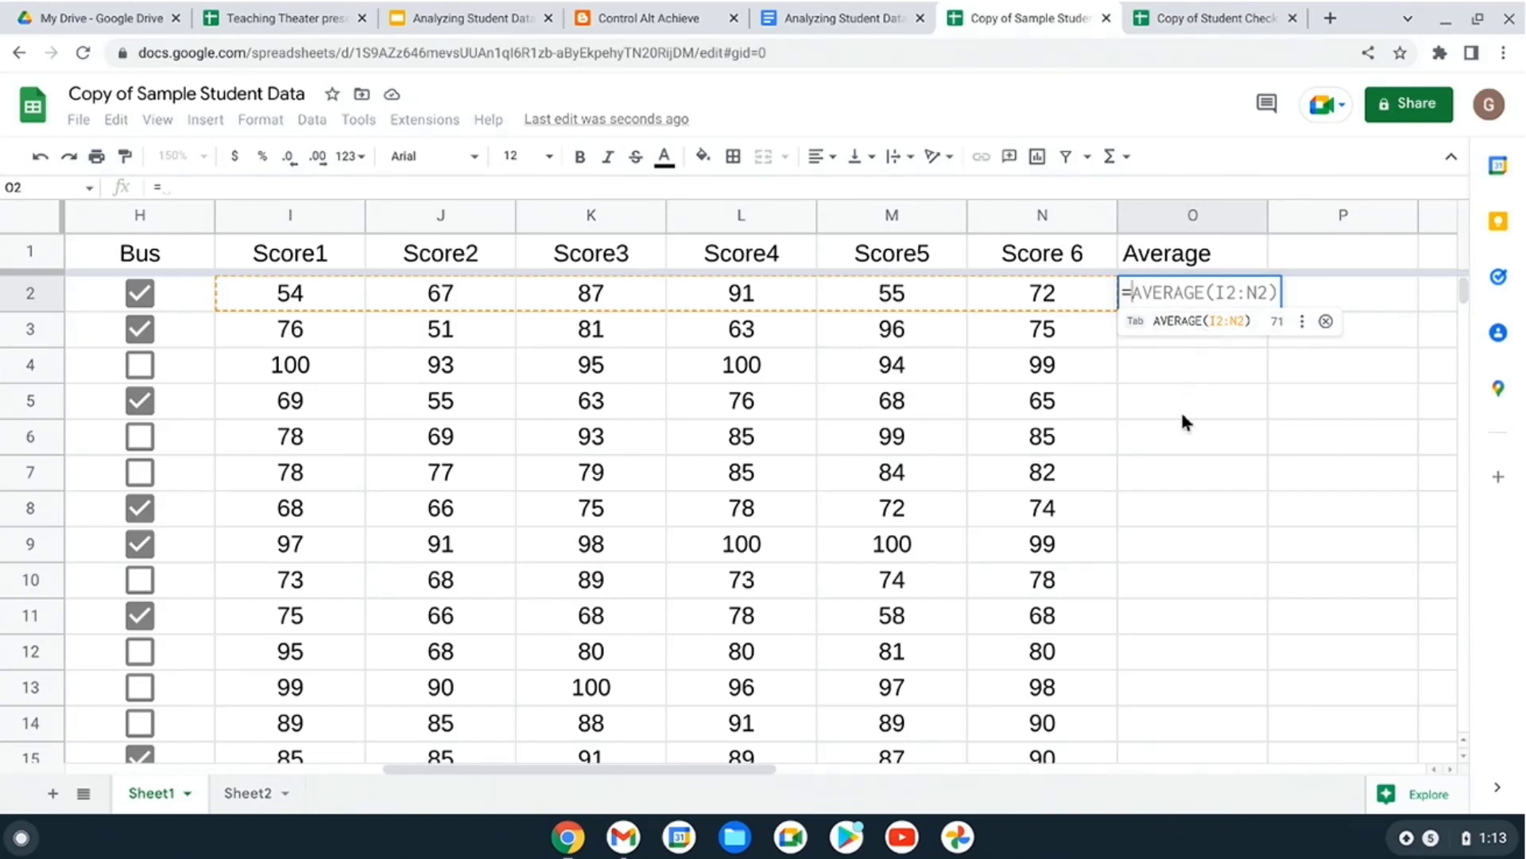
pyautogui.write('AVER')
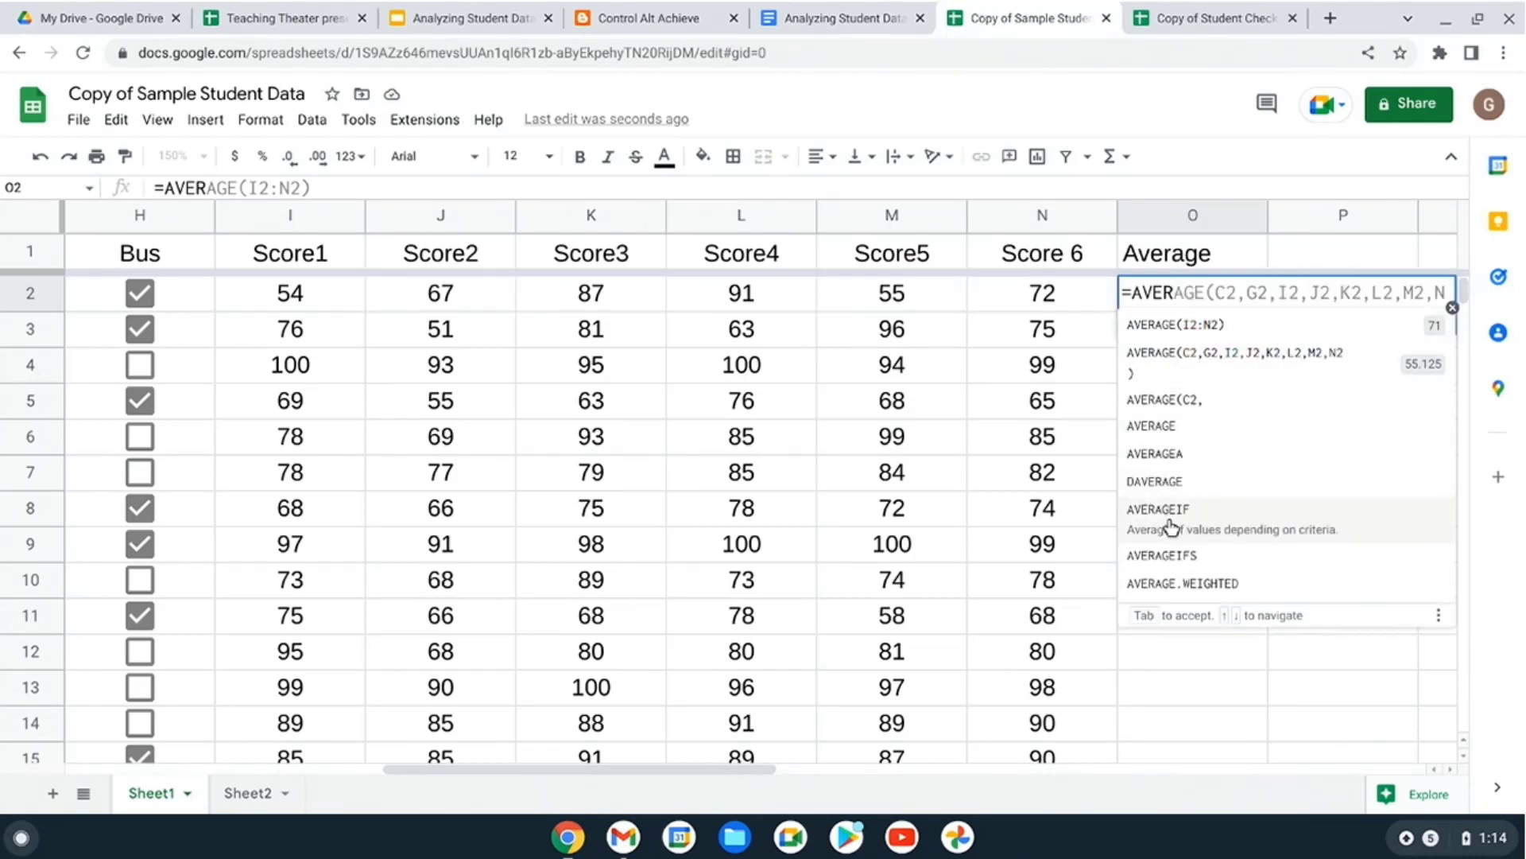
pyautogui.click(1156, 427)
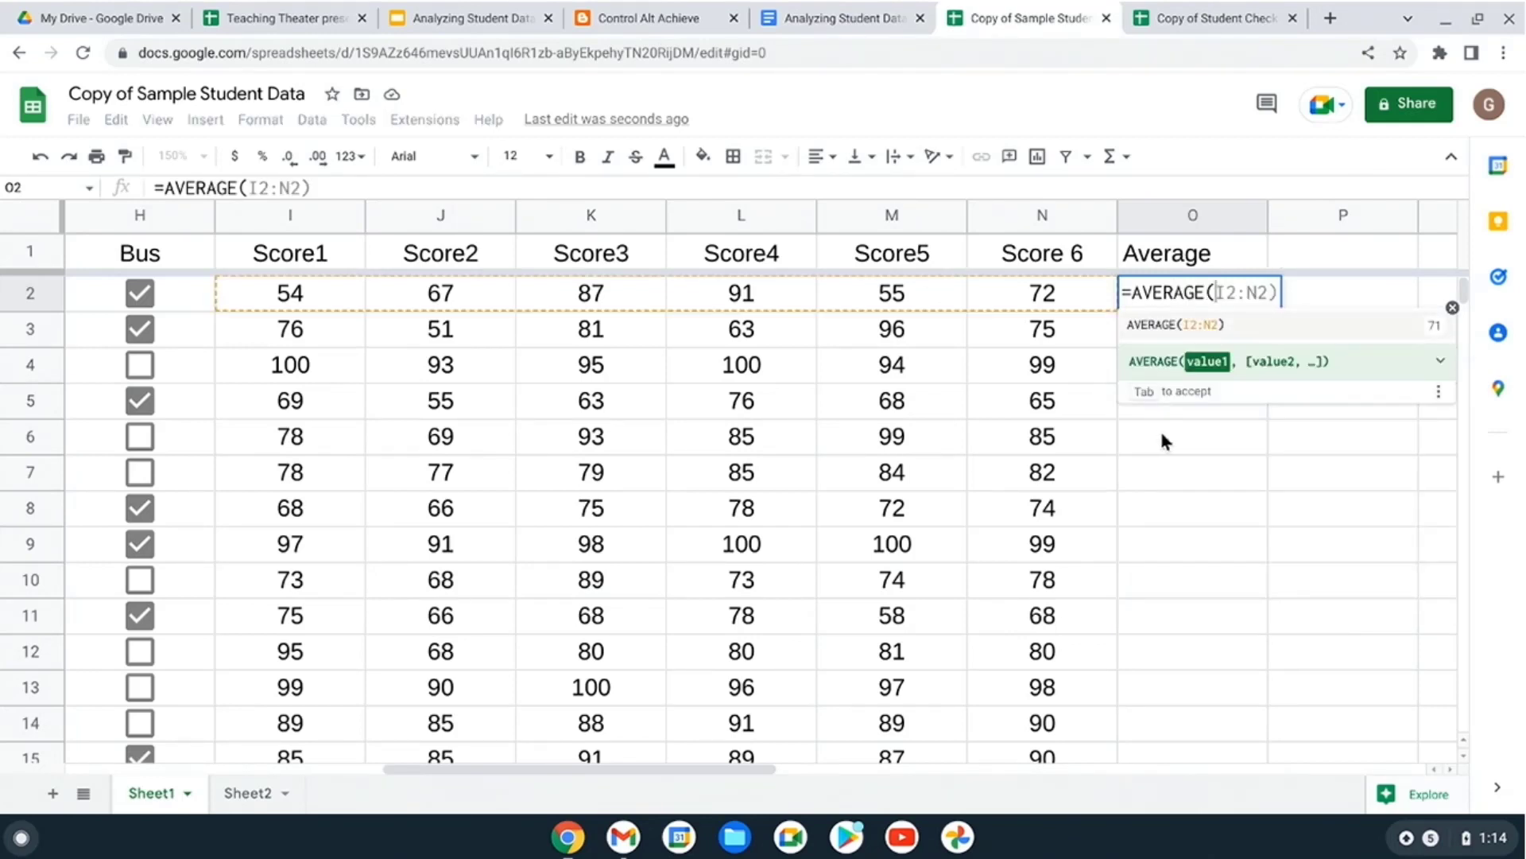
pyautogui.click(1442, 363)
pyautogui.scroll(-1, 1351, 453)
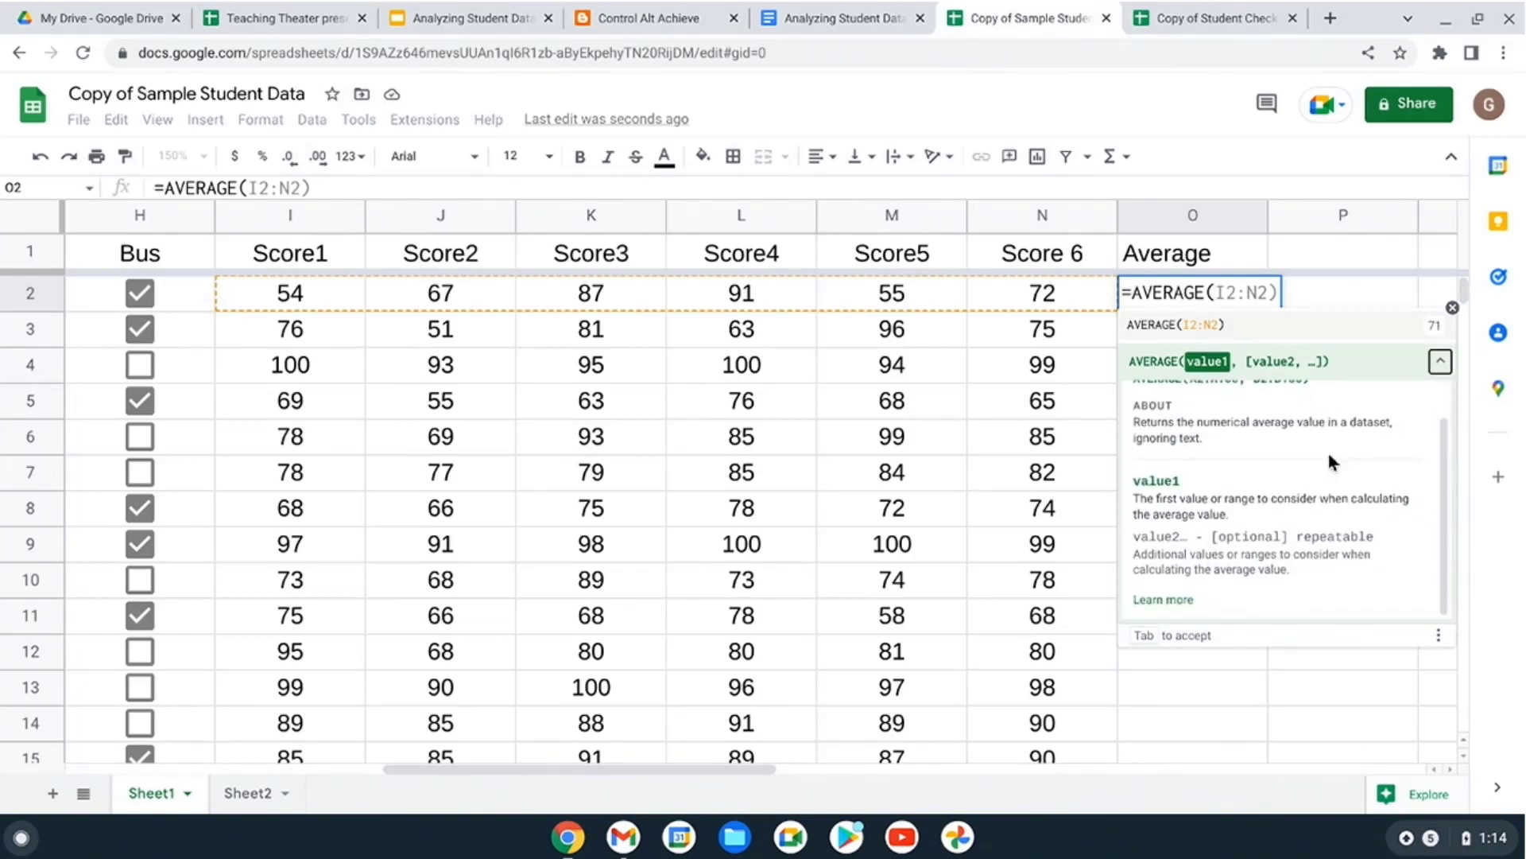
pyautogui.scroll(1, 1329, 457)
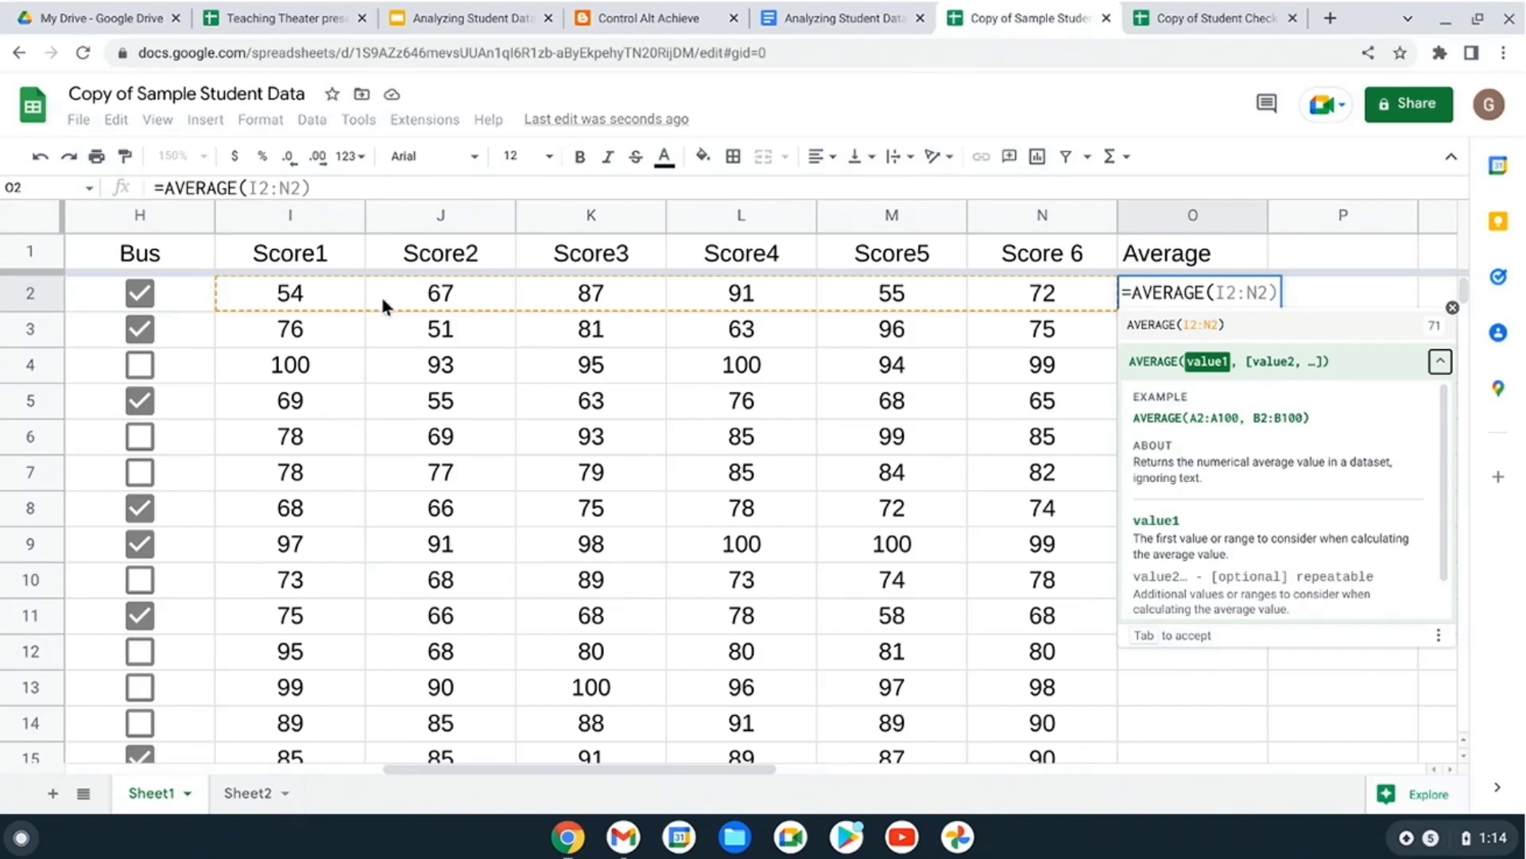
# - Complete the AVERAGE formula in O2 with the first student's six scores, range I2:N2
pyautogui.click(1215, 292)
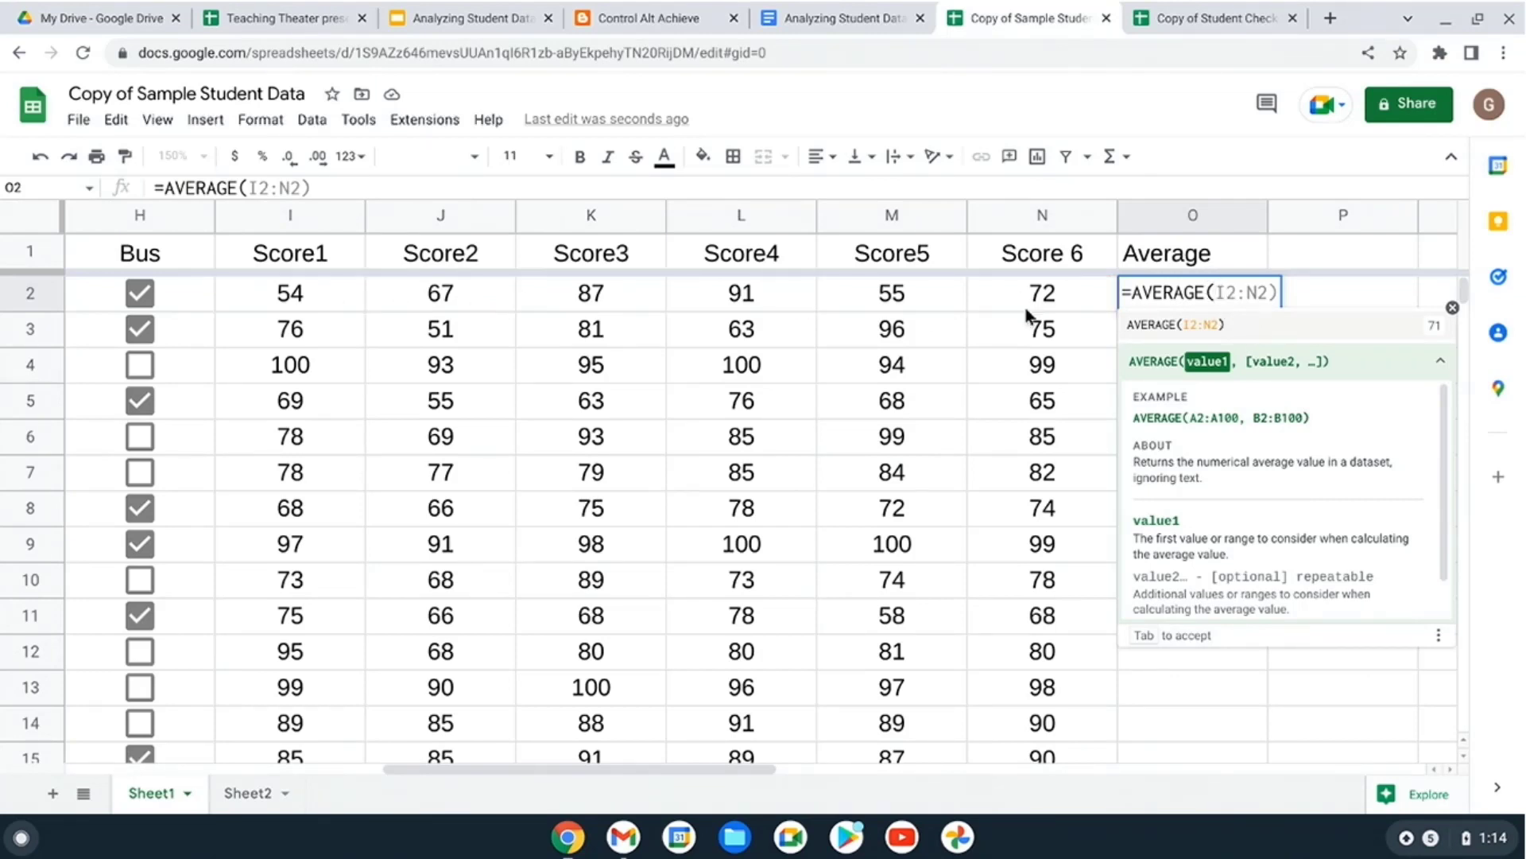
pyautogui.moveTo(334, 294); pyautogui.dragTo(1024, 300)
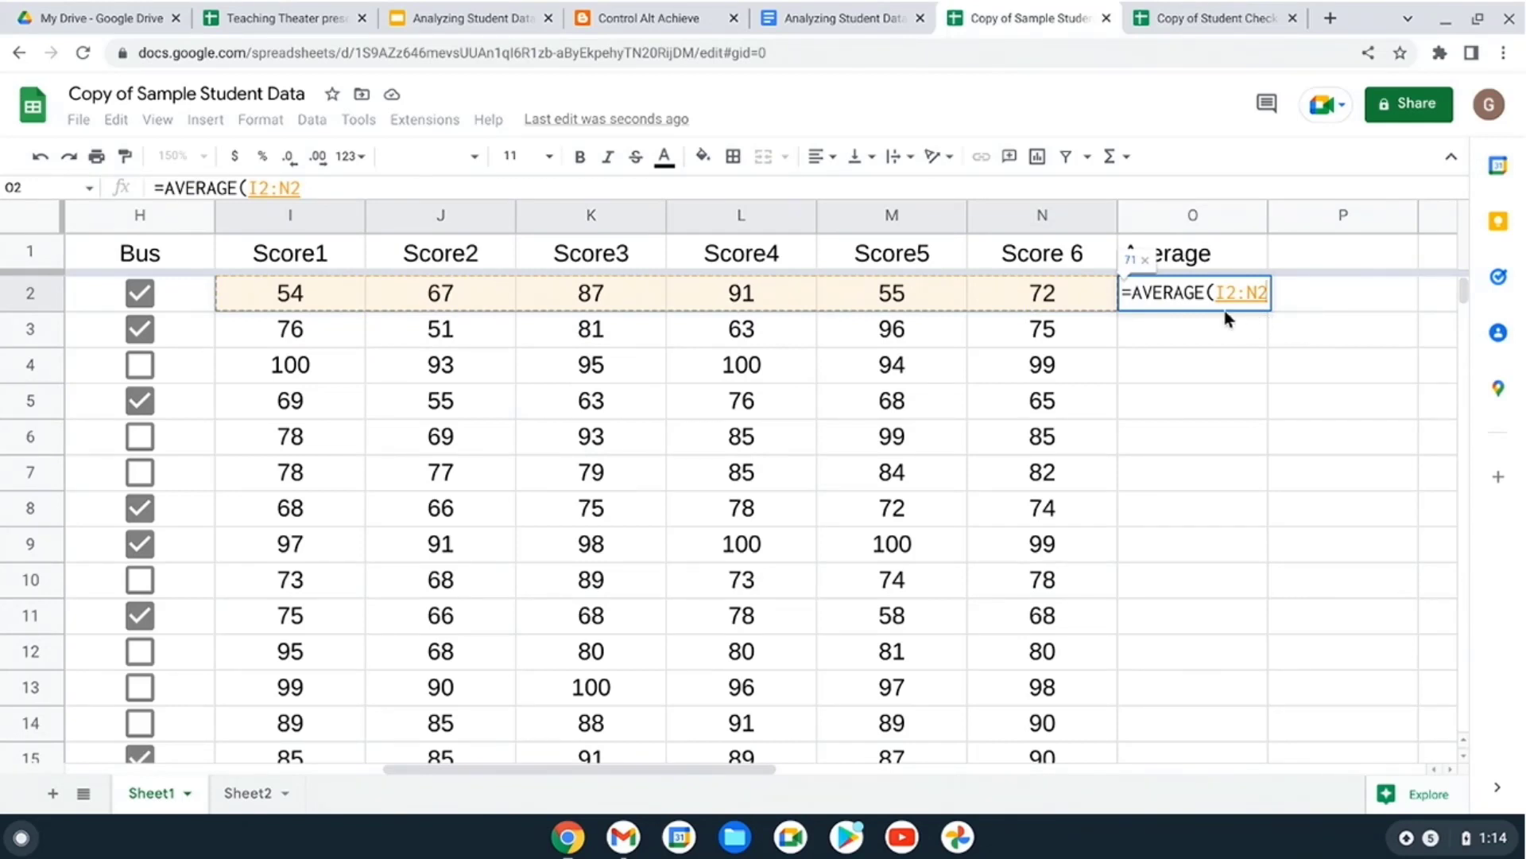
pyautogui.press('Return')
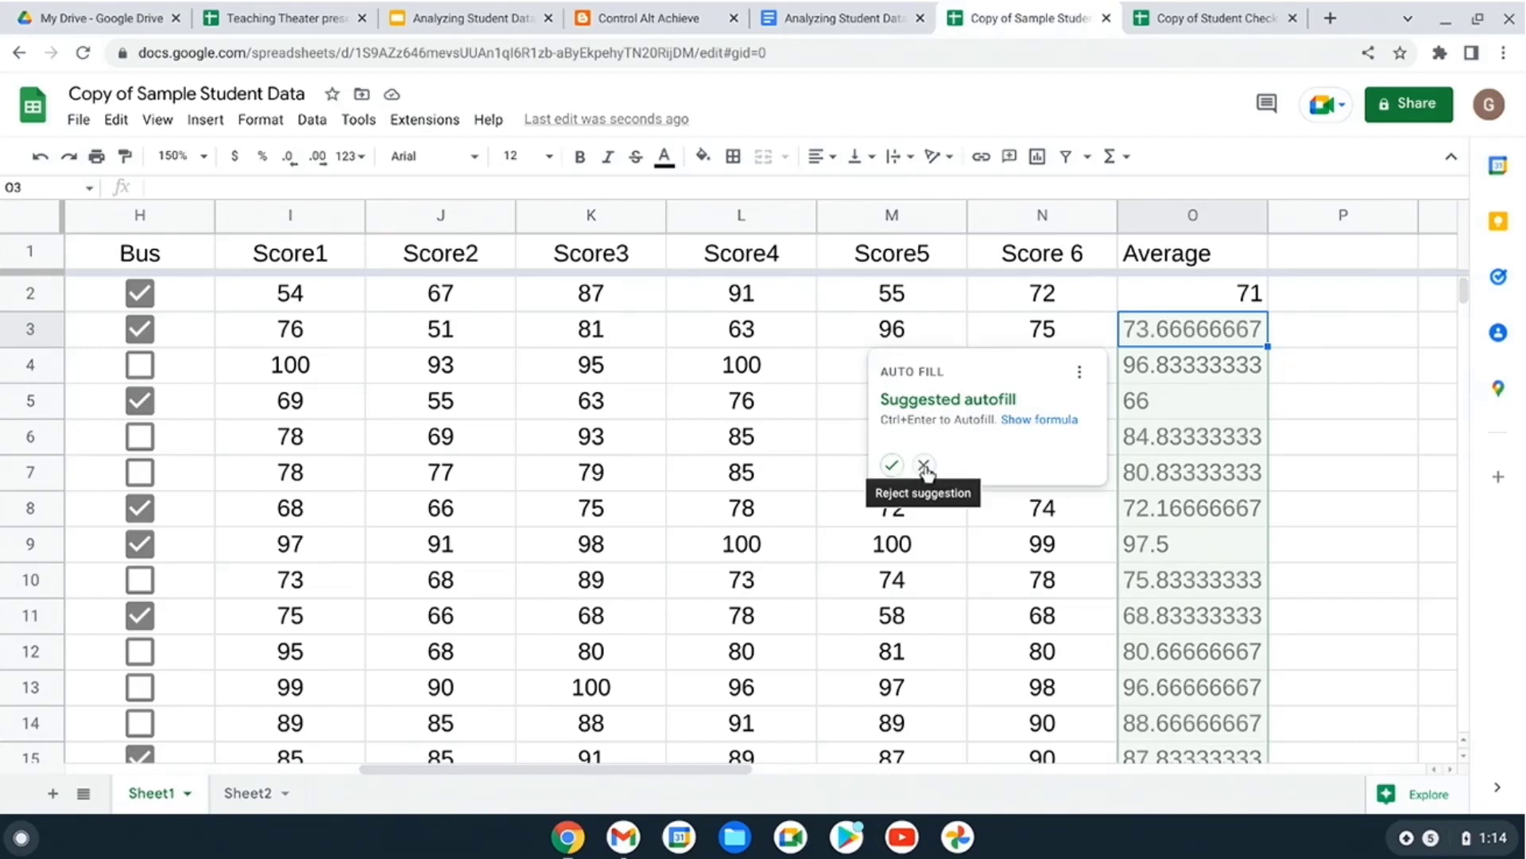
# - Dismiss the autofill suggestion and fill the O2 average formula down the Average column for all student rows
pyautogui.click(1303, 440)
pyautogui.click(1219, 302)
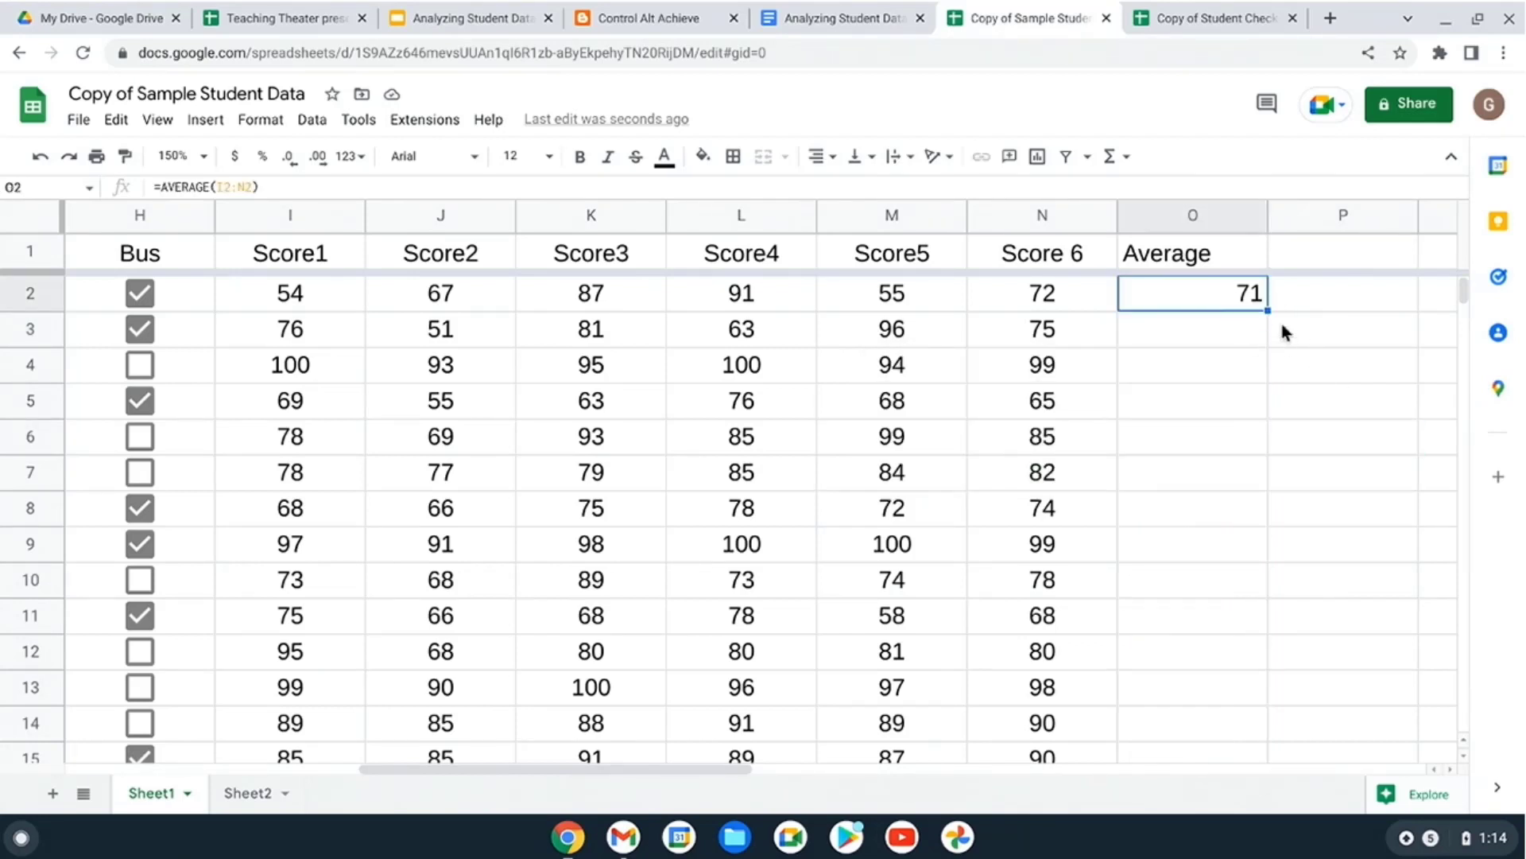
pyautogui.moveTo(1269, 312); pyautogui.dragTo(1274, 450)
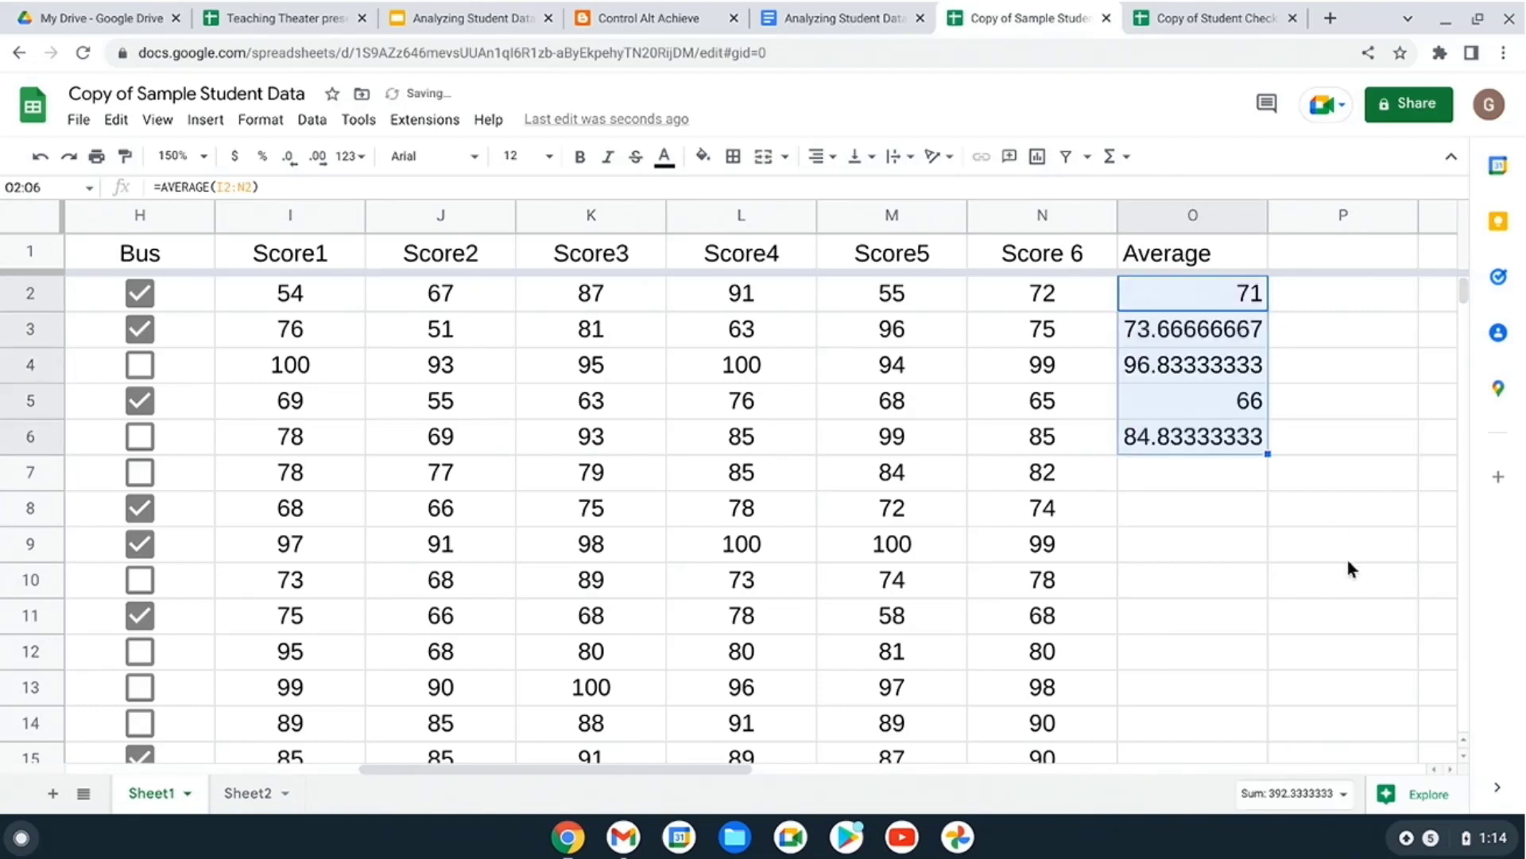
pyautogui.doubleClick(1267, 454)
pyautogui.scroll(-7, 1267, 454)
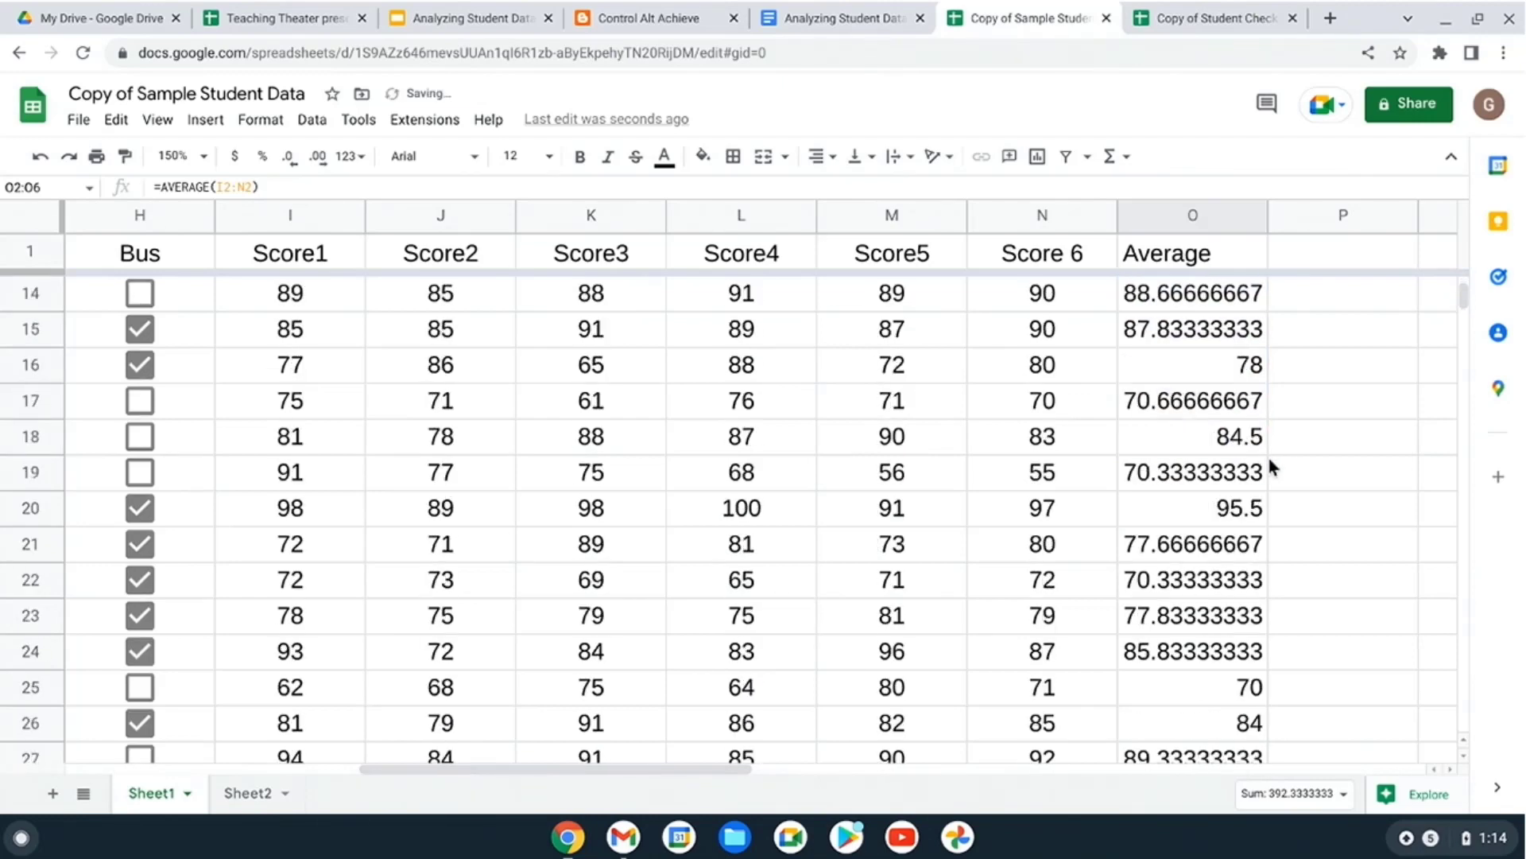
pyautogui.scroll(7, 1267, 461)
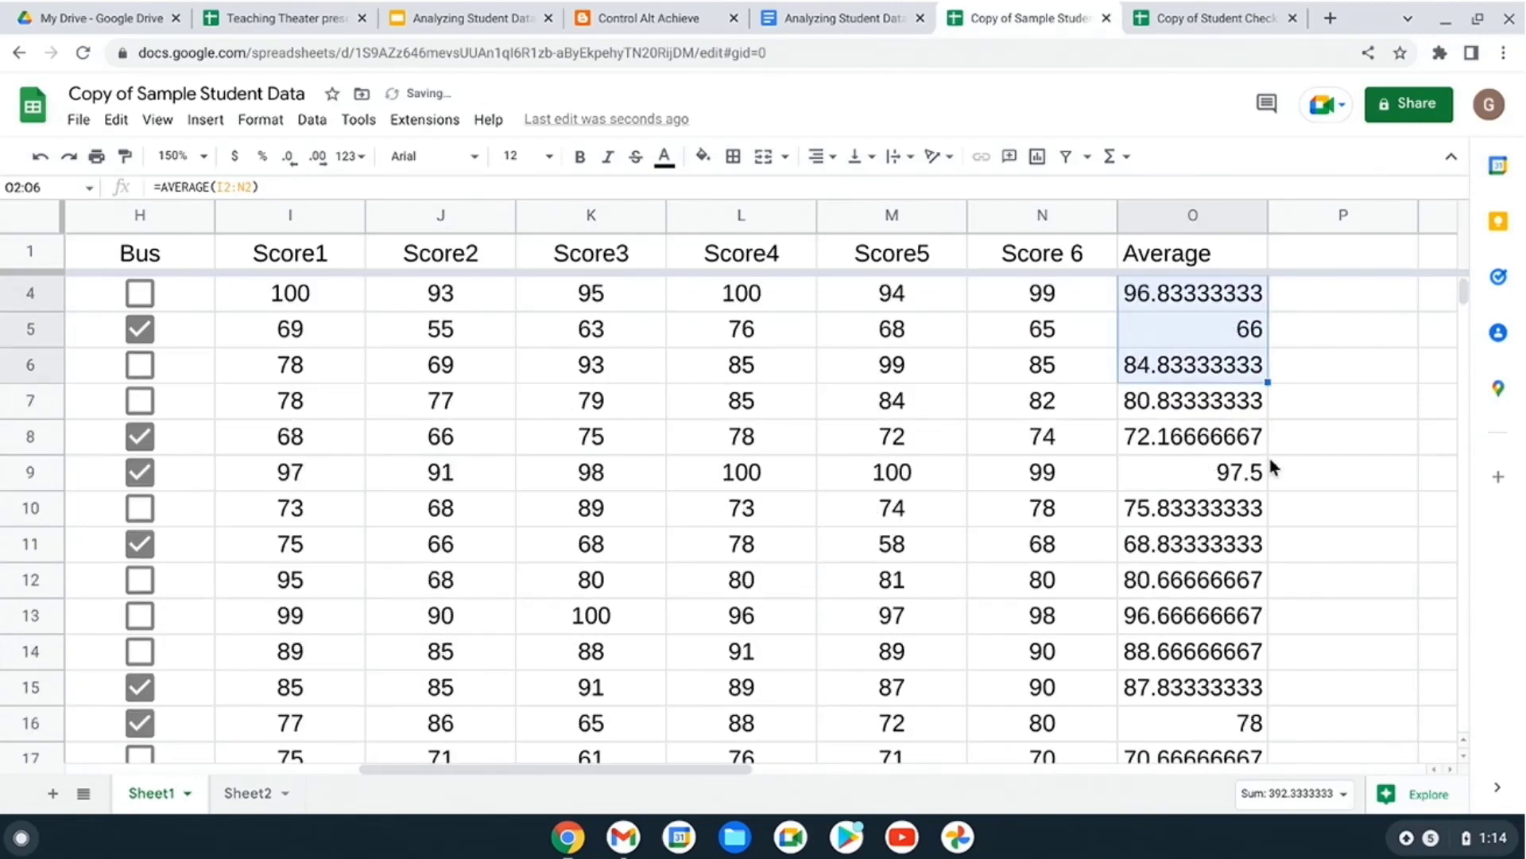
# - Reduce the decimal places of the whole Average column to show whole numbers
pyautogui.click(1180, 219)
pyautogui.click(286, 159)
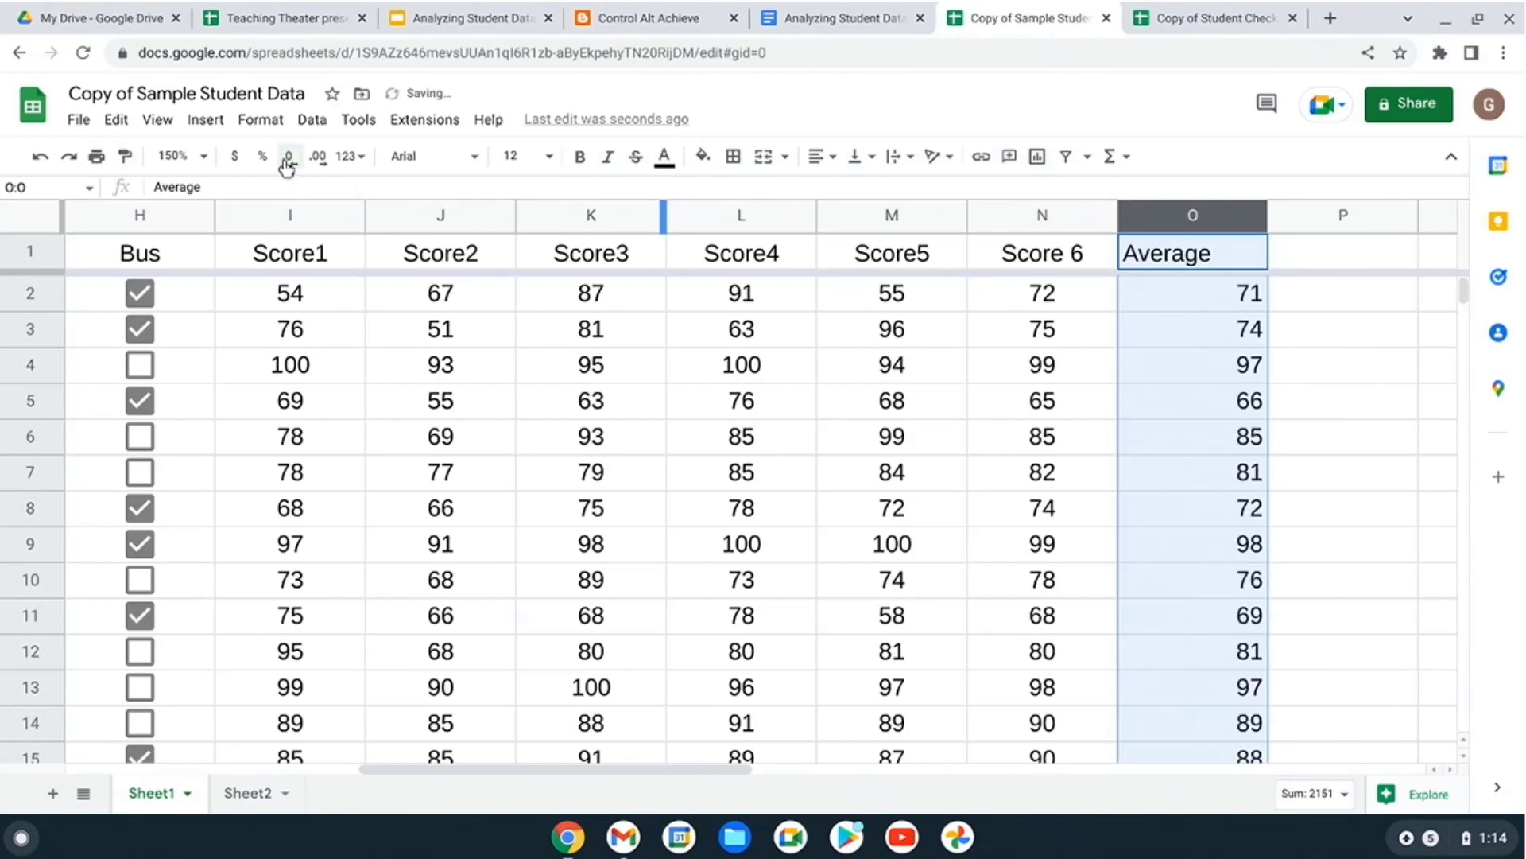
# - Increase the Average column's decimal places to show two decimals for every student
pyautogui.click(318, 159)
pyautogui.click(318, 159)
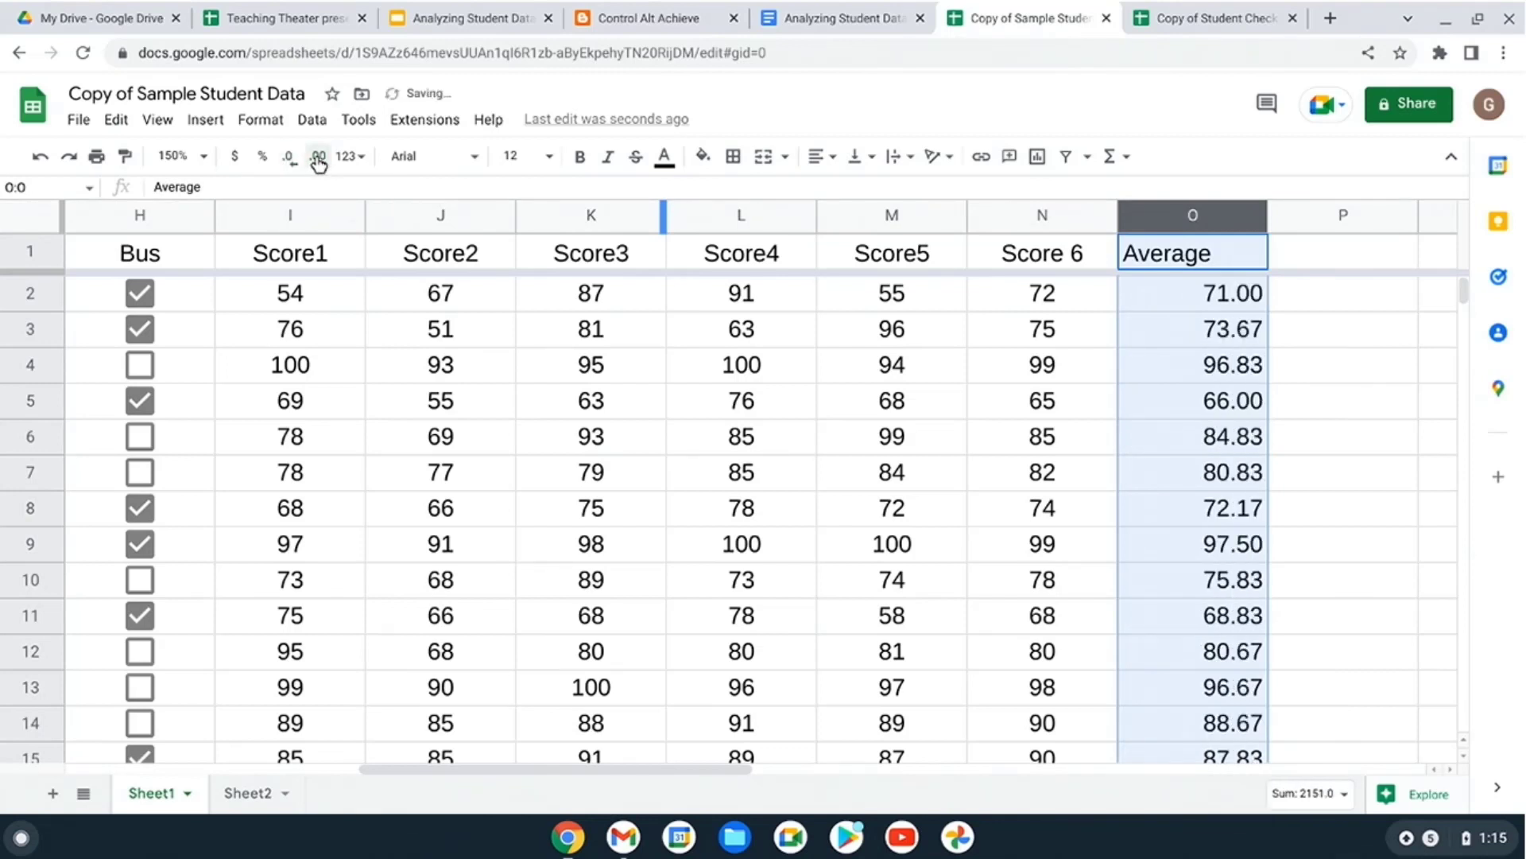
pyautogui.click(1315, 369)
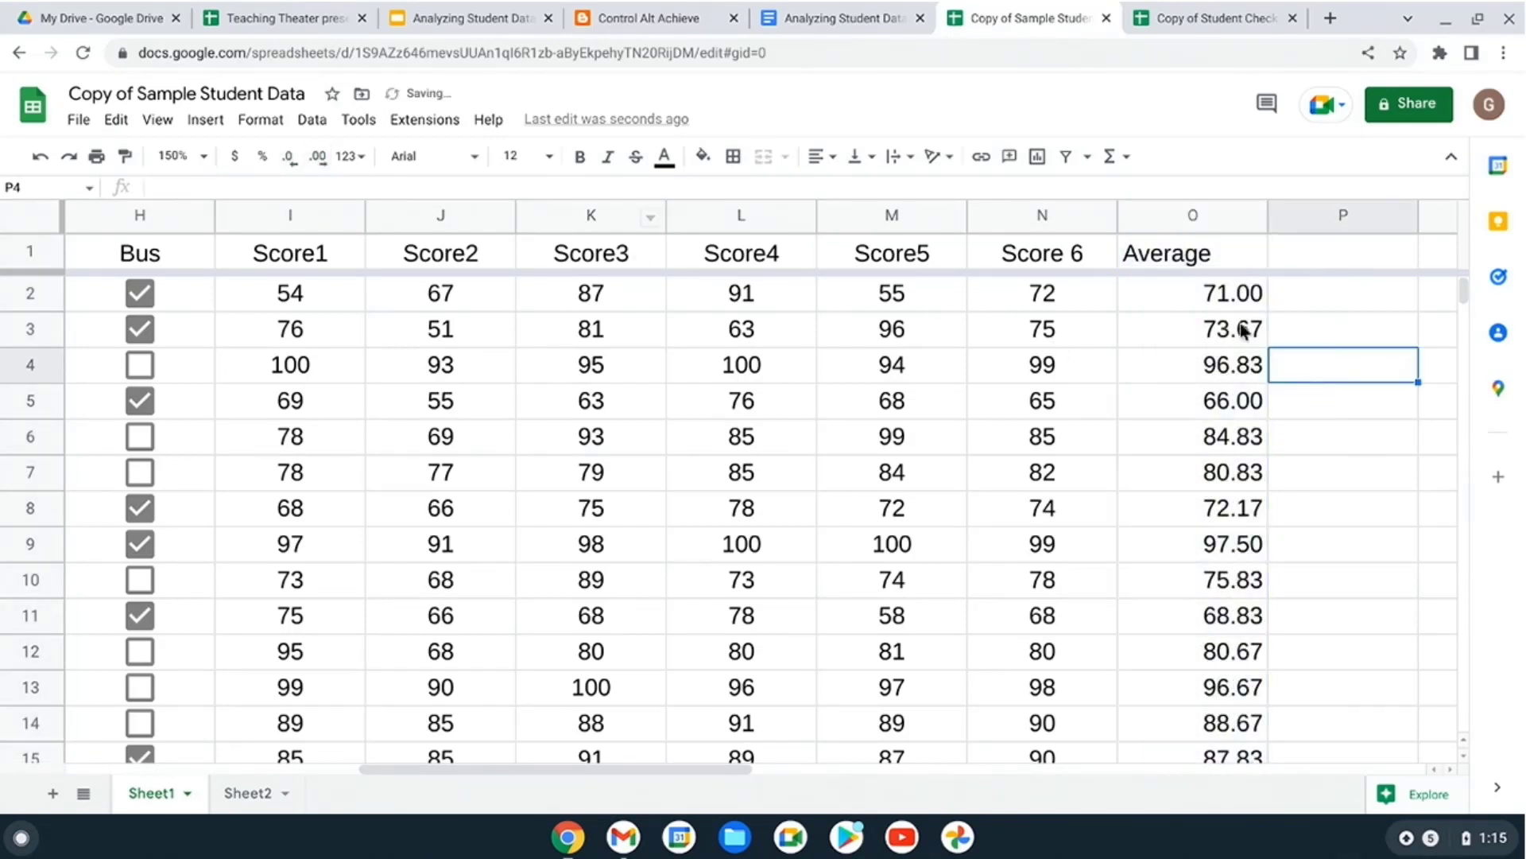
# - Switch to the presentation, advance it to the Charts and Graphs slide, and return to the sample student data spreadsheet
pyautogui.click(461, 32)
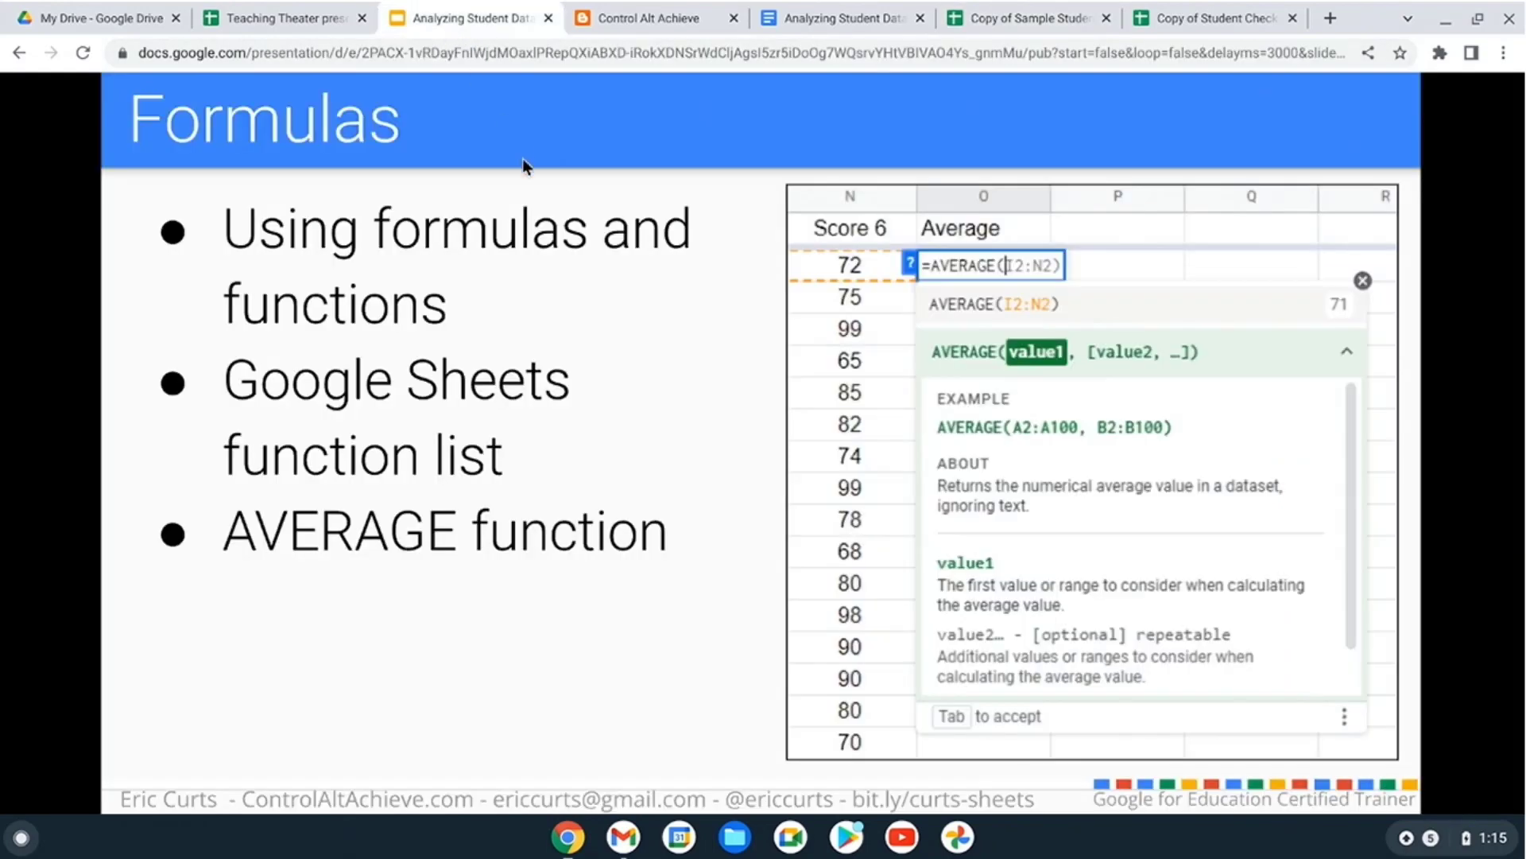
pyautogui.click(523, 260)
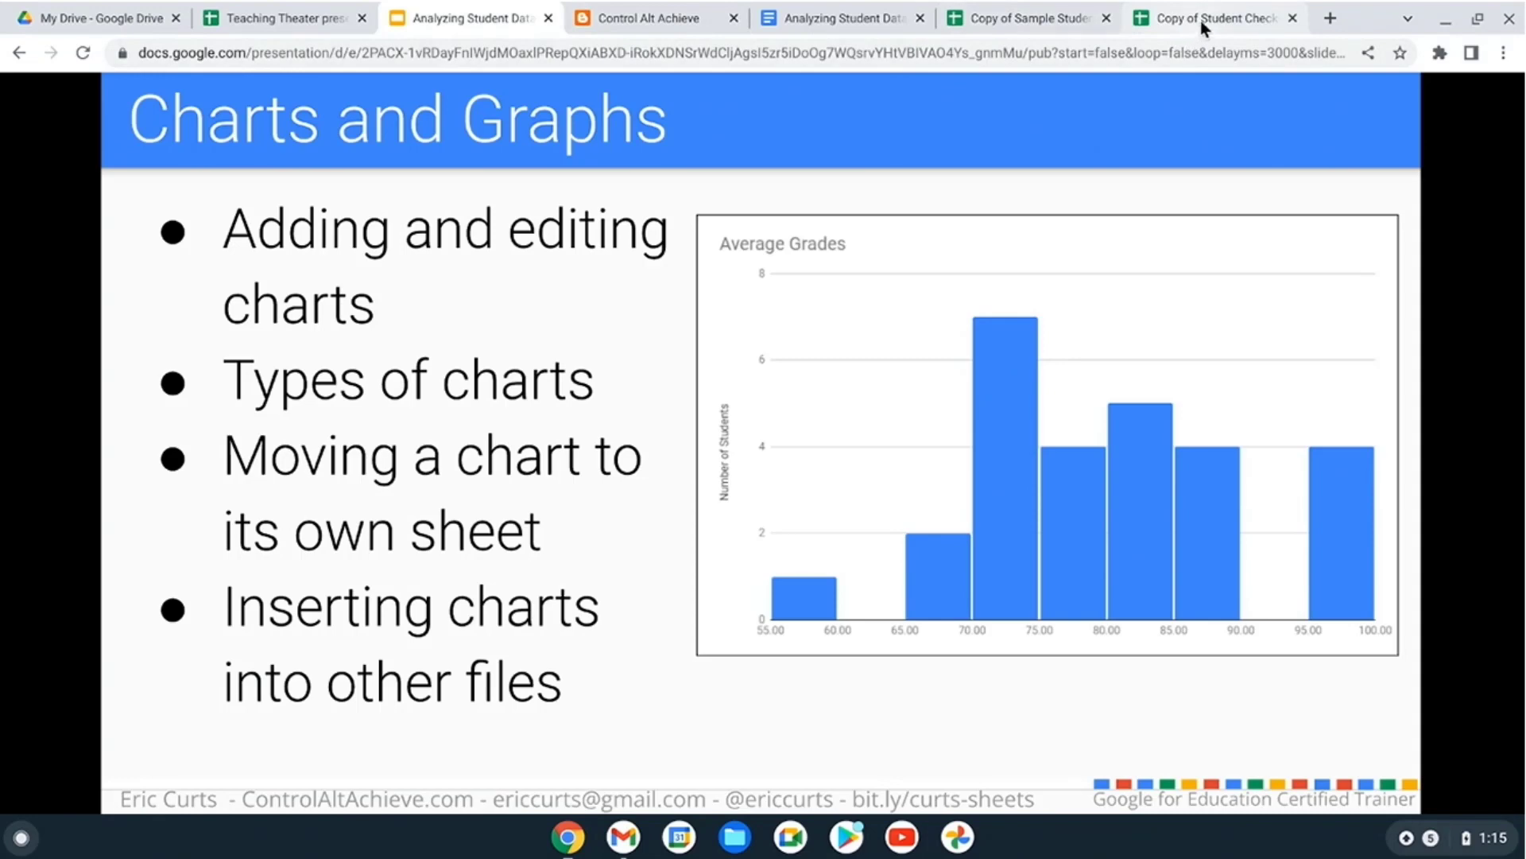
pyautogui.click(1032, 20)
# - Insert a chart based on the whole Average column O
pyautogui.click(1202, 217)
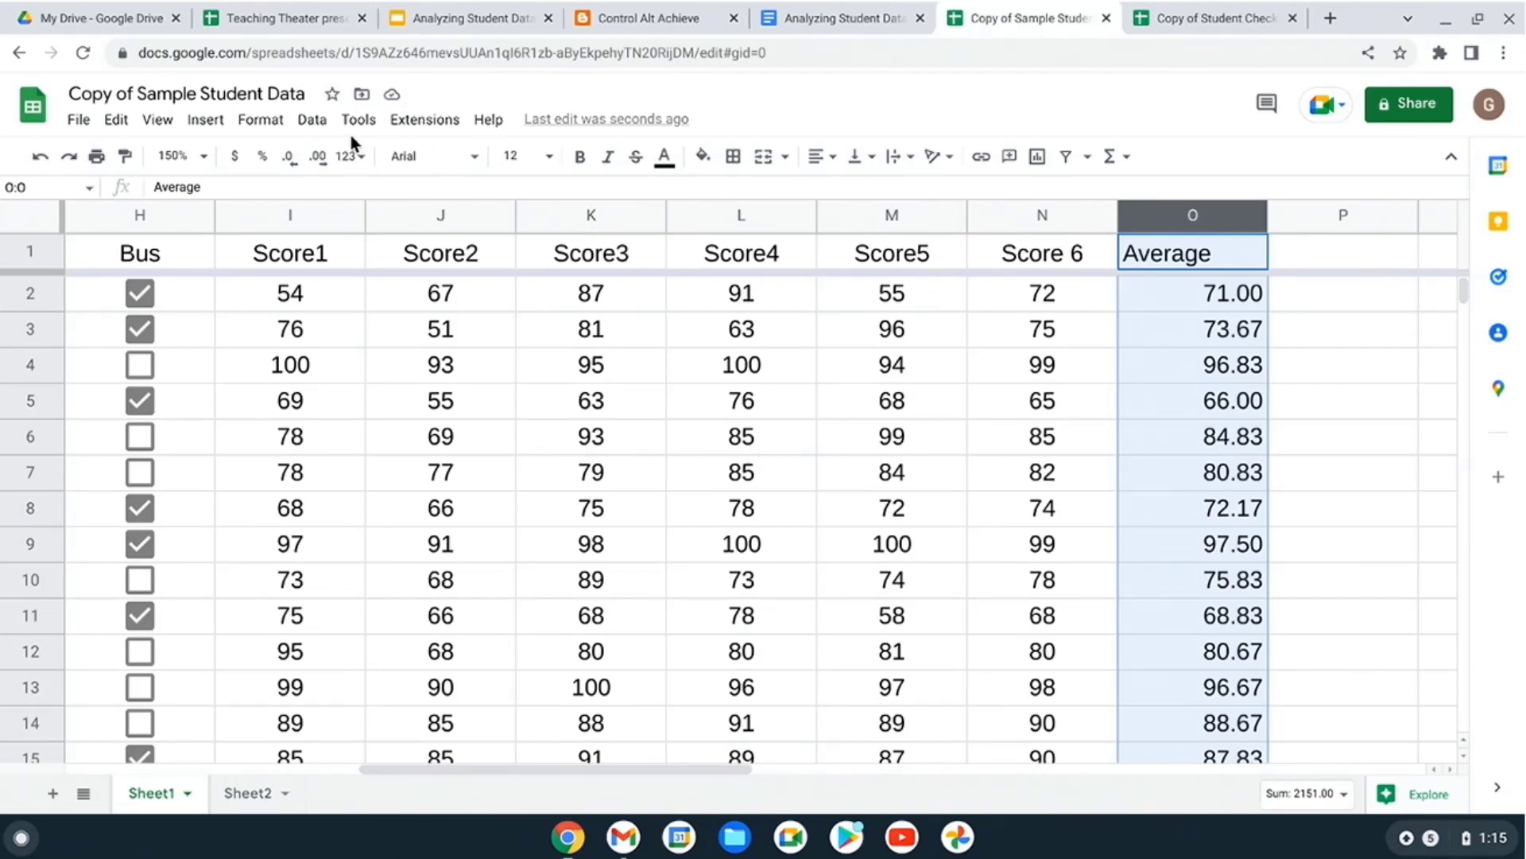
pyautogui.click(310, 122)
pyautogui.moveTo(205, 123)
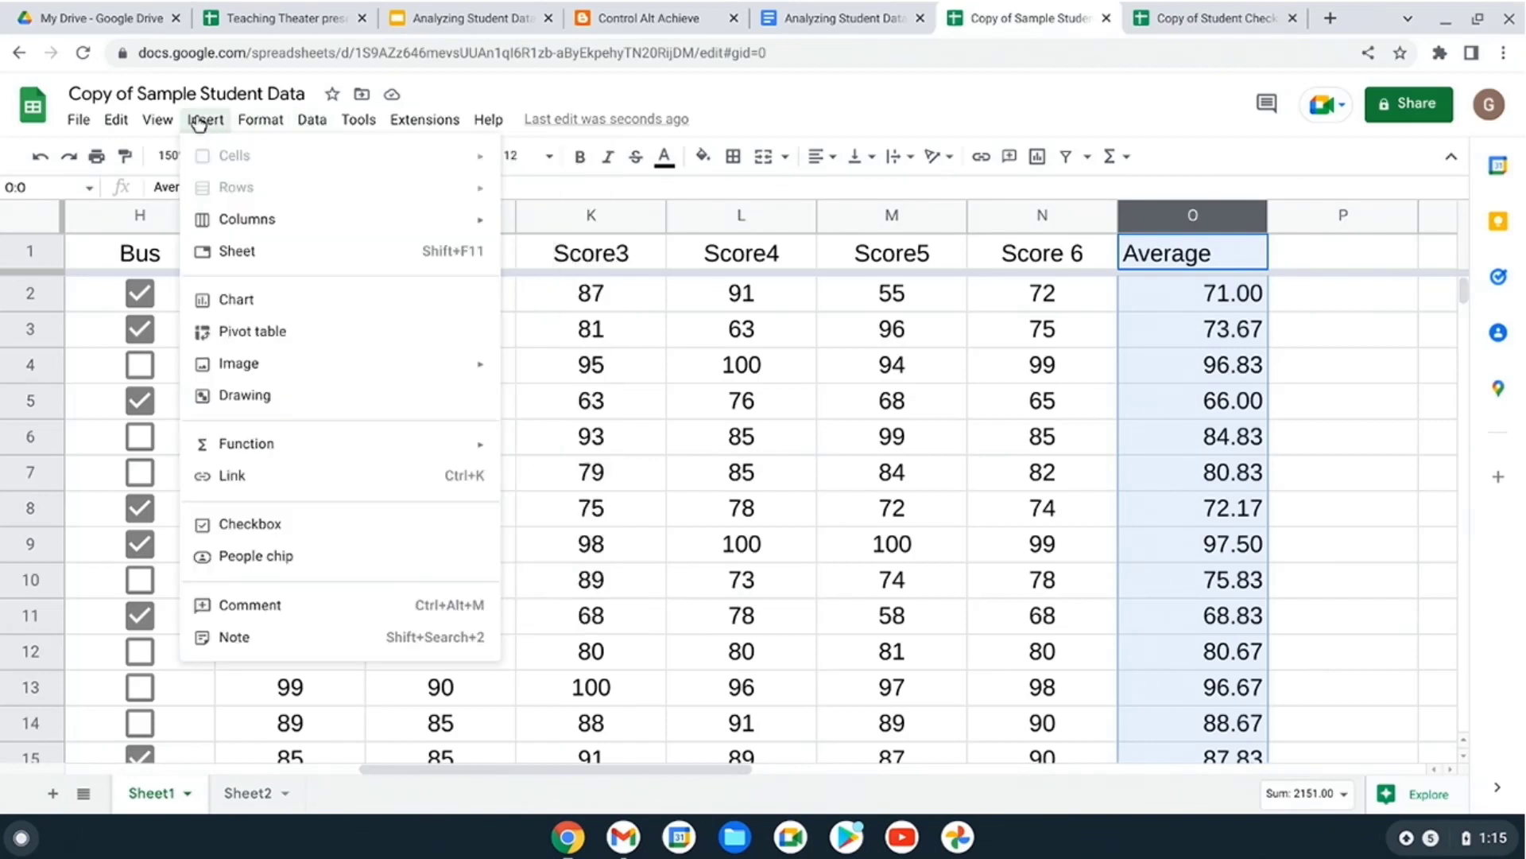
pyautogui.click(253, 306)
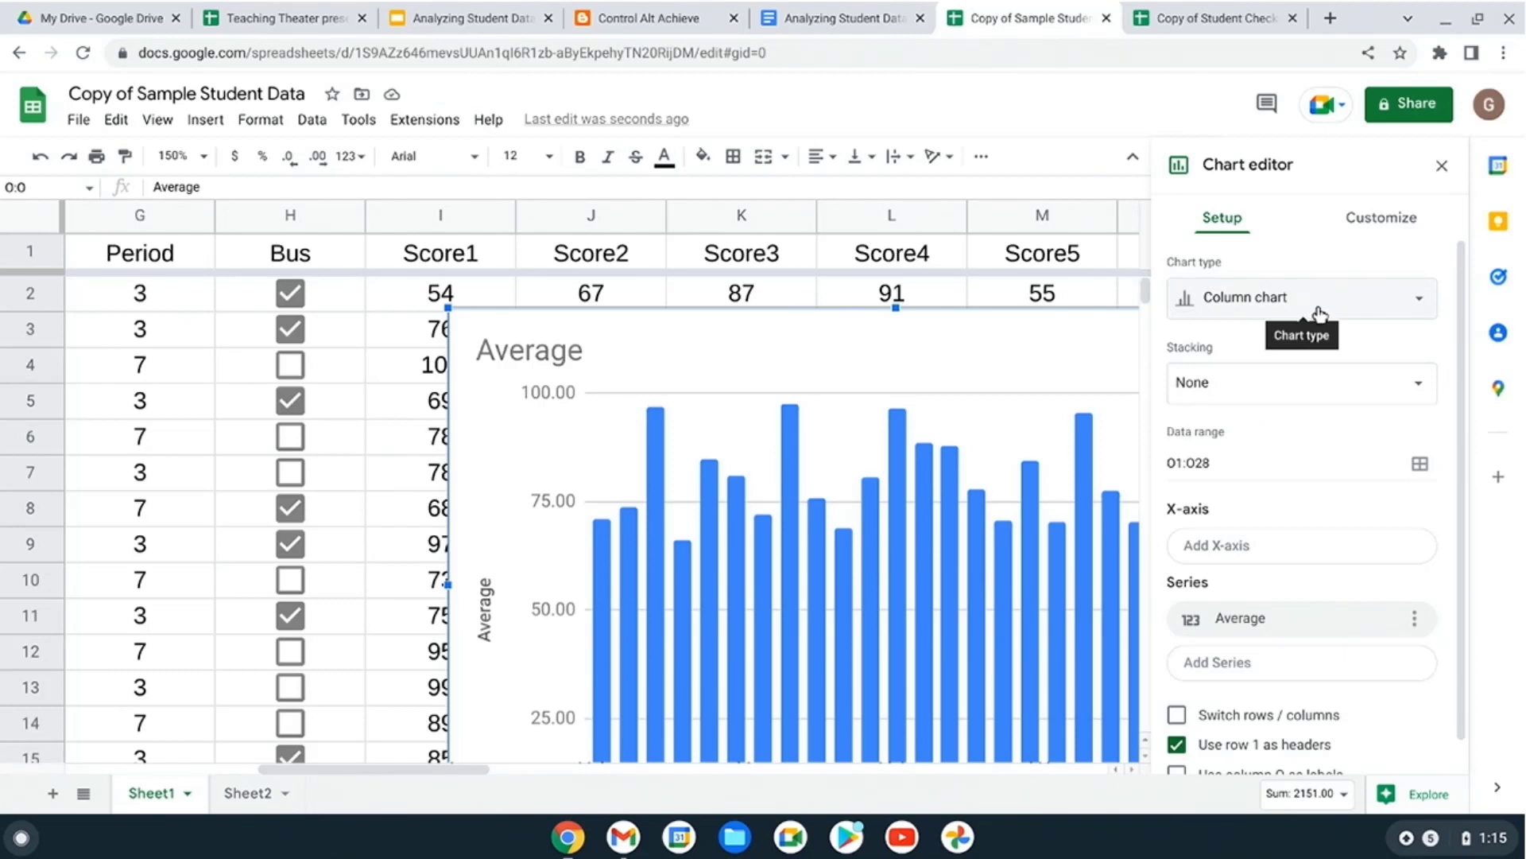
# - Change the chart type of the Average chart to a histogram chart
pyautogui.click(1324, 303)
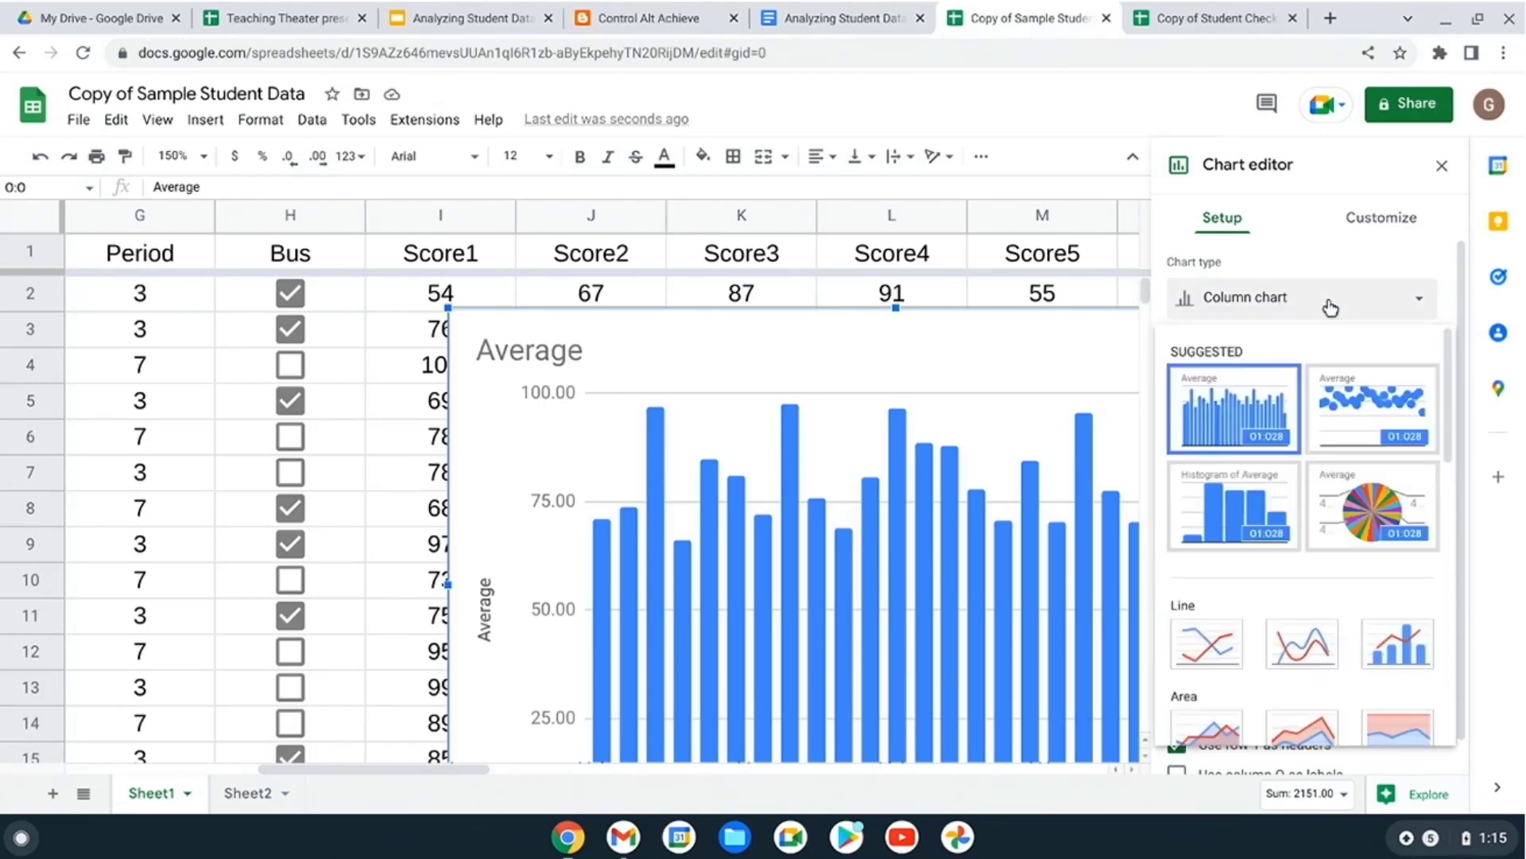
pyautogui.scroll(-7, 1326, 454)
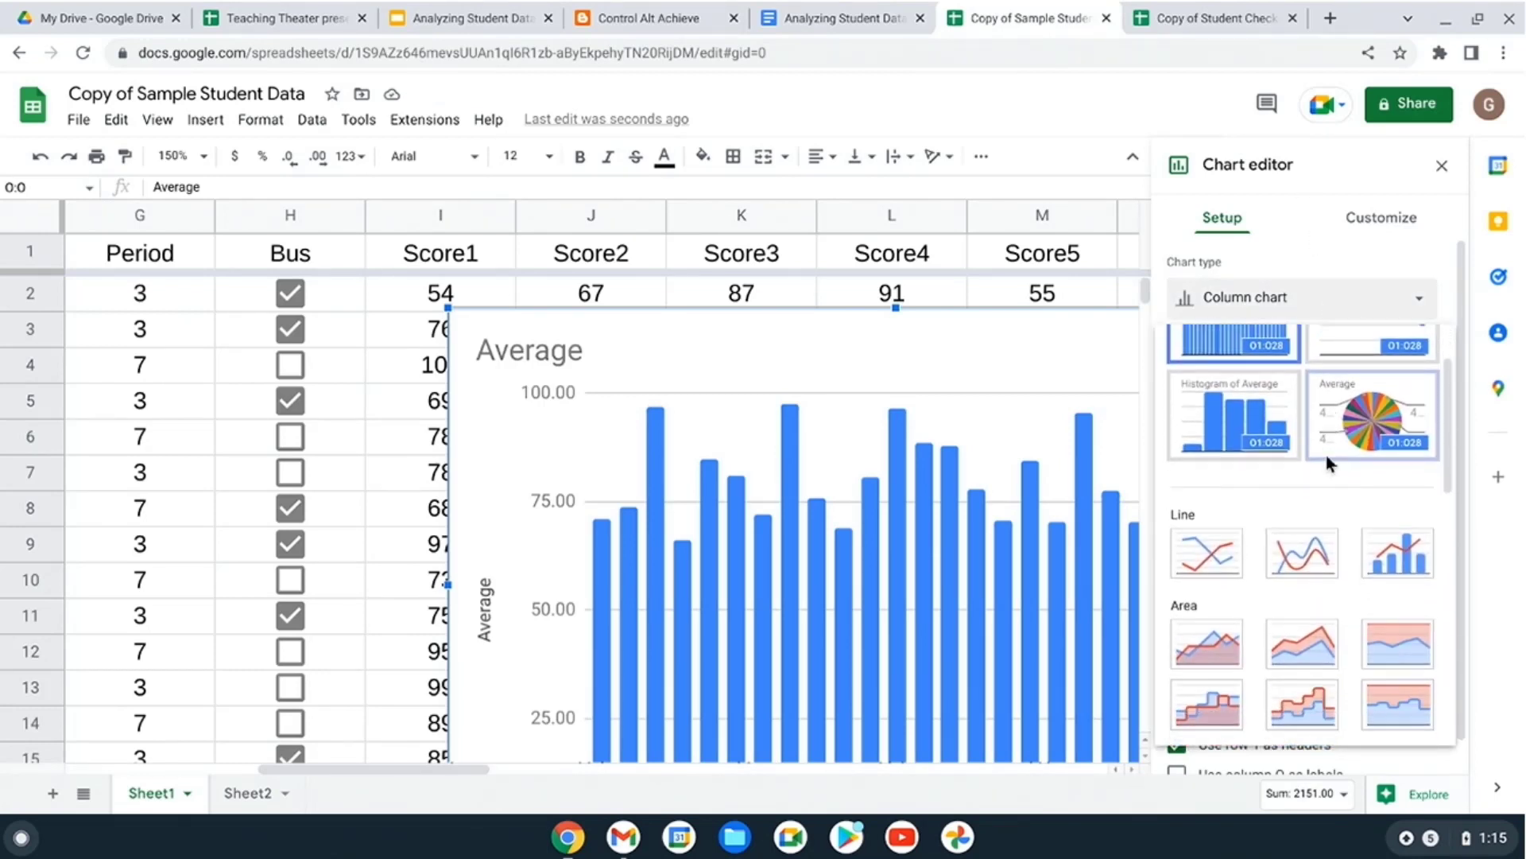
pyautogui.scroll(-2, 1329, 460)
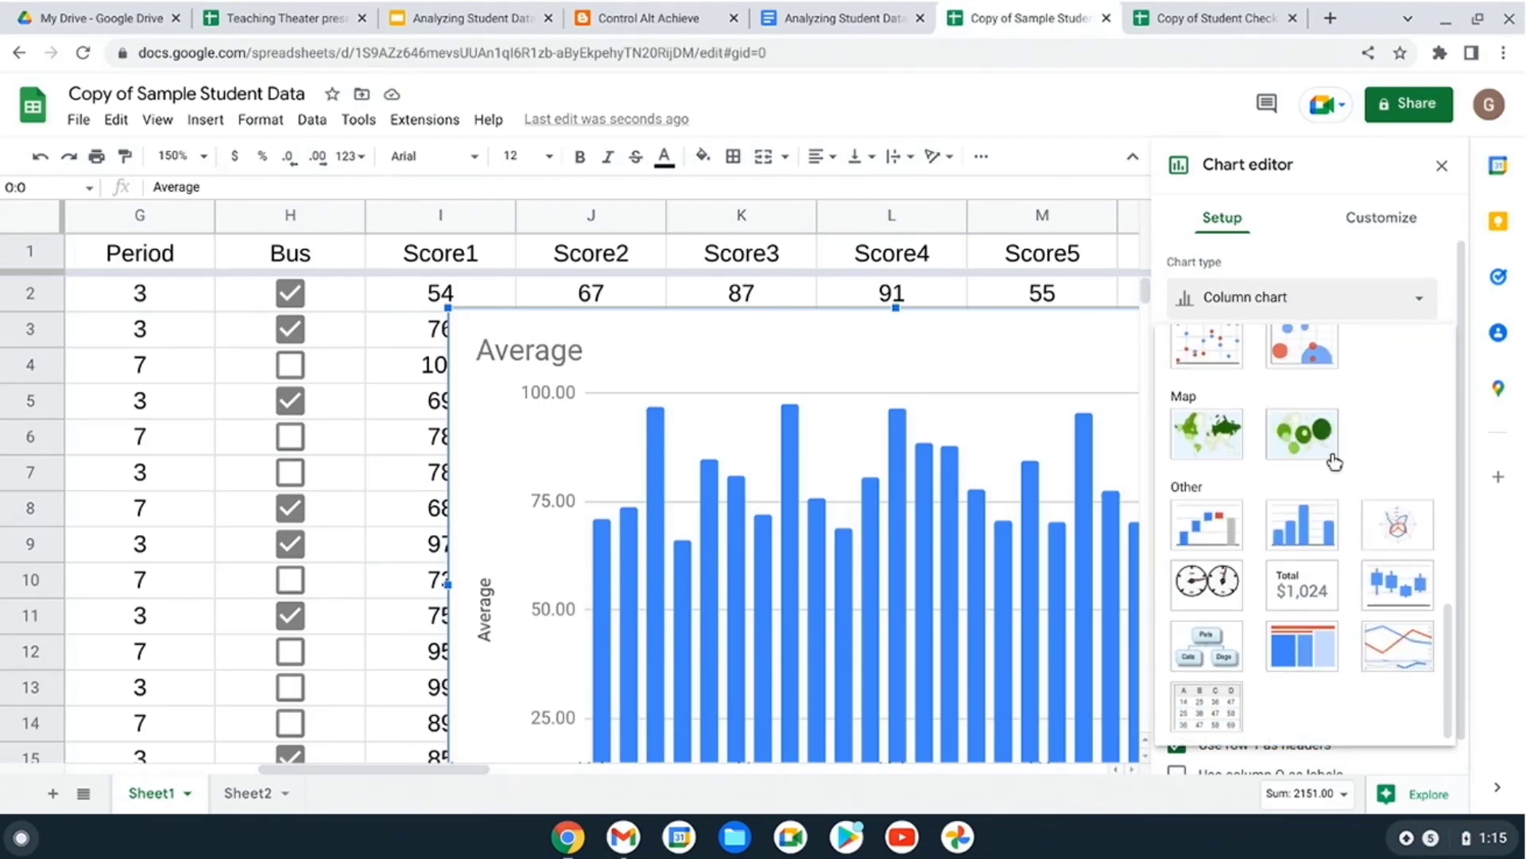
pyautogui.click(1300, 529)
pyautogui.scroll(-1, 1064, 510)
pyautogui.scroll(-2, 1060, 499)
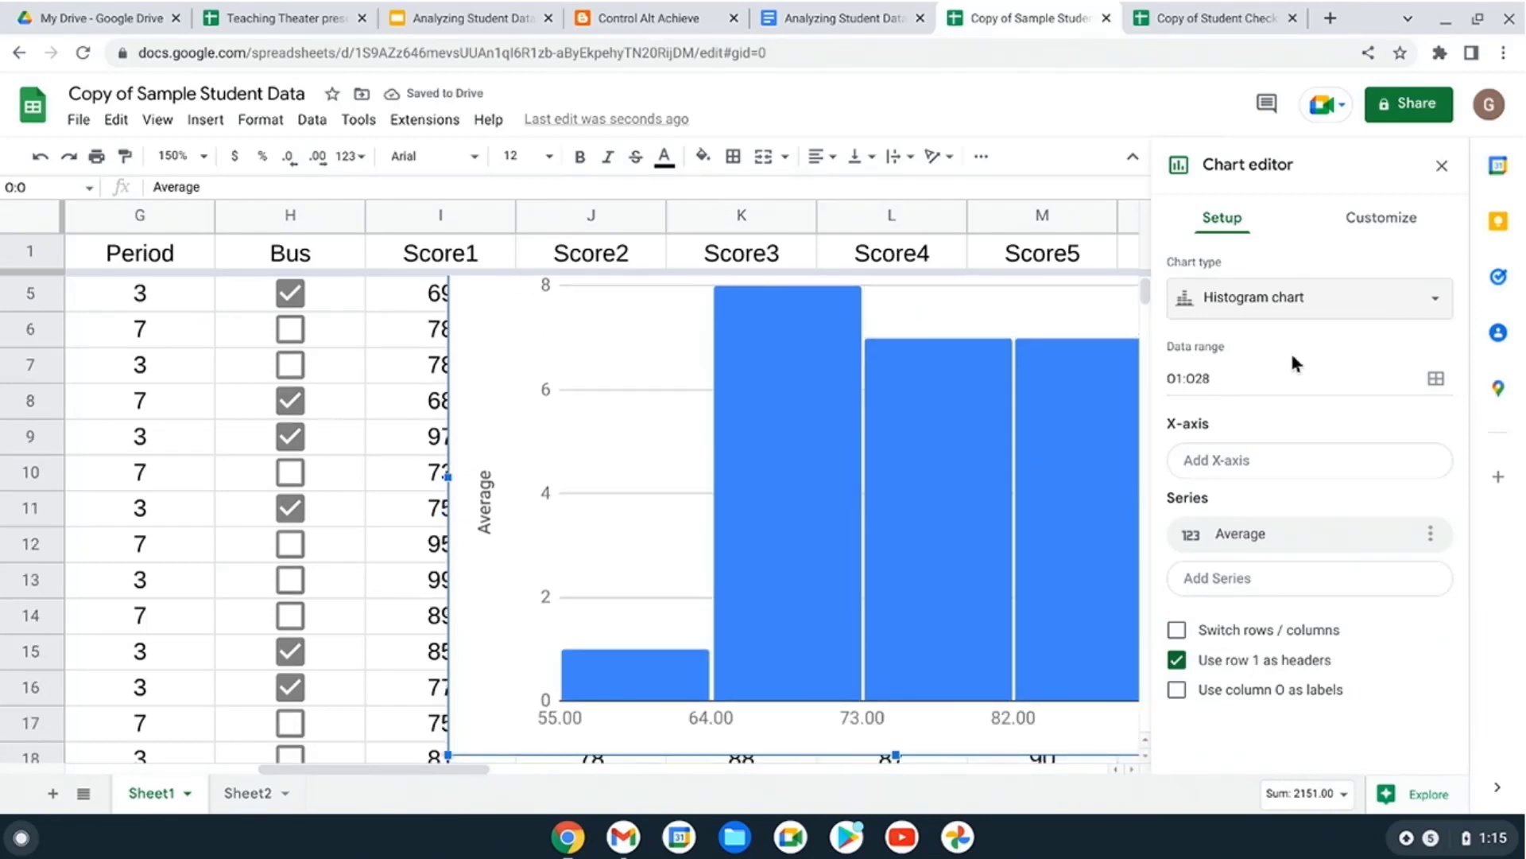
# - Set the histogram's bucket size to 5 and close the chart editor
pyautogui.click(1402, 226)
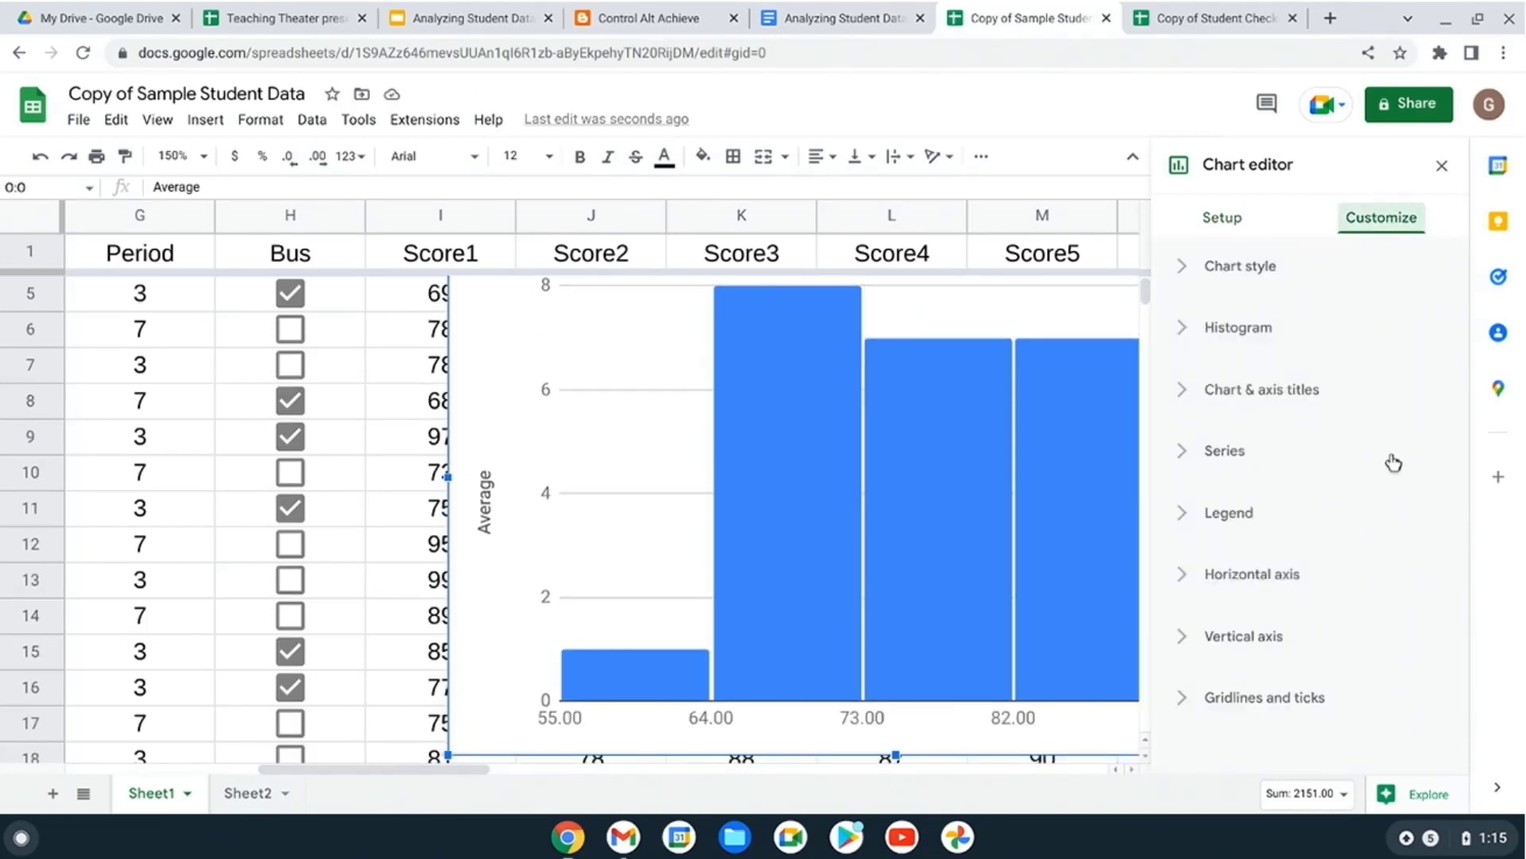
pyautogui.click(1182, 333)
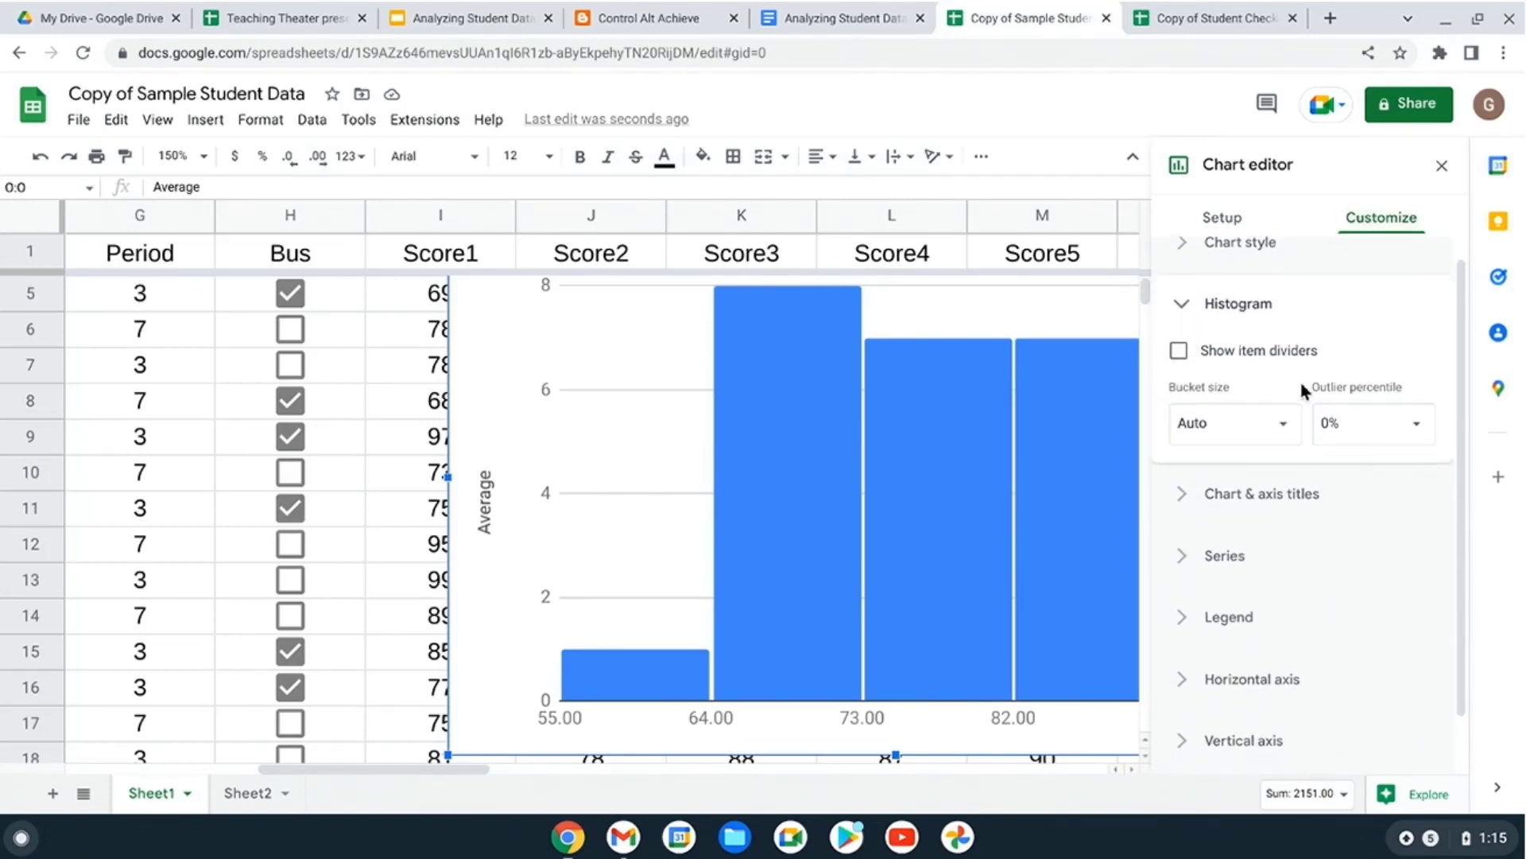
pyautogui.click(1285, 433)
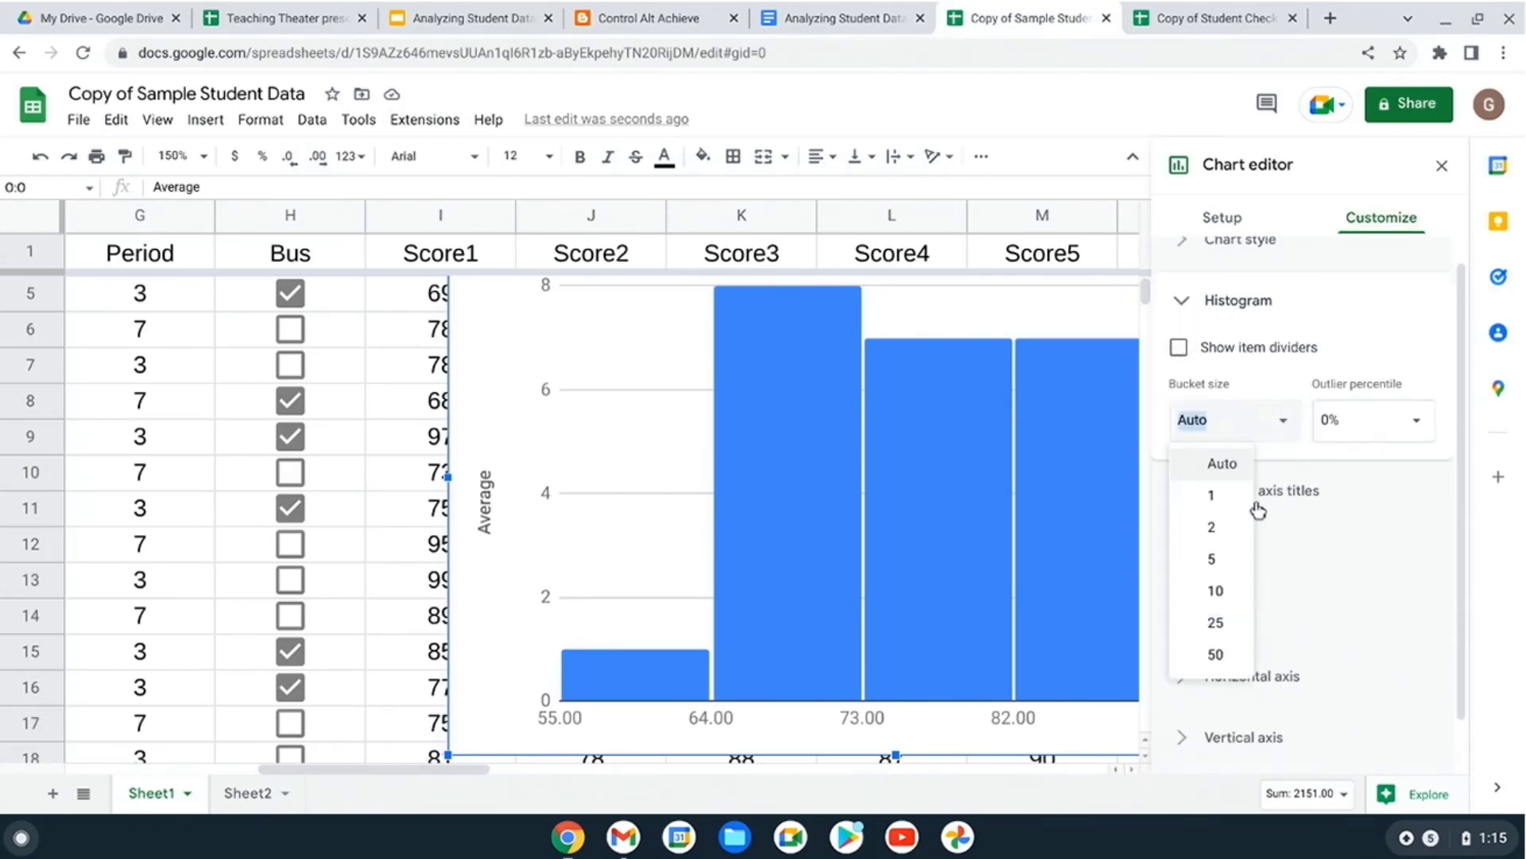
pyautogui.click(1232, 574)
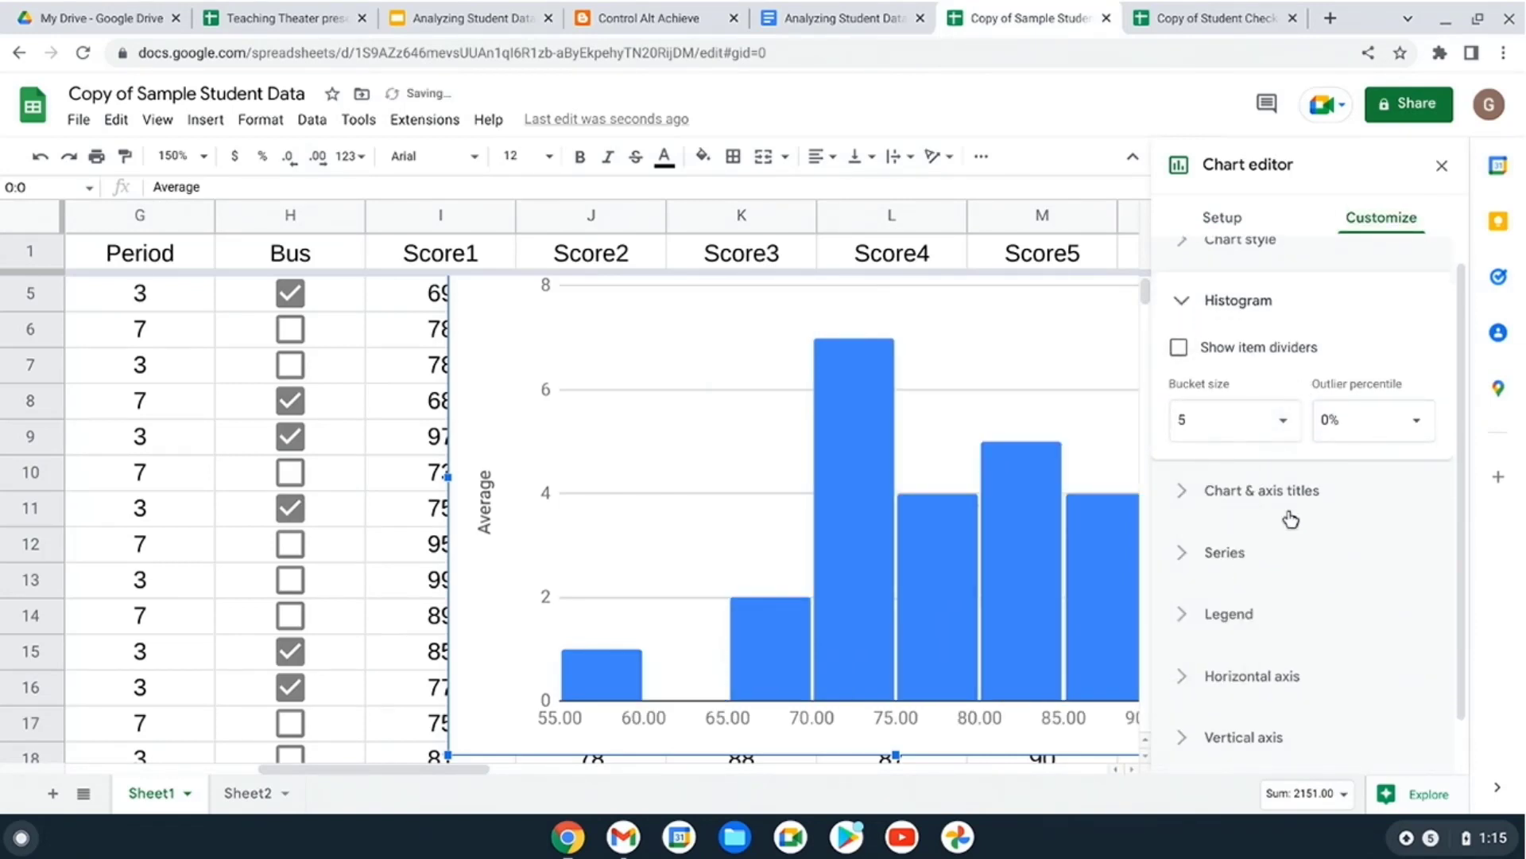
pyautogui.click(1443, 168)
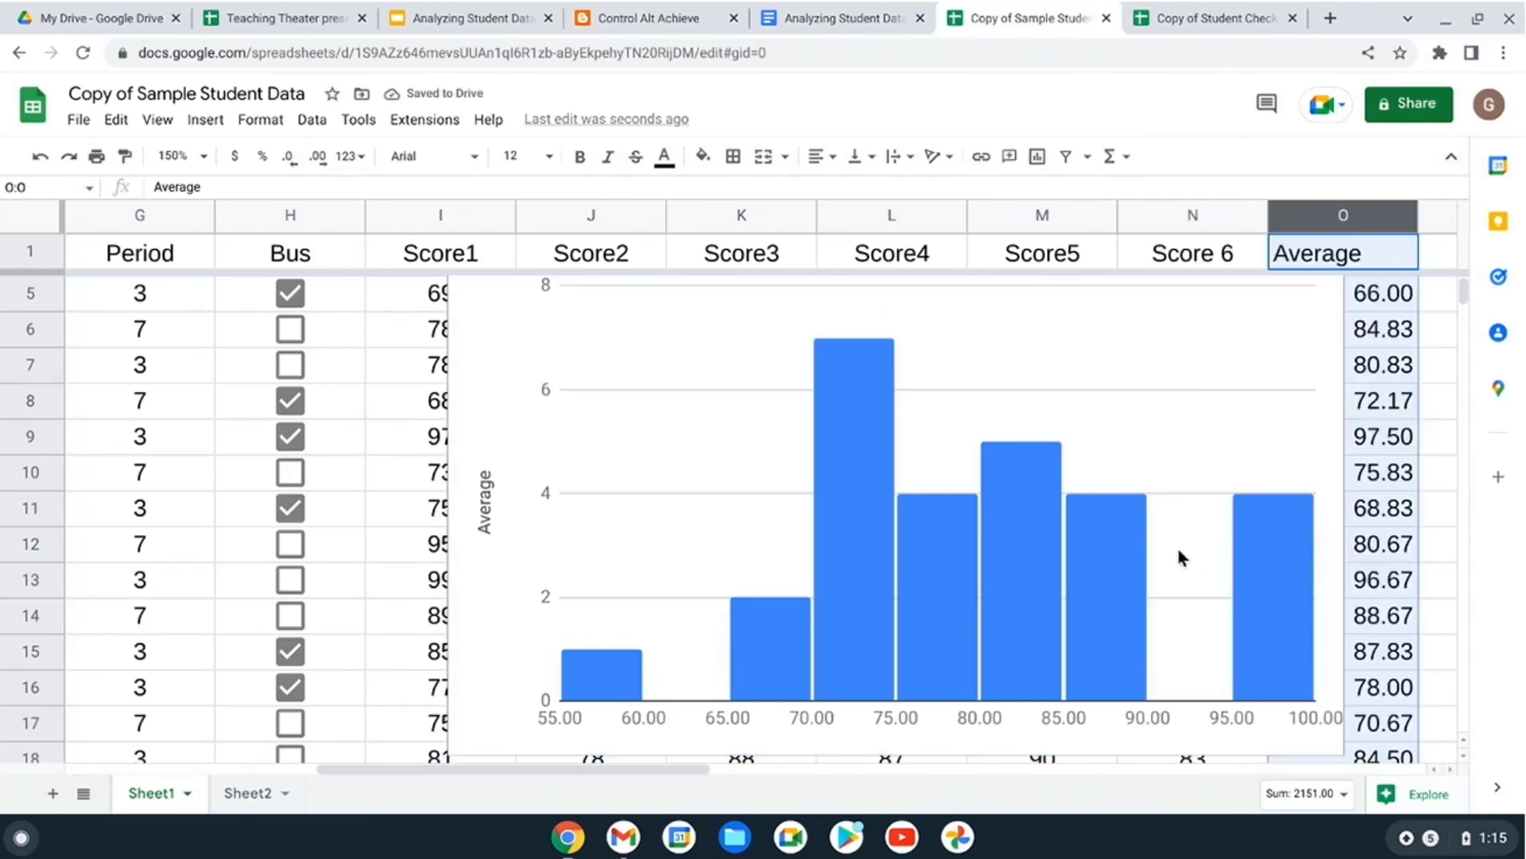
# - Move the Average histogram to its own sheet, and switch to Sheet1 and back to the chart sheet
pyautogui.moveTo(649, 775); pyautogui.dragTo(768, 793)
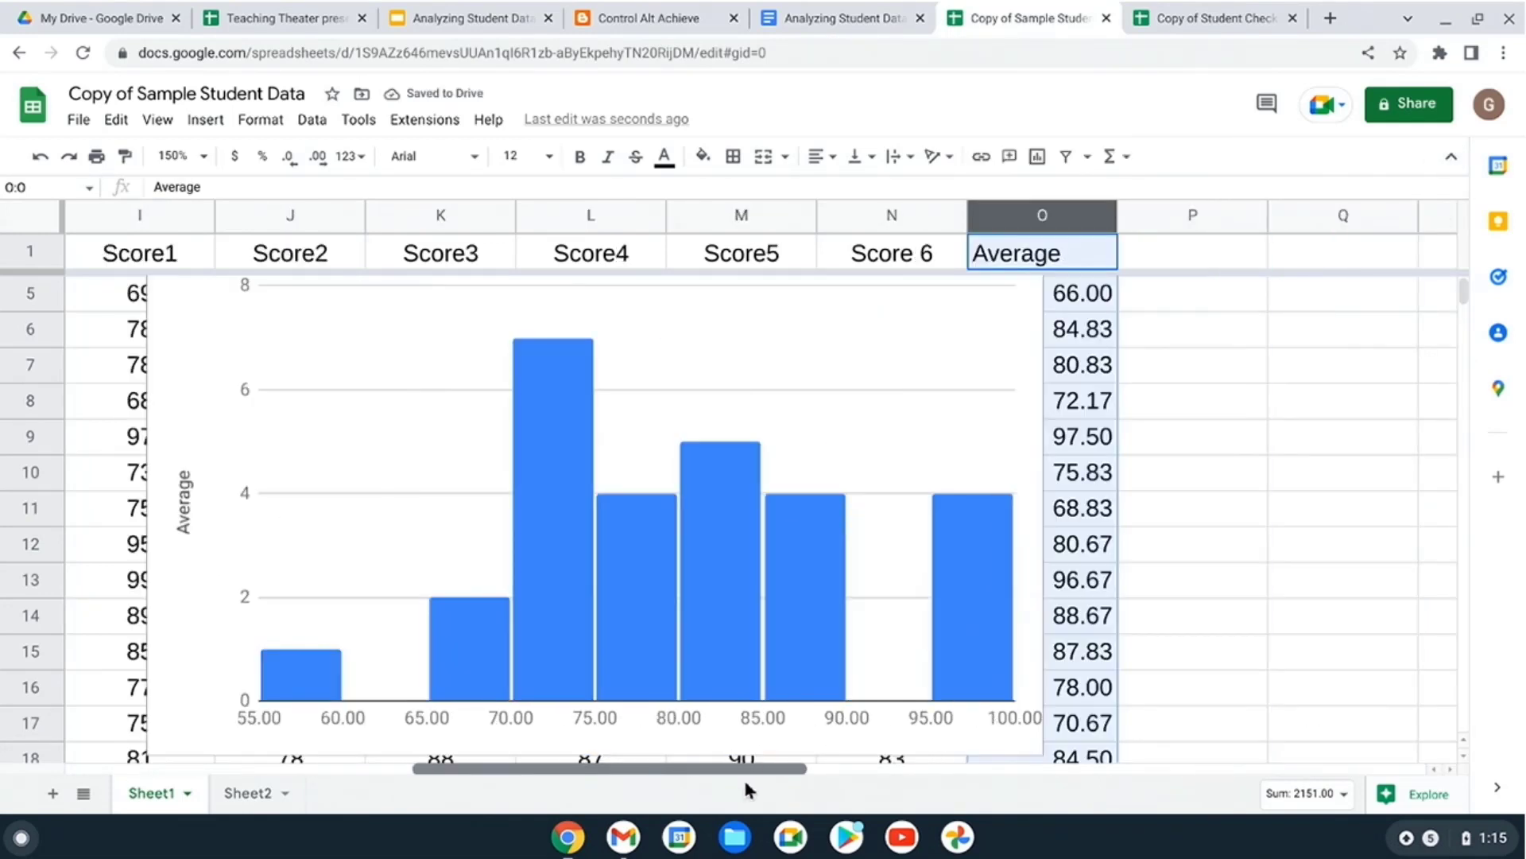
pyautogui.scroll(1, 656, 595)
pyautogui.scroll(-1, 657, 595)
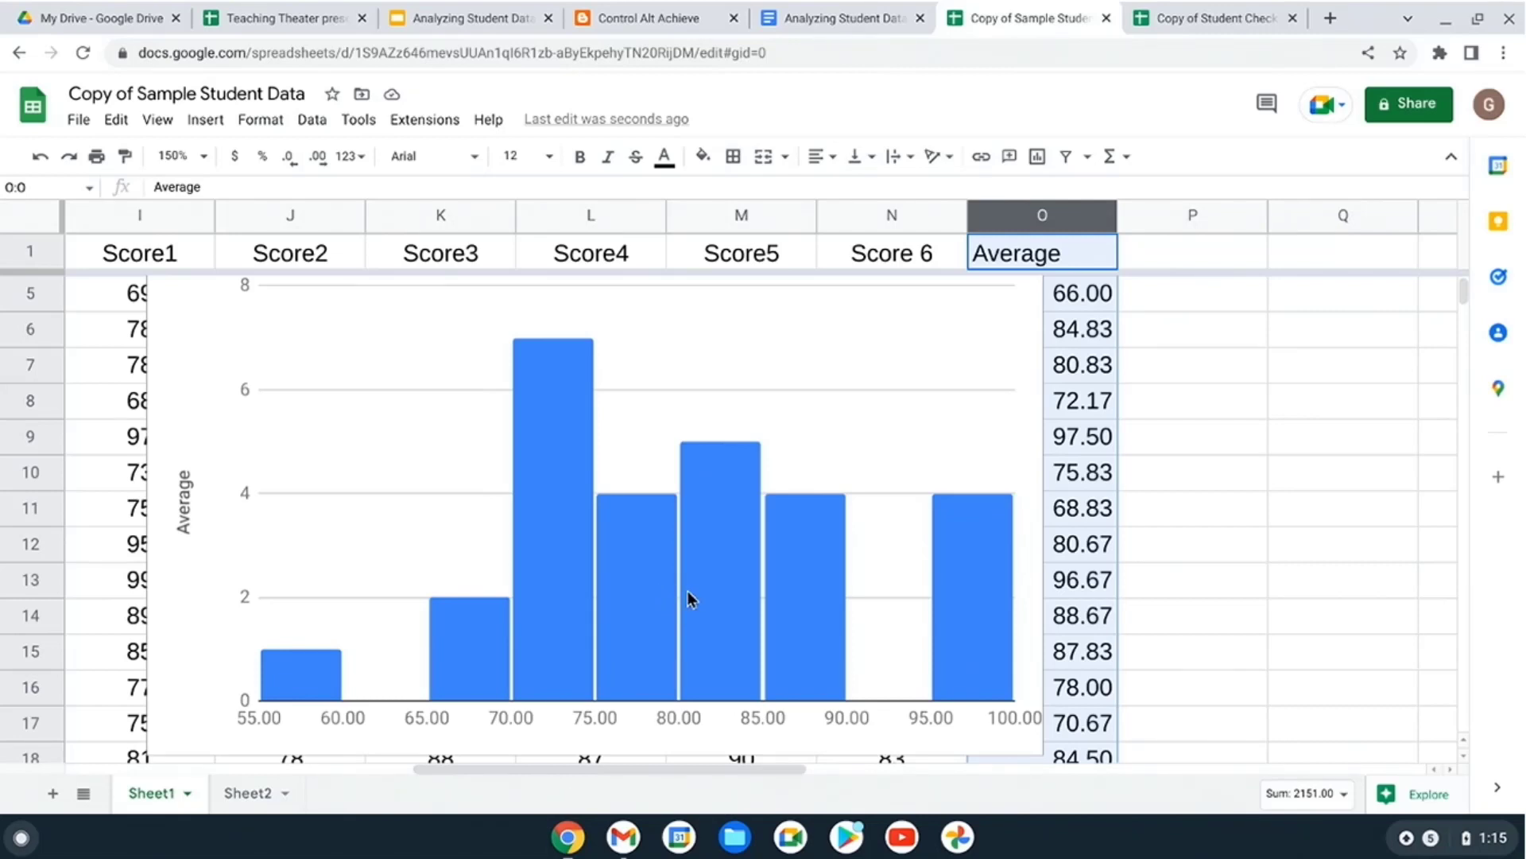
pyautogui.scroll(2, 1026, 383)
pyautogui.hscroll(-1, 1013, 374)
pyautogui.click(1012, 367)
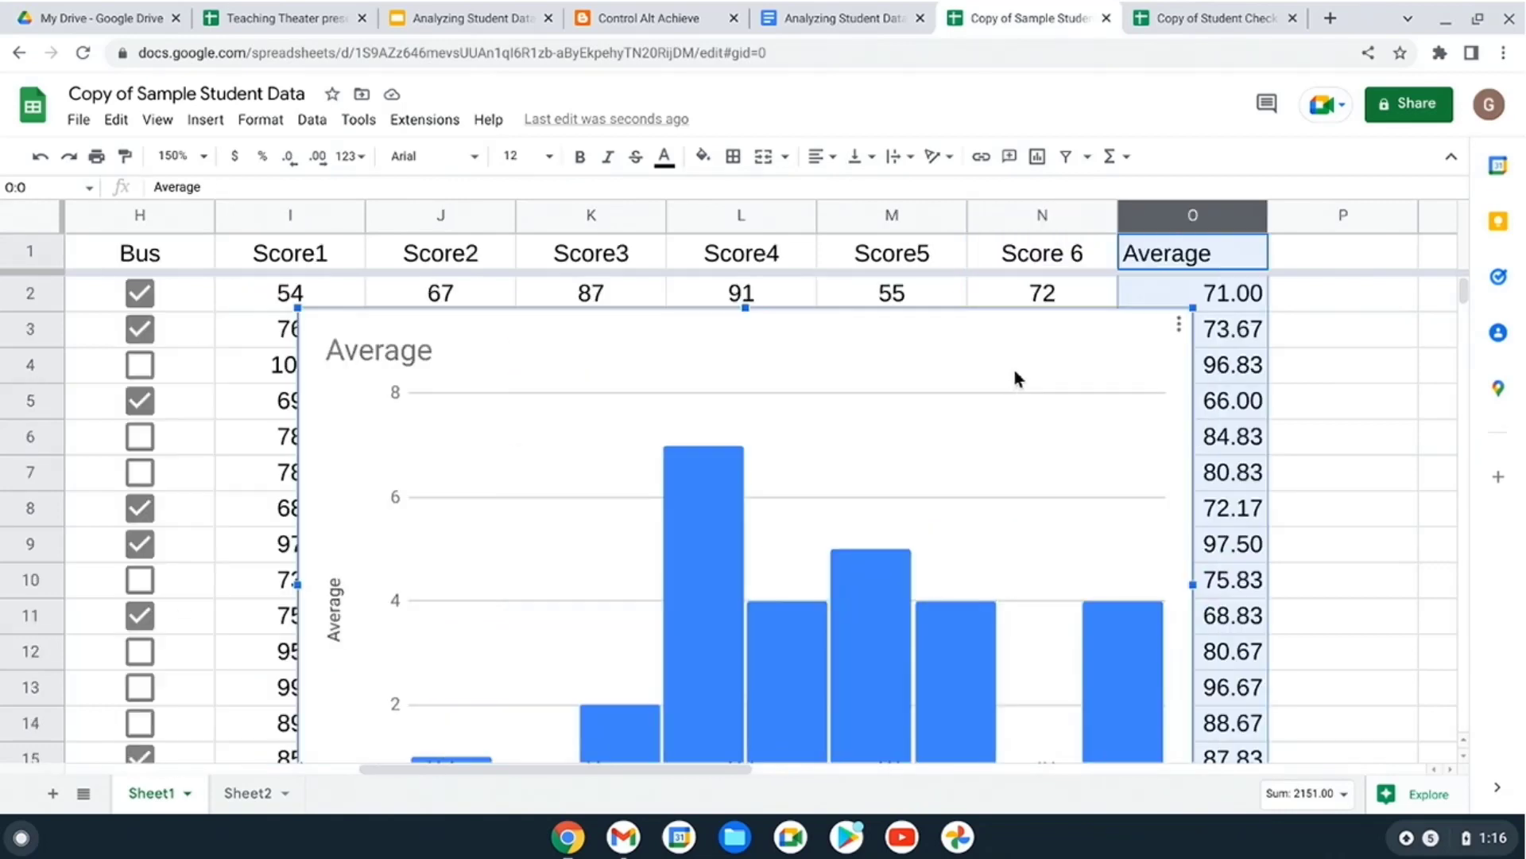
pyautogui.click(1181, 328)
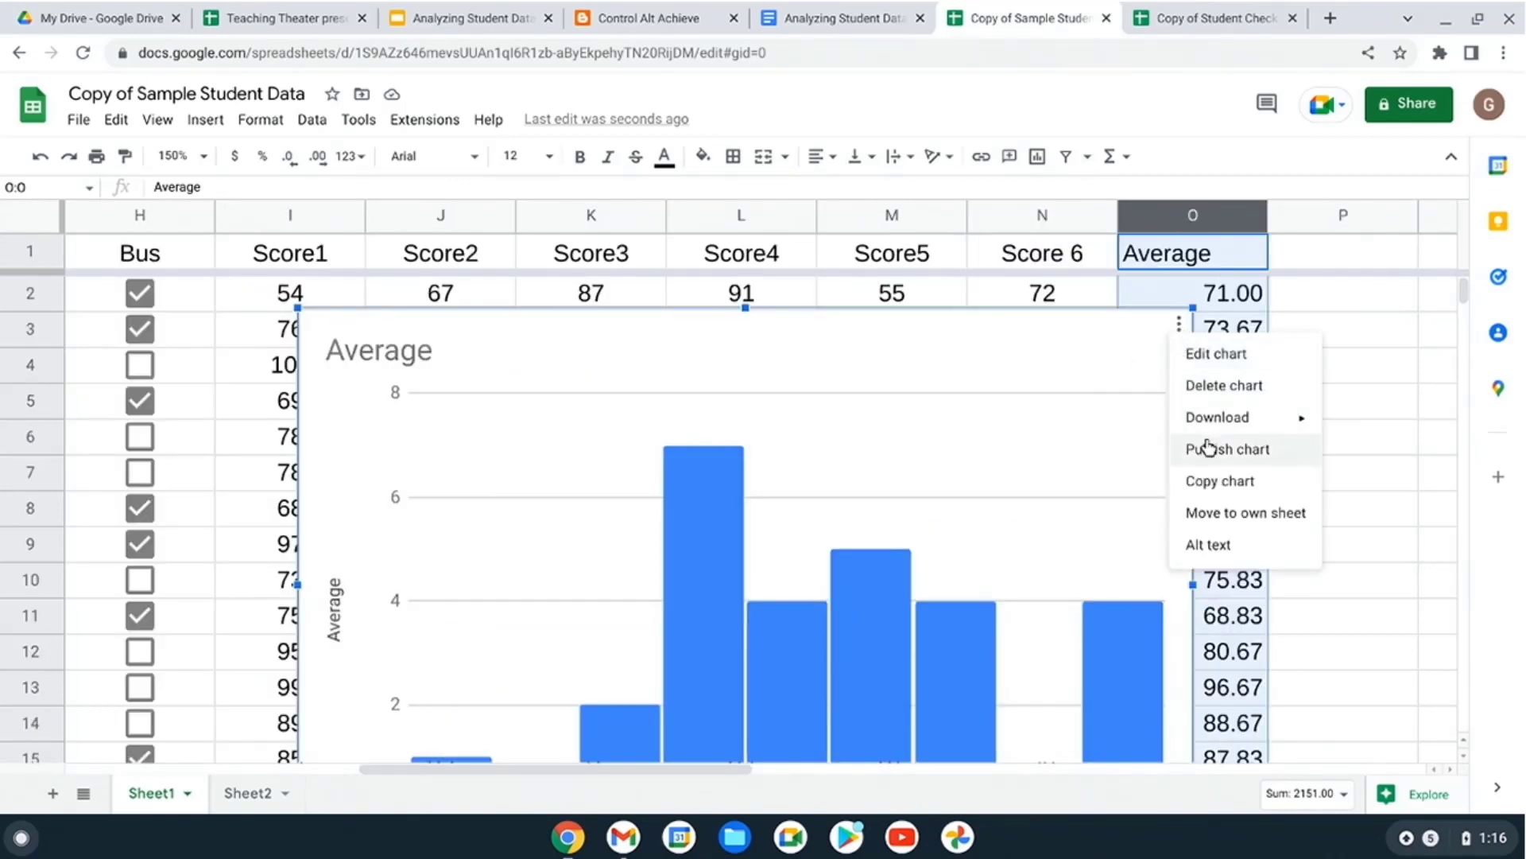
pyautogui.click(1240, 517)
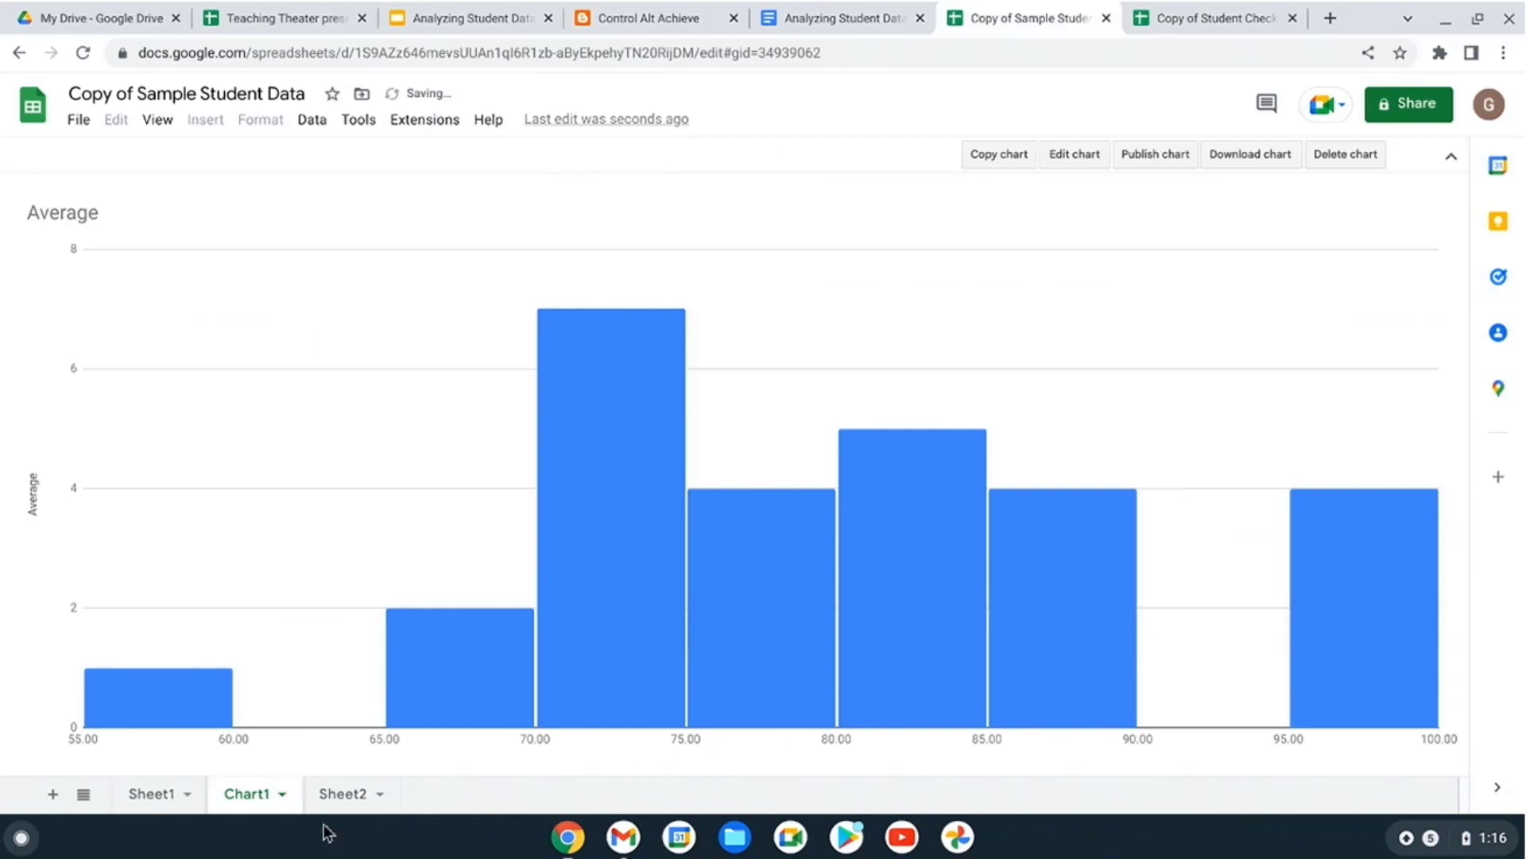
pyautogui.click(149, 795)
pyautogui.click(246, 794)
# - Switch to the presentation, advance it to the Sparklines slide, and return to the student data spreadsheet
pyautogui.click(446, 18)
pyautogui.click(537, 270)
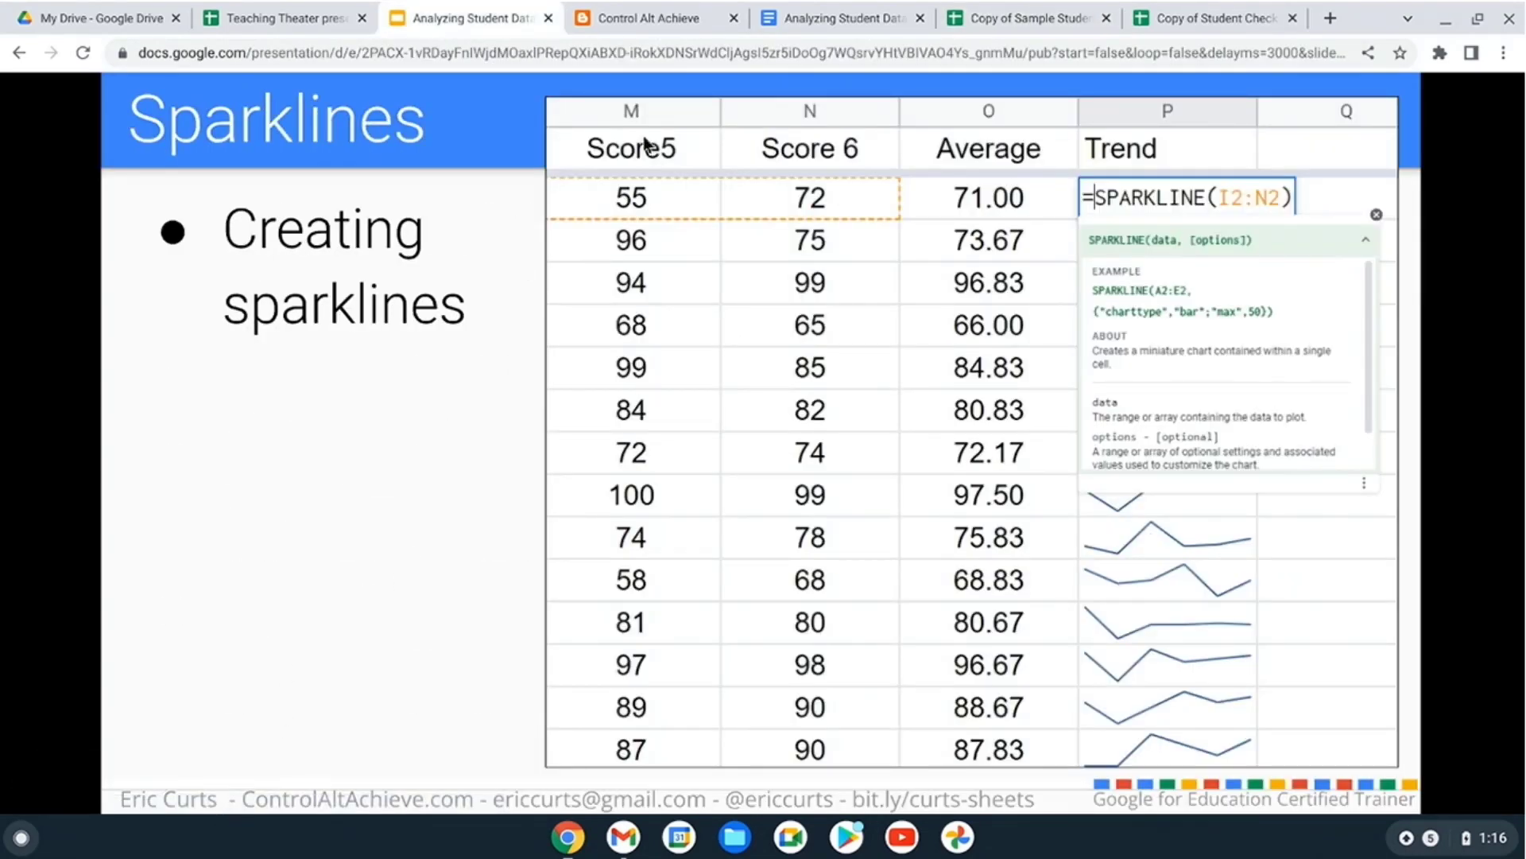
pyautogui.click(1008, 21)
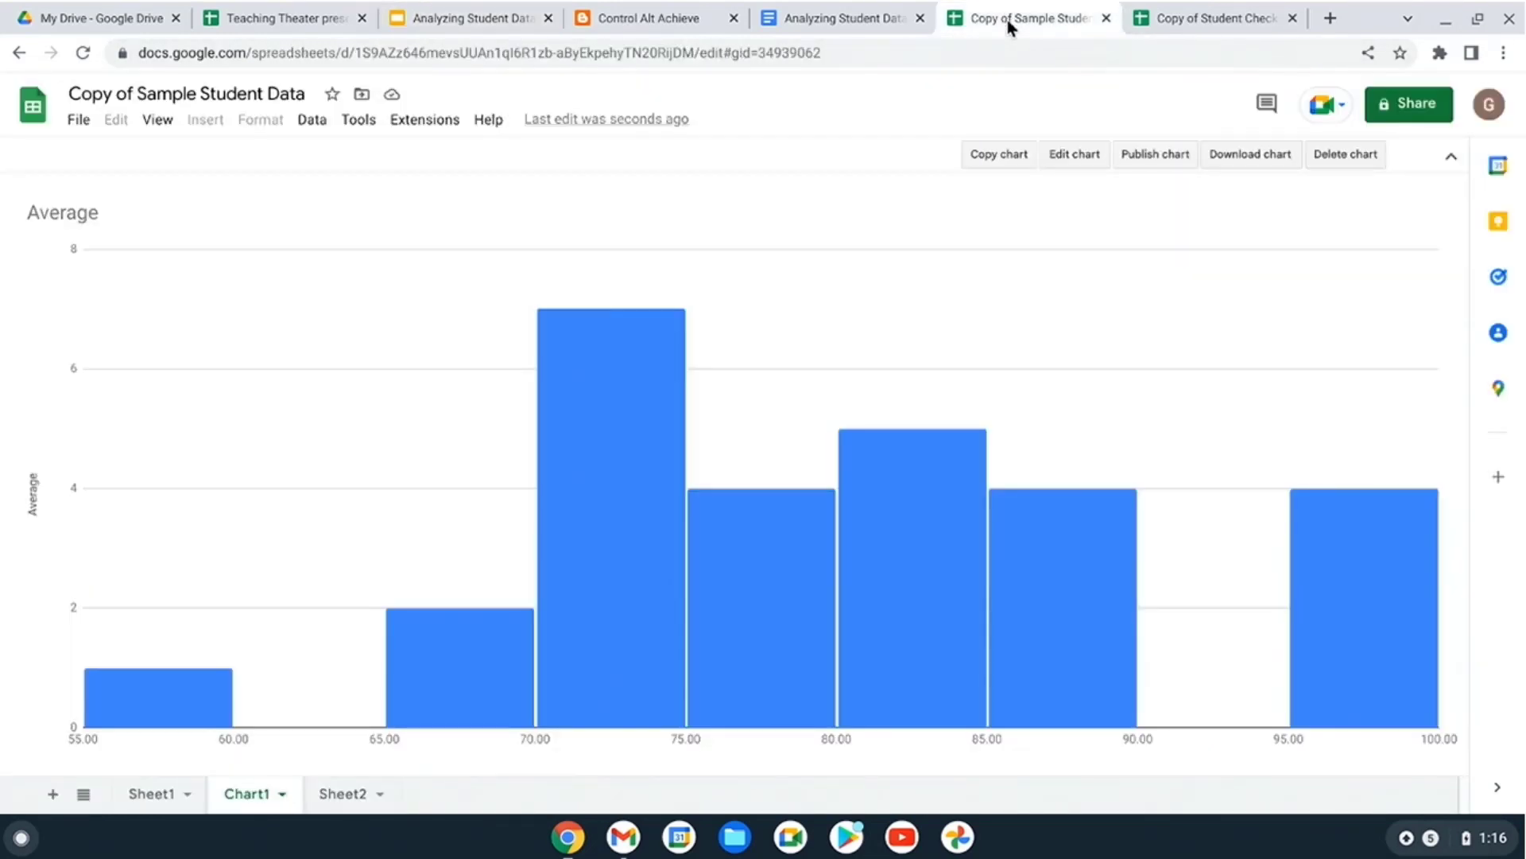
# - Return to Sheet1 and enter the header Trend in cell P1, beside the Average column
pyautogui.click(142, 798)
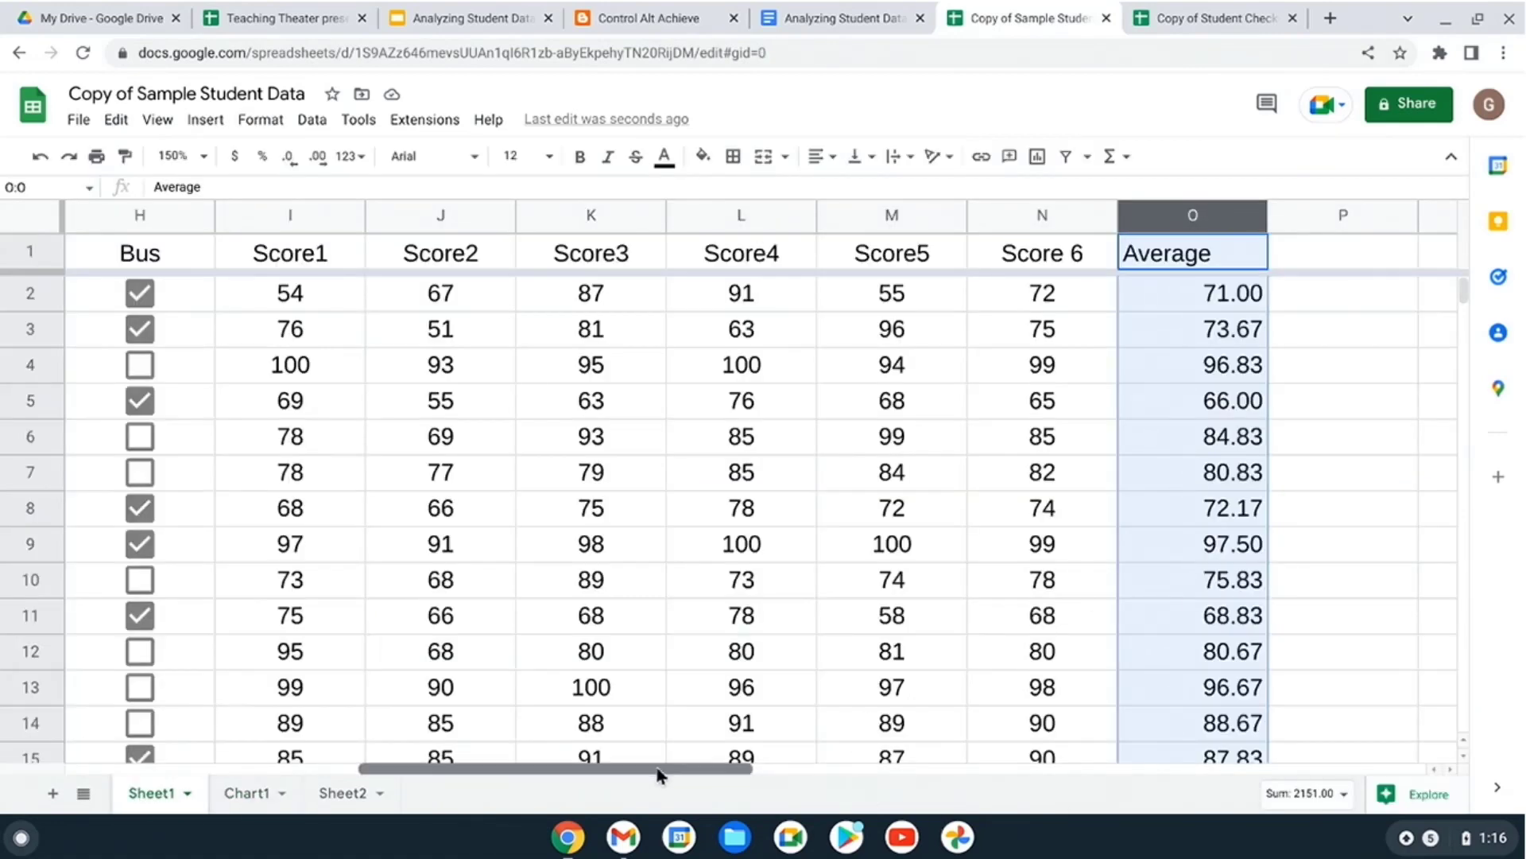
pyautogui.moveTo(656, 771); pyautogui.dragTo(731, 772)
pyautogui.click(1185, 267)
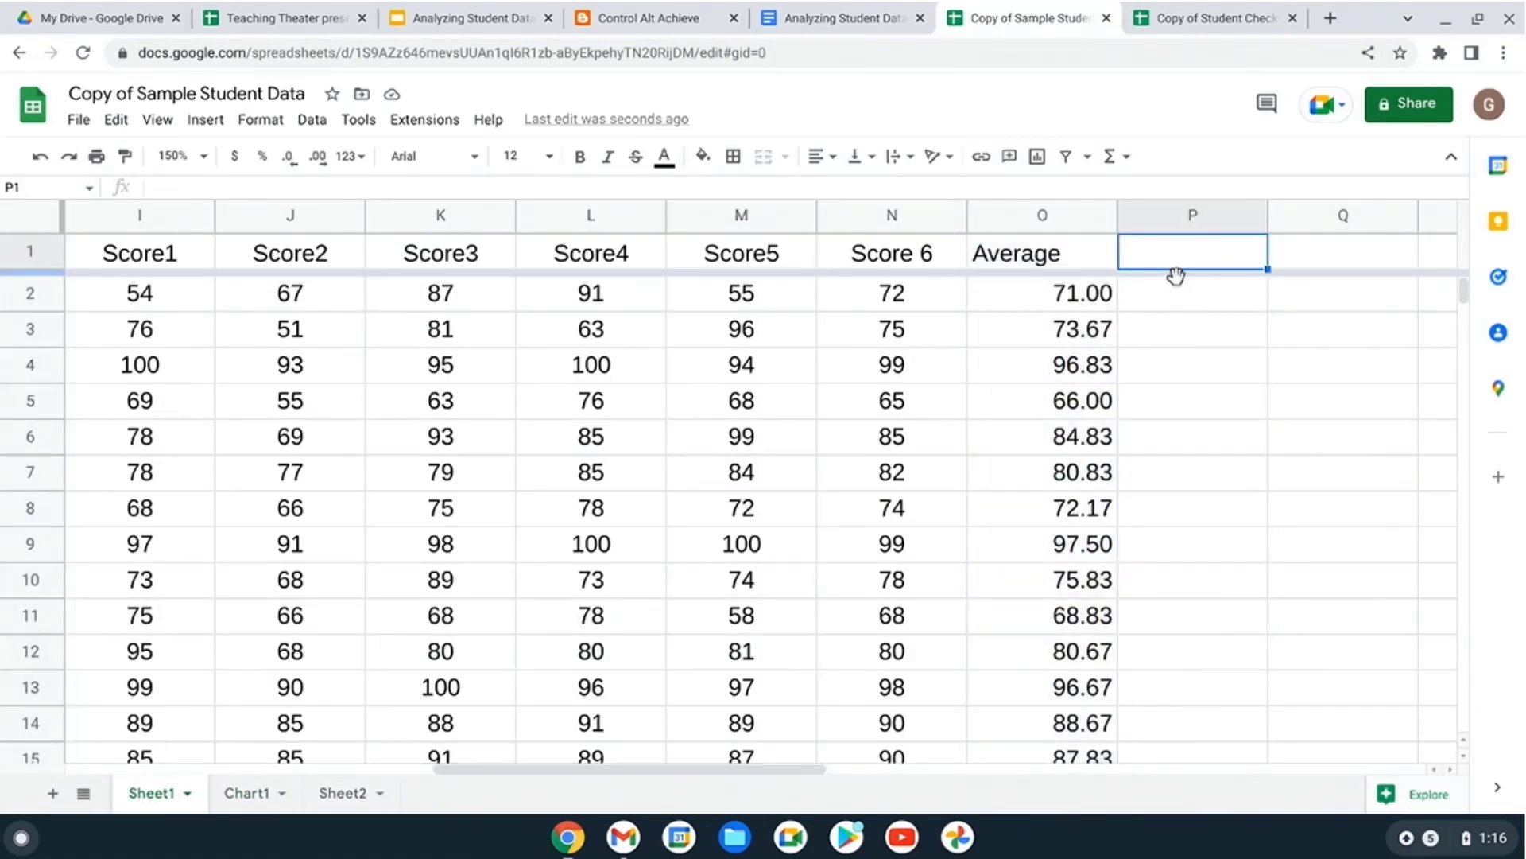
pyautogui.write('TR')
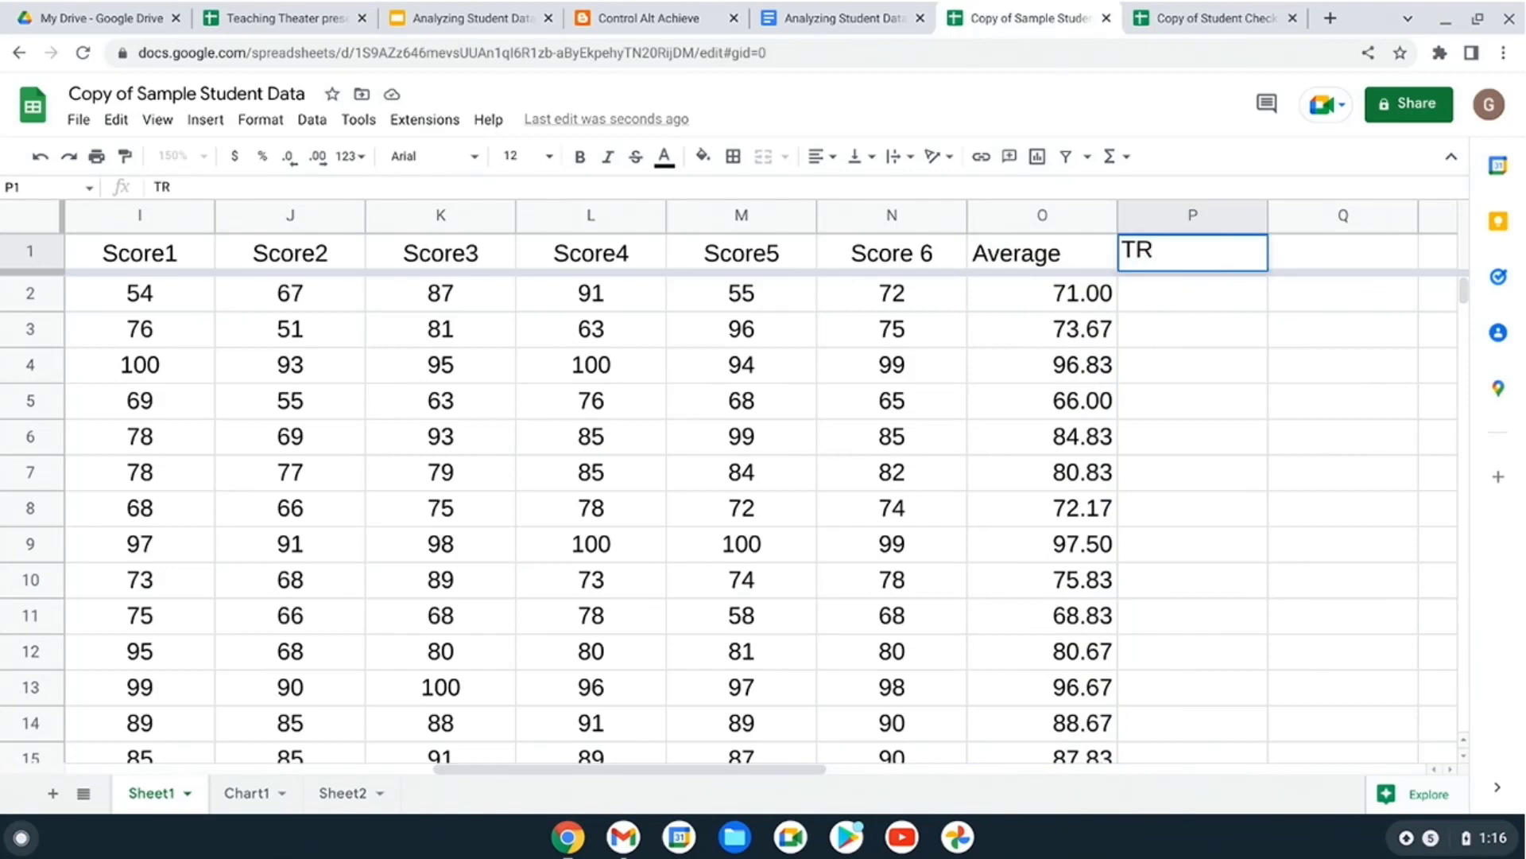
pyautogui.press('BackSpace')
pyautogui.write('rend')
pyautogui.press('Return')
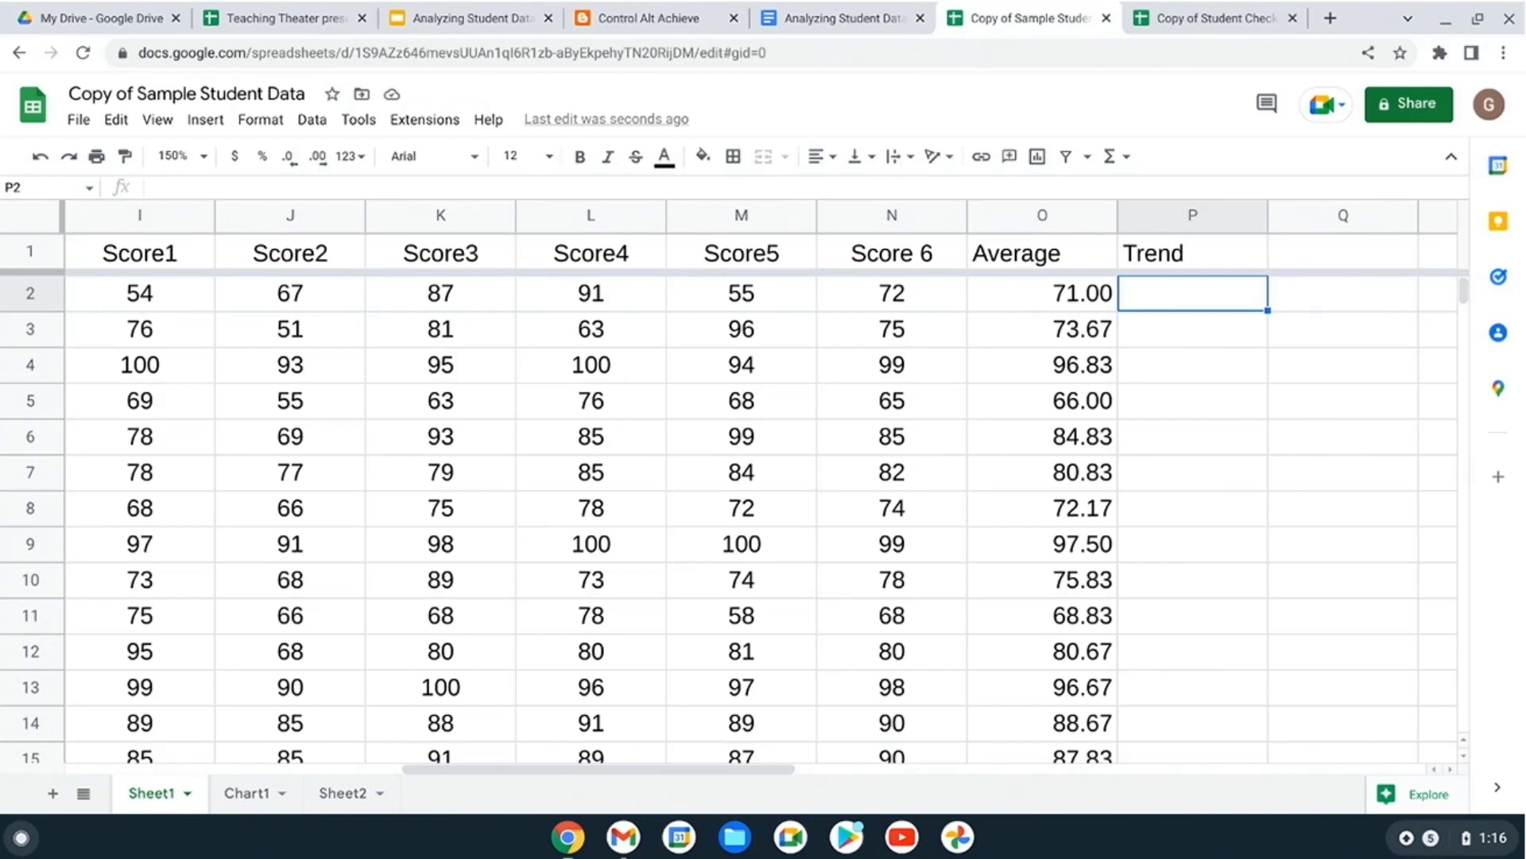
# - Enter a SPARKLINE formula in P2 that plots the first student's six scores, range I2:N2
pyautogui.write('=')
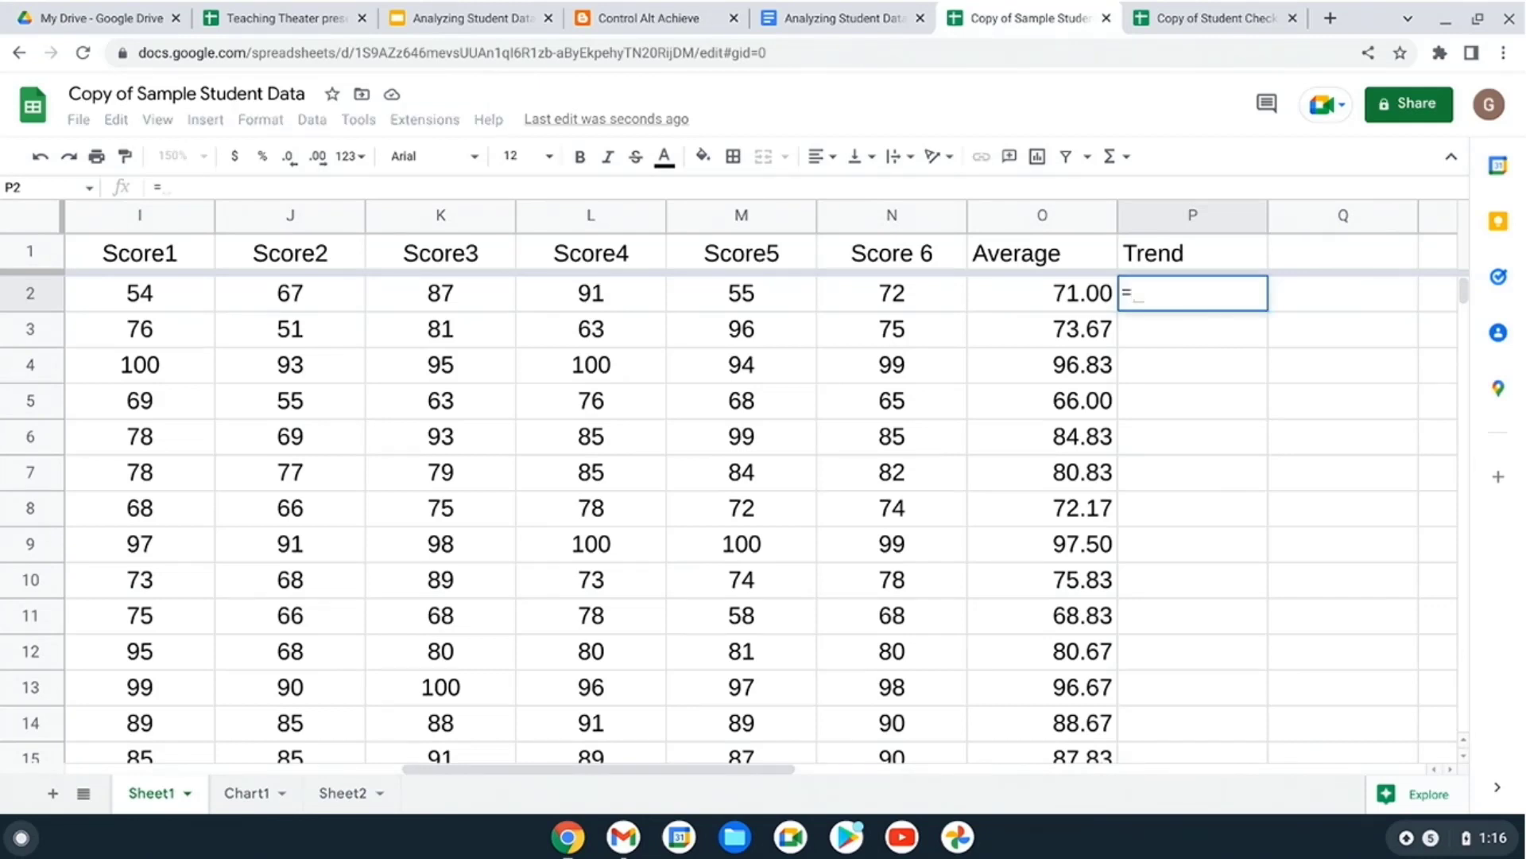
pyautogui.write('spark')
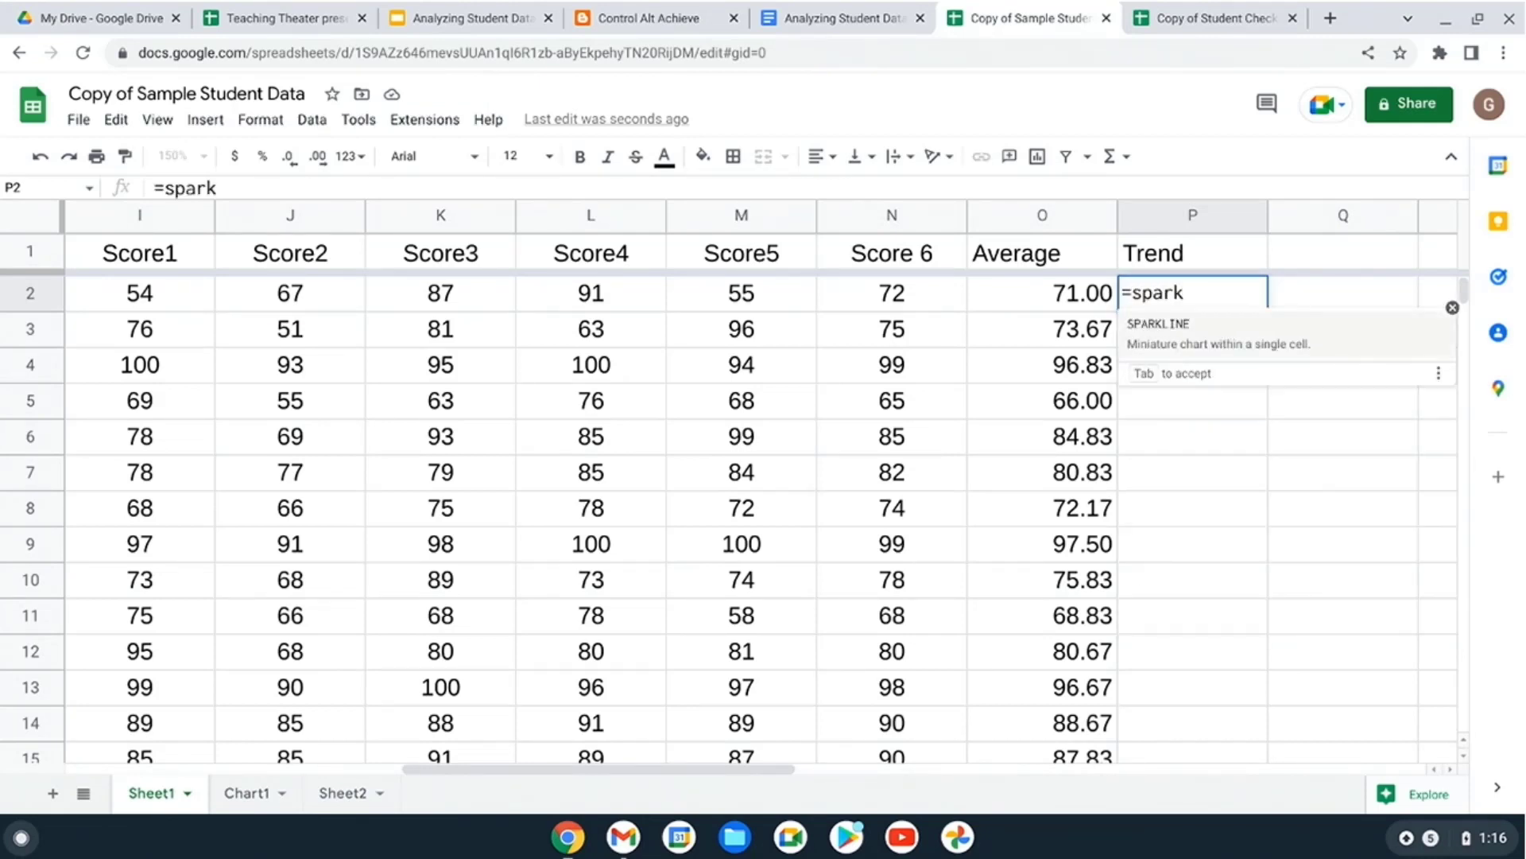
pyautogui.click(1214, 346)
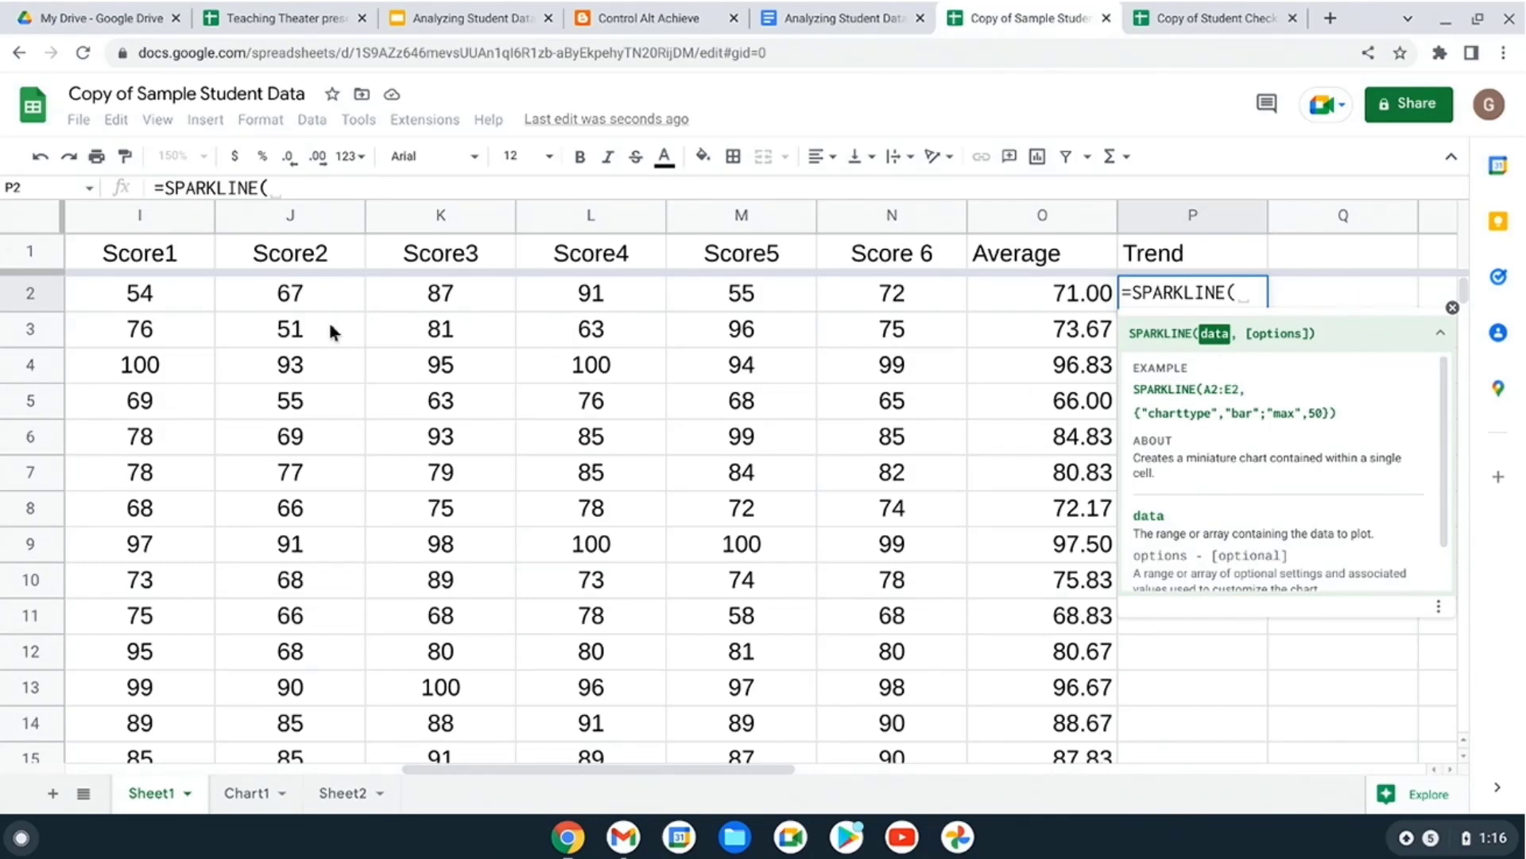
pyautogui.moveTo(146, 301); pyautogui.dragTo(895, 306)
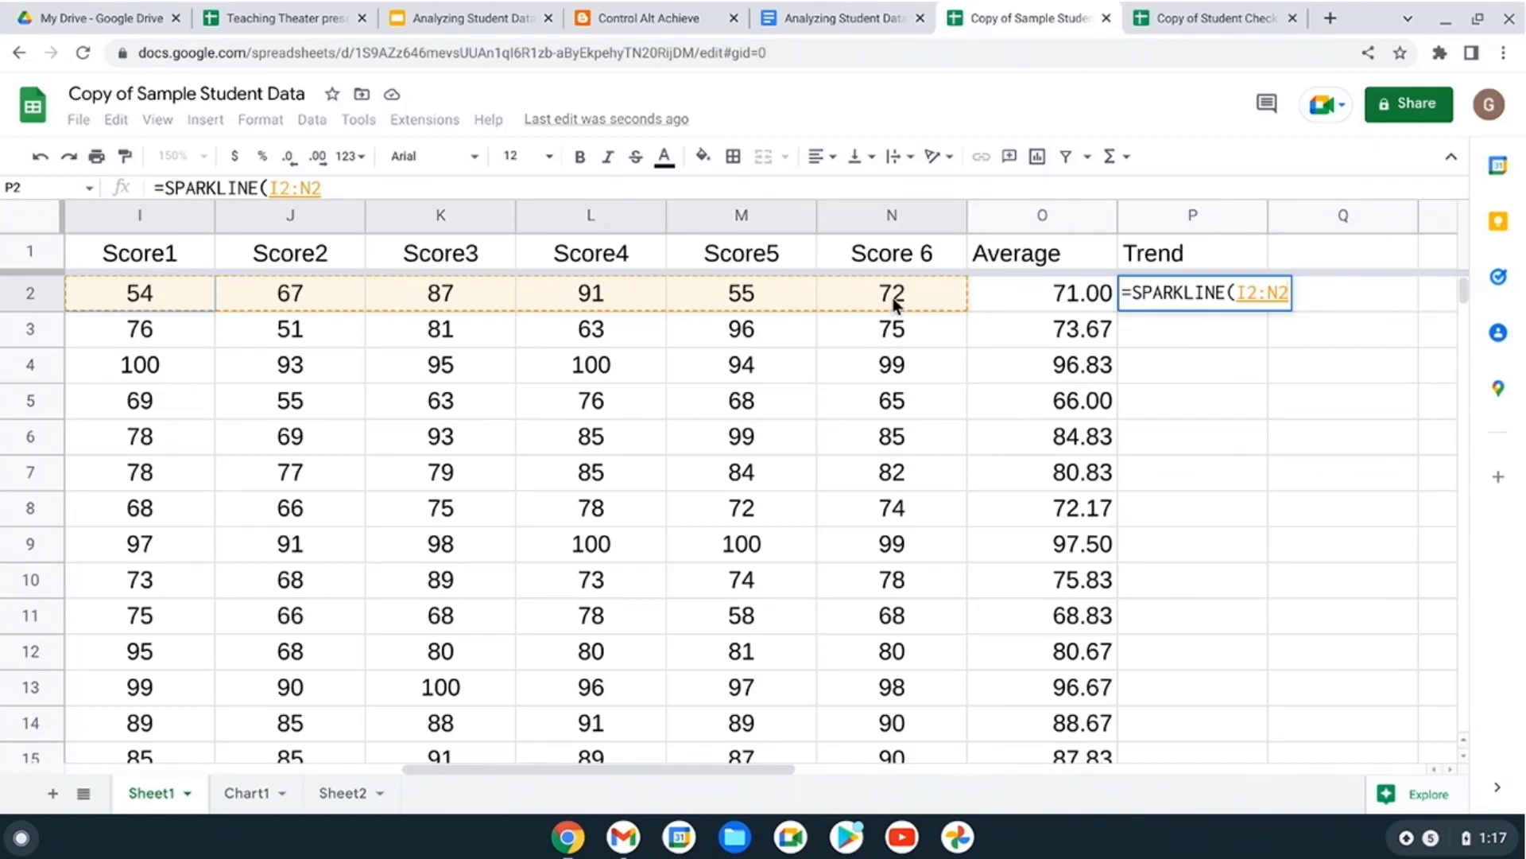
pyautogui.press('Return')
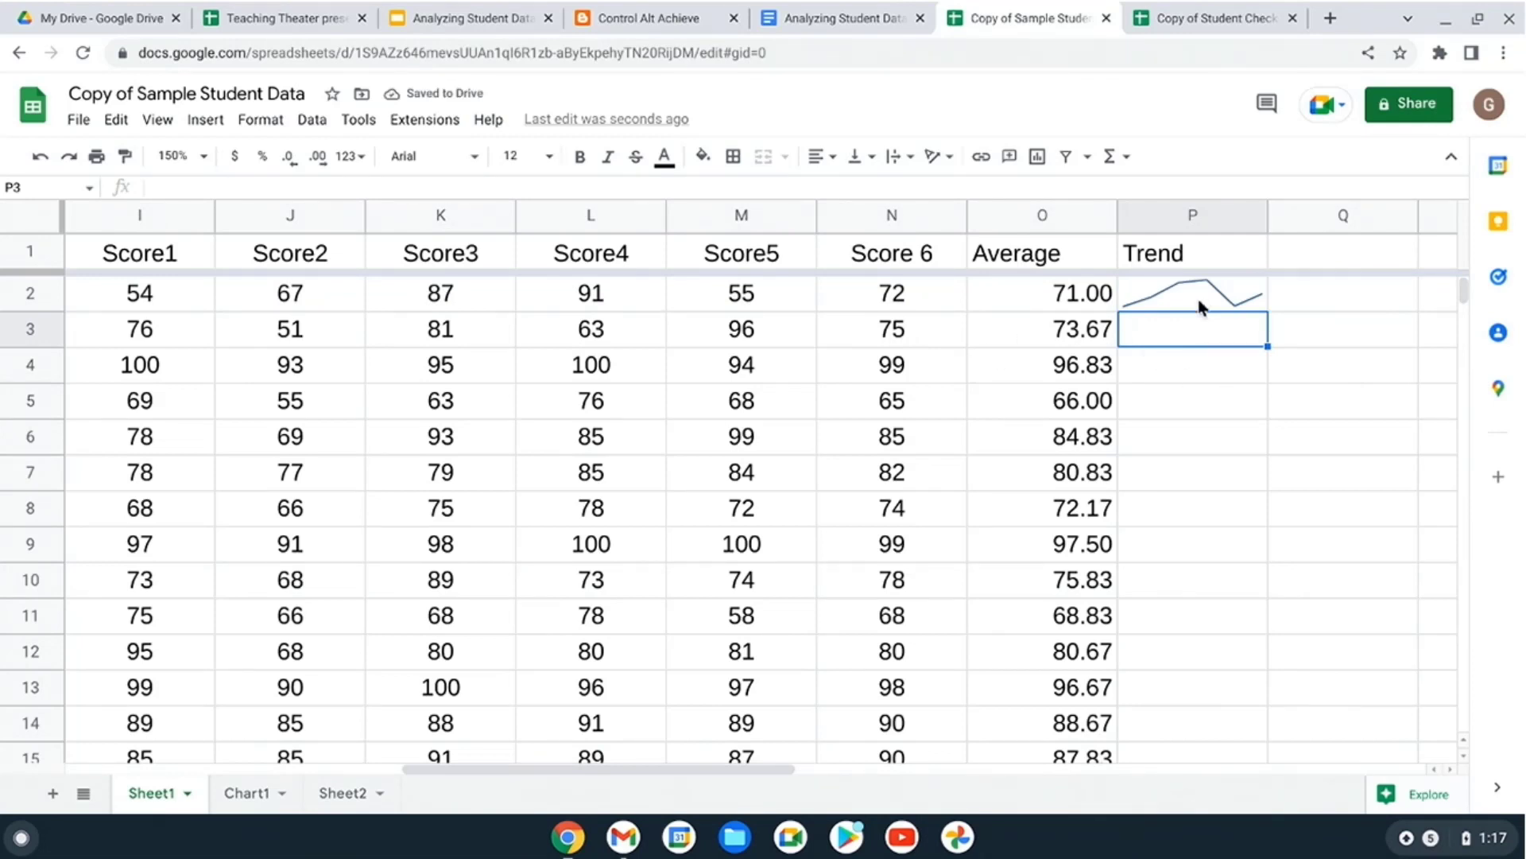
# - Fill the P2 sparkline formula down the Trend column for all student rows and check it through row 28
pyautogui.press('Up')
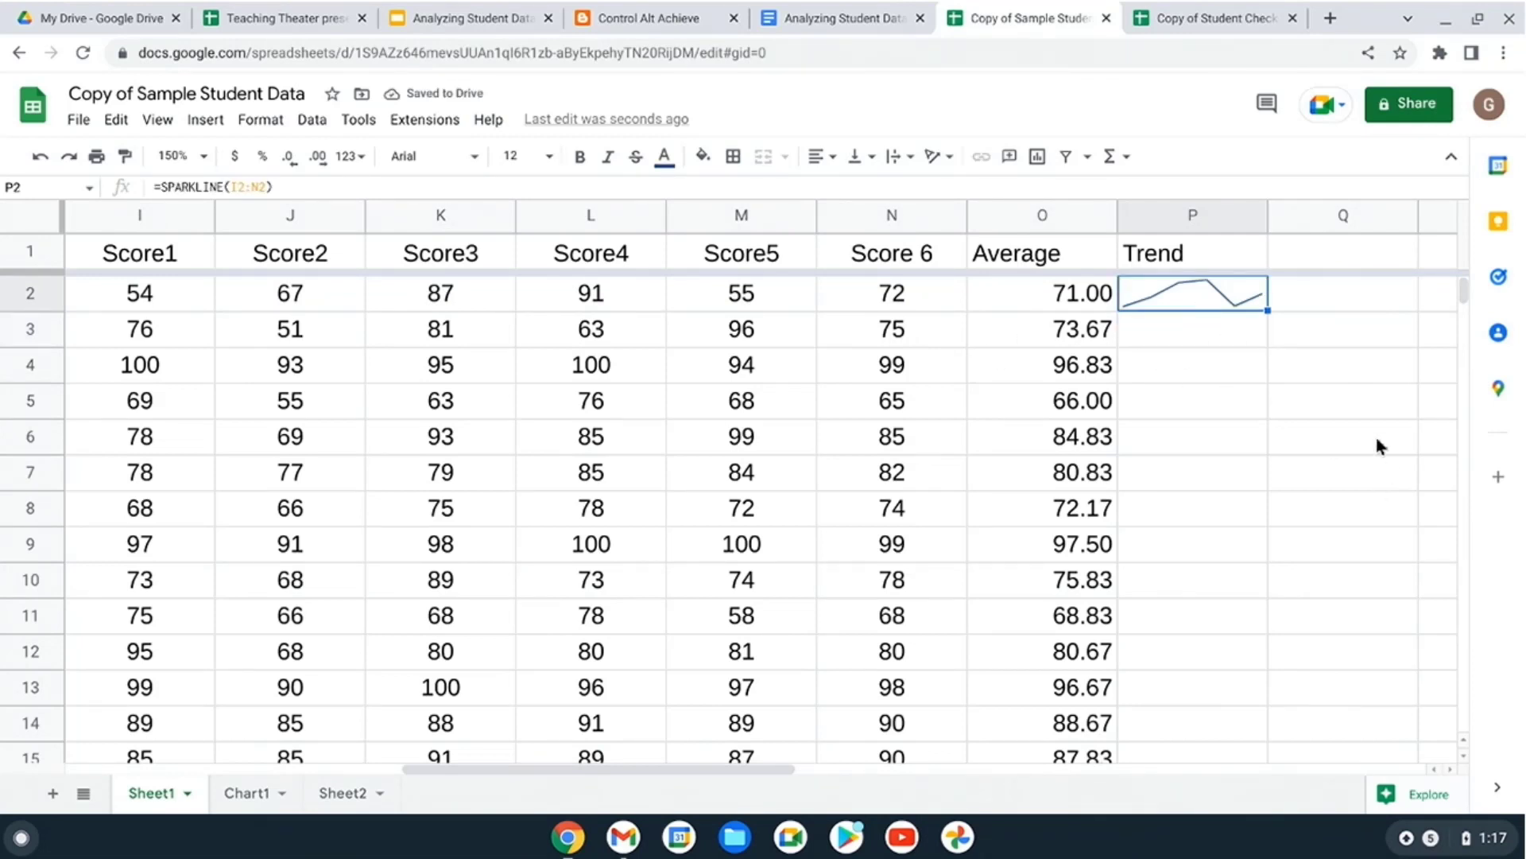
pyautogui.doubleClick(1275, 320)
pyautogui.click(1351, 407)
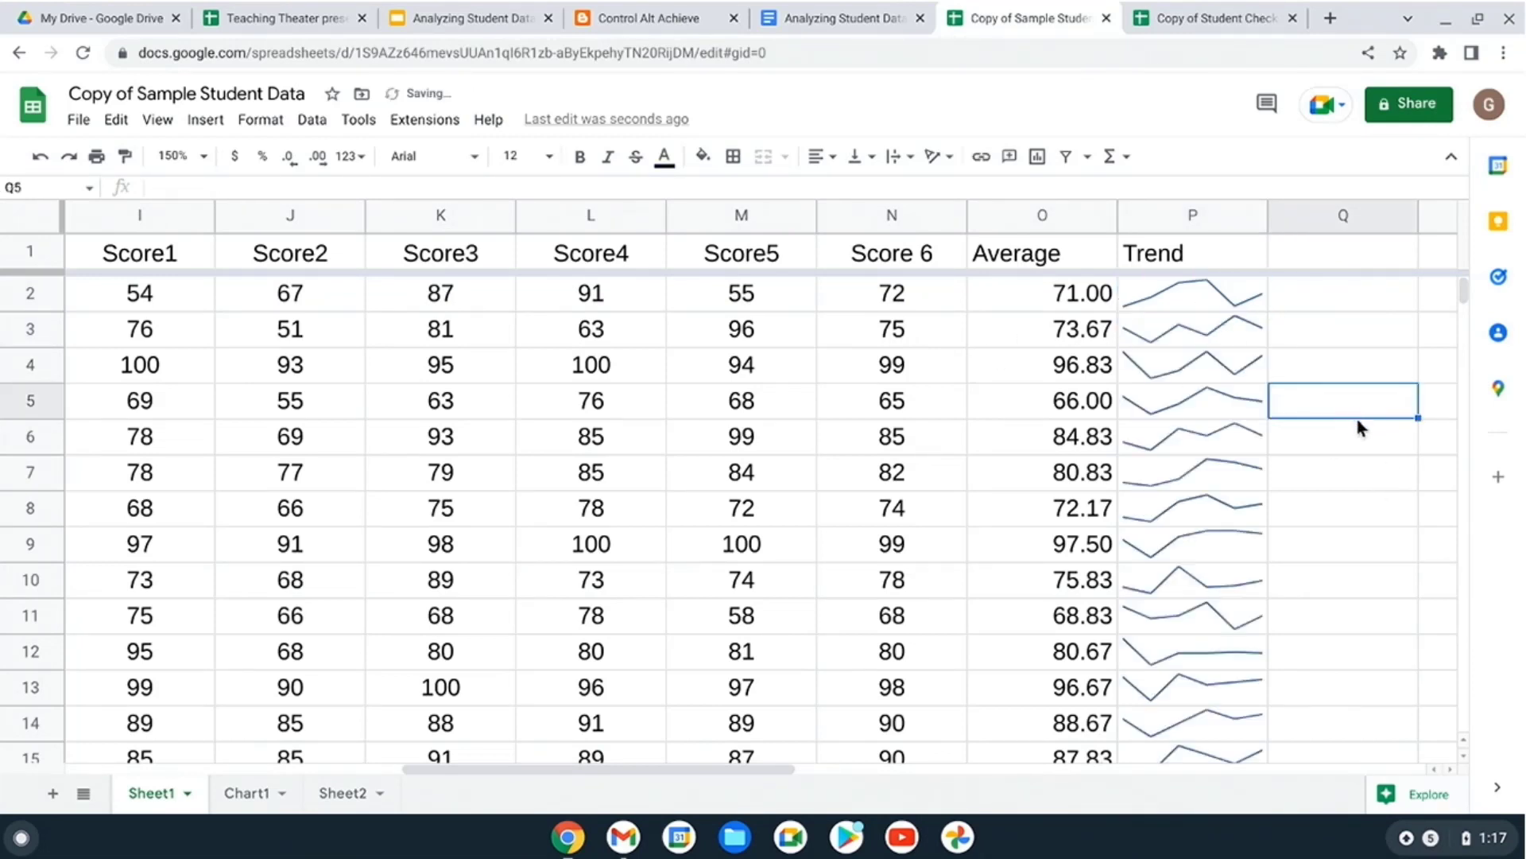
pyautogui.scroll(-3, 1357, 433)
pyautogui.scroll(-3, 1358, 432)
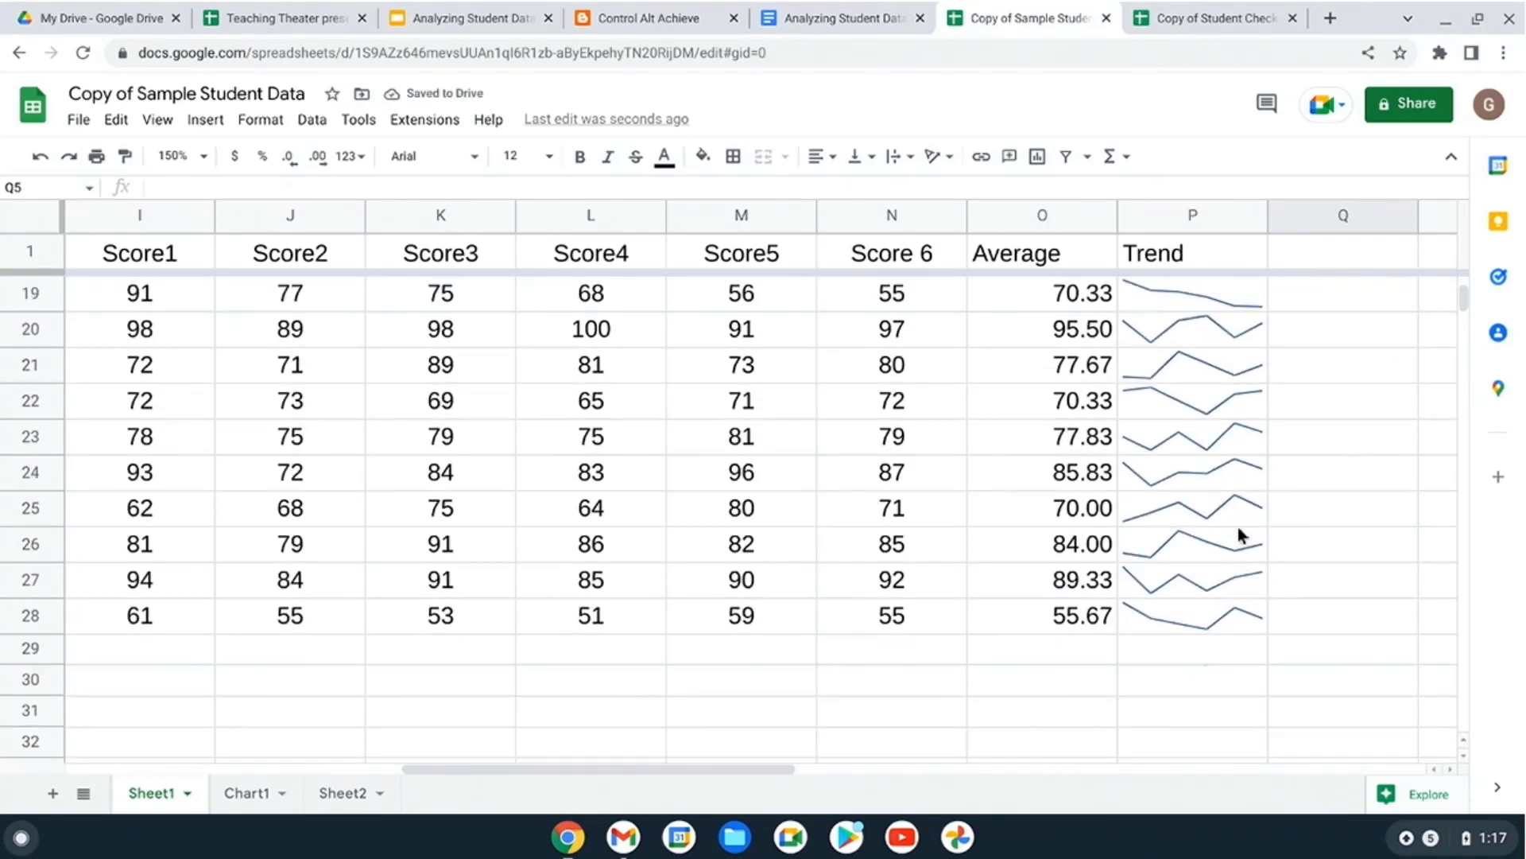
# - Freeze the sheet through column B so the First and Last columns stay beside the Trend column
pyautogui.scroll(5, 1033, 588)
pyautogui.moveTo(732, 767); pyautogui.dragTo(421, 775)
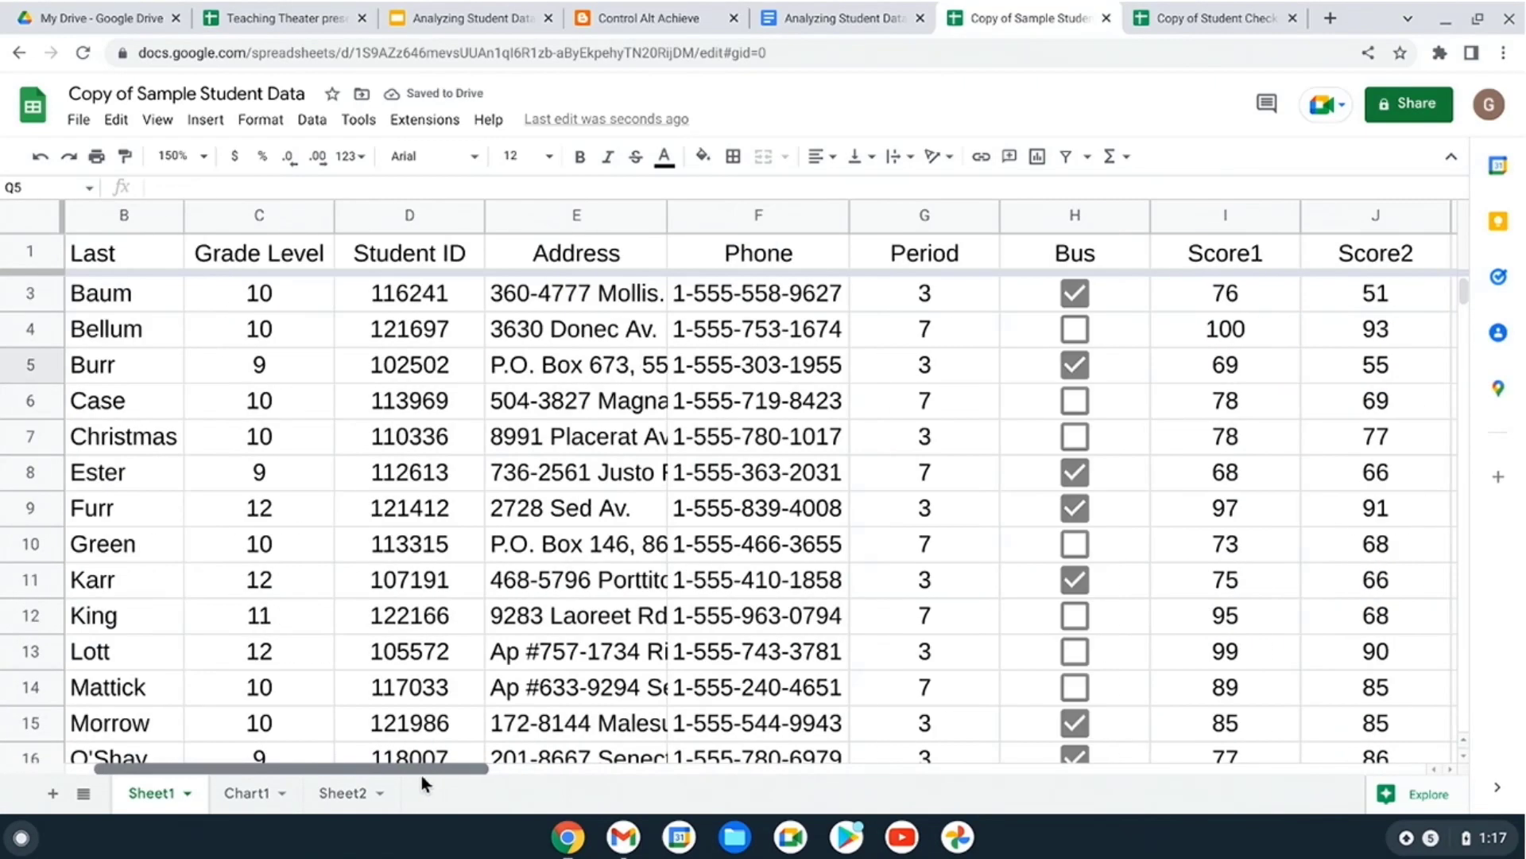
pyautogui.moveTo(63, 213); pyautogui.dragTo(289, 216)
pyautogui.click(370, 545)
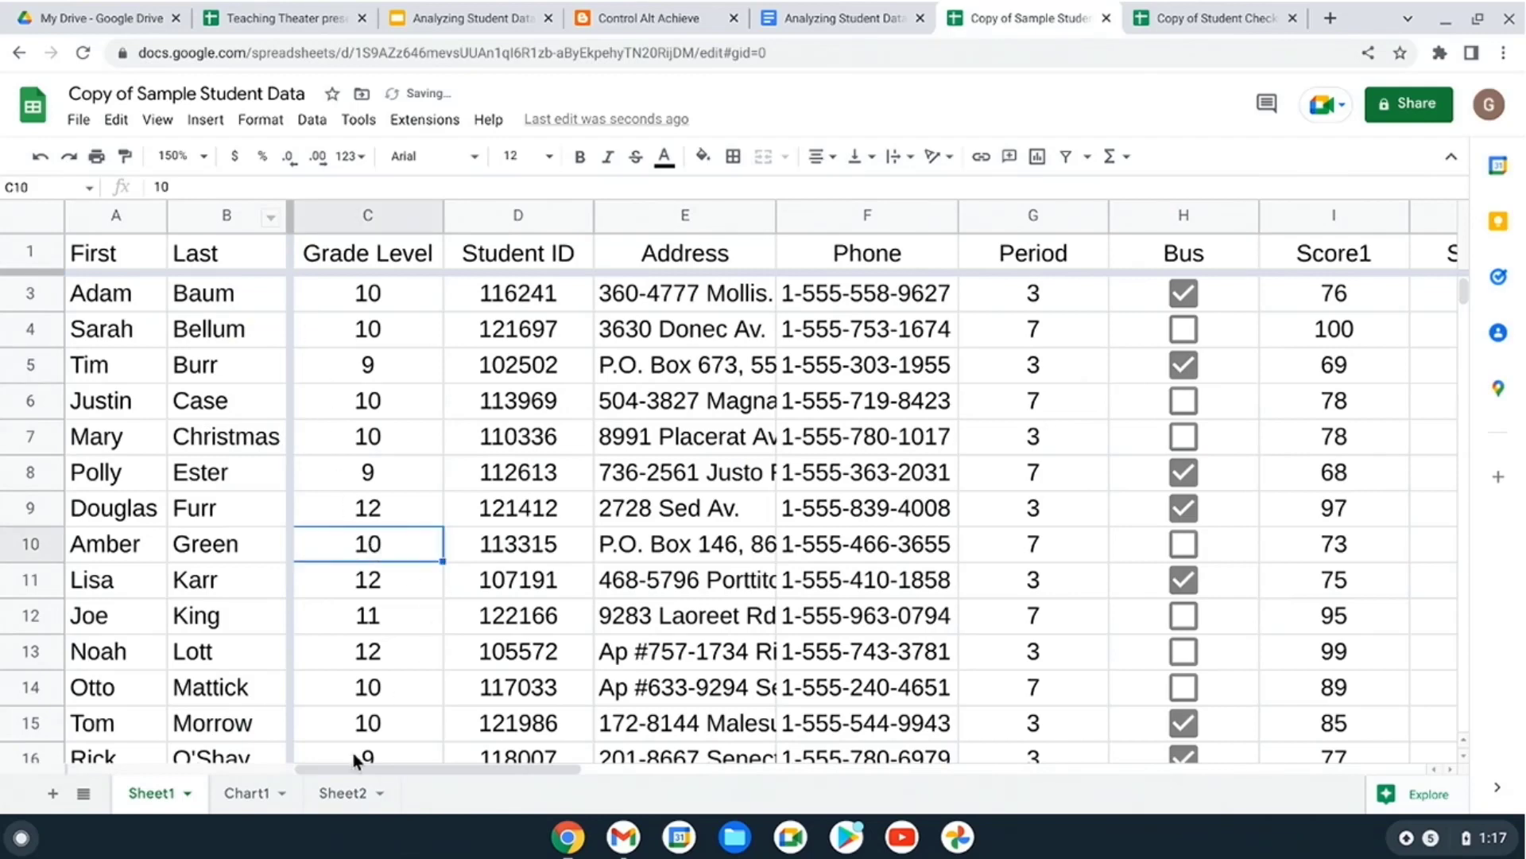
pyautogui.moveTo(367, 775); pyautogui.dragTo(829, 775)
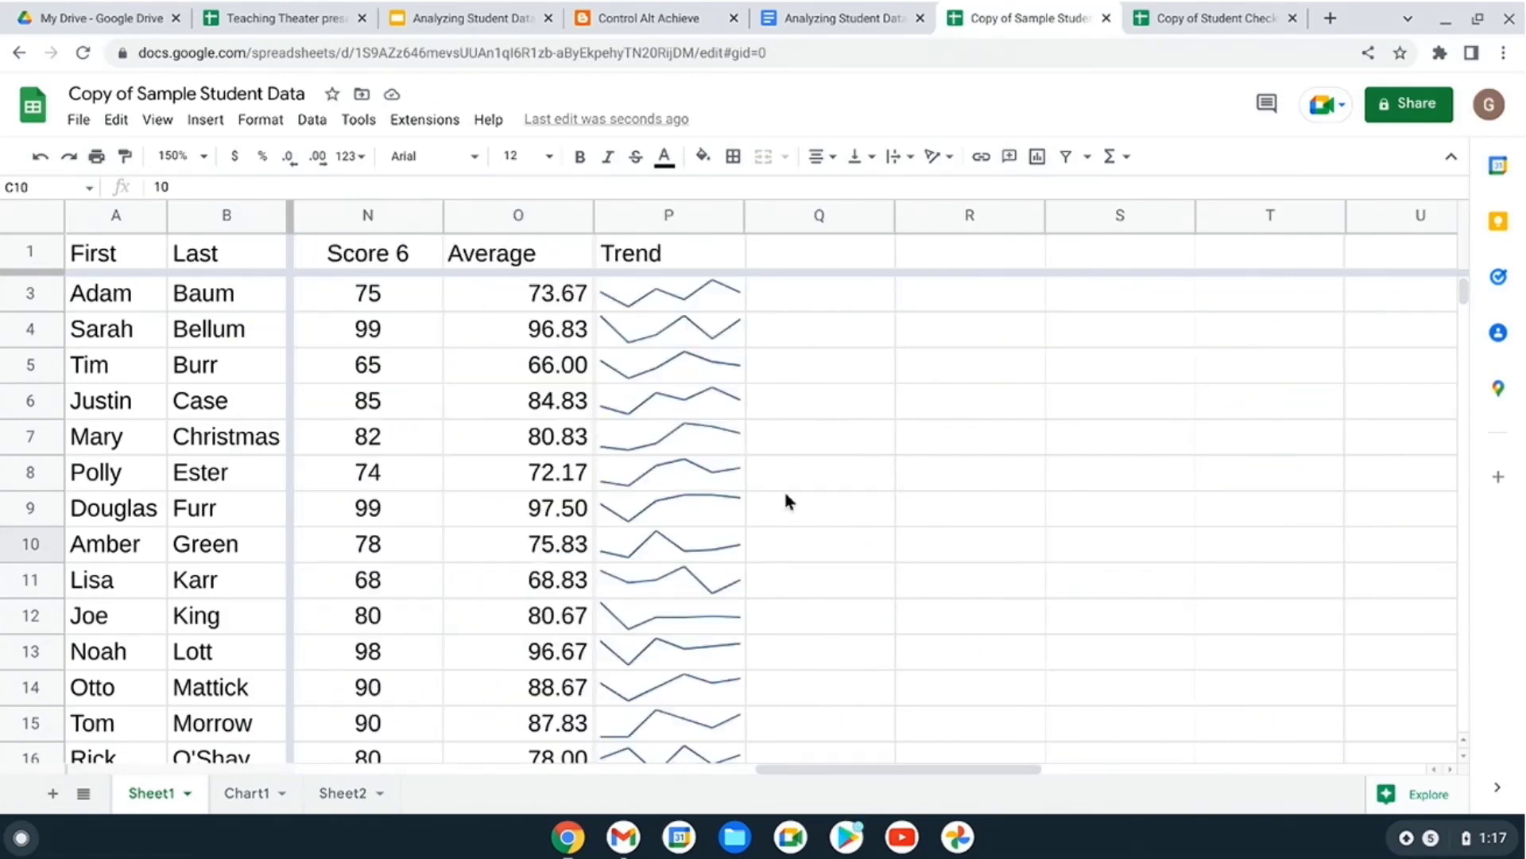
# - Switch to the presentation, advance it to the Conditional Formatting slide, and return to the student data spreadsheet
pyautogui.click(437, 28)
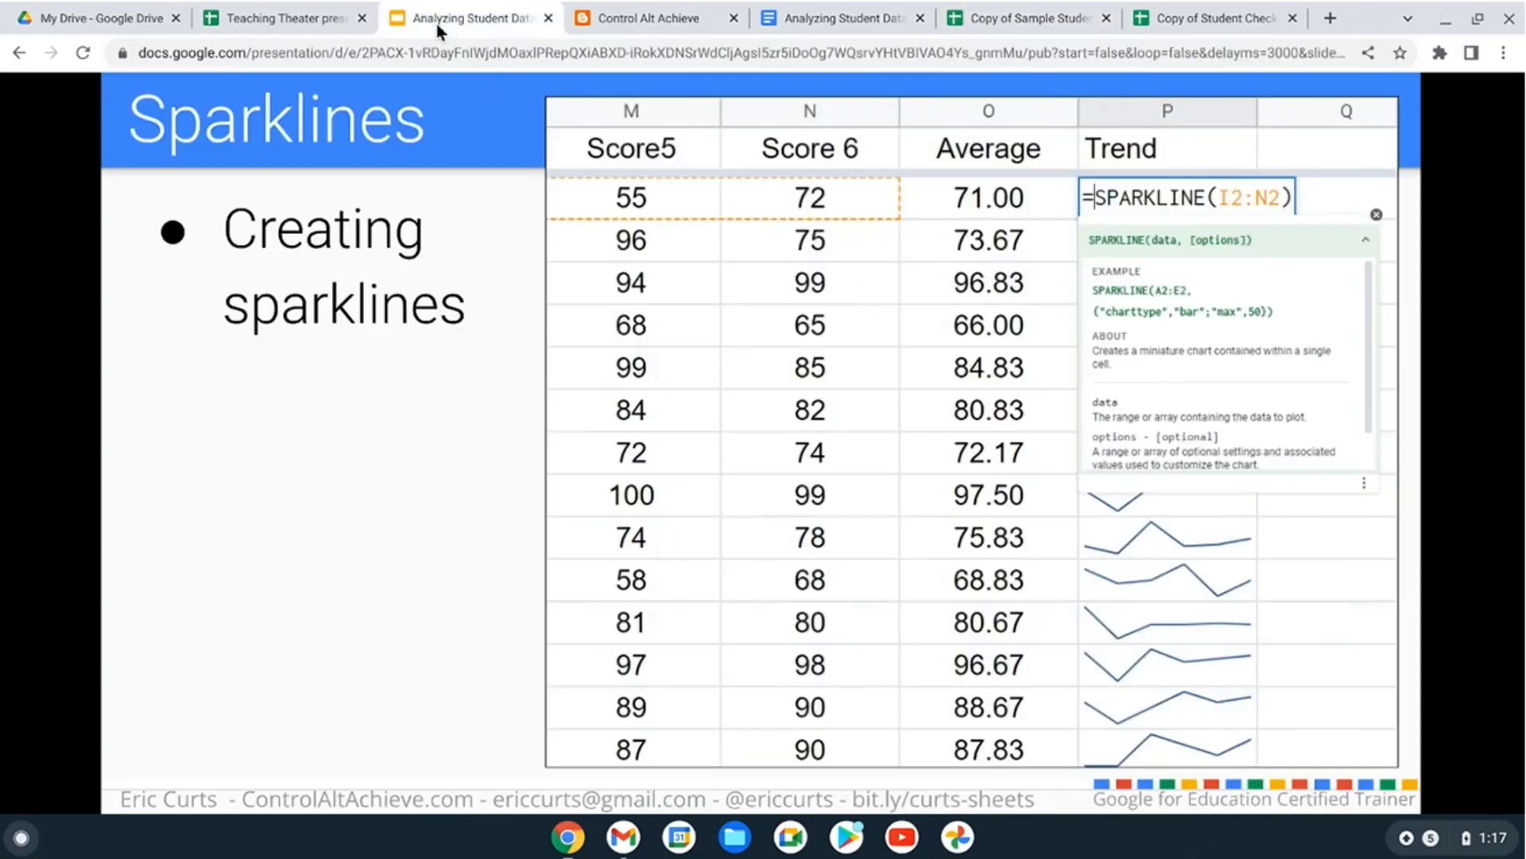
pyautogui.click(431, 301)
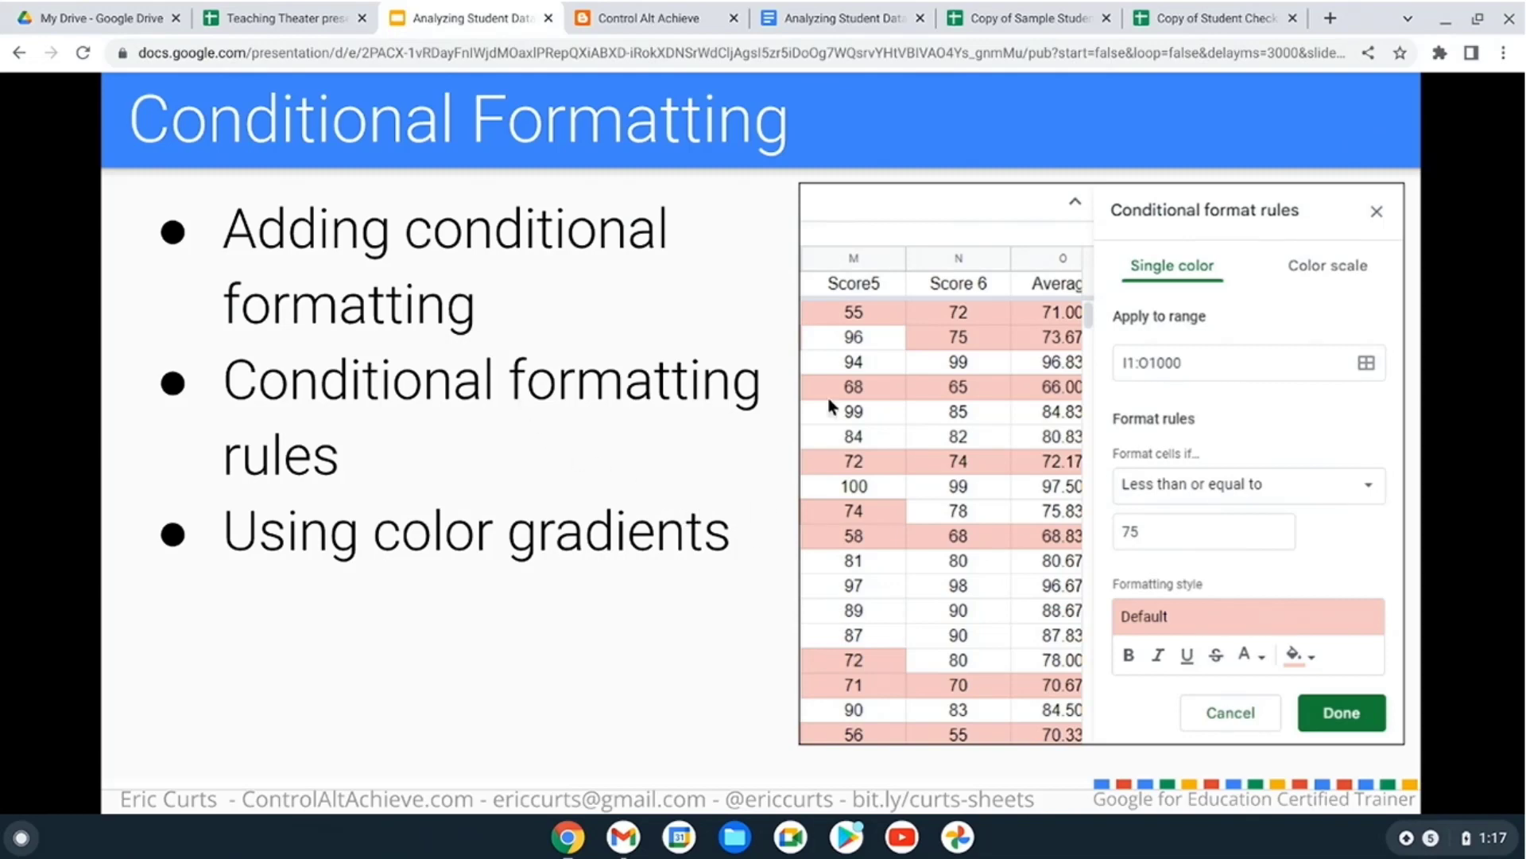
pyautogui.click(1018, 19)
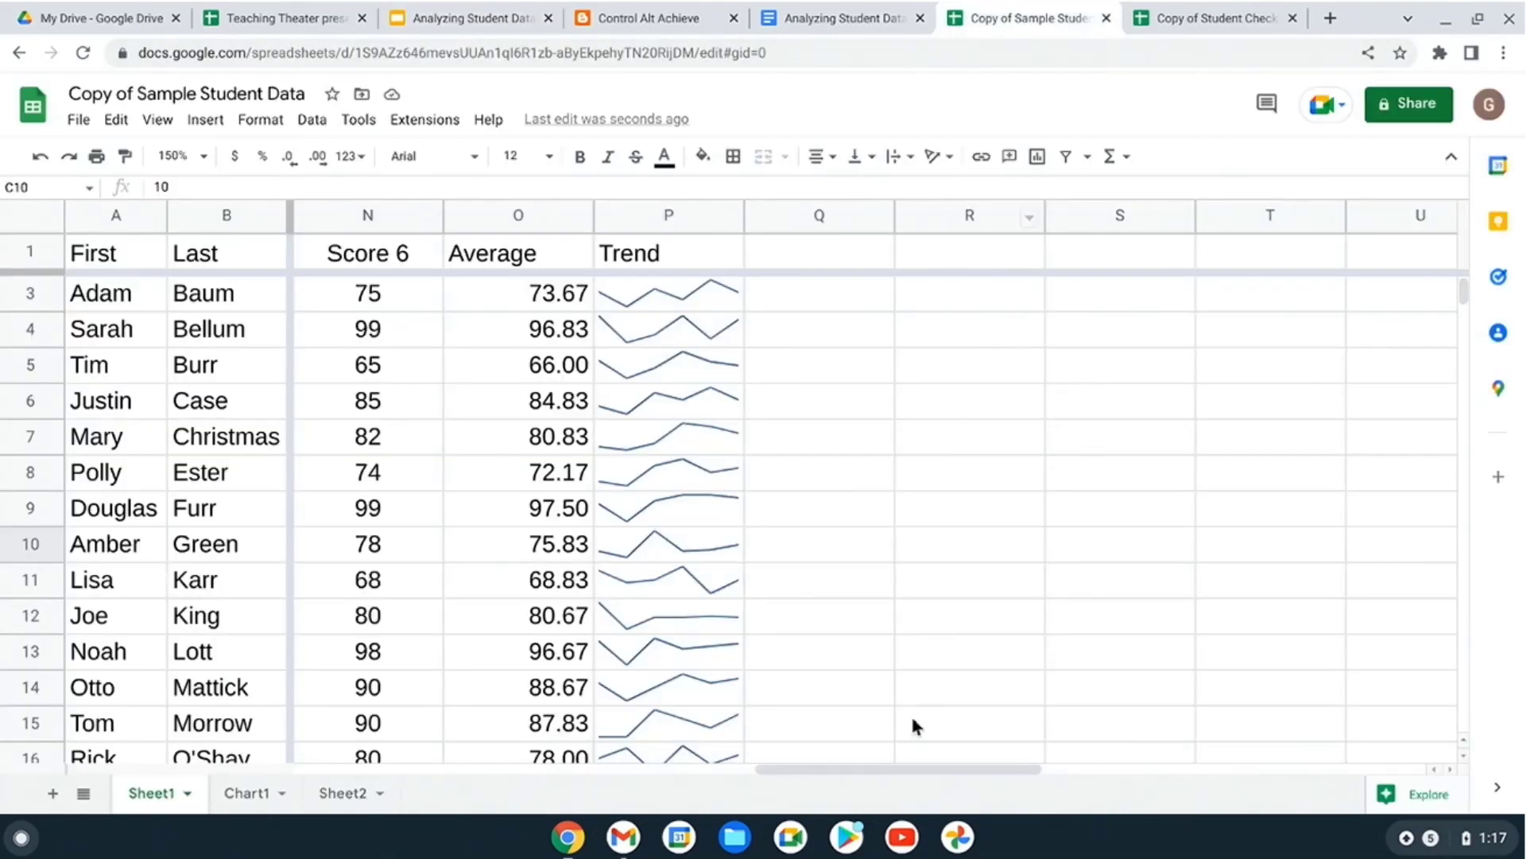
# - Select columns I through O, Score1 to Average, and start a conditional formatting rule for them
pyautogui.moveTo(862, 771); pyautogui.dragTo(652, 791)
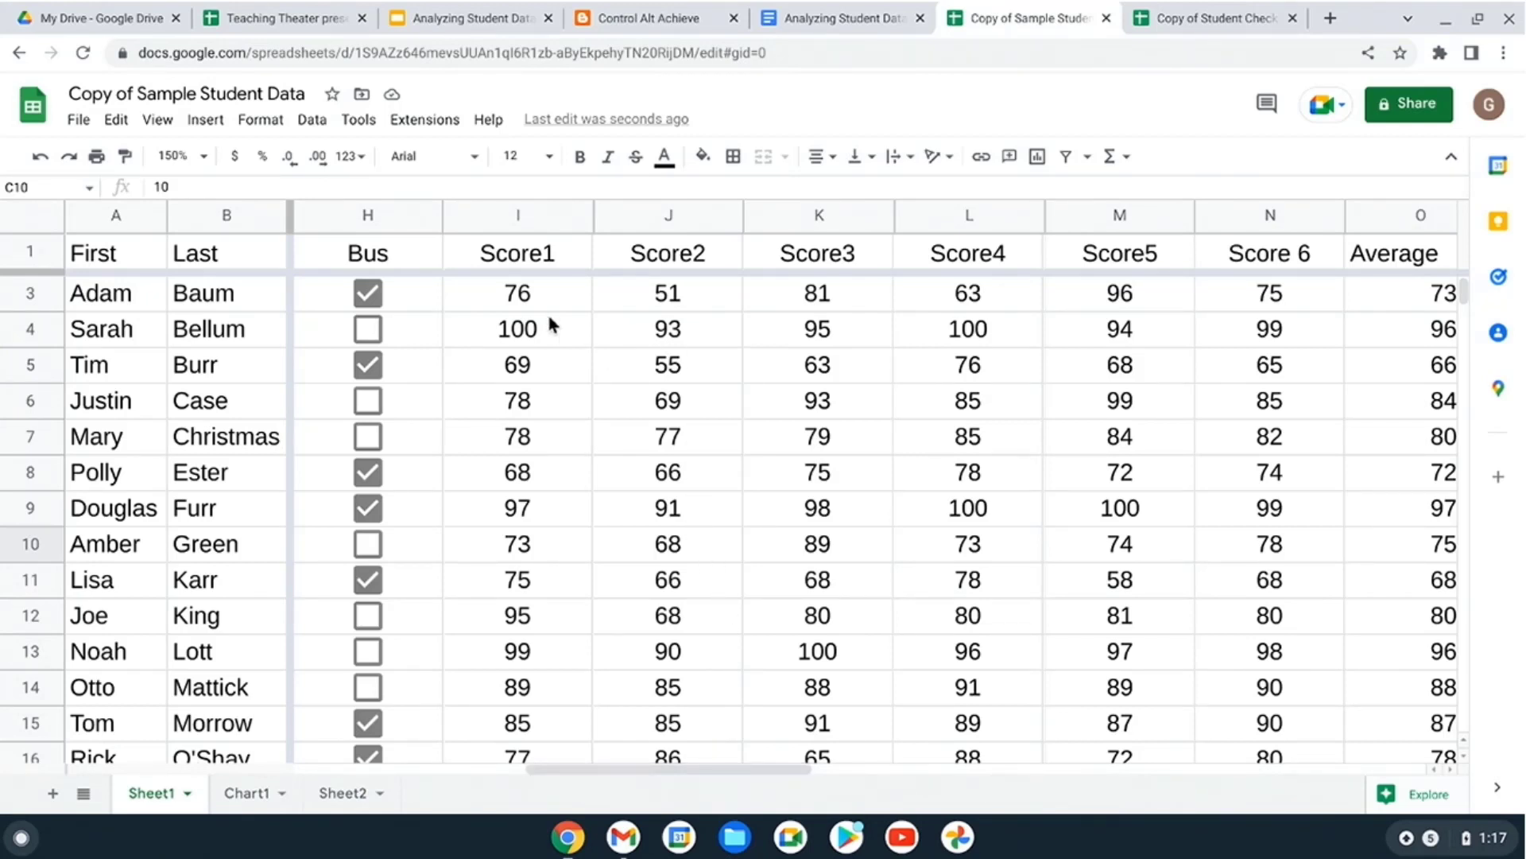
pyautogui.moveTo(485, 224); pyautogui.dragTo(1368, 222)
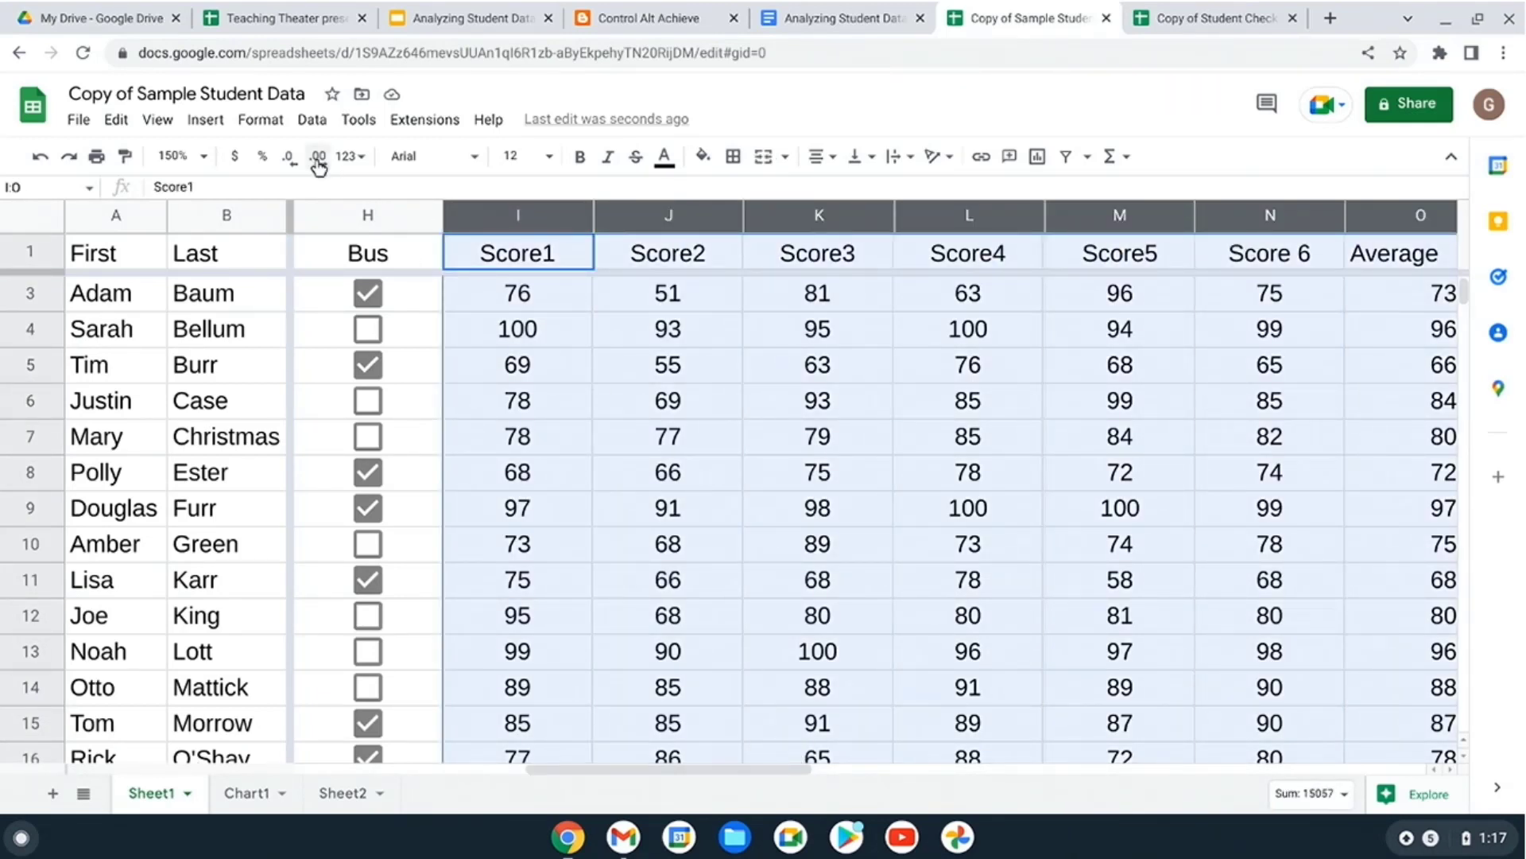
pyautogui.click(264, 121)
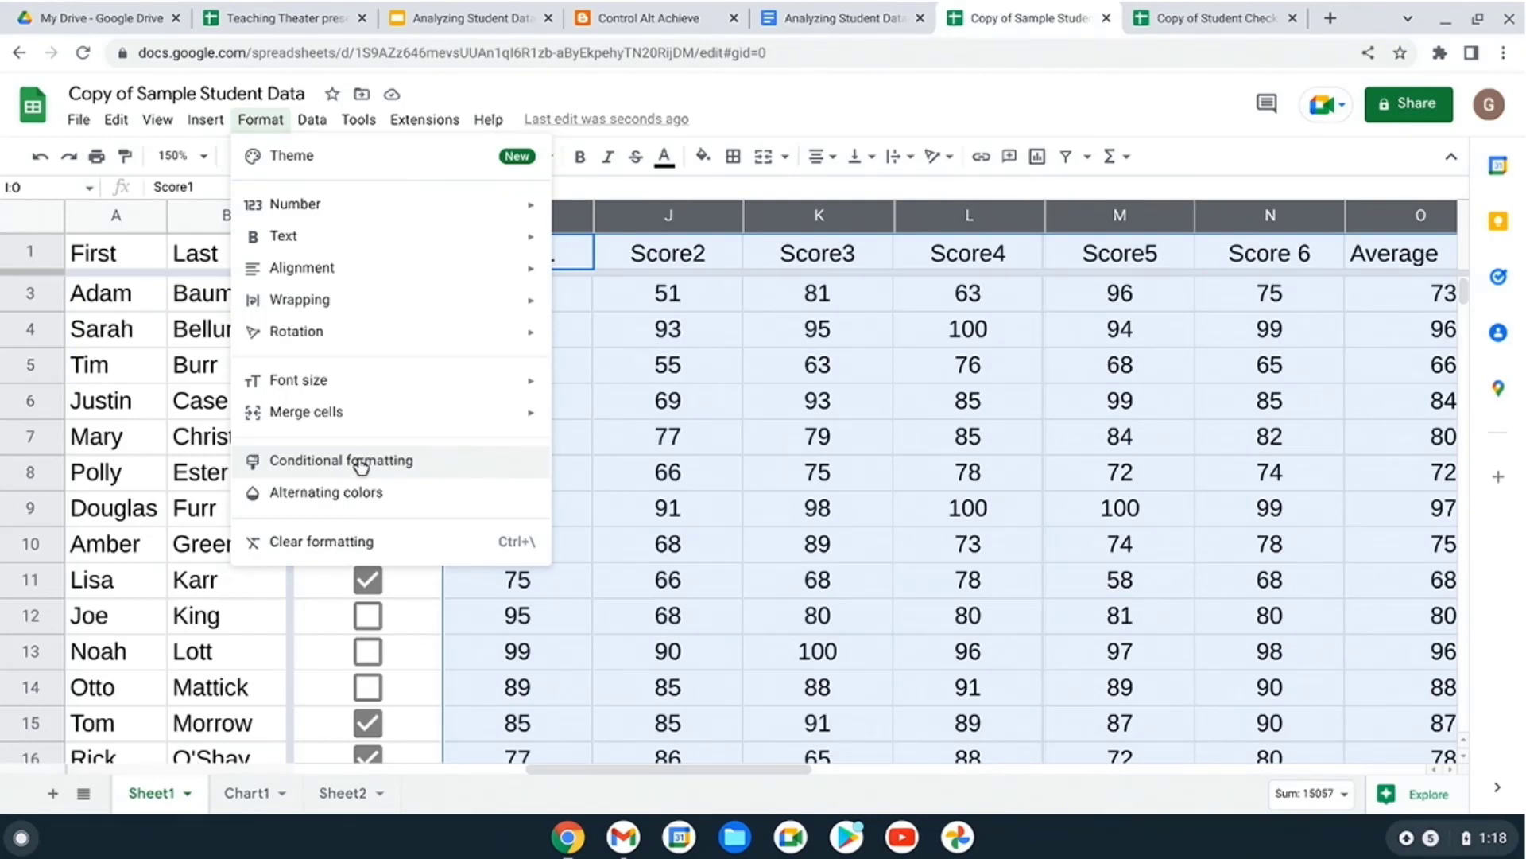
pyautogui.click(360, 463)
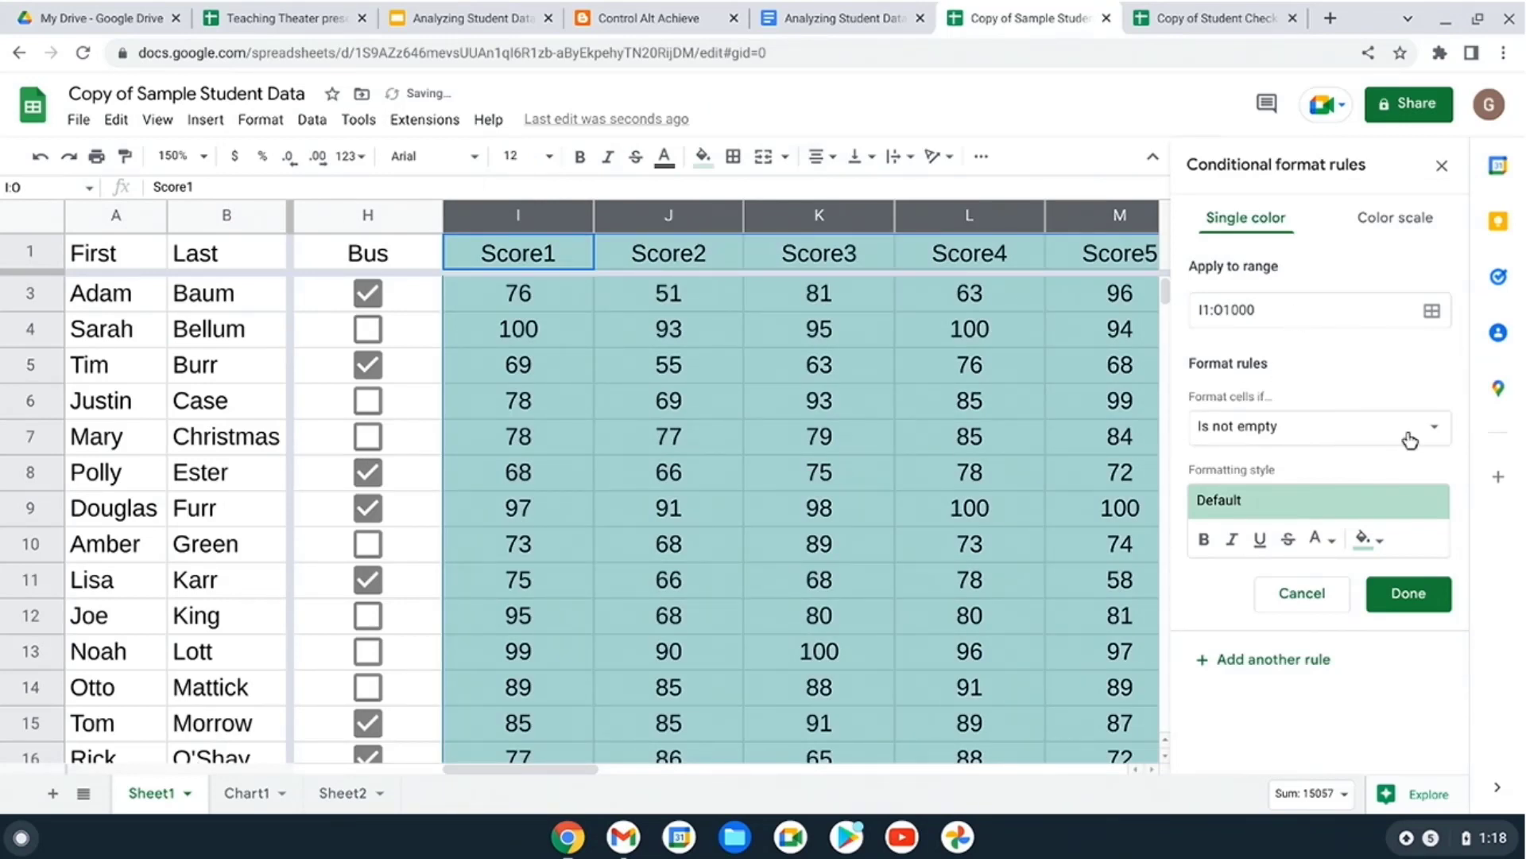
# - Set the conditional formatting rule to apply to cells less than or equal to 70
pyautogui.click(1435, 434)
pyautogui.scroll(-3, 1300, 525)
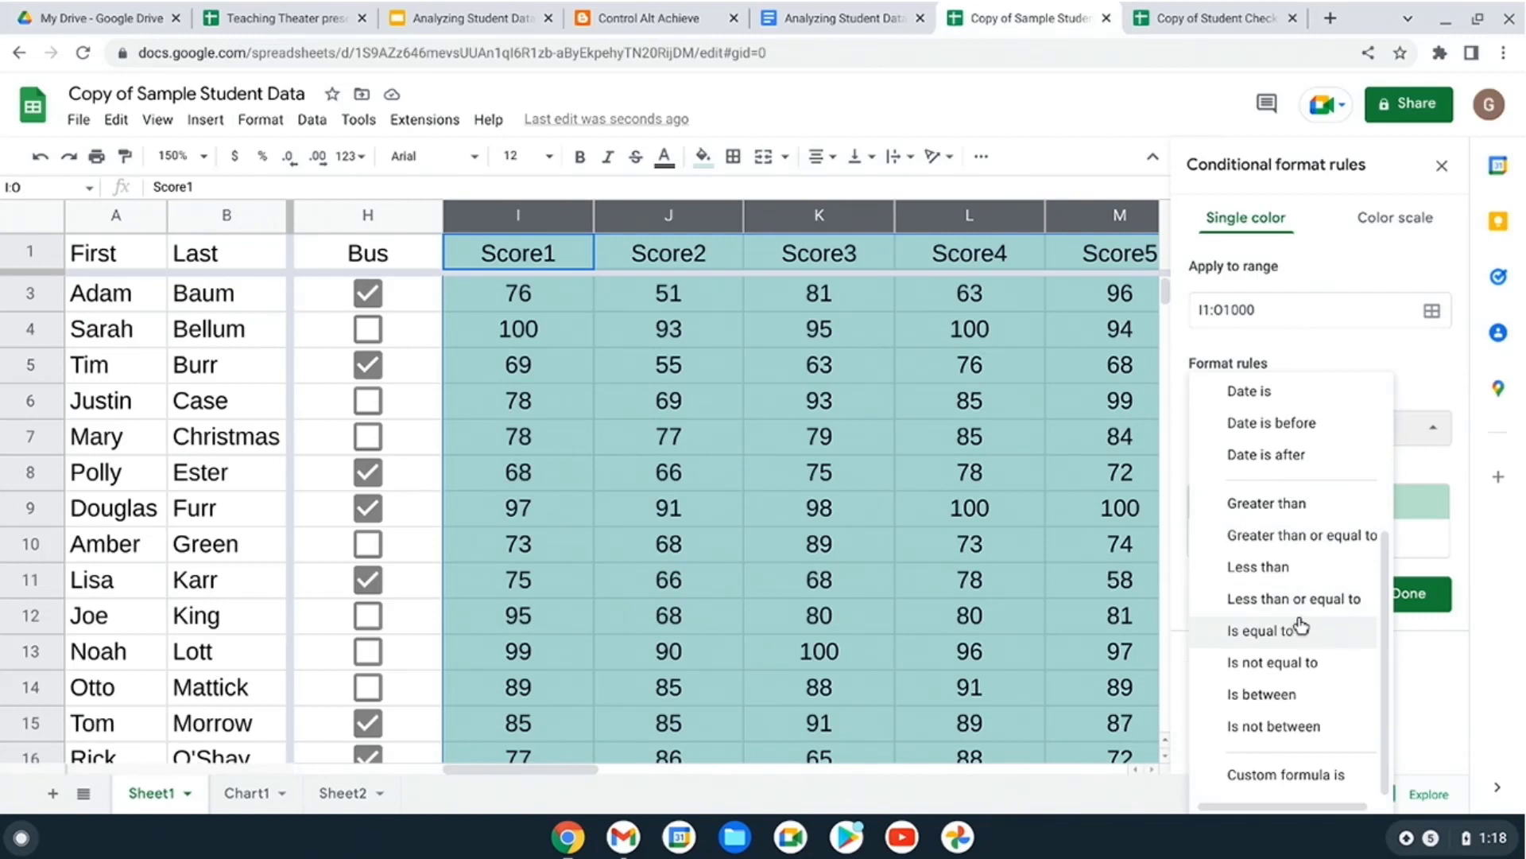
pyautogui.click(1299, 603)
pyautogui.click(1270, 472)
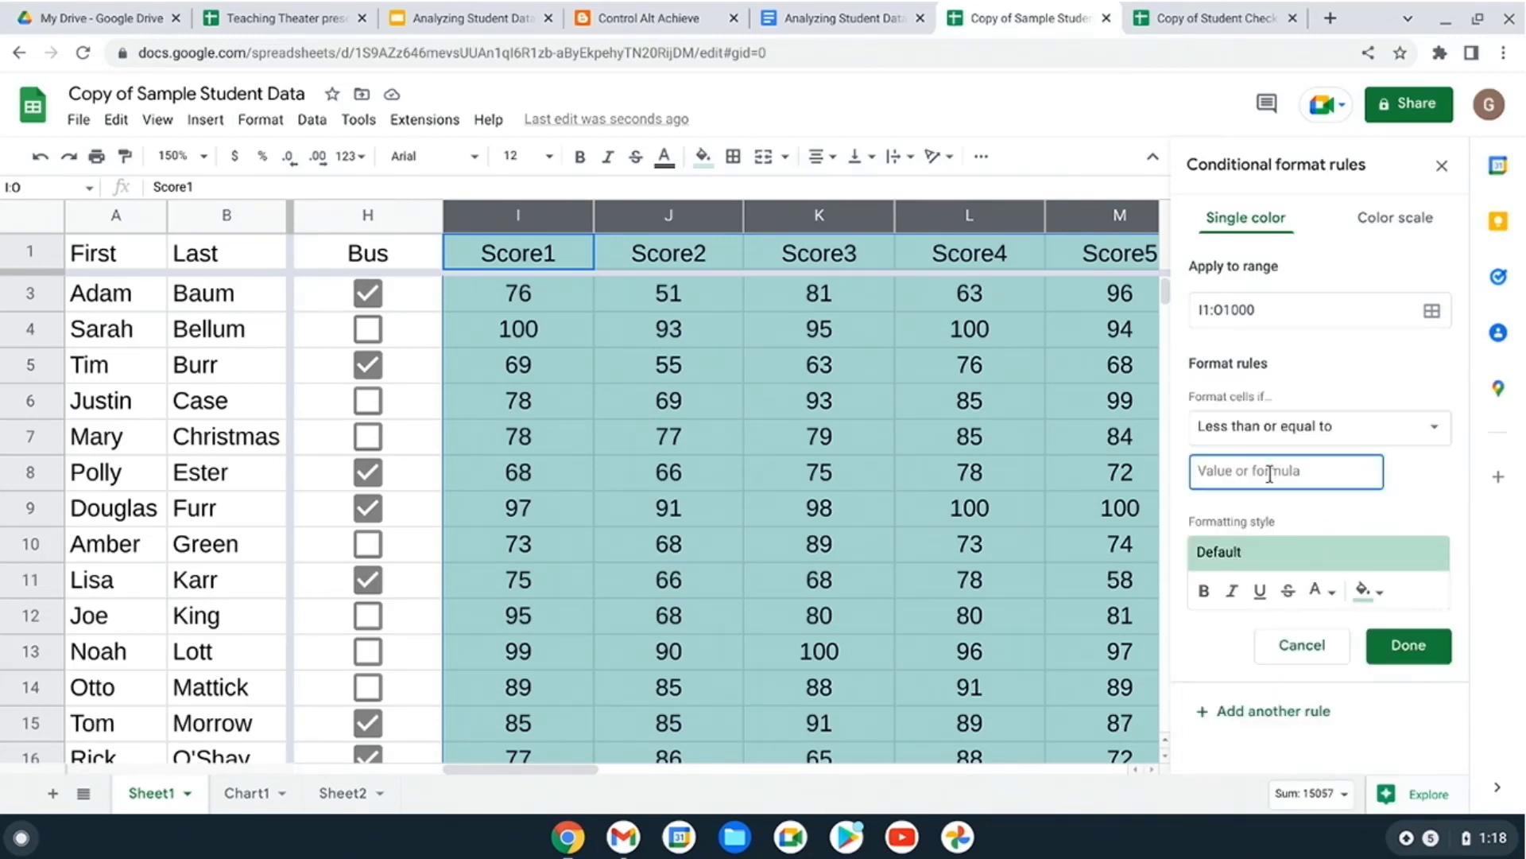
pyautogui.write('70')
pyautogui.click(1410, 484)
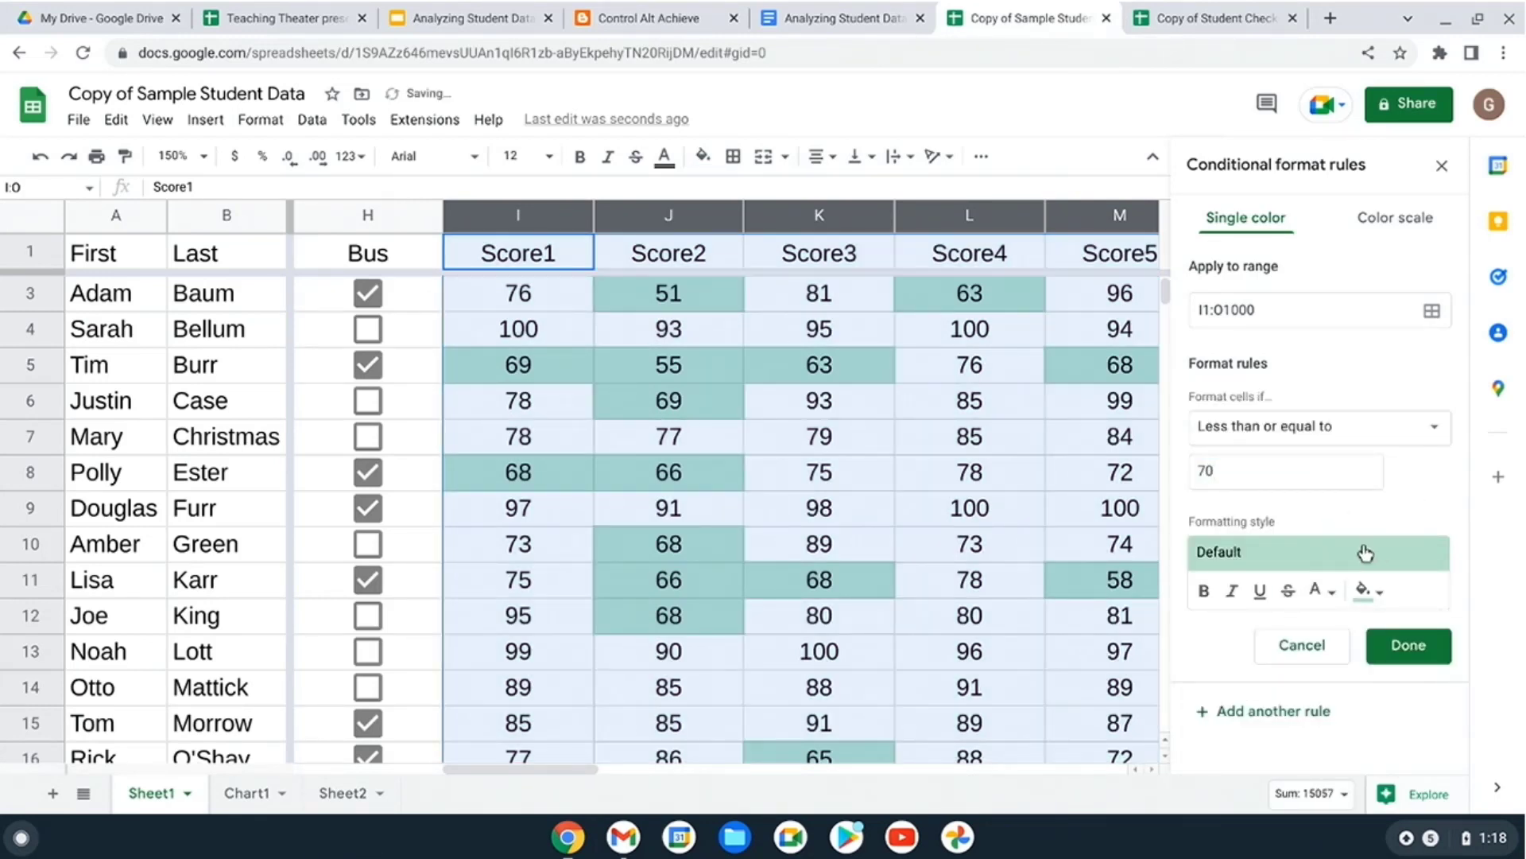
# - Give the rule the preset light red fill style, then save it and close the conditional format rules
pyautogui.click(1289, 556)
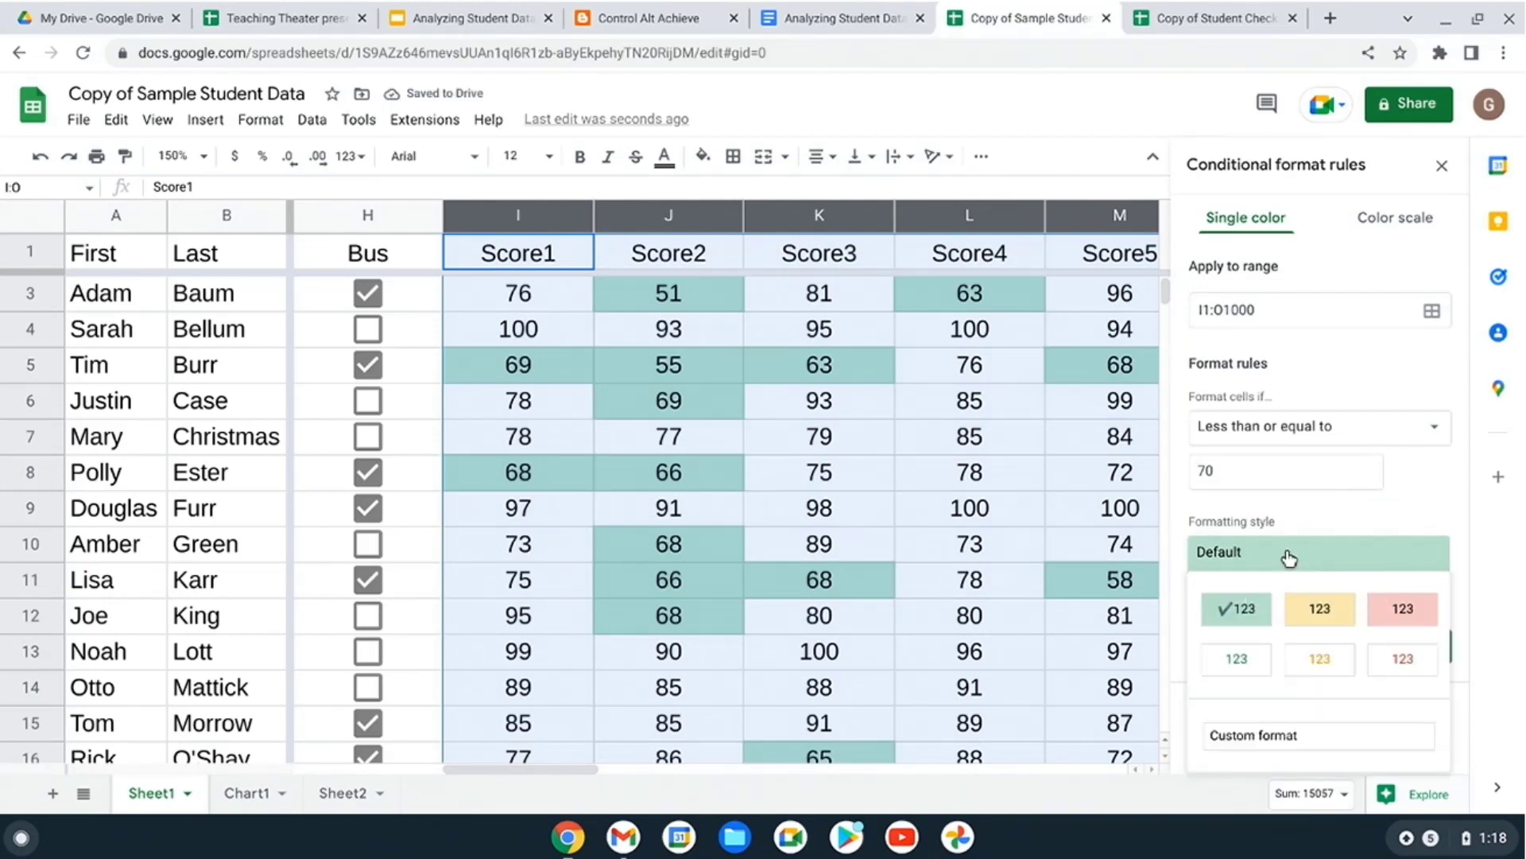
pyautogui.click(1420, 609)
pyautogui.click(1420, 641)
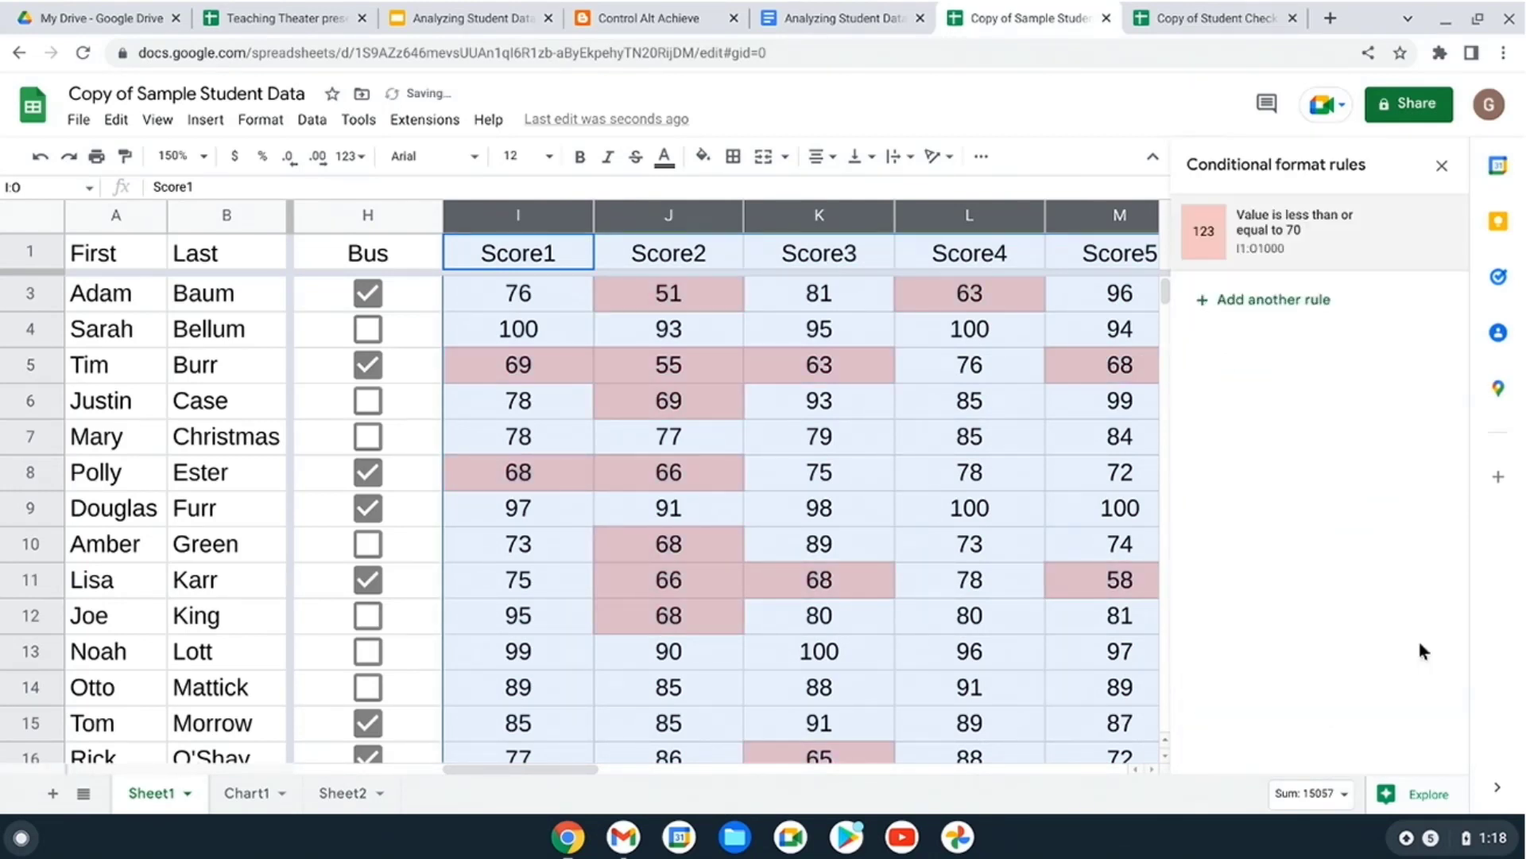
pyautogui.click(1441, 166)
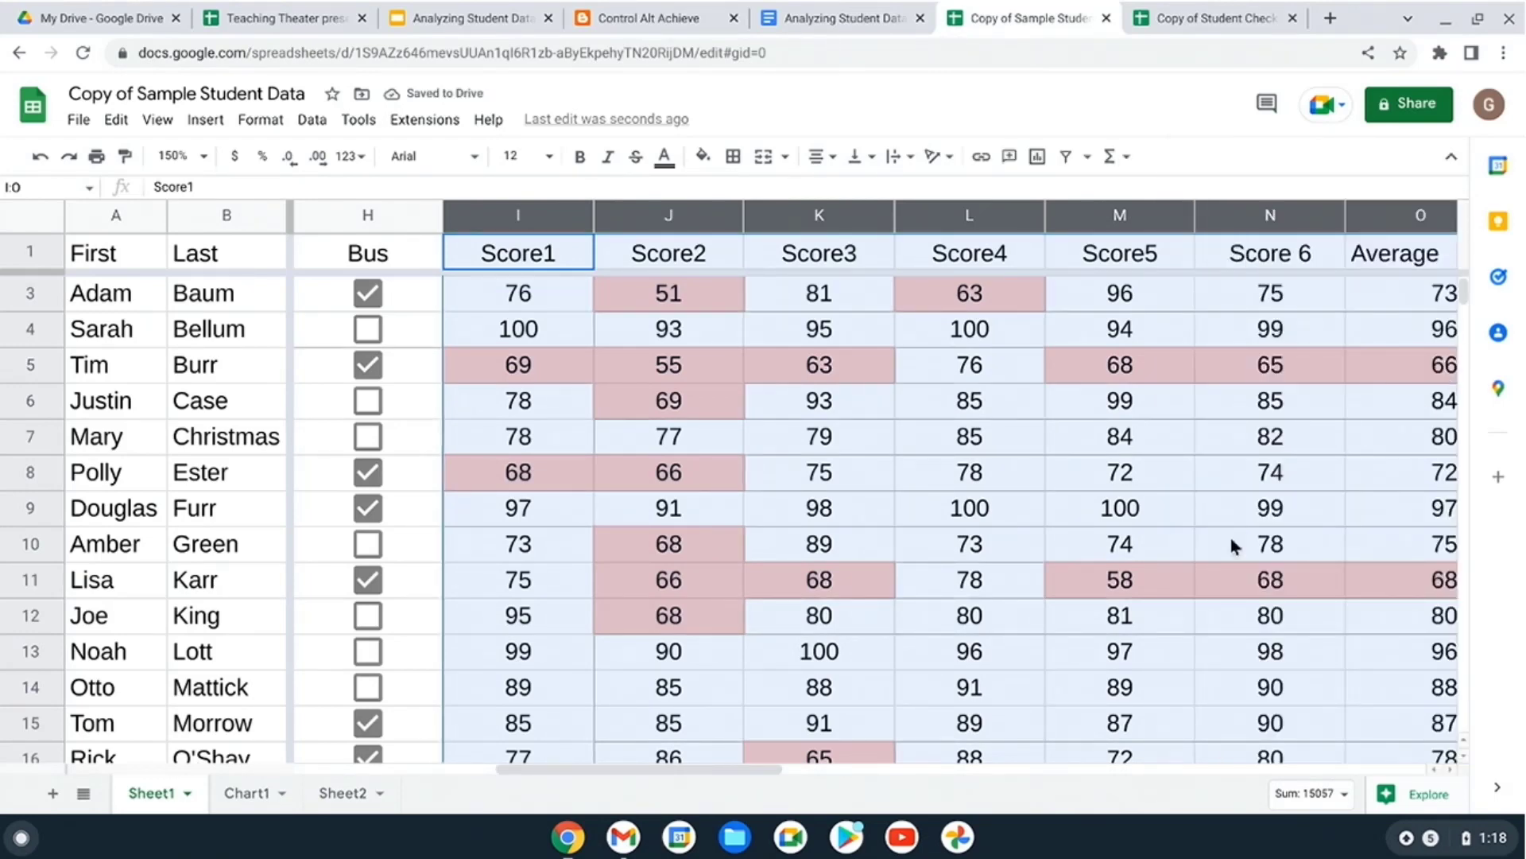
# - Review the highlighted scores, then test the rule in the Score5 column by setting M8 to 70 and M5 to 73
pyautogui.click(1121, 515)
pyautogui.scroll(-6, 1030, 517)
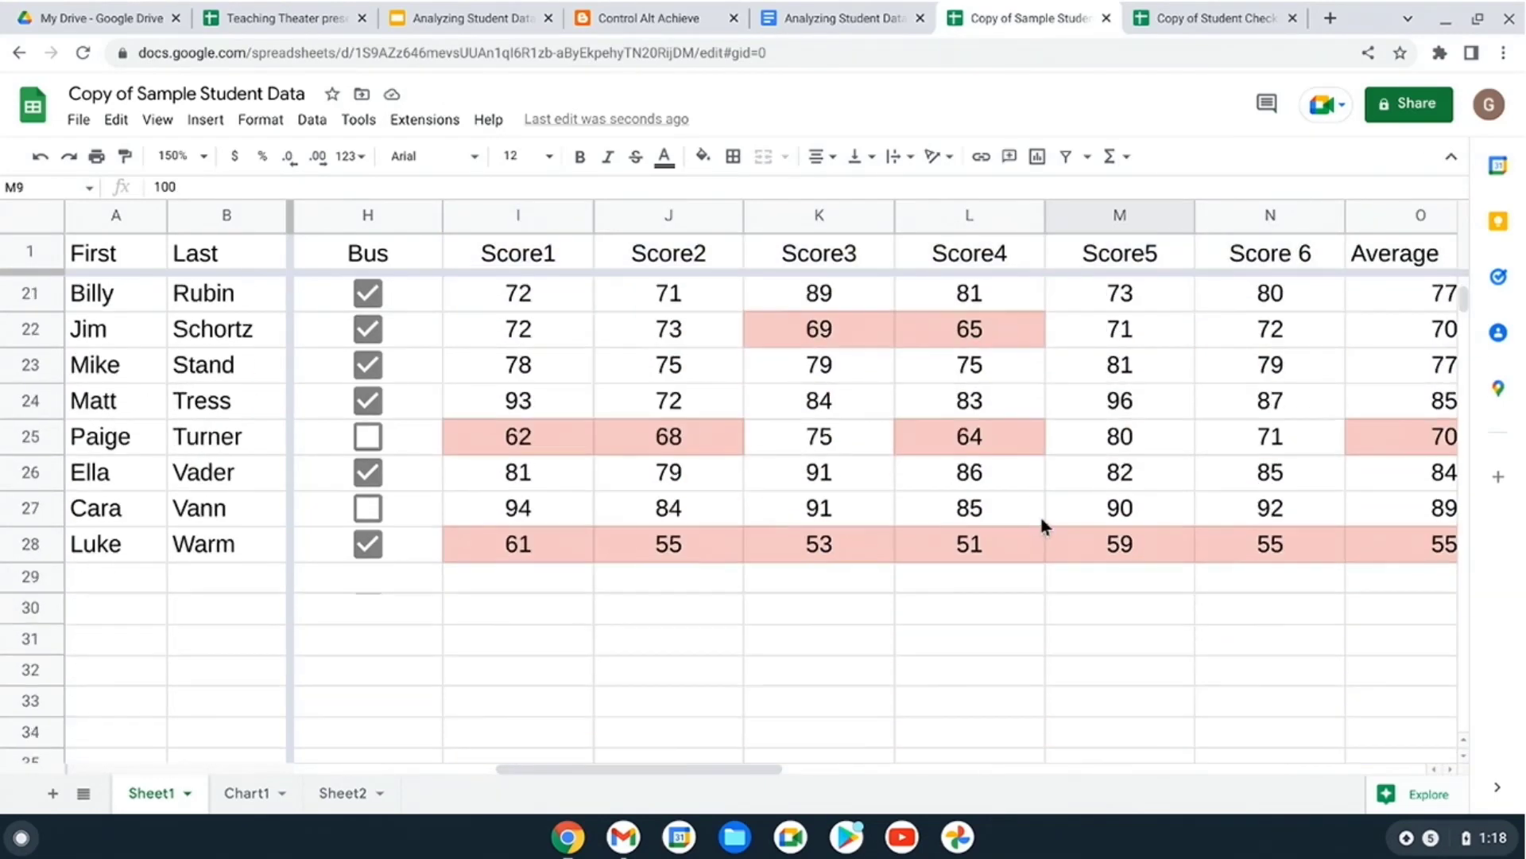
pyautogui.scroll(4, 1042, 518)
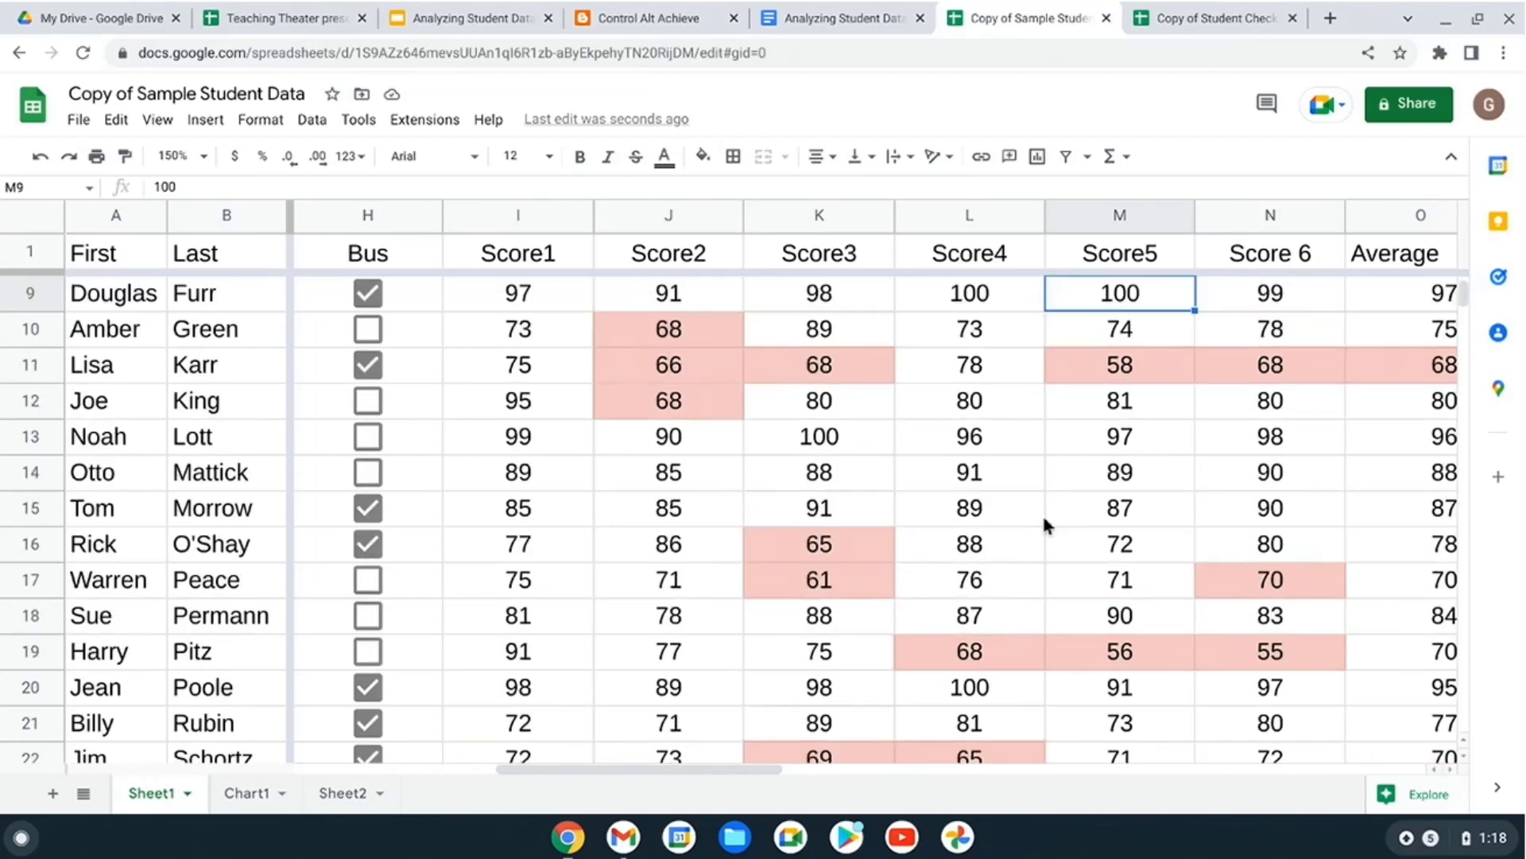
pyautogui.scroll(3, 1044, 518)
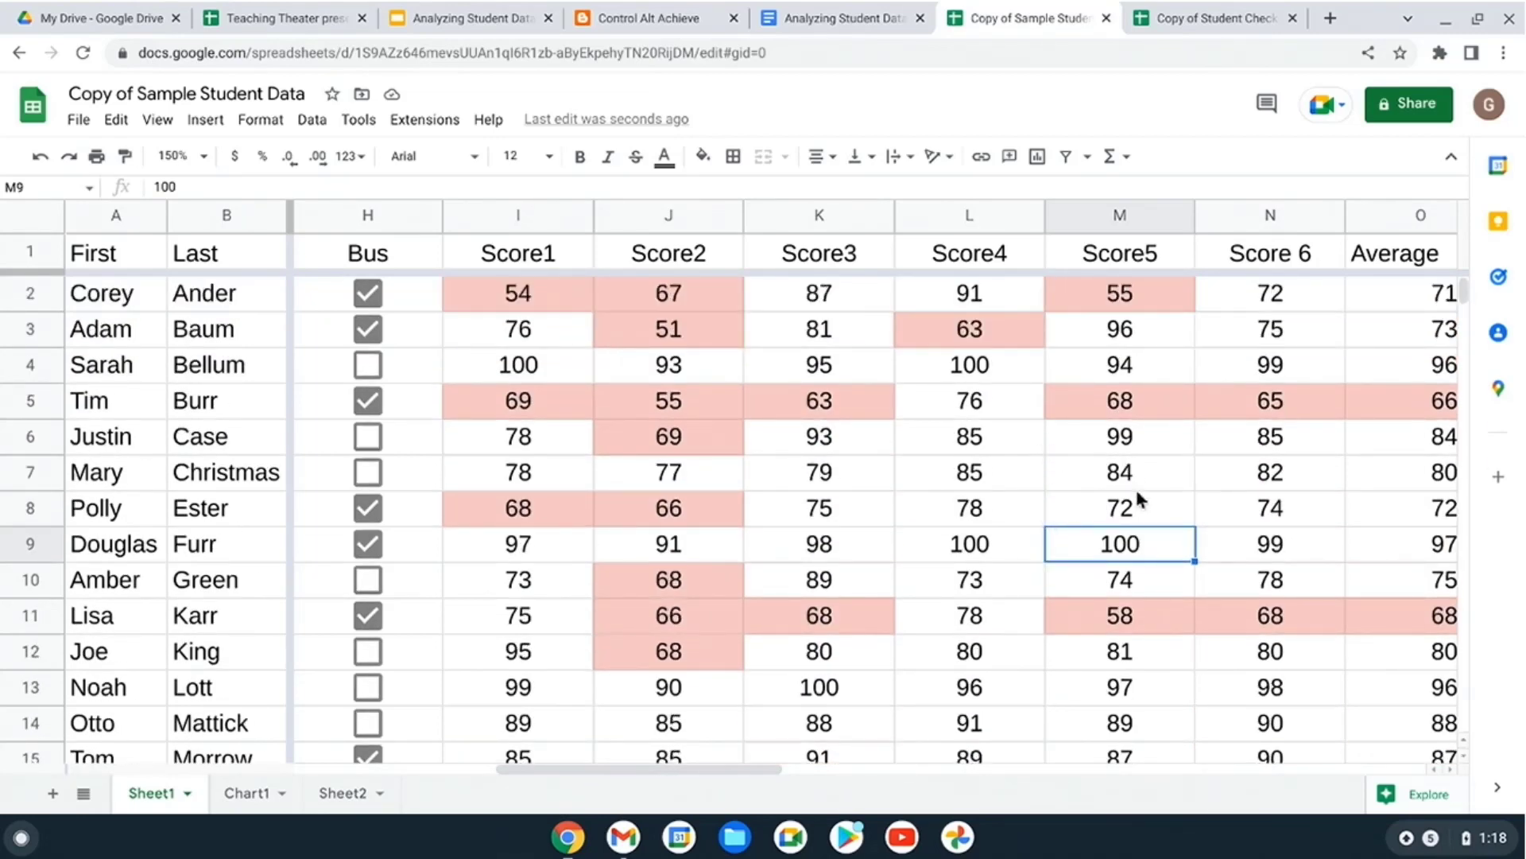
pyautogui.click(1141, 513)
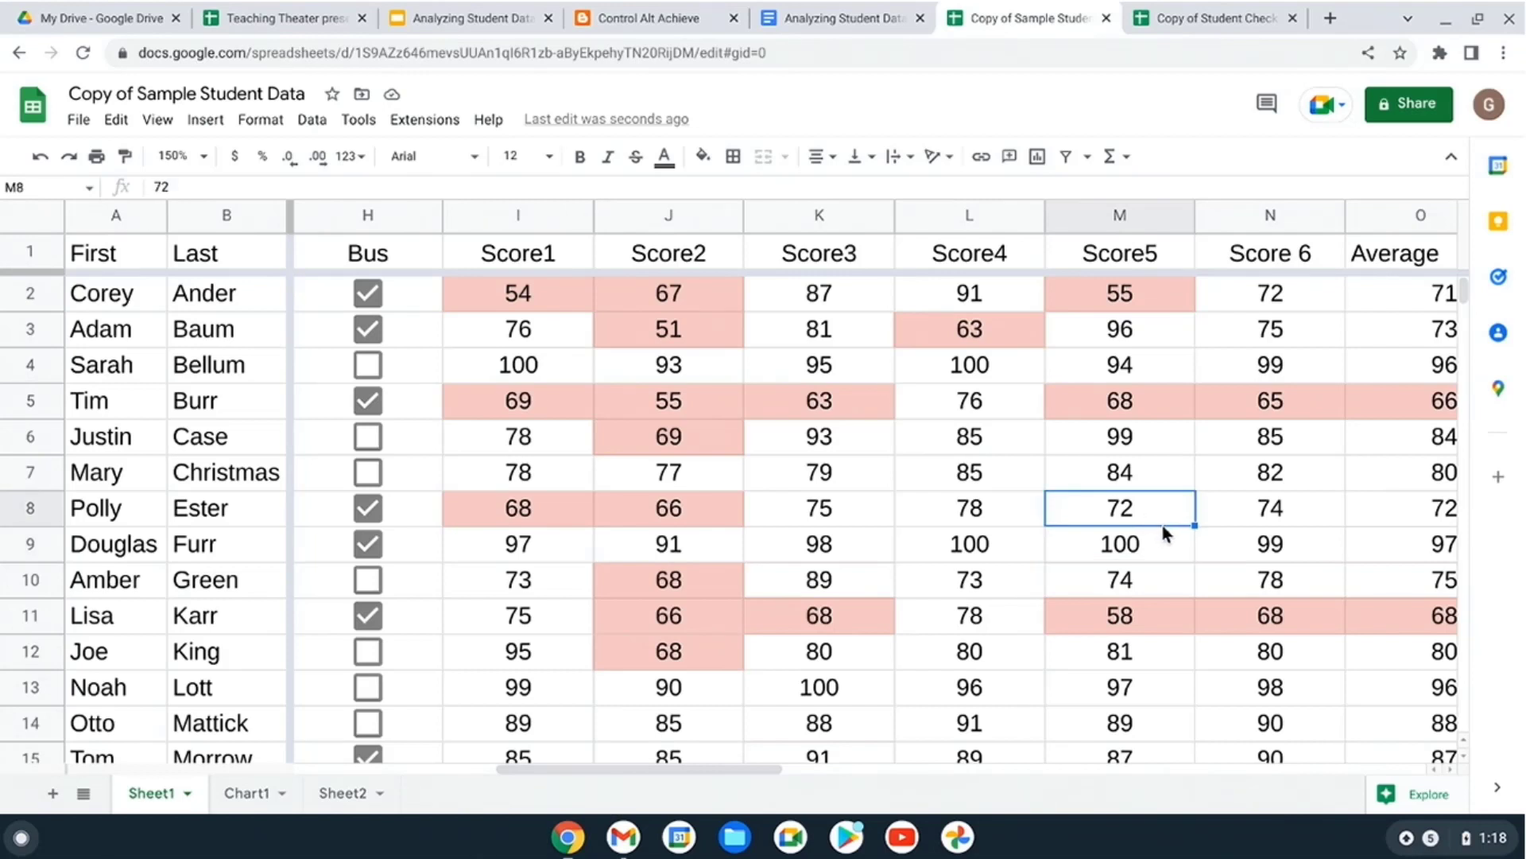
pyautogui.write('70')
pyautogui.press('Return')
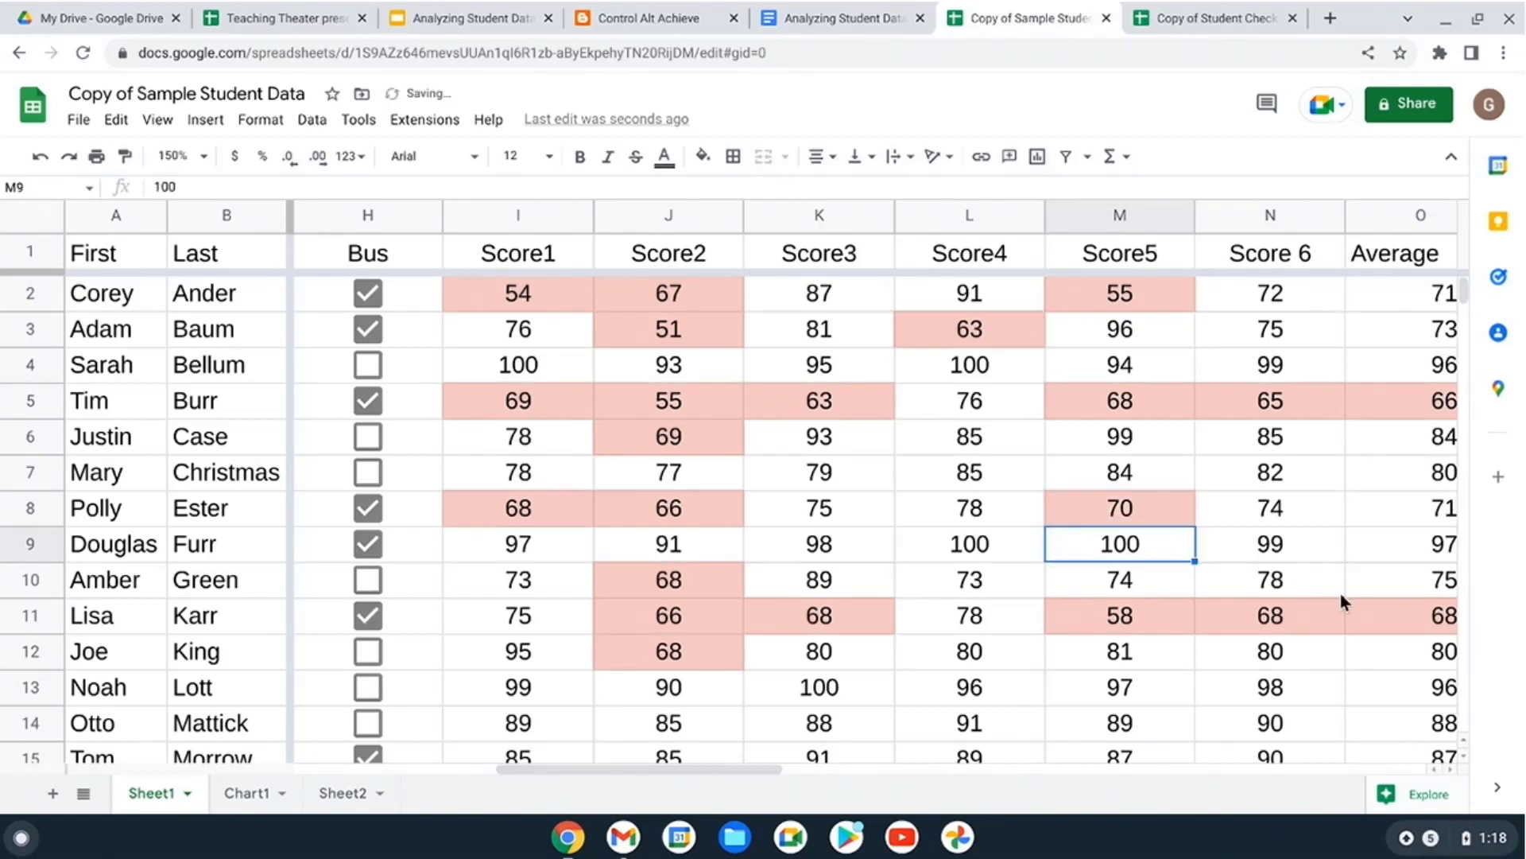
pyautogui.click(1142, 402)
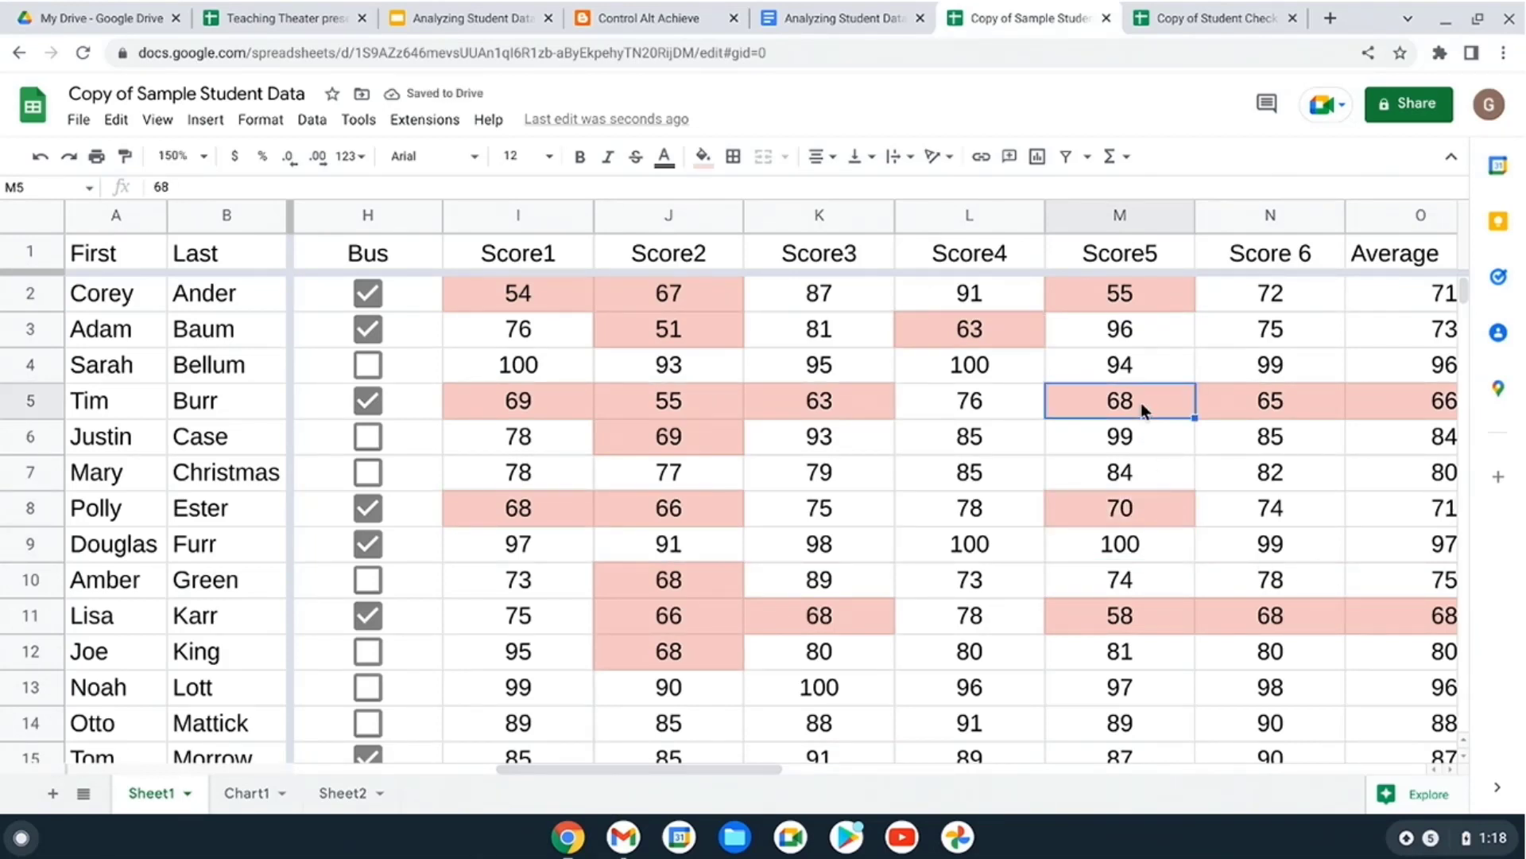
pyautogui.write('73')
pyautogui.press('Return')
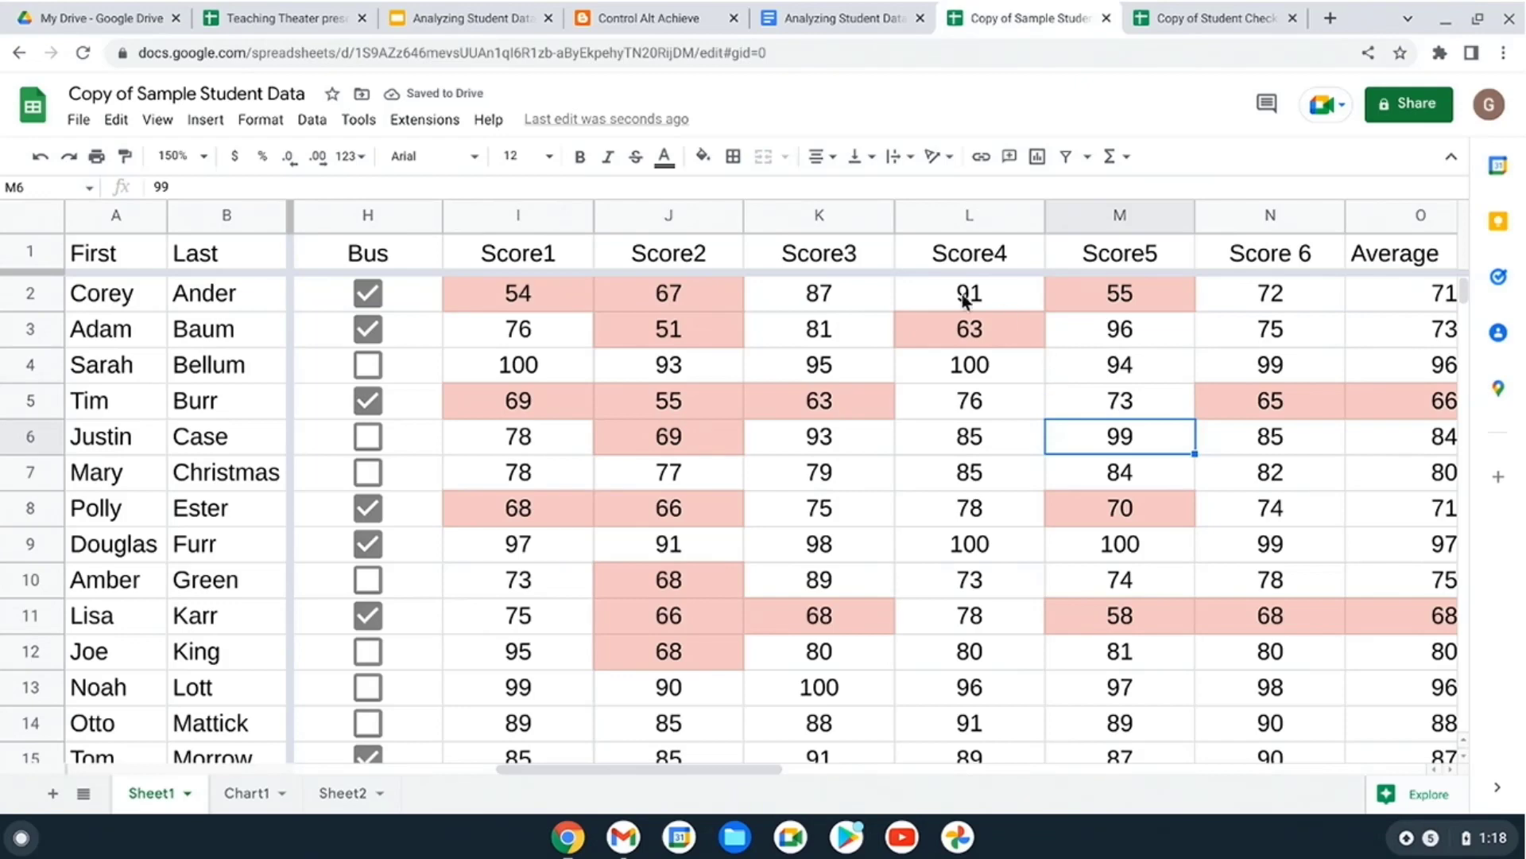
# - Switch to the presentation, advance it to the Pivot Tables slide, and look over the first columns of the student data spreadsheet again
pyautogui.click(457, 20)
pyautogui.click(503, 223)
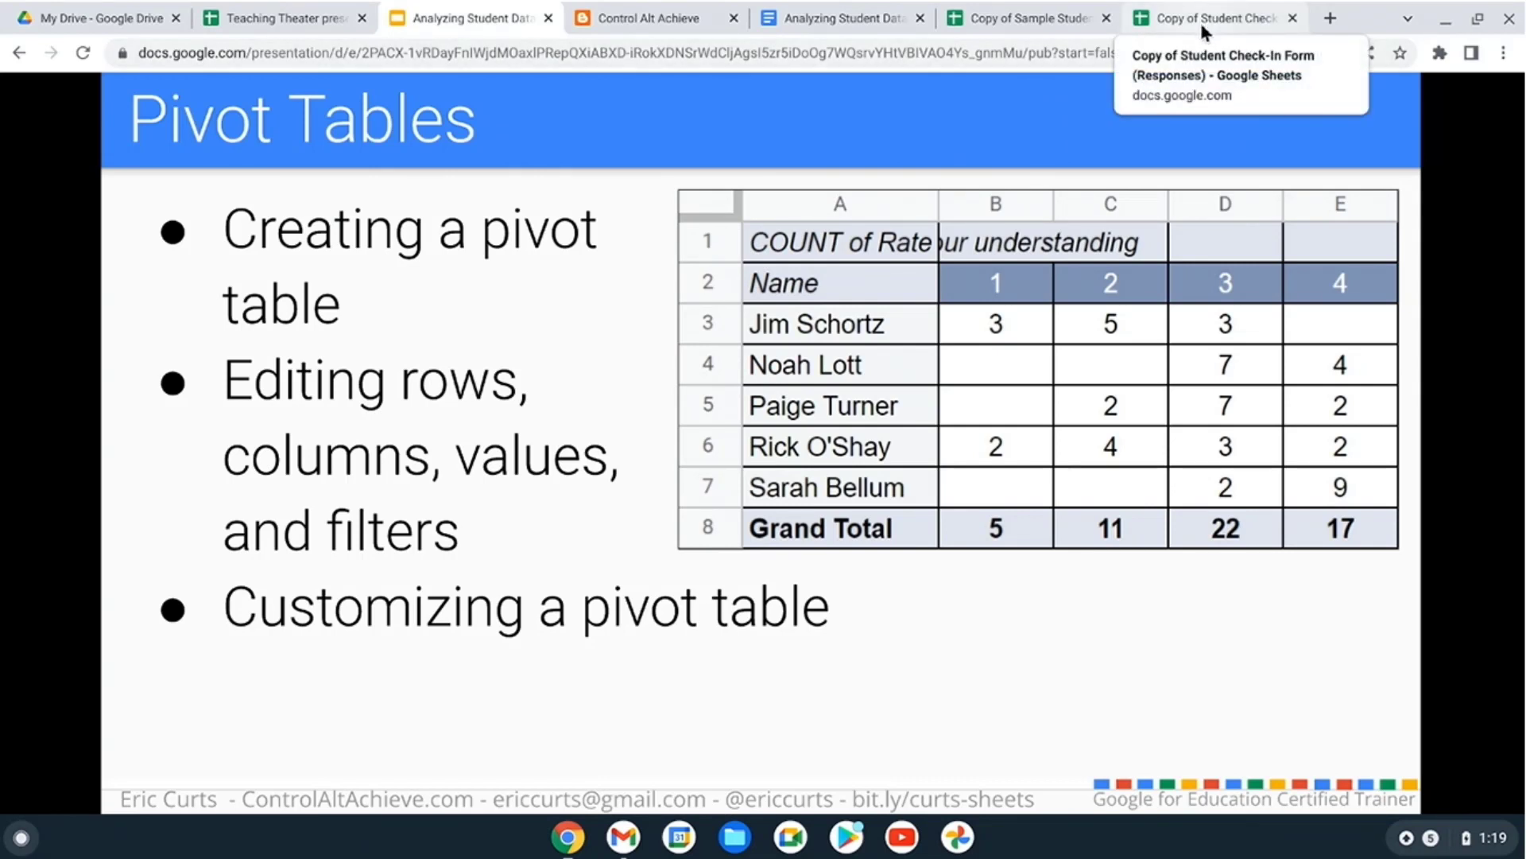
pyautogui.click(1051, 14)
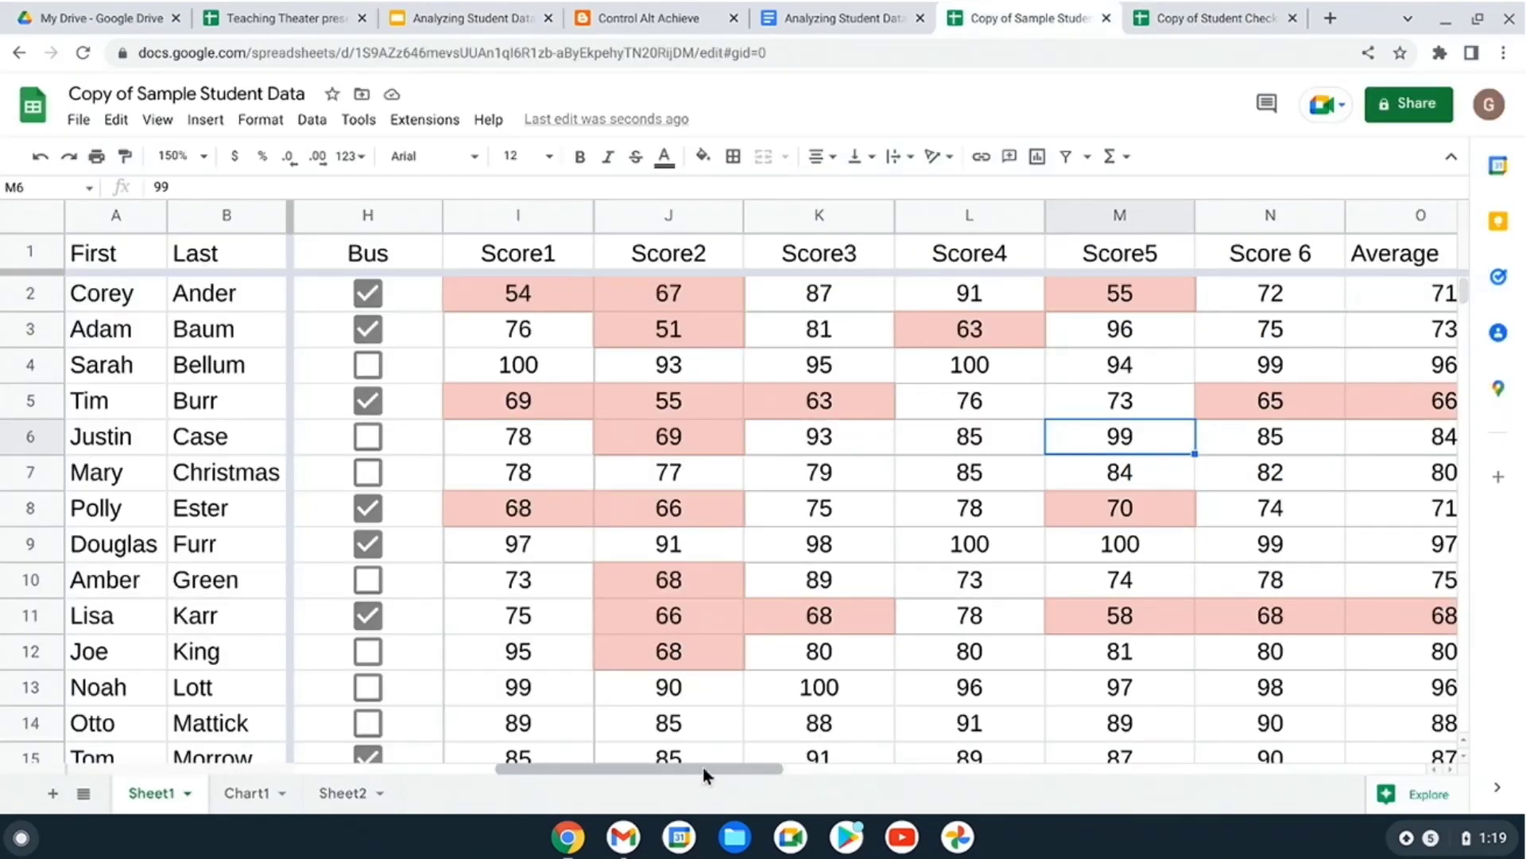
pyautogui.moveTo(702, 768); pyautogui.dragTo(496, 770)
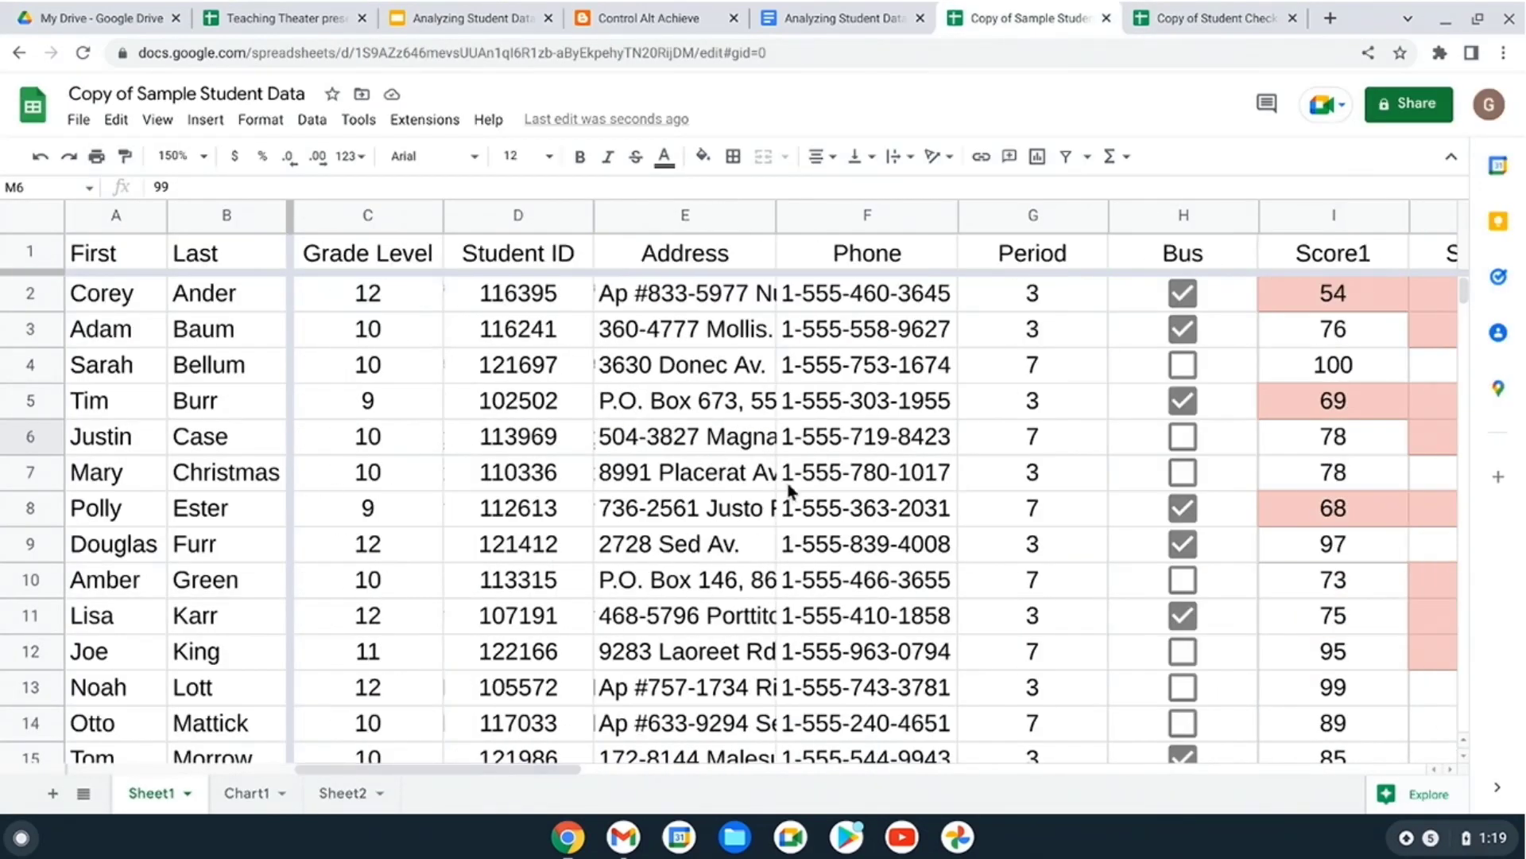
# - Switch to the Copy of Student Check-In Form (Responses) spreadsheet and examine the repeated student names and their understanding ratings
pyautogui.click(1204, 17)
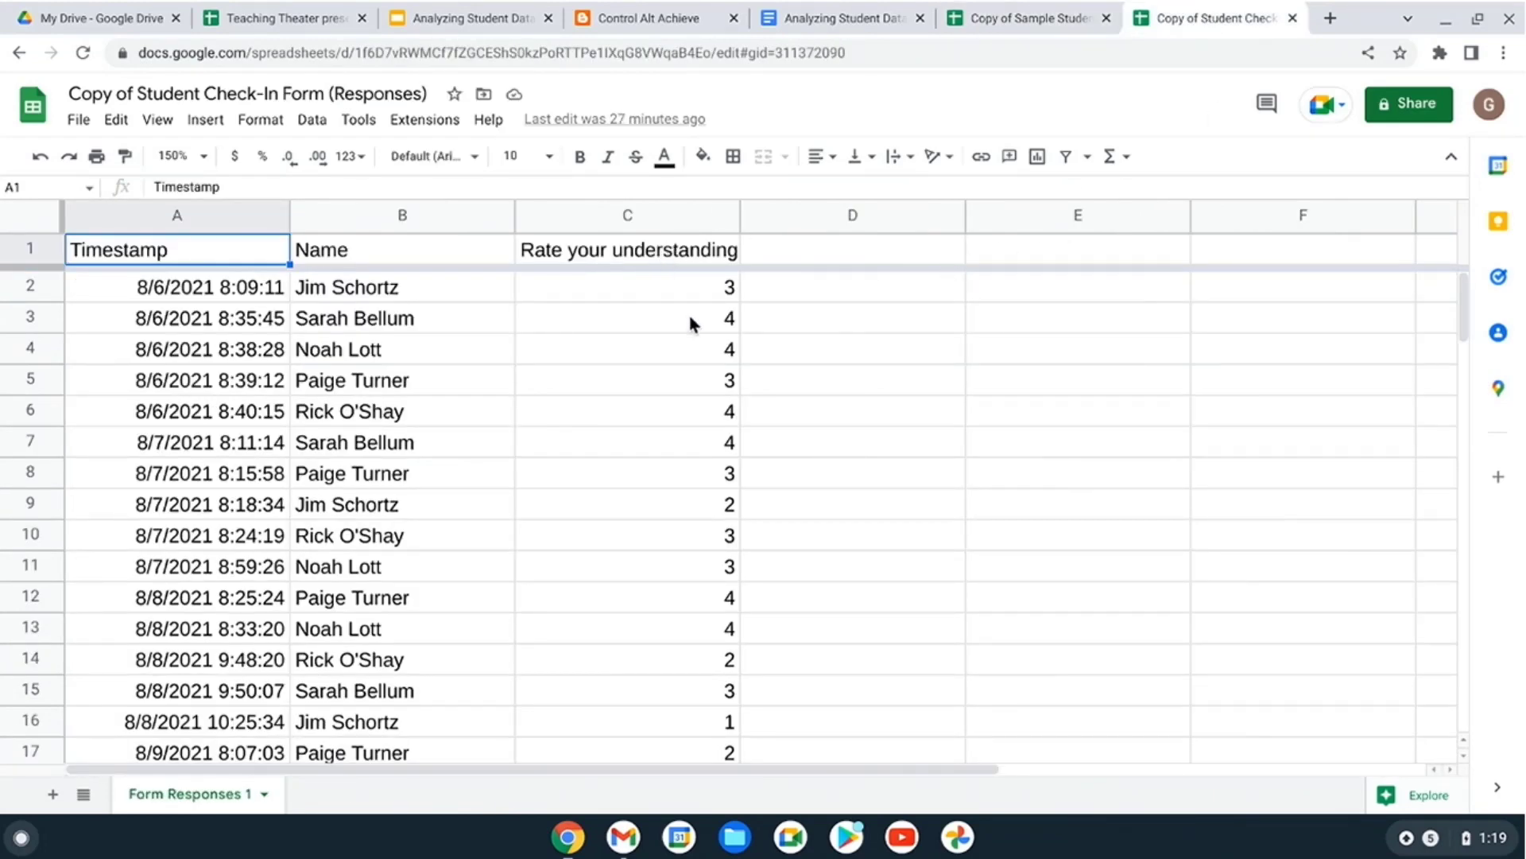
pyautogui.click(416, 291)
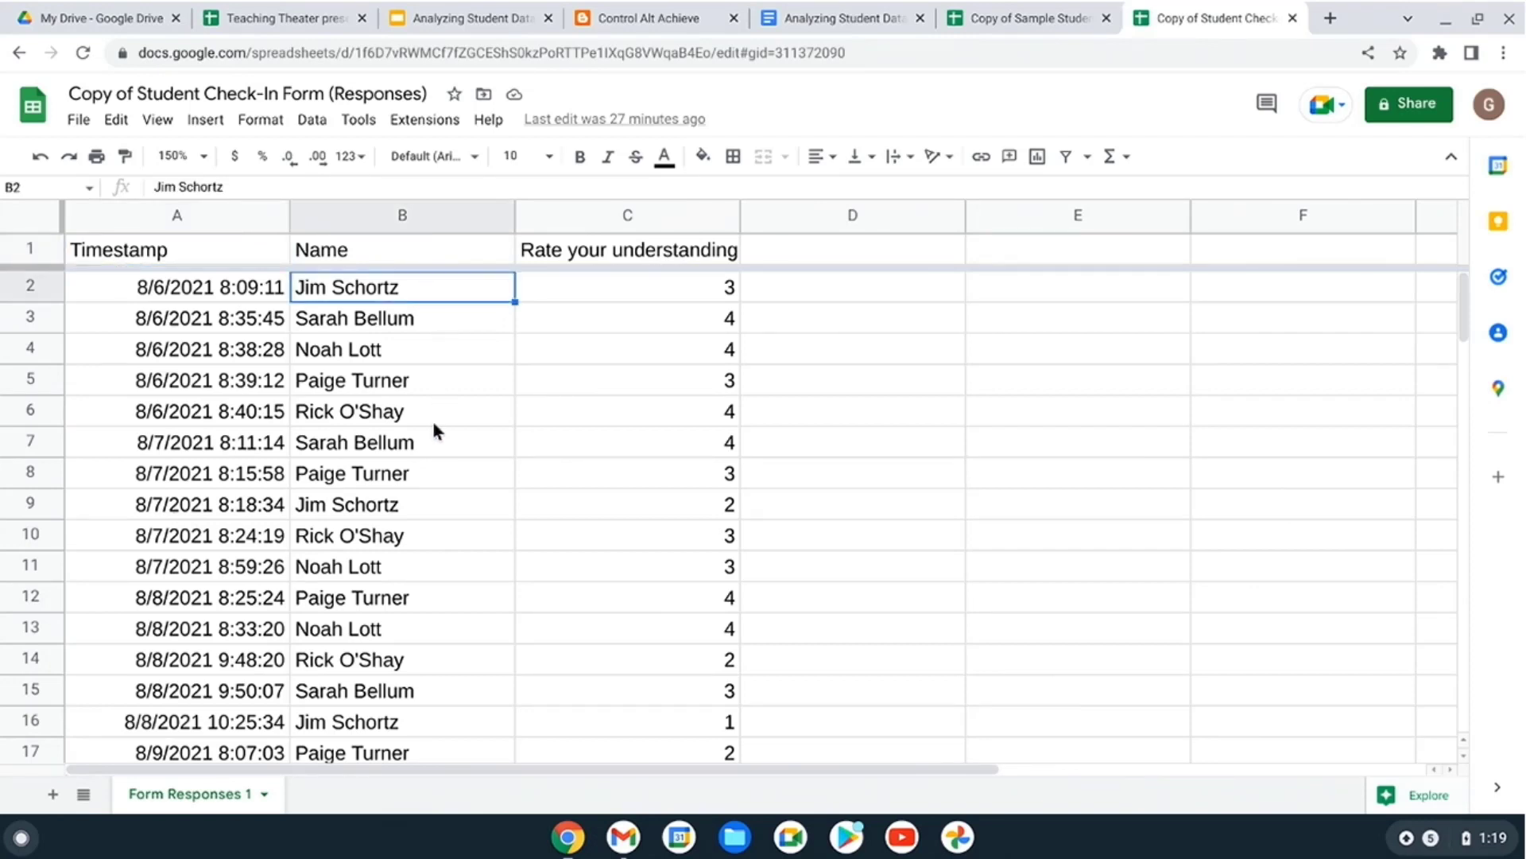
pyautogui.click(407, 510)
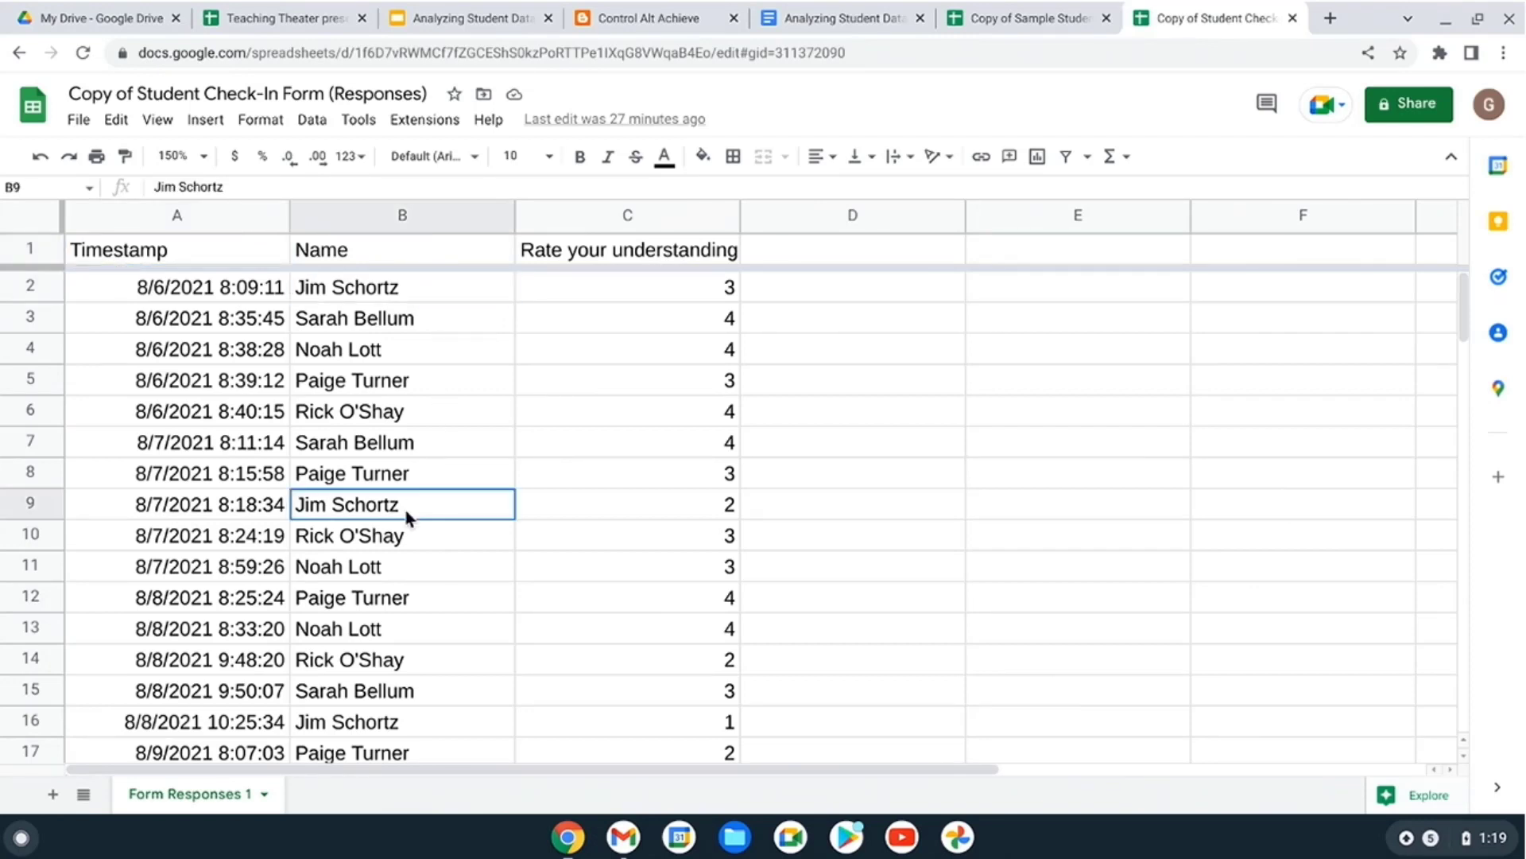
pyautogui.click(433, 720)
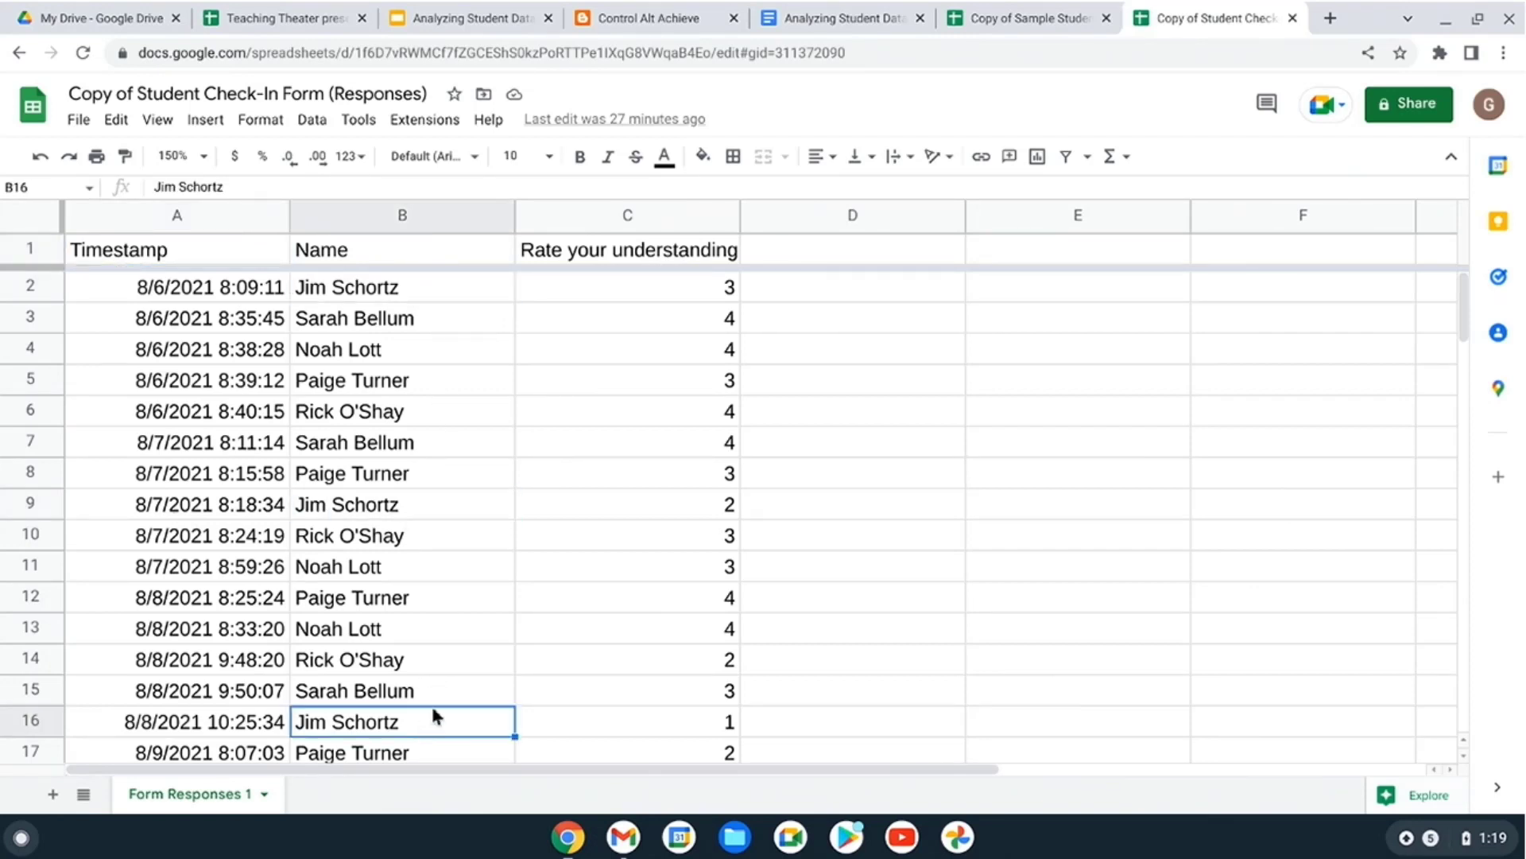
pyautogui.click(442, 317)
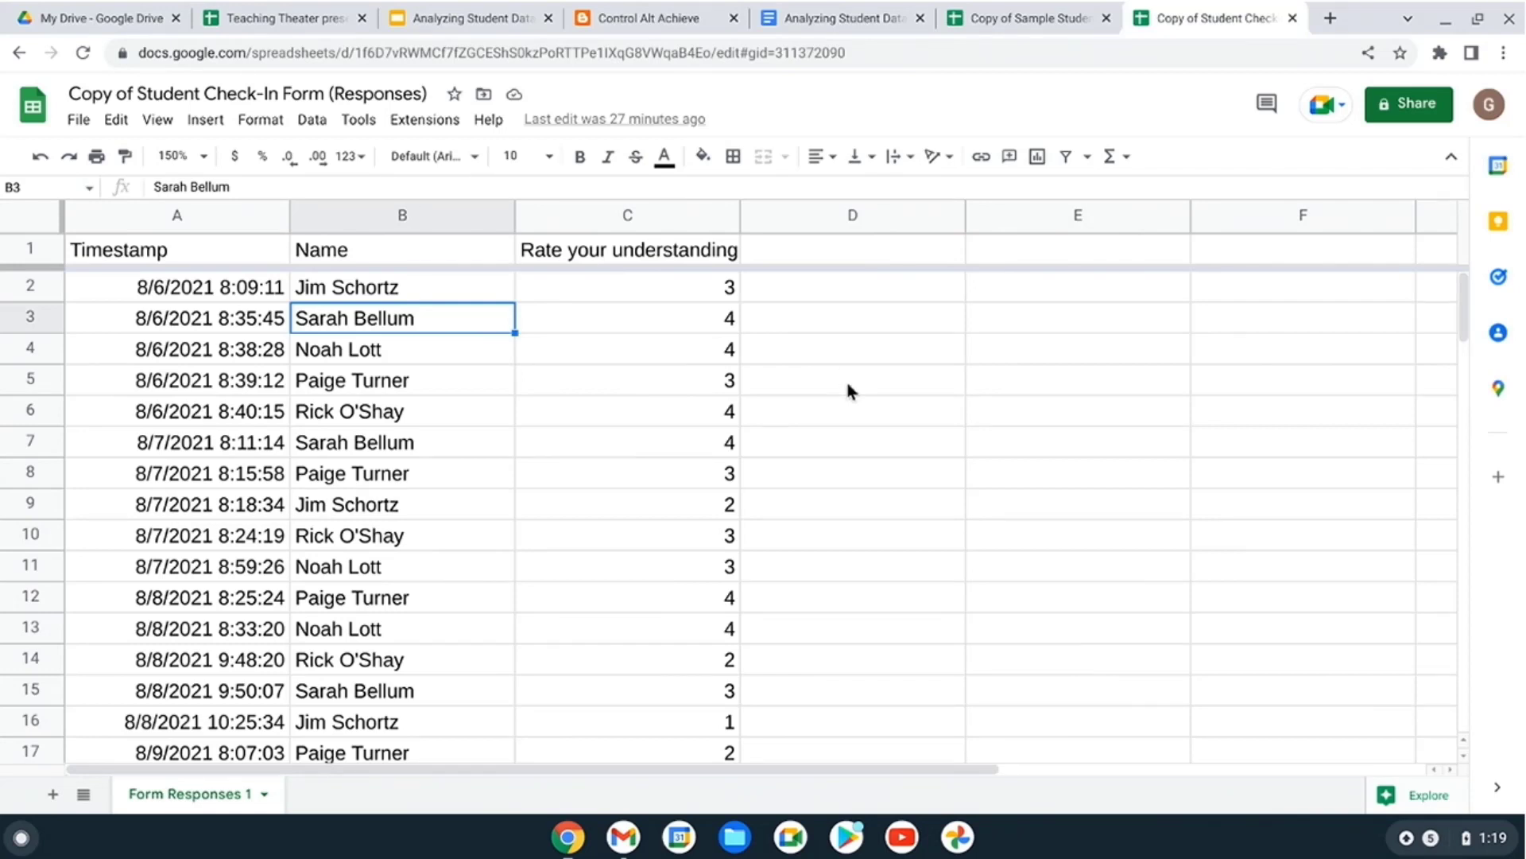
pyautogui.click(661, 362)
# - Create a pivot table on a new sheet from columns A to C of the form responses
pyautogui.moveTo(188, 218); pyautogui.dragTo(538, 249)
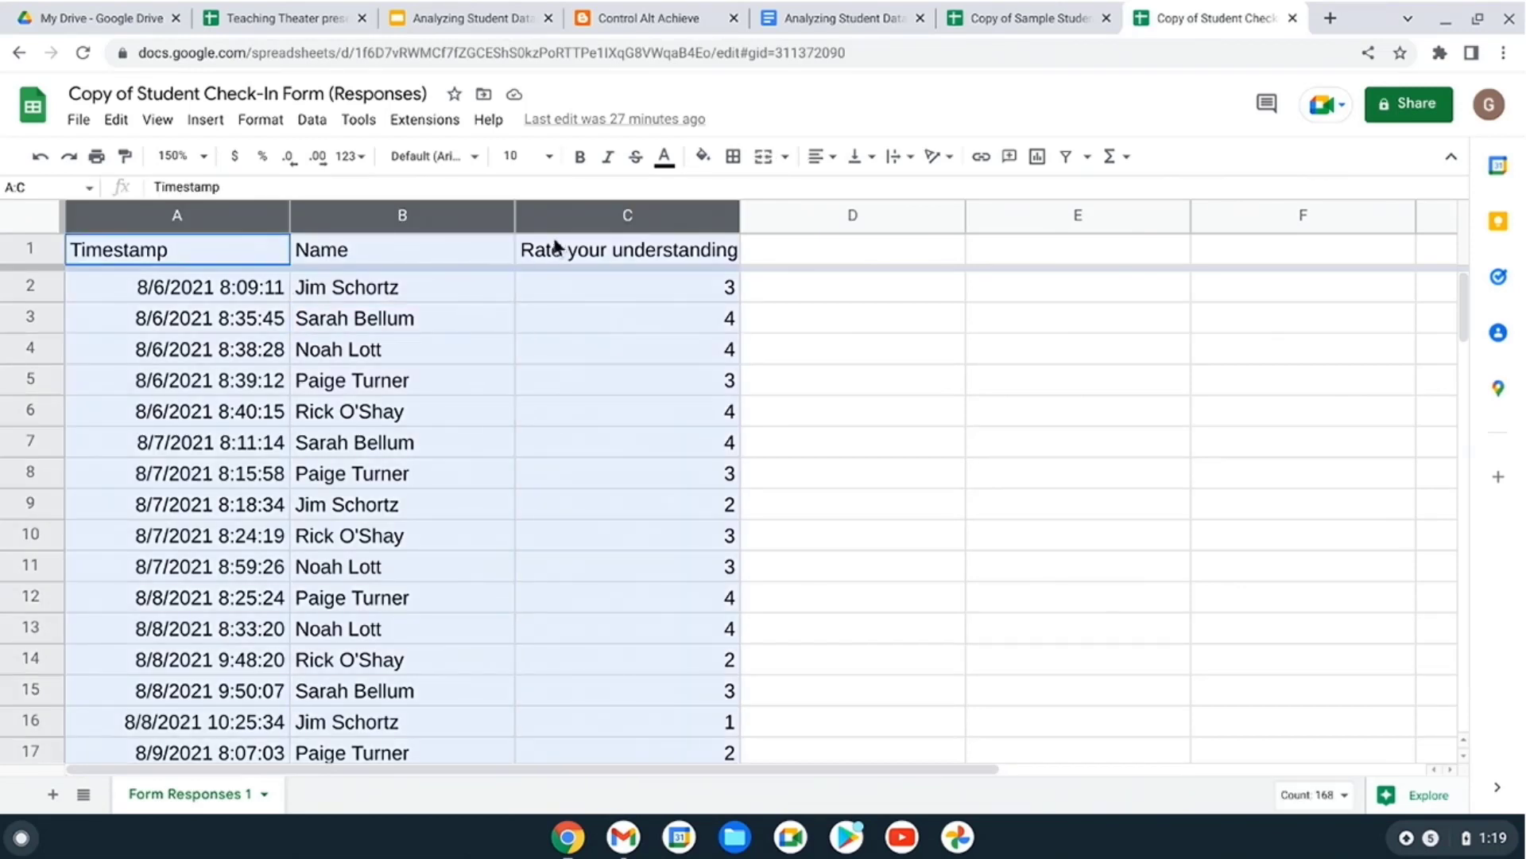
pyautogui.click(303, 121)
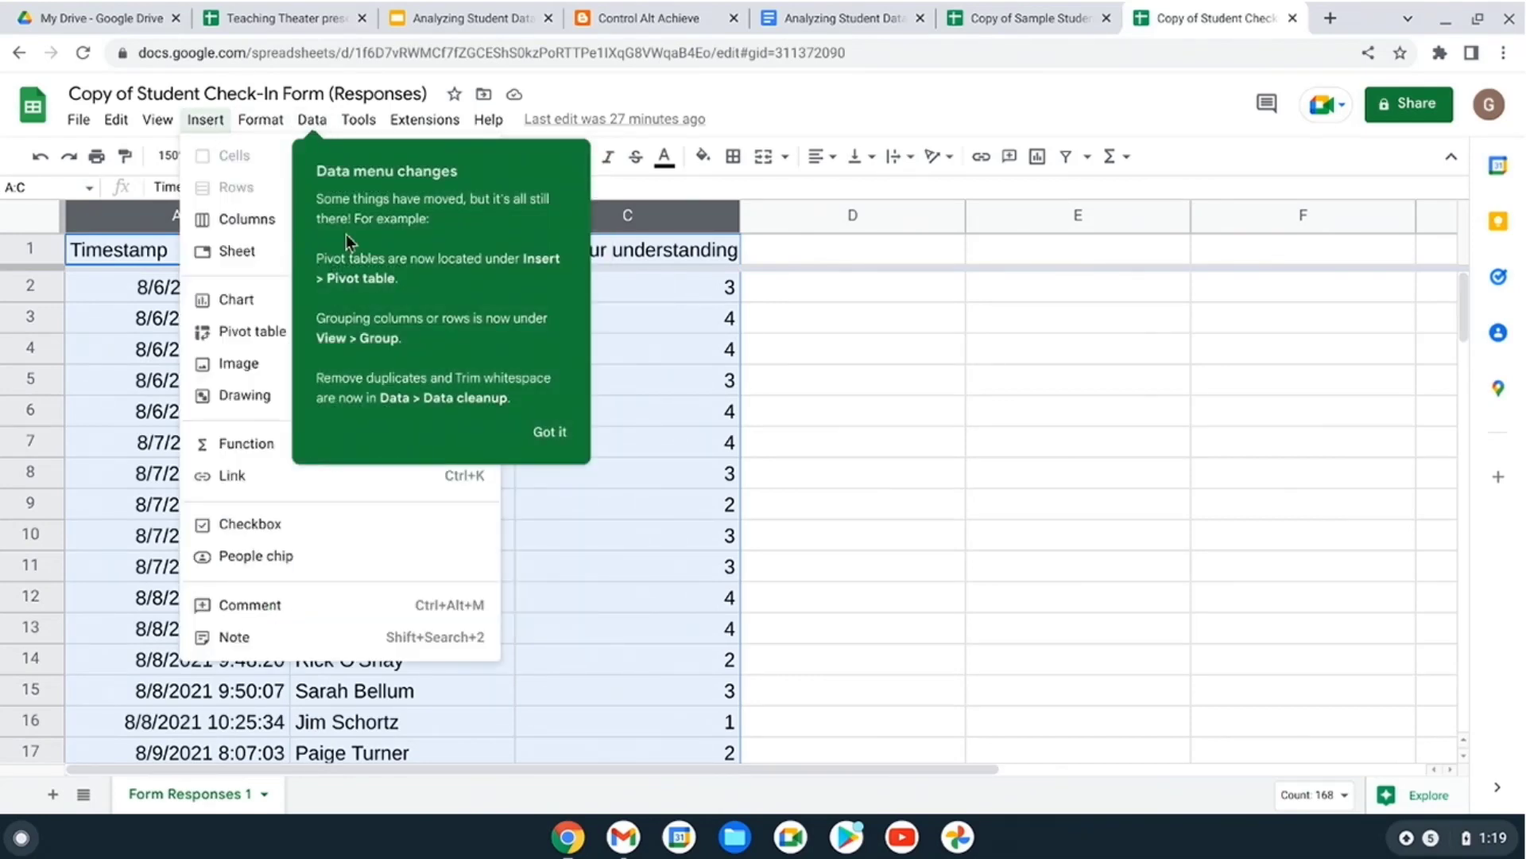
pyautogui.click(549, 433)
pyautogui.click(205, 121)
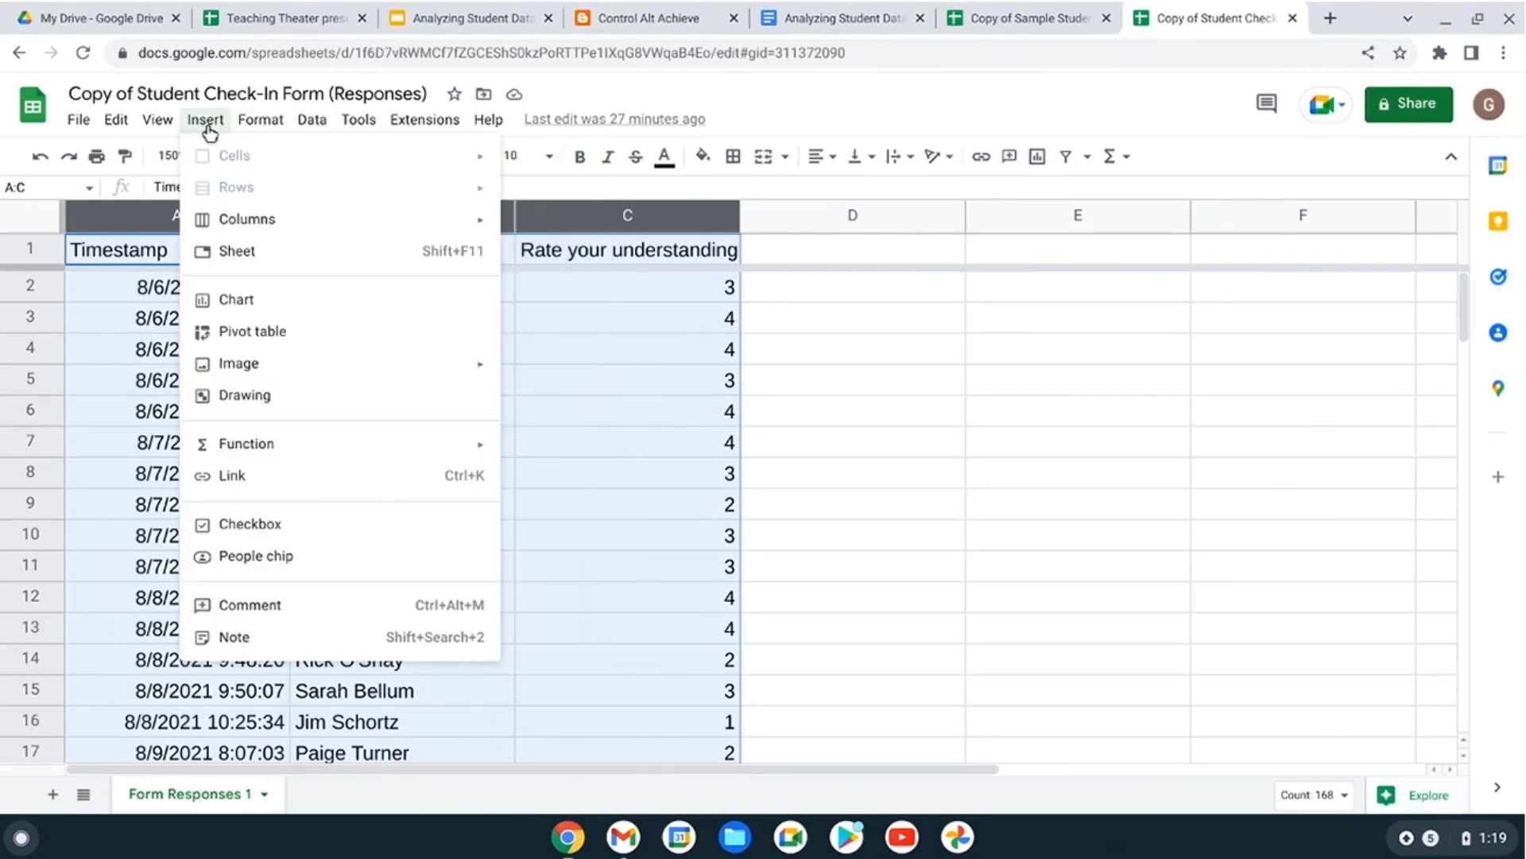
pyautogui.click(288, 337)
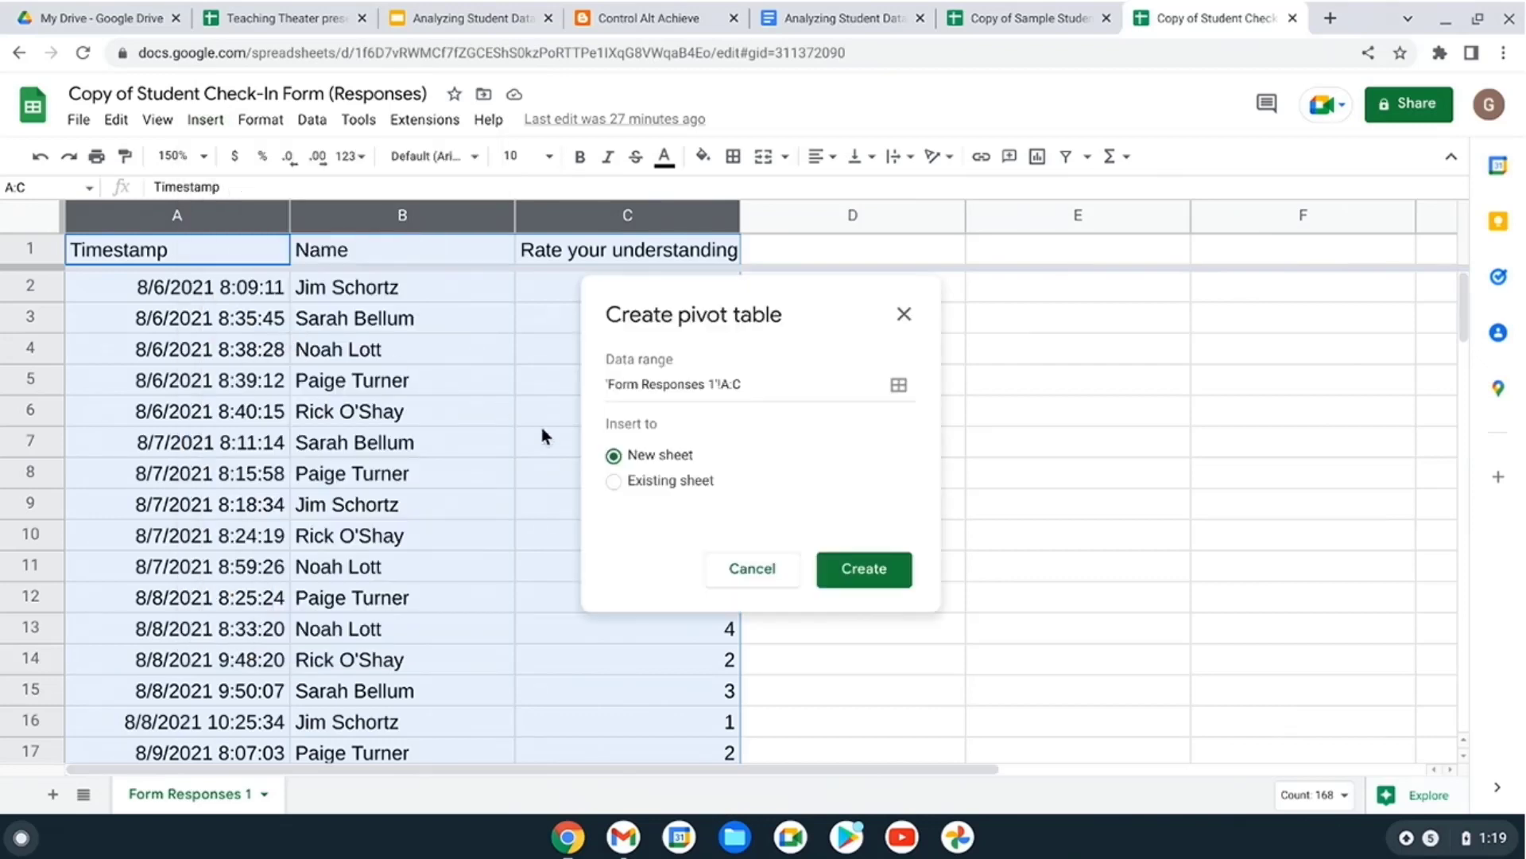
pyautogui.click(893, 569)
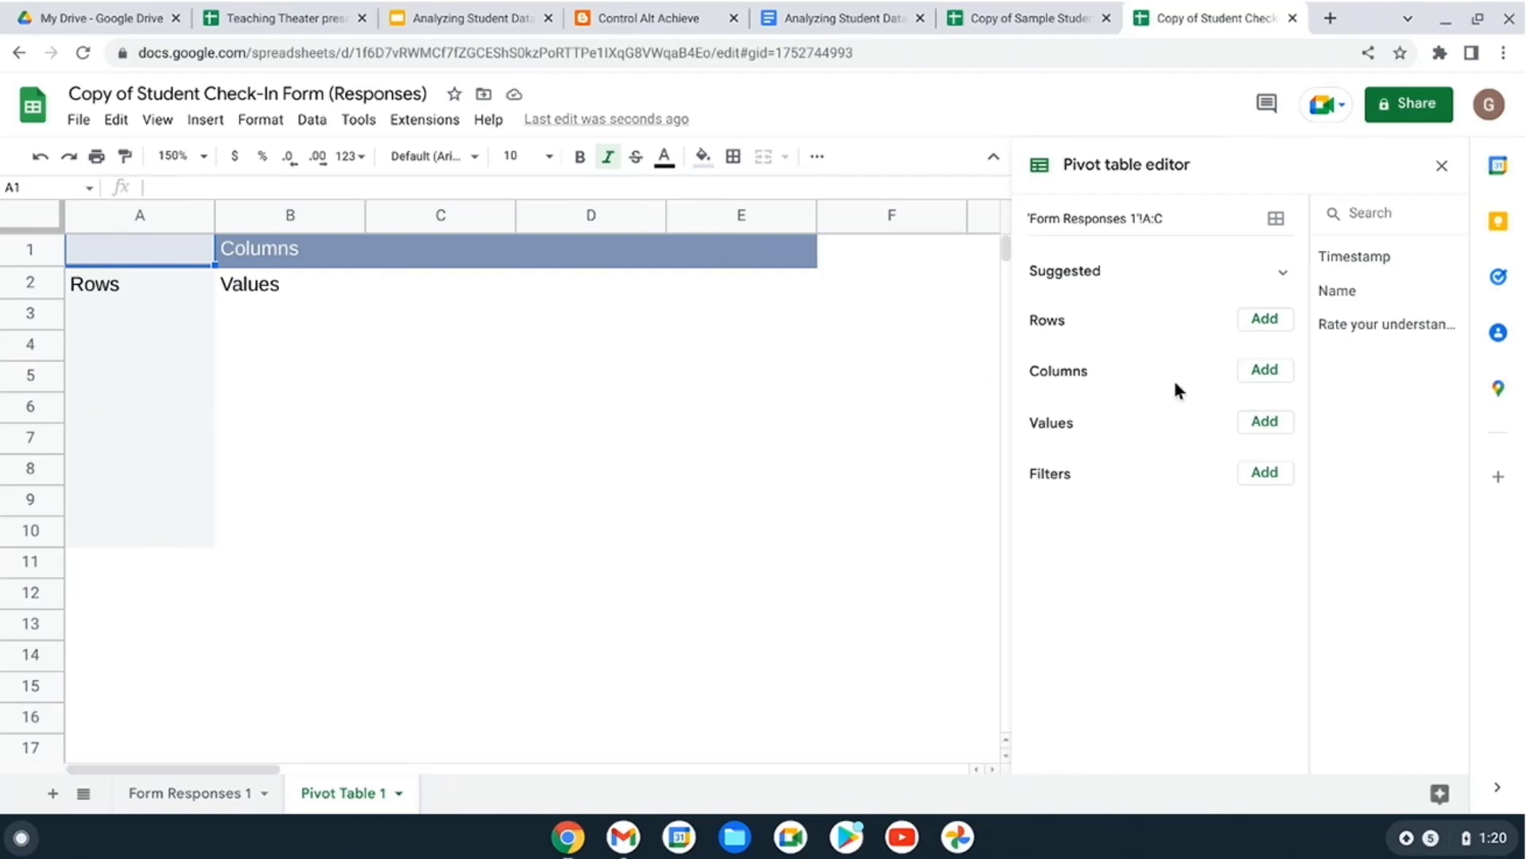
# - Add Name as the pivot table's rows and Rate your understanding as its columns
pyautogui.click(1265, 321)
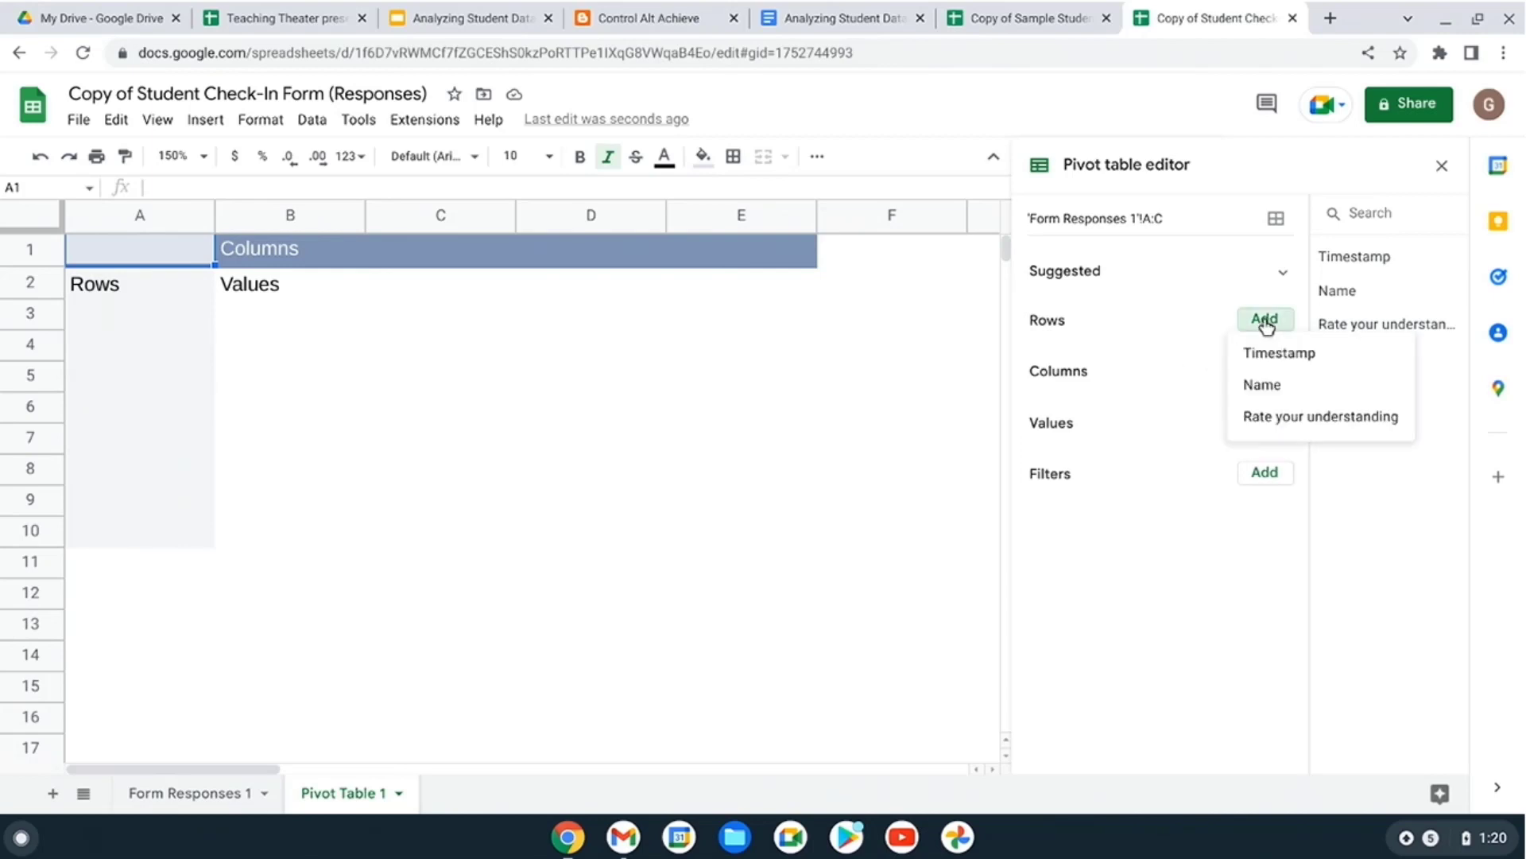
pyautogui.click(1285, 390)
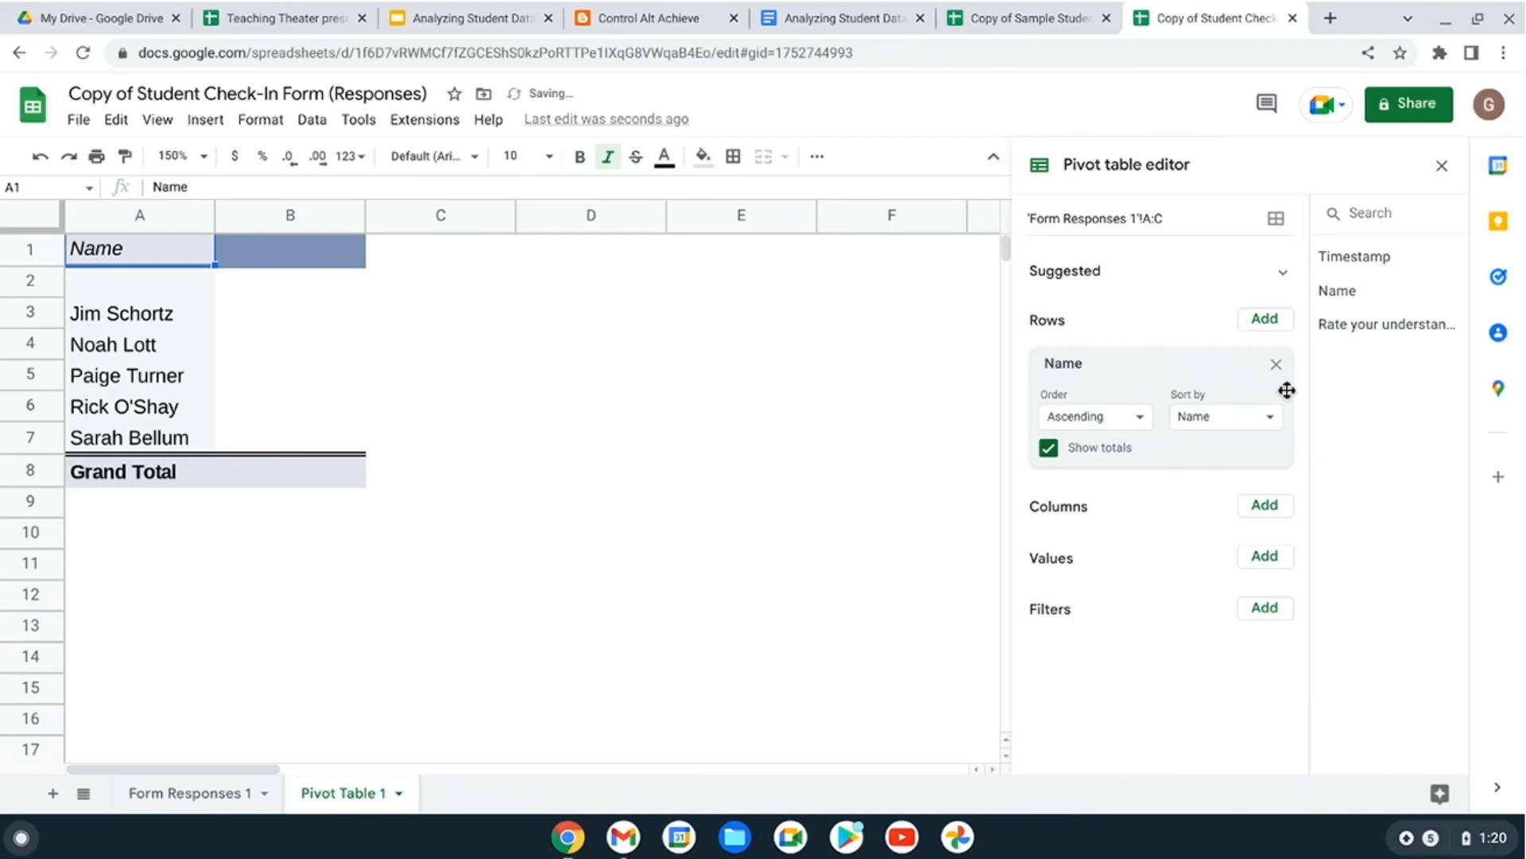
pyautogui.click(1265, 513)
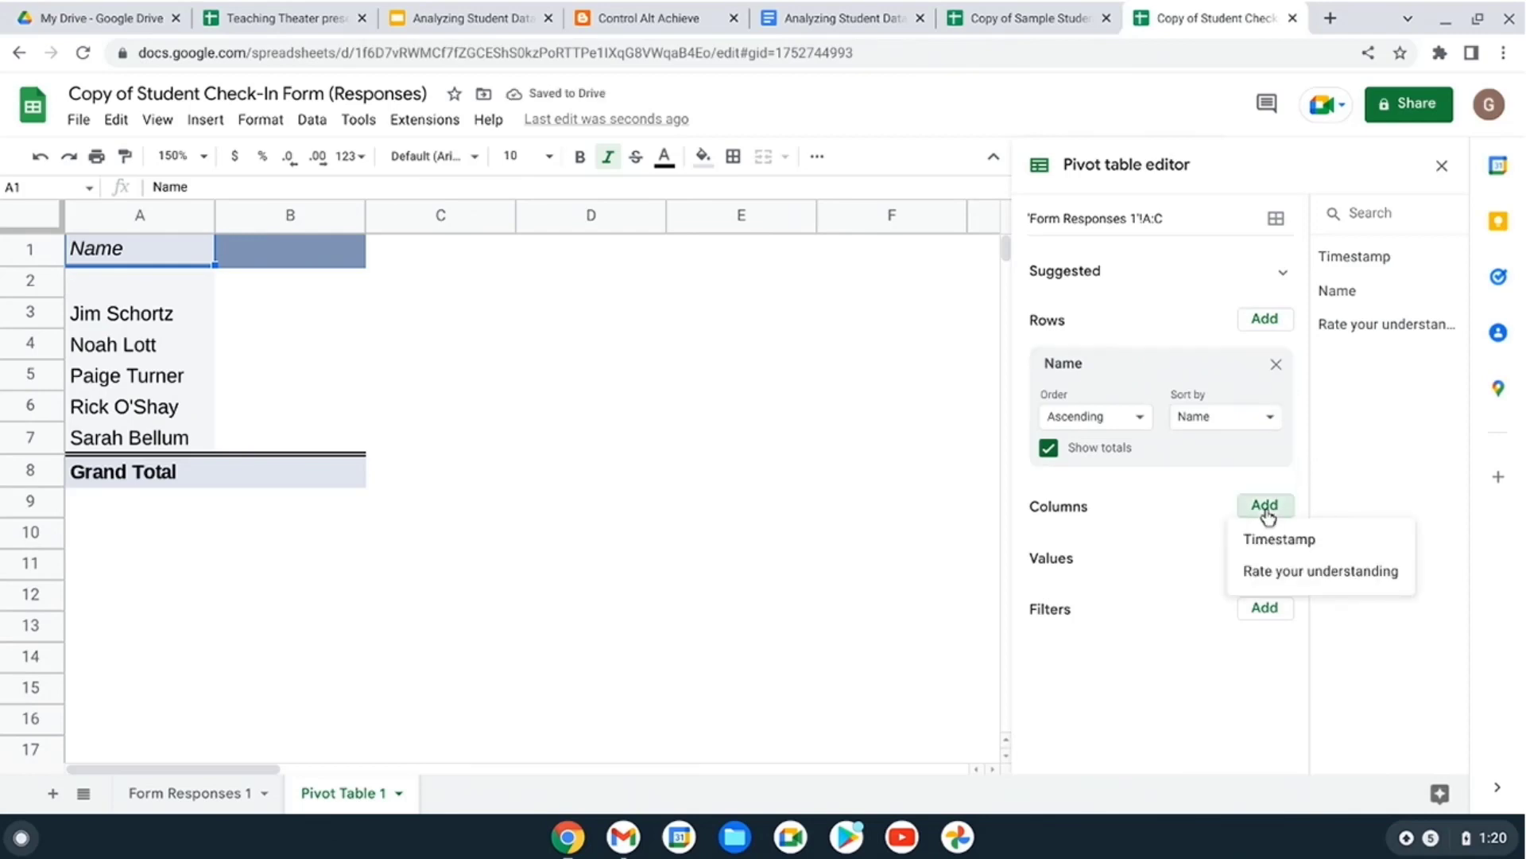
pyautogui.click(1319, 579)
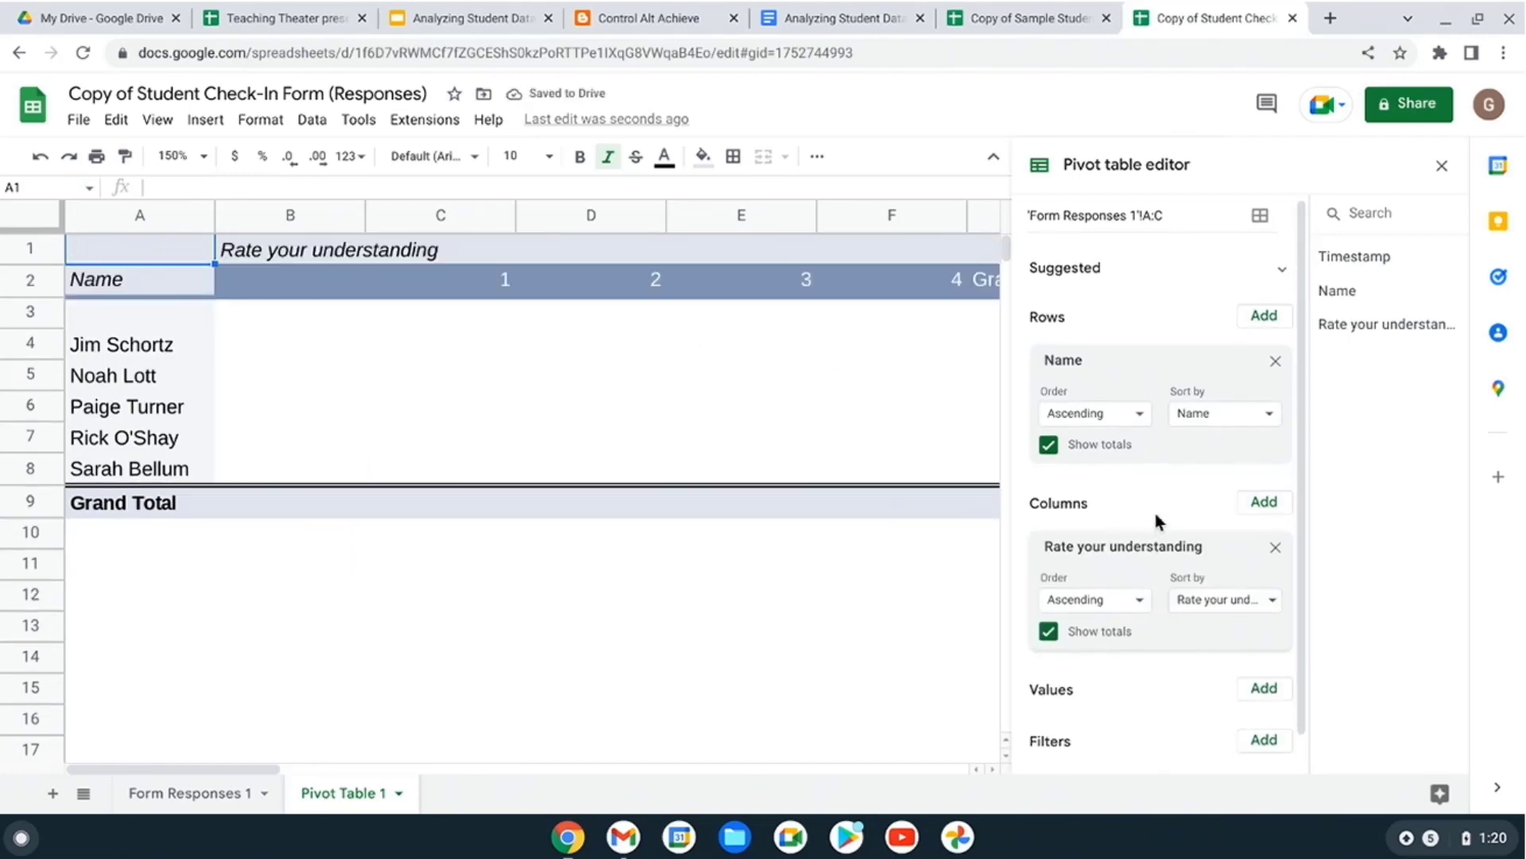
# - Add Rate your understanding as the pivot table's values, summarized by COUNT
pyautogui.scroll(-1, 1268, 633)
pyautogui.click(1265, 652)
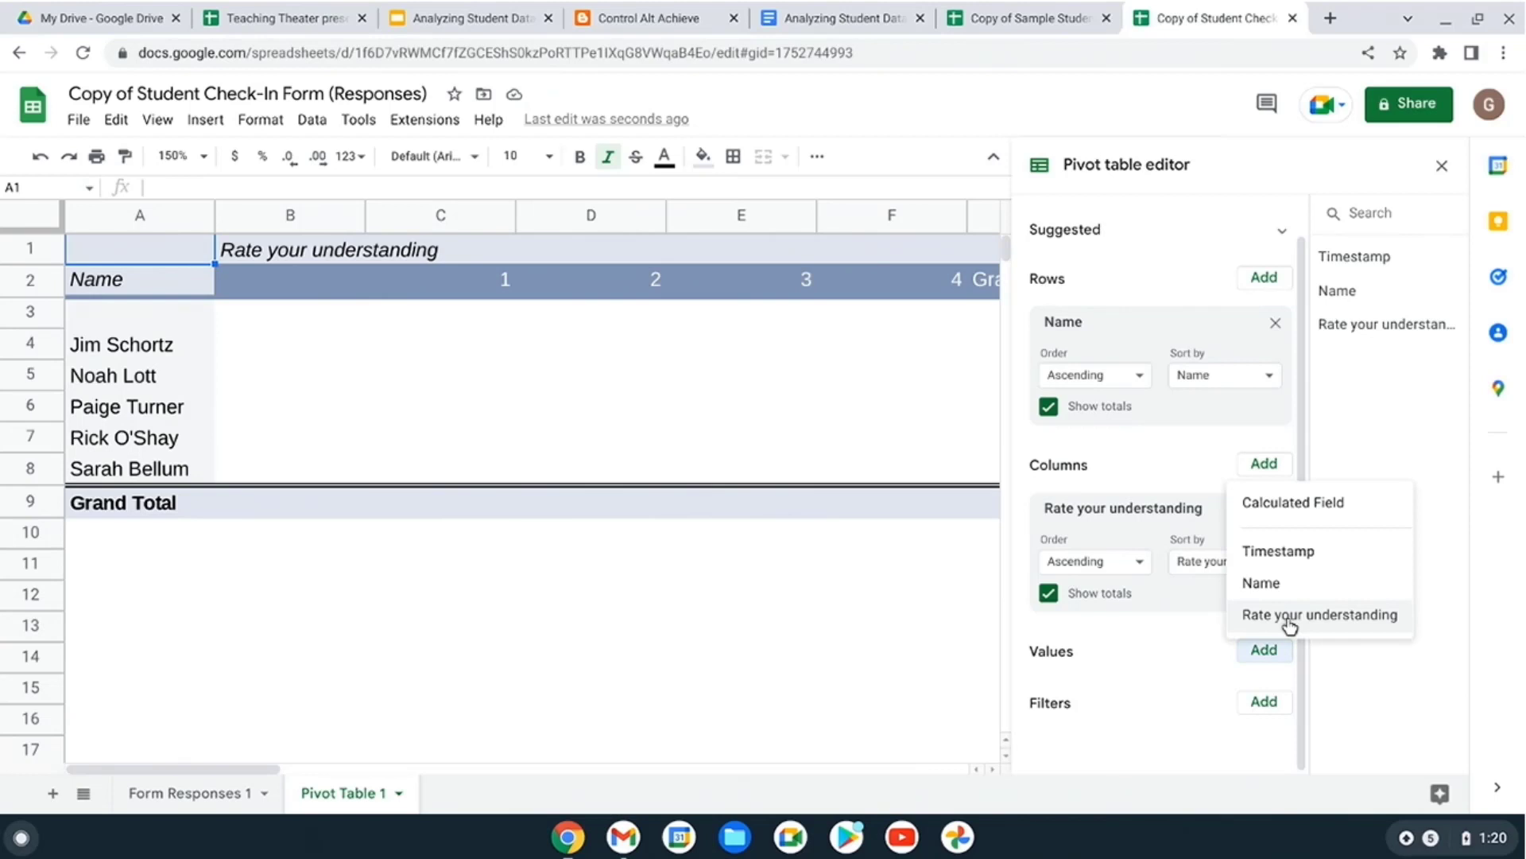
pyautogui.click(1289, 624)
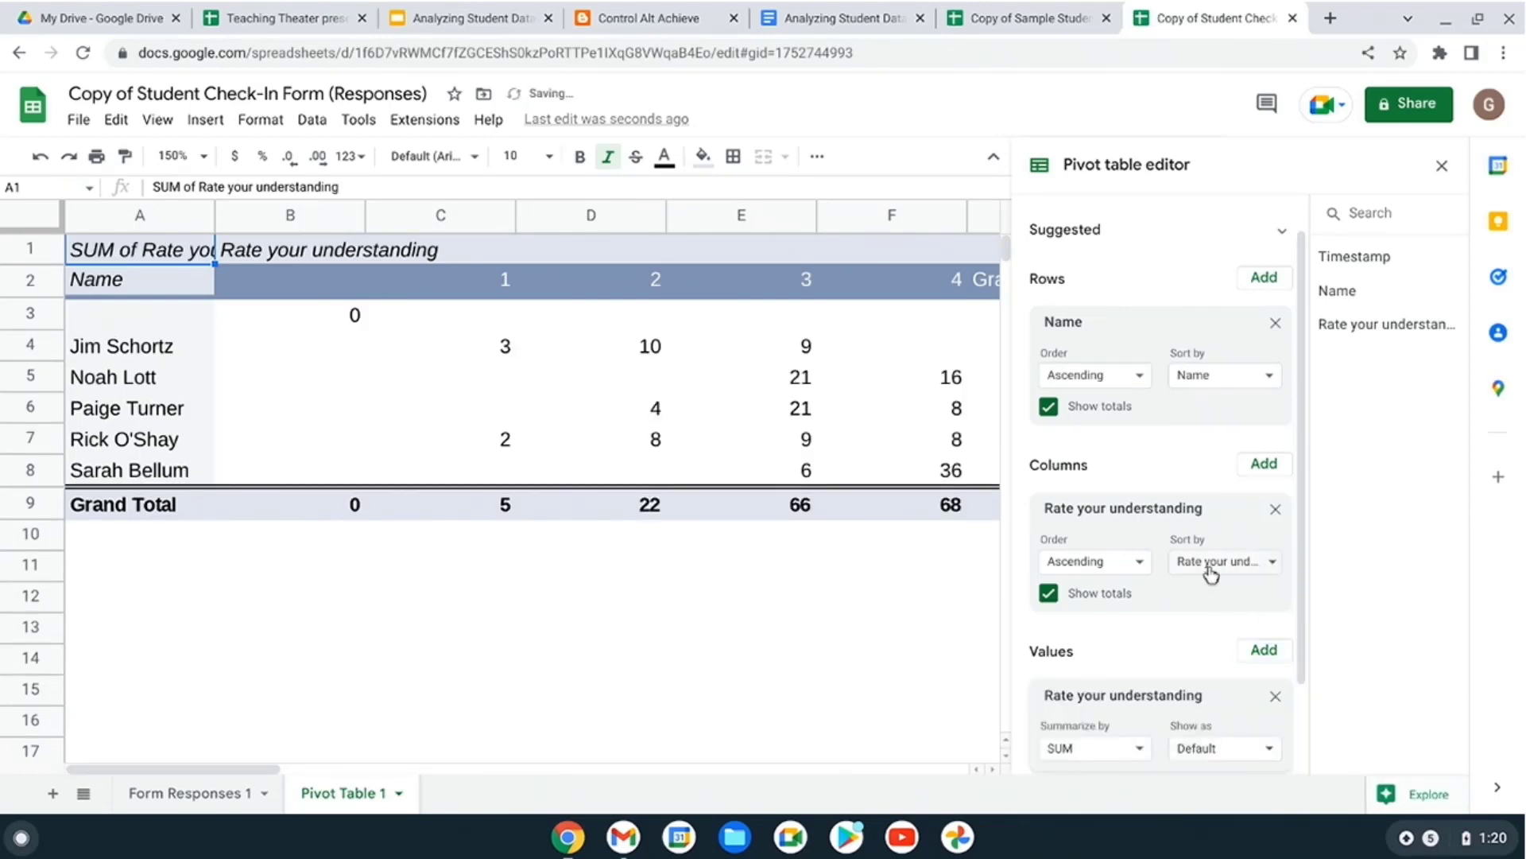
pyautogui.scroll(-3, 1210, 573)
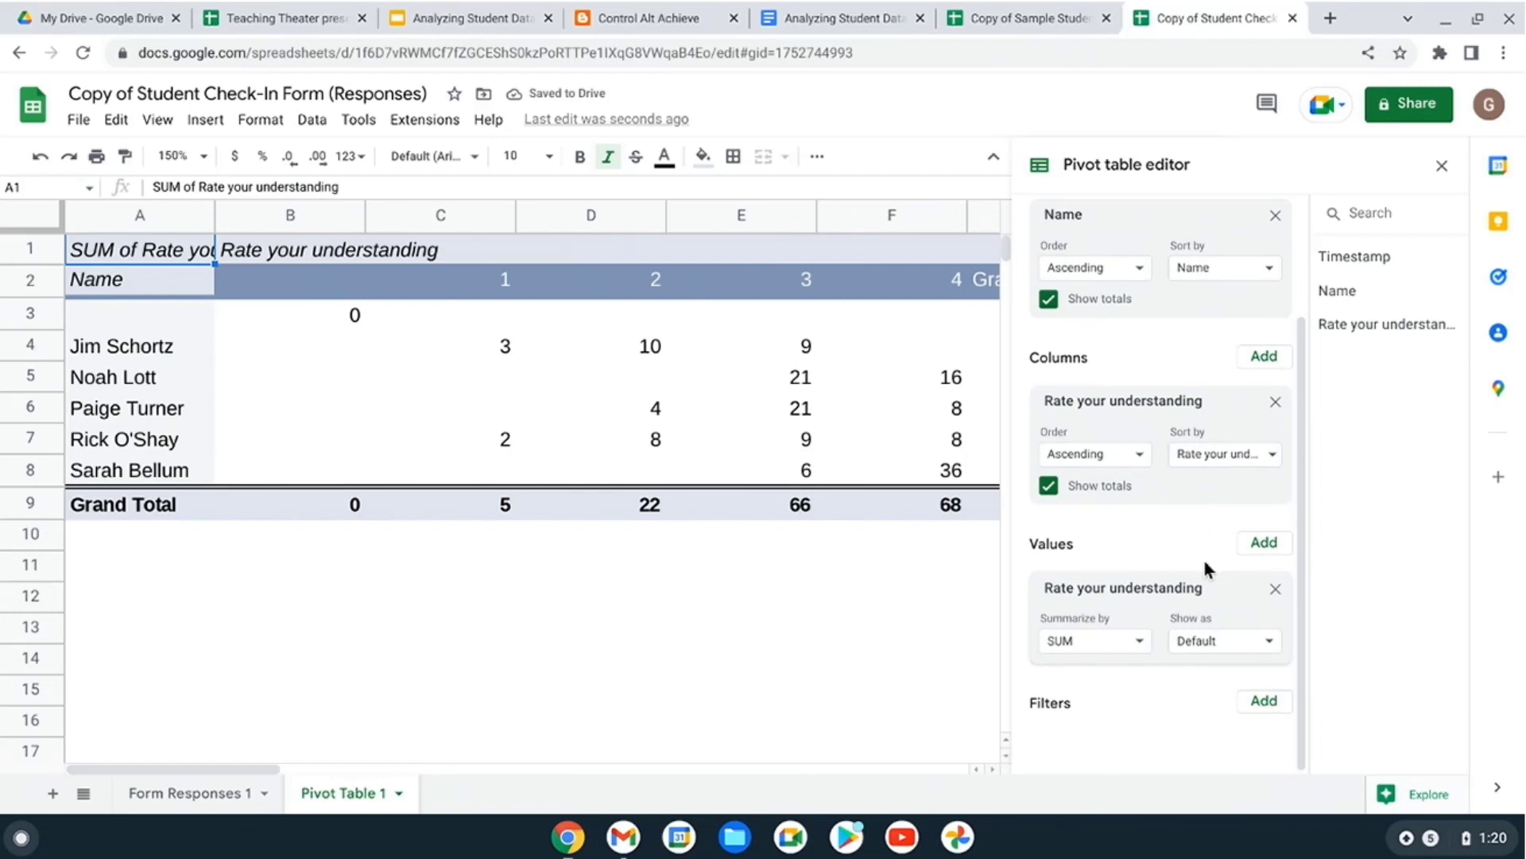
pyautogui.click(1140, 641)
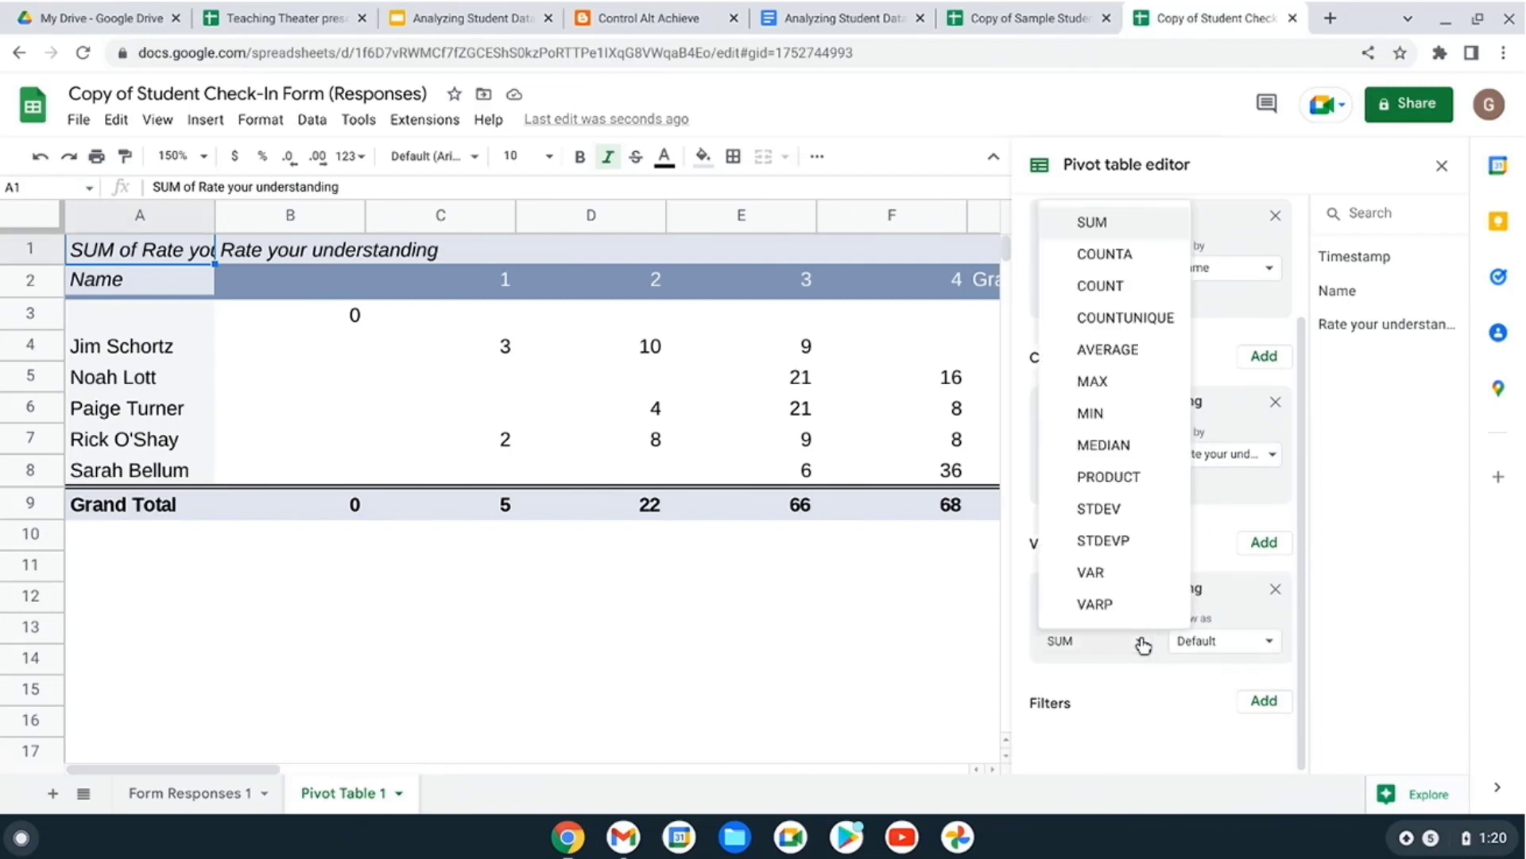
pyautogui.click(1124, 286)
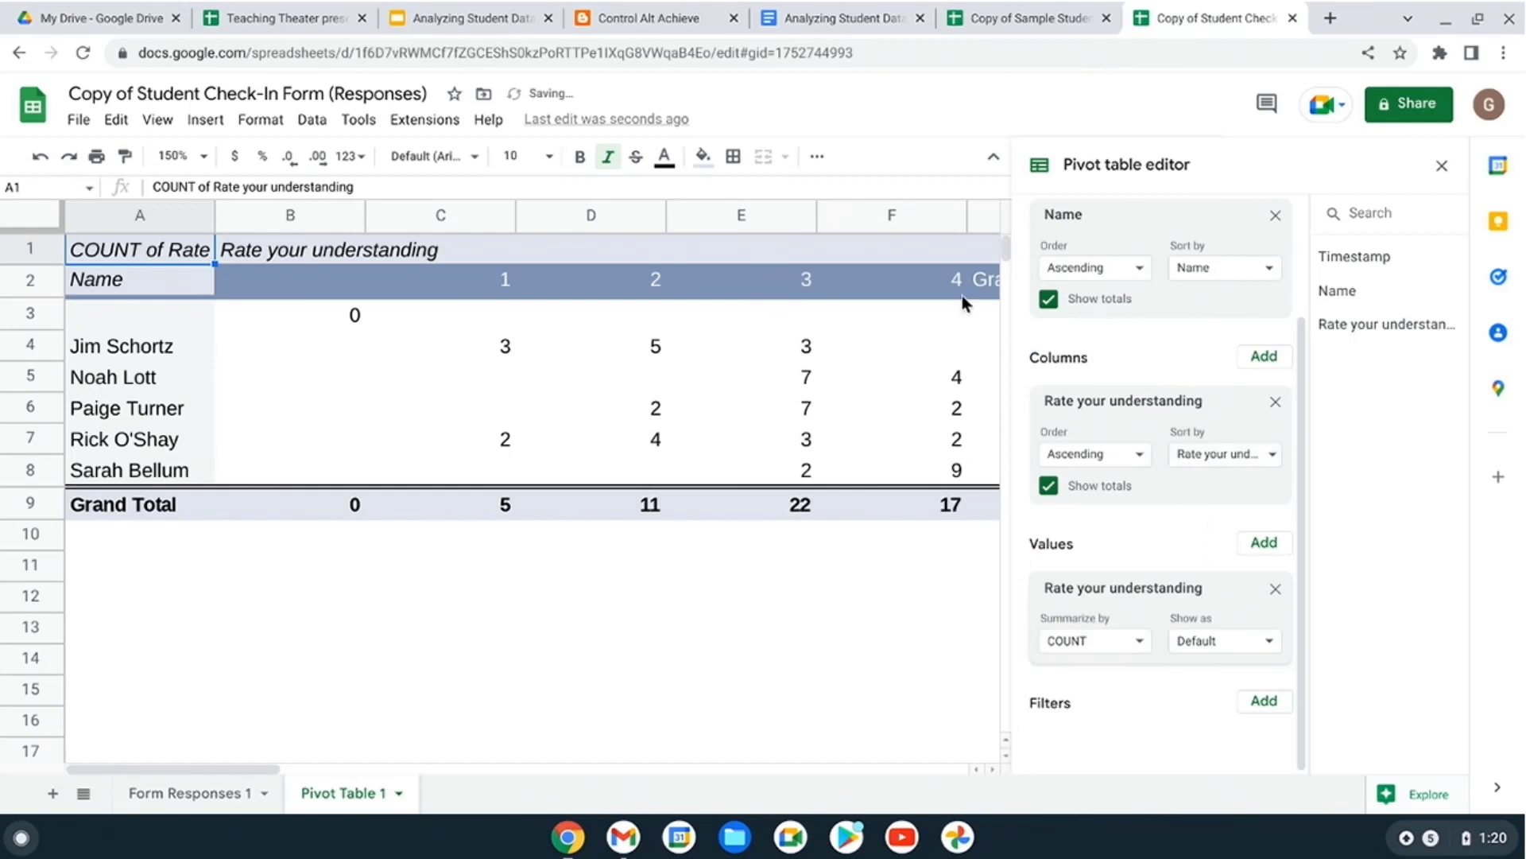
# - Add a Name filter to the pivot table that excludes the blanks
pyautogui.click(1264, 700)
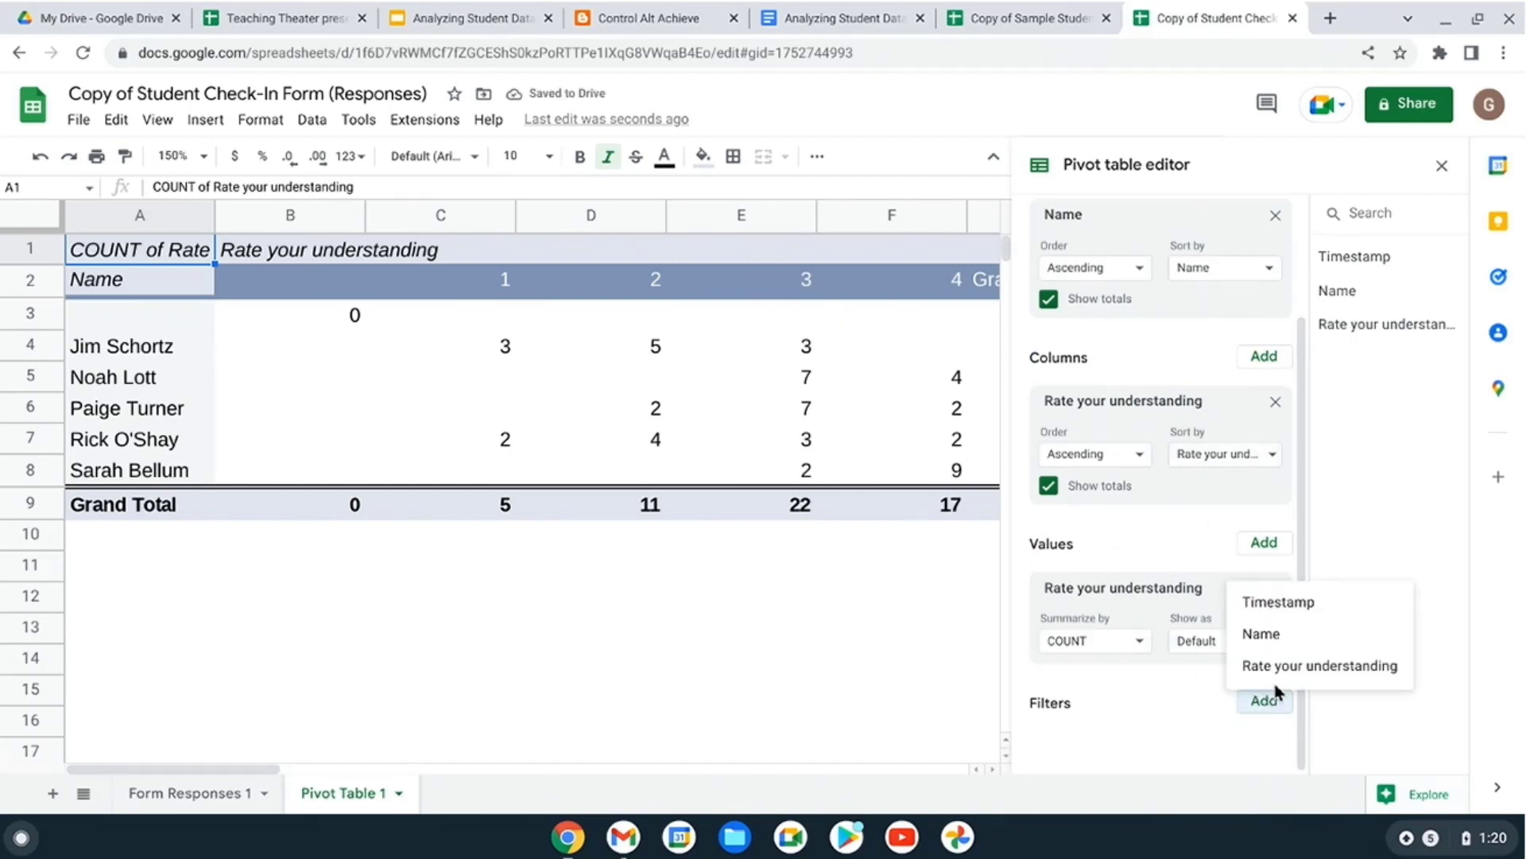
pyautogui.click(1264, 634)
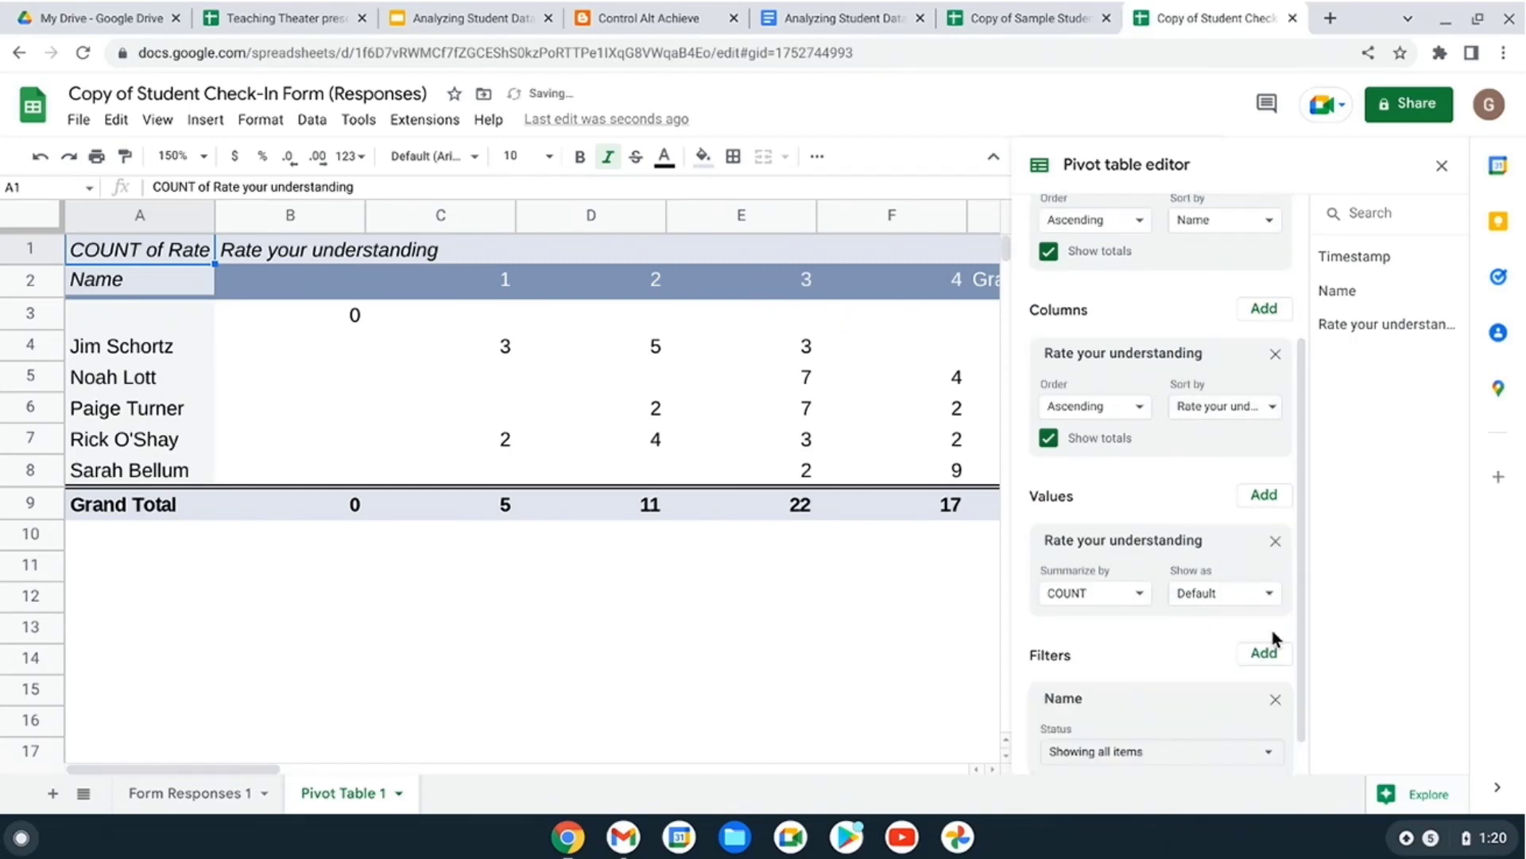
pyautogui.scroll(-1, 1222, 682)
pyautogui.click(1213, 717)
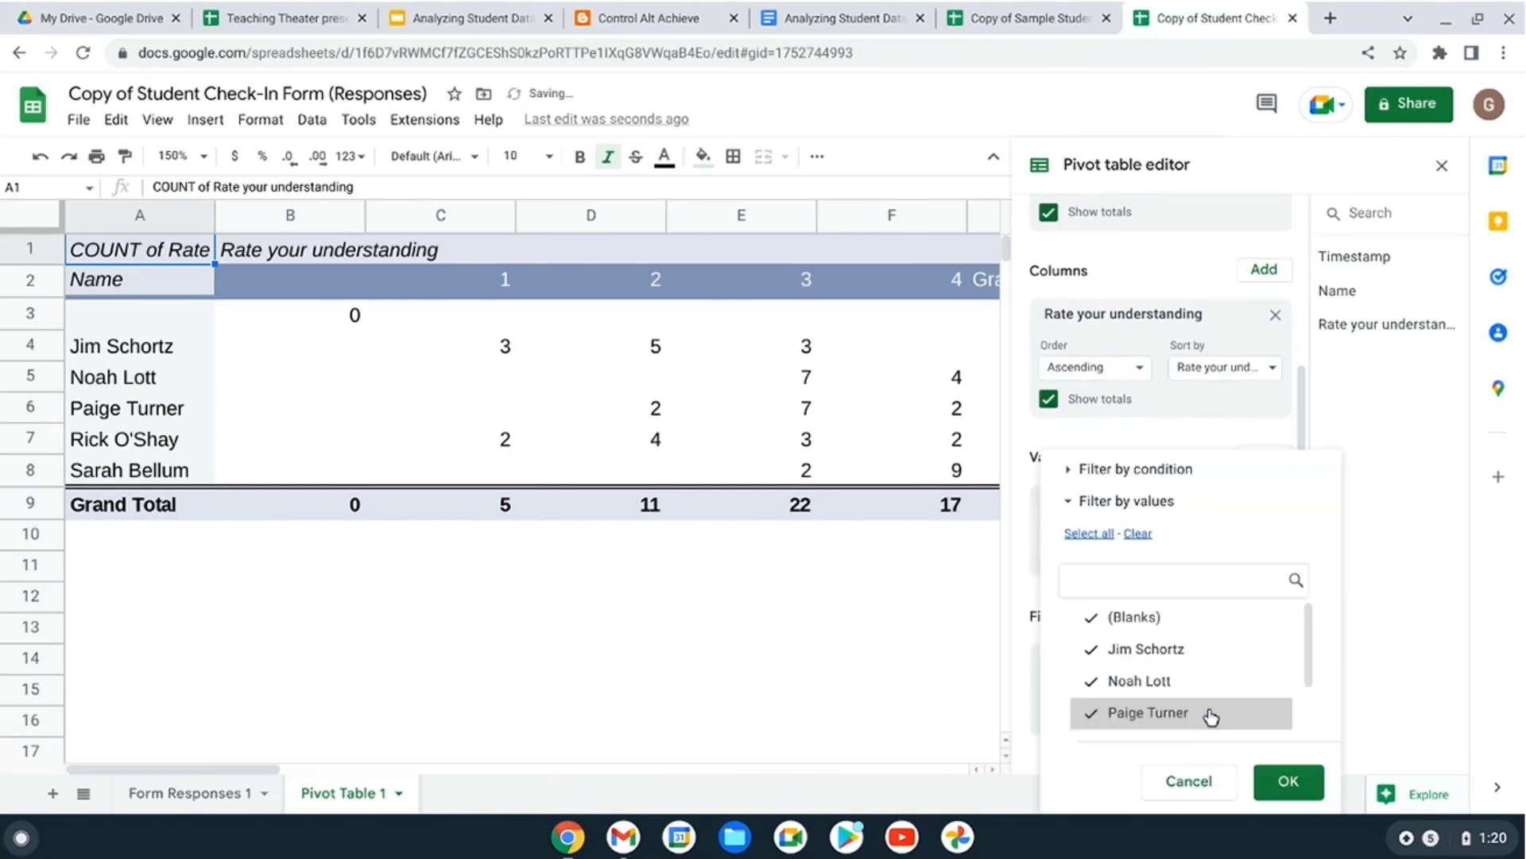
pyautogui.click(1144, 617)
pyautogui.click(1289, 783)
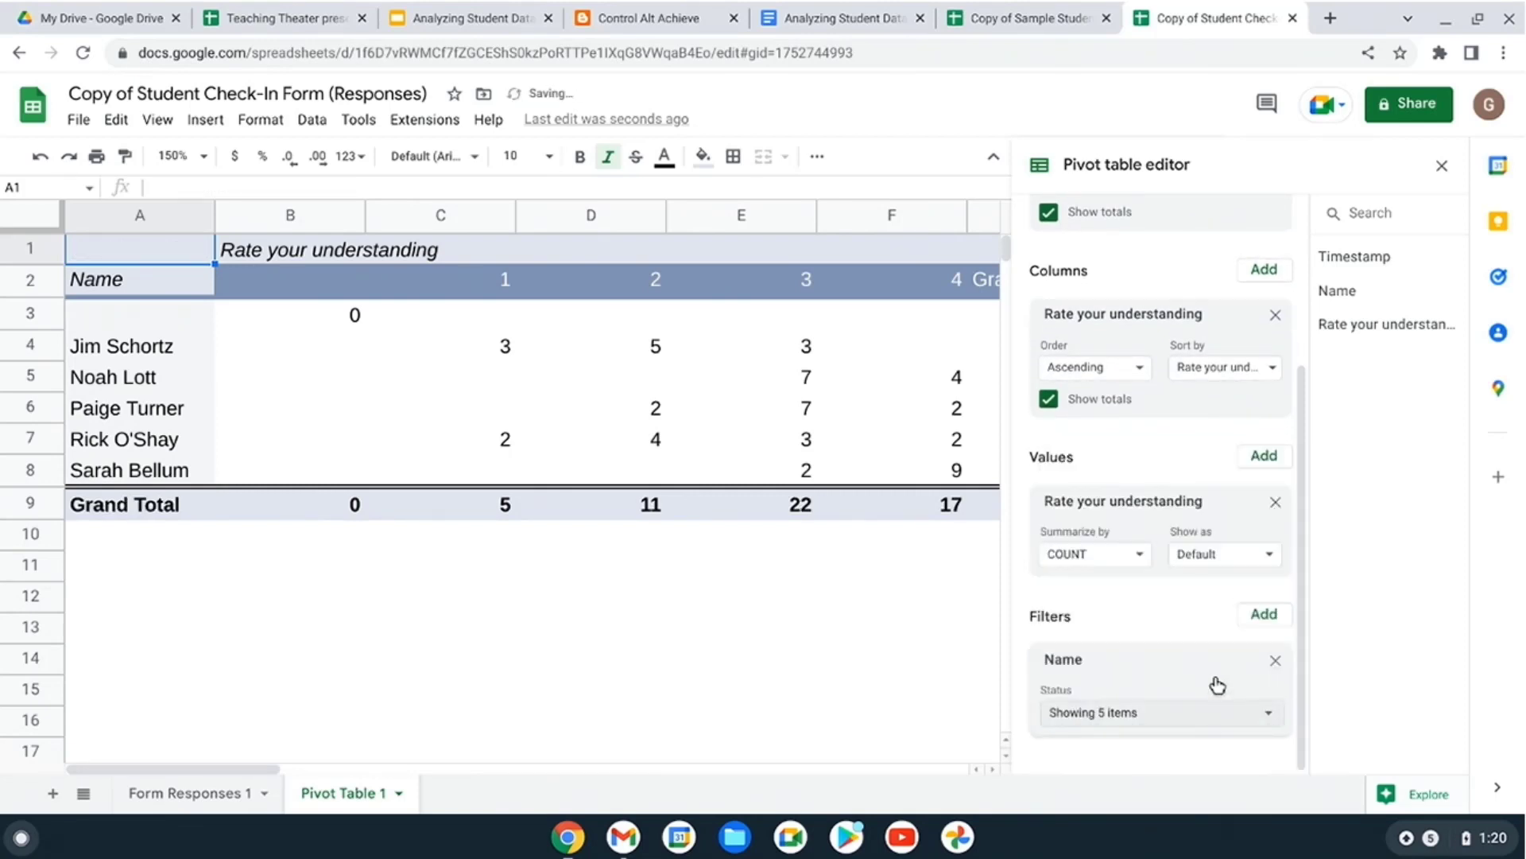
# - Add a Rate your understanding filter to the pivot table that excludes the blanks
pyautogui.click(1261, 628)
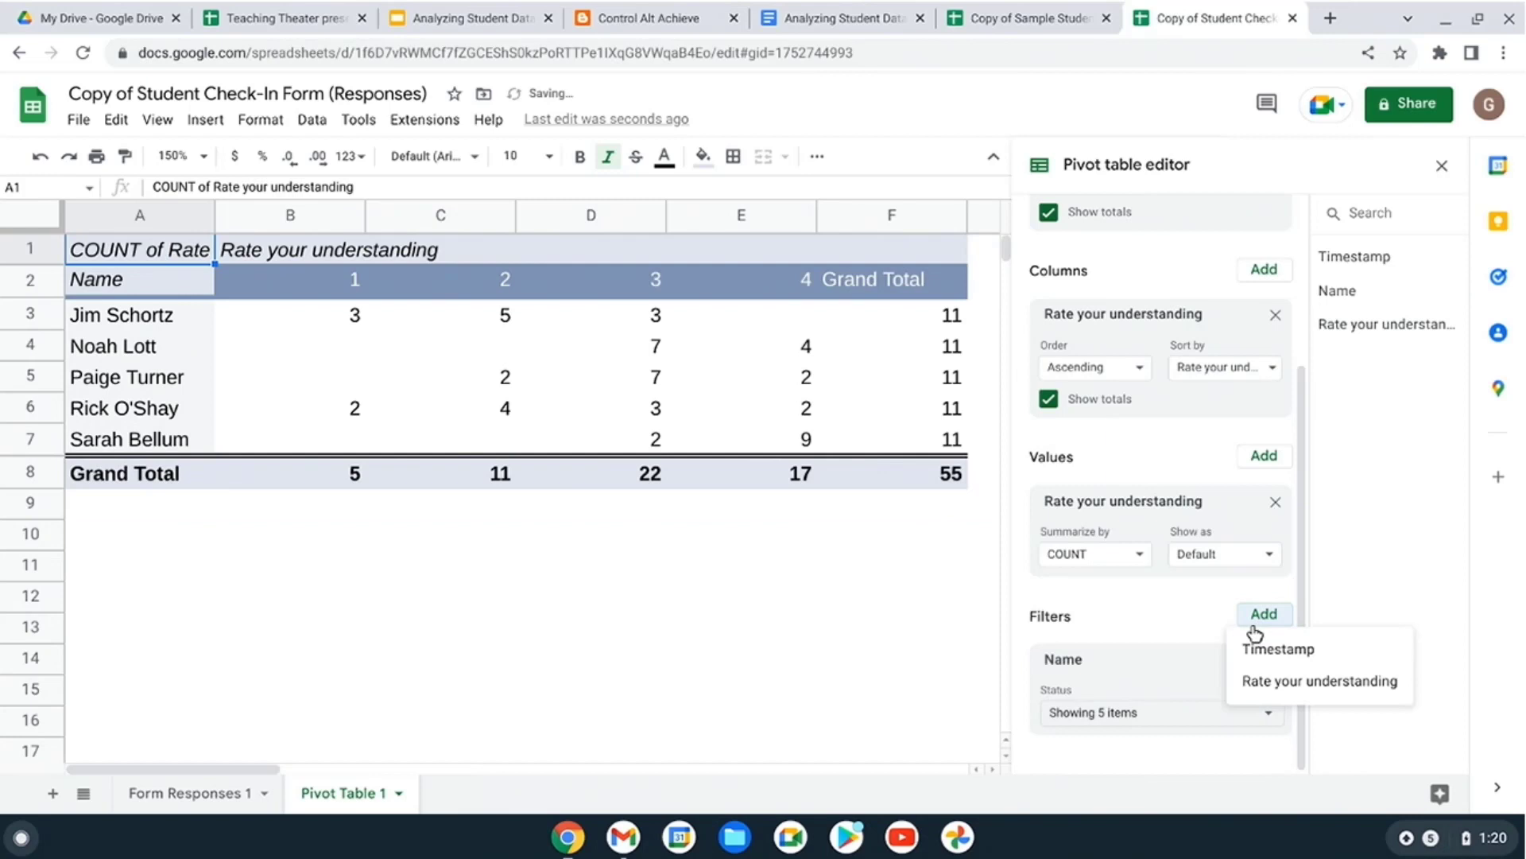
pyautogui.click(1262, 680)
pyautogui.click(1264, 716)
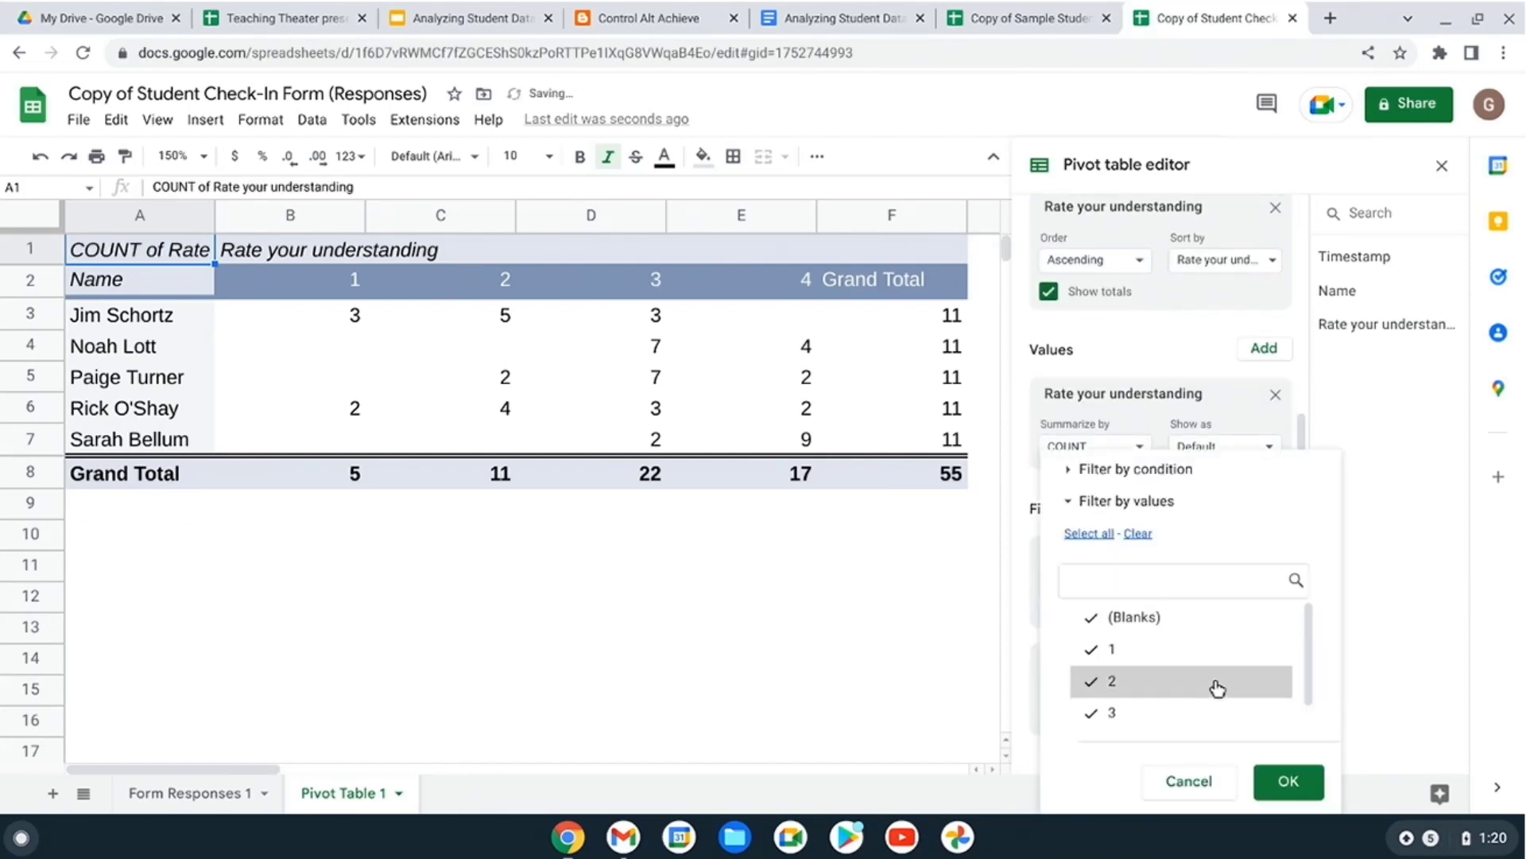
pyautogui.click(1276, 619)
pyautogui.click(1291, 783)
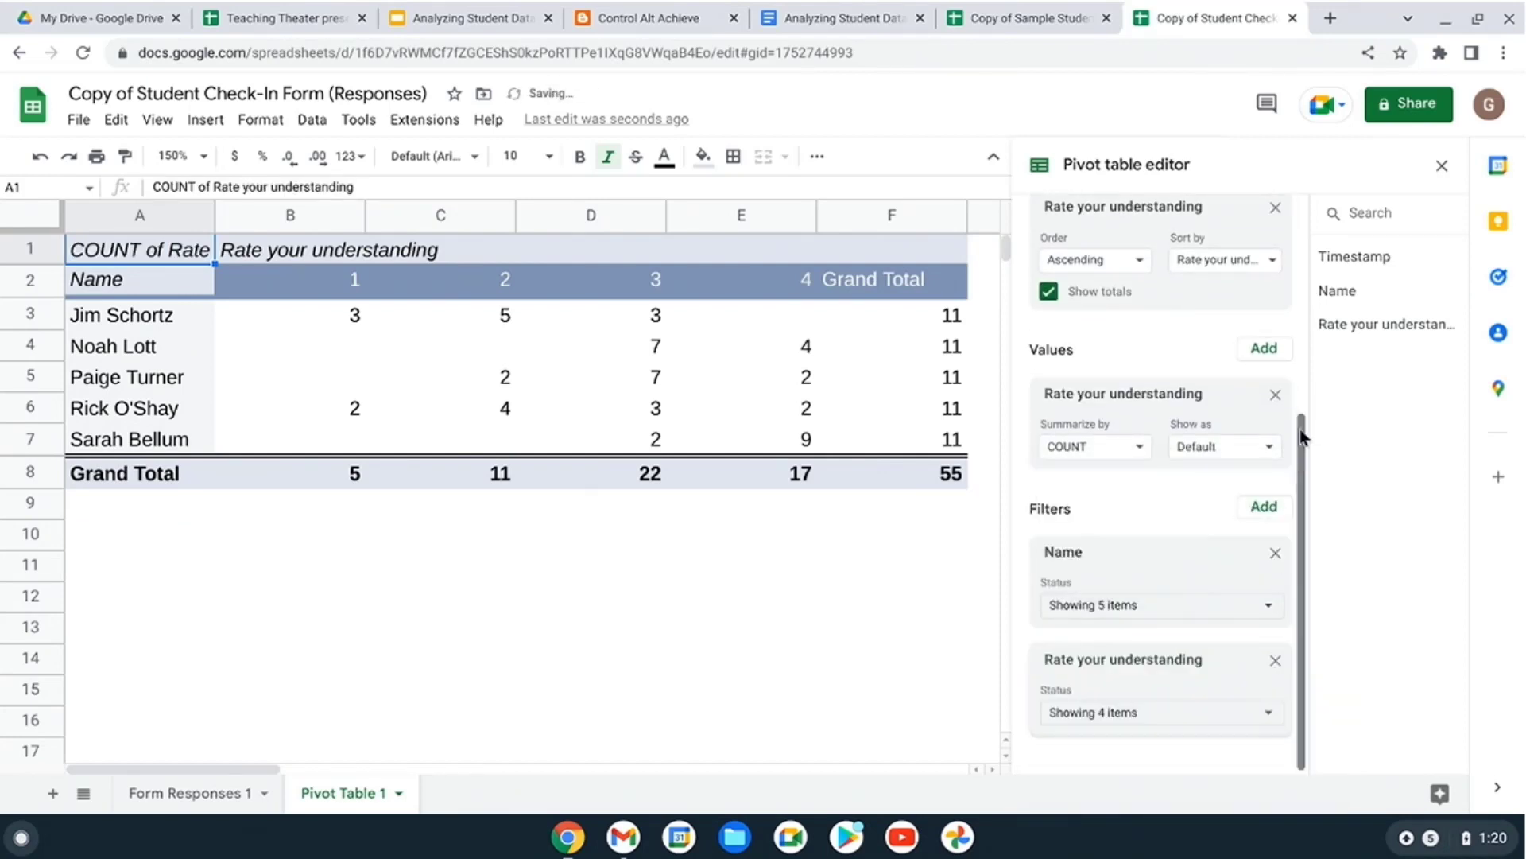
# - Remove the Rate your understanding field from the pivot table's columns, and undo the removal
pyautogui.click(1272, 209)
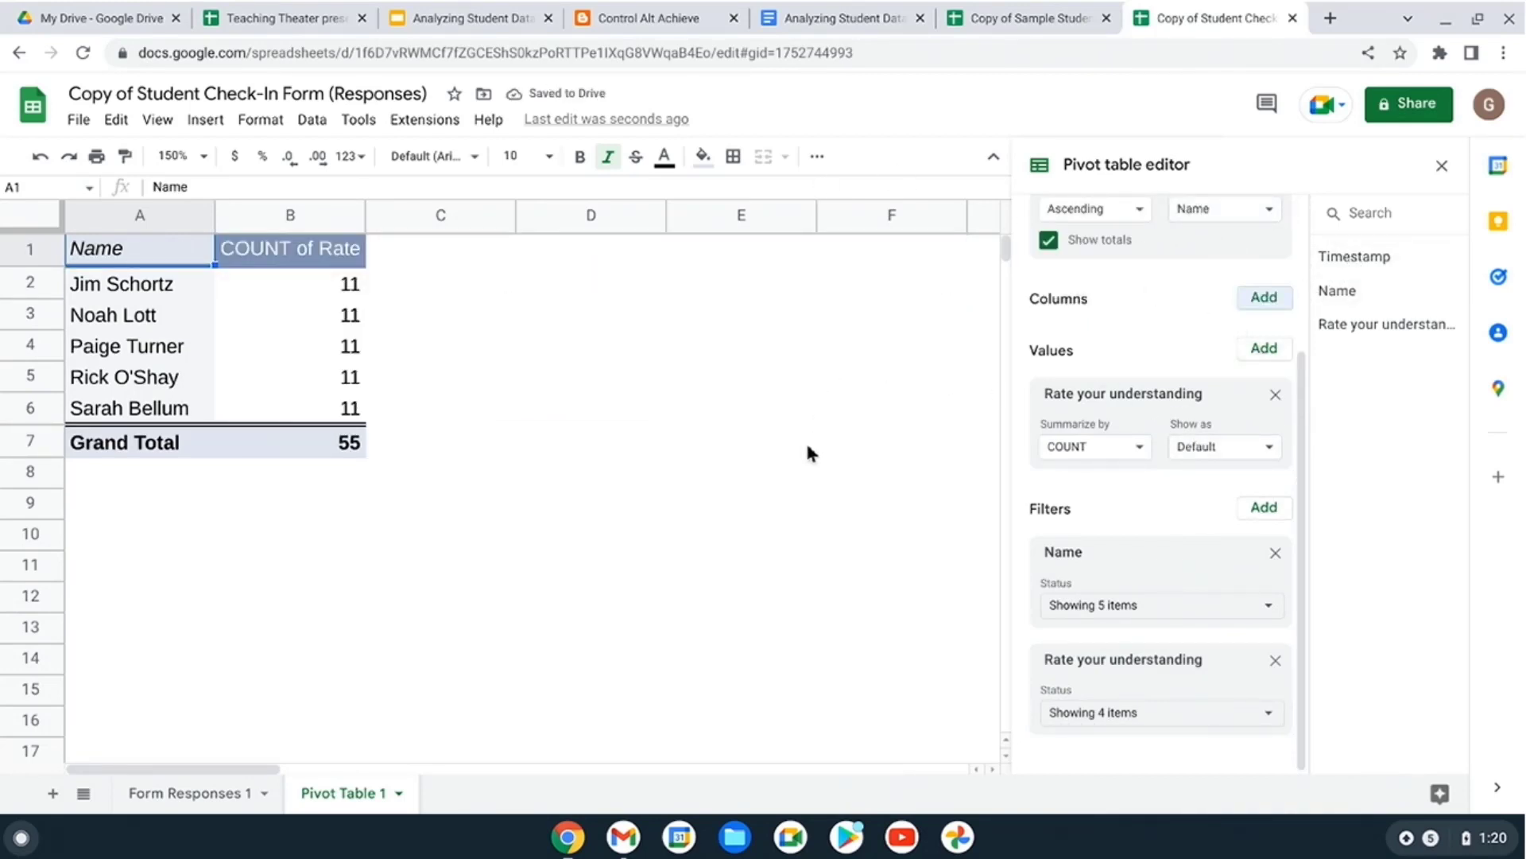
pyautogui.hotkey('ctrl', 'z')
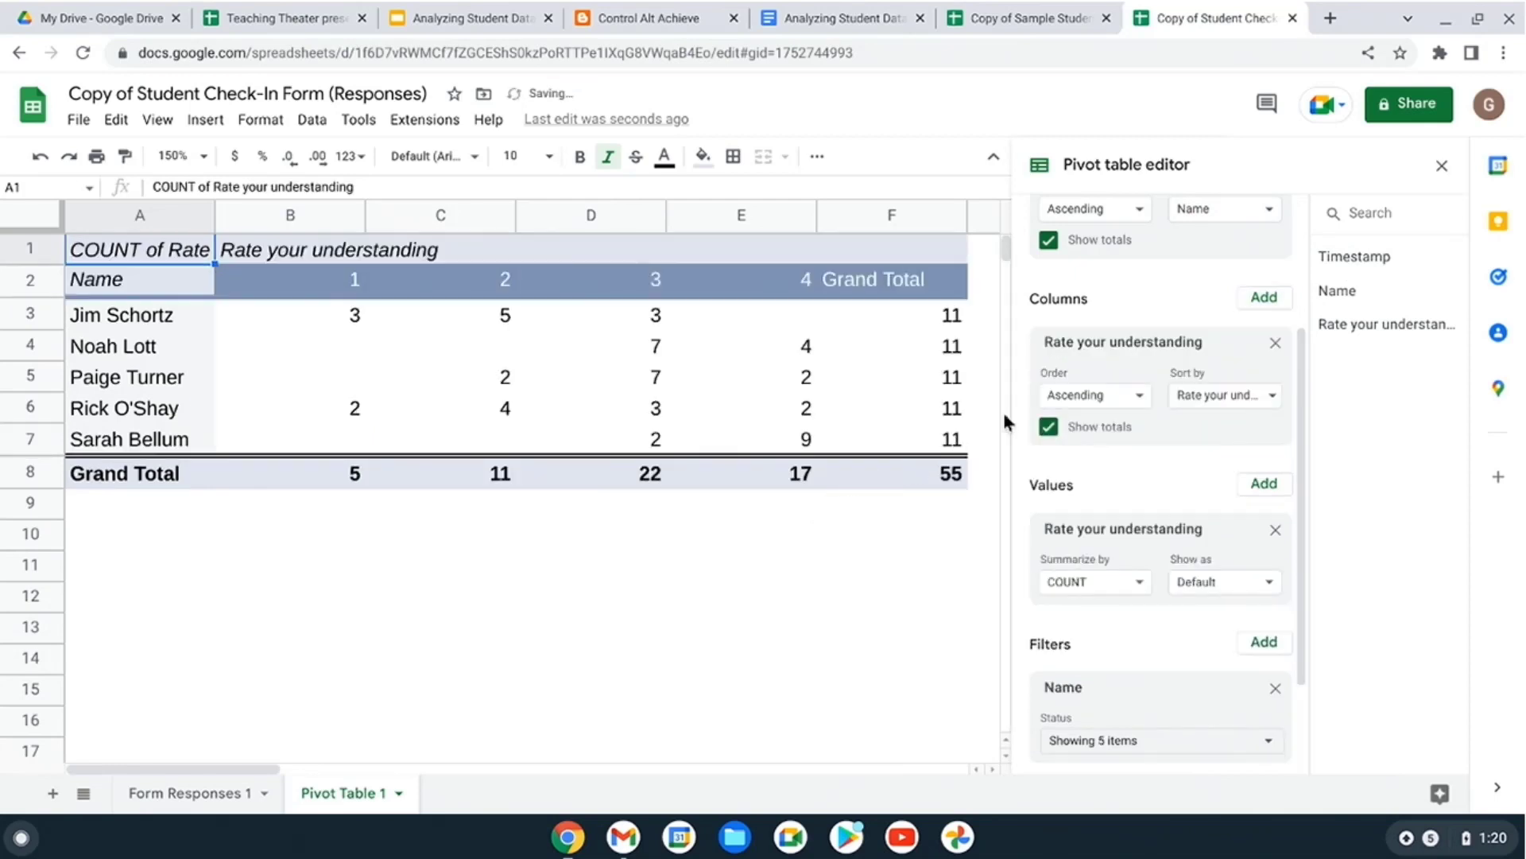
# - Center the contents of columns B through F in the pivot table sheet, and leave the pivot table editor
pyautogui.click(1441, 167)
pyautogui.moveTo(275, 215); pyautogui.dragTo(896, 214)
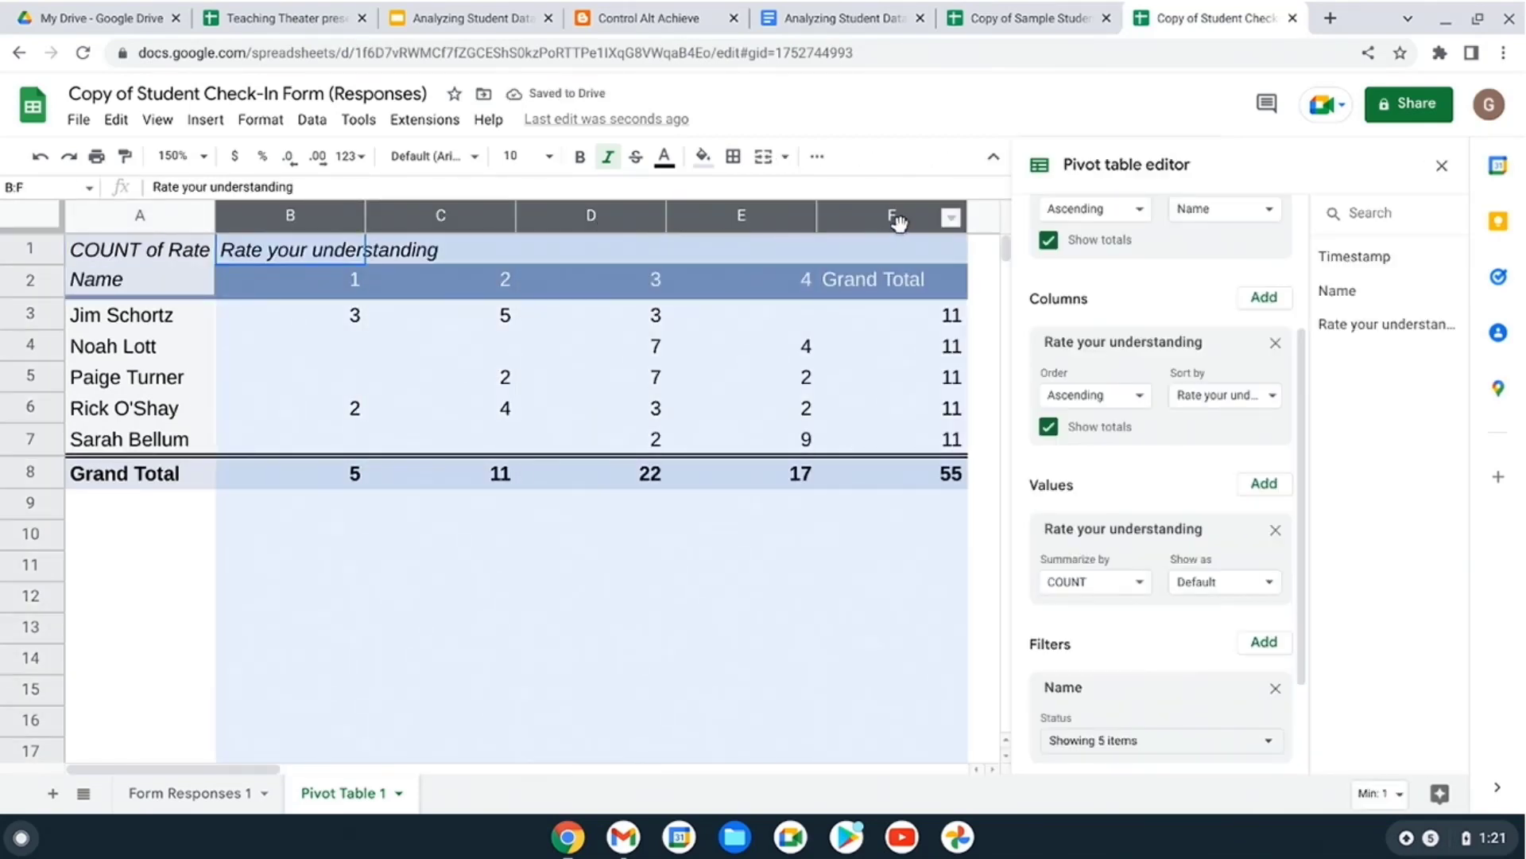
pyautogui.click(818, 159)
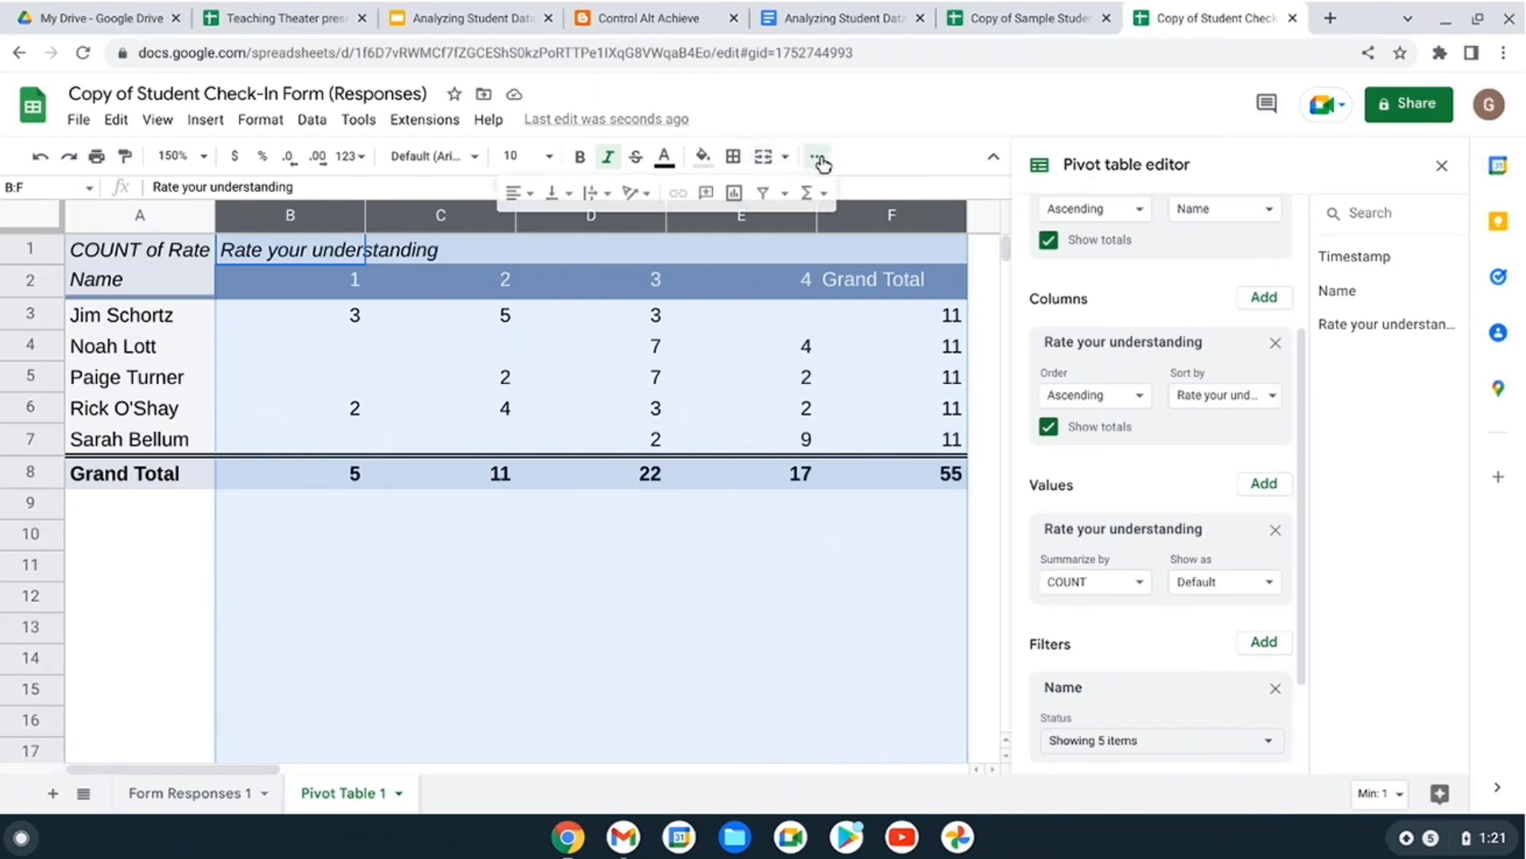
pyautogui.click(521, 197)
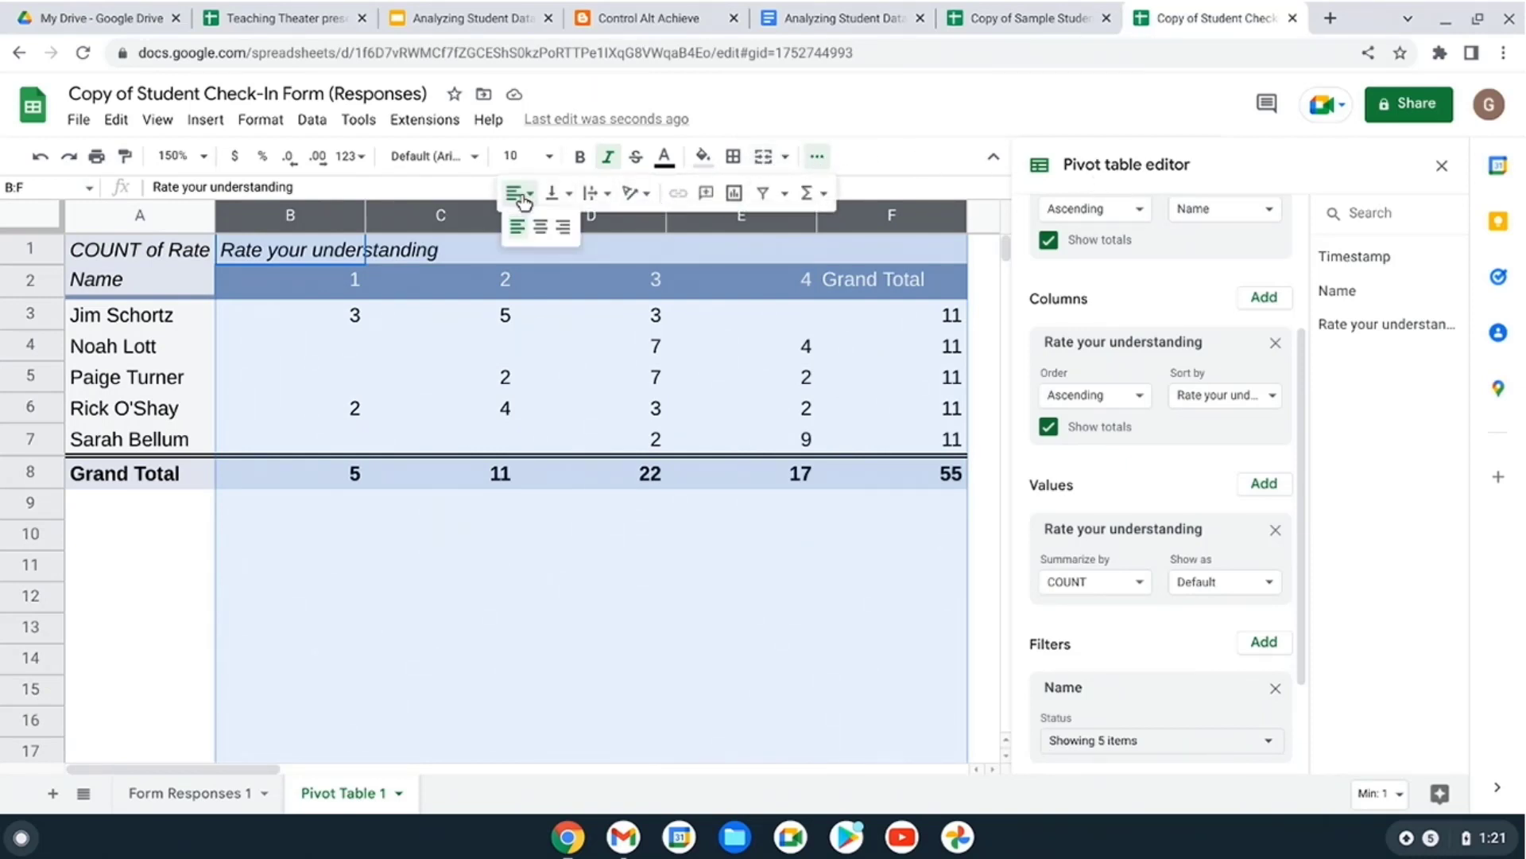
pyautogui.click(541, 226)
pyautogui.click(657, 609)
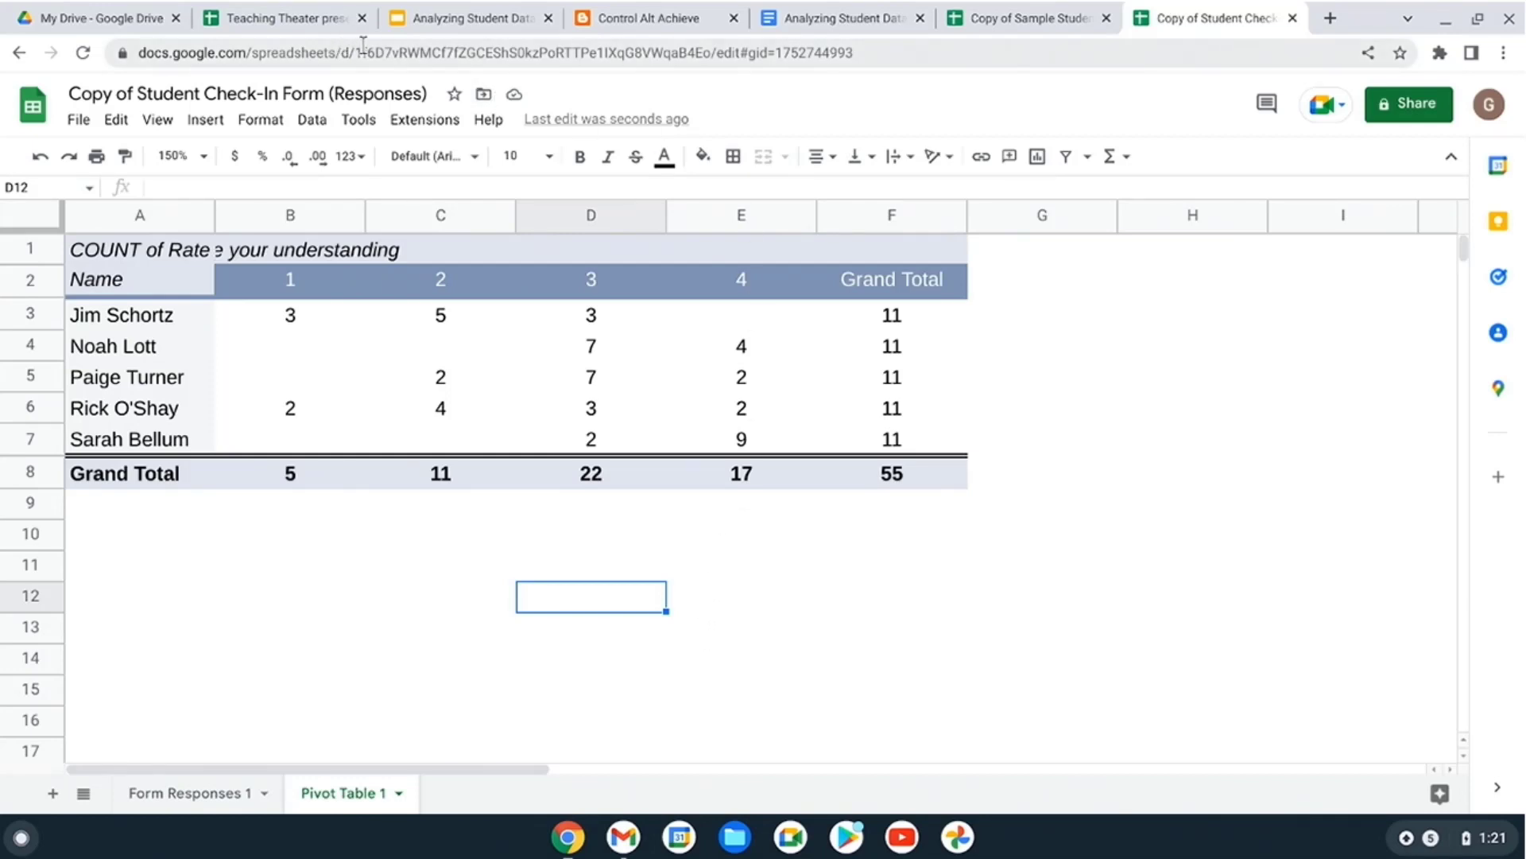
# - Switch to the presentation, advance it to the Questions and Contact Info slide, and open the list of slides
pyautogui.click(441, 22)
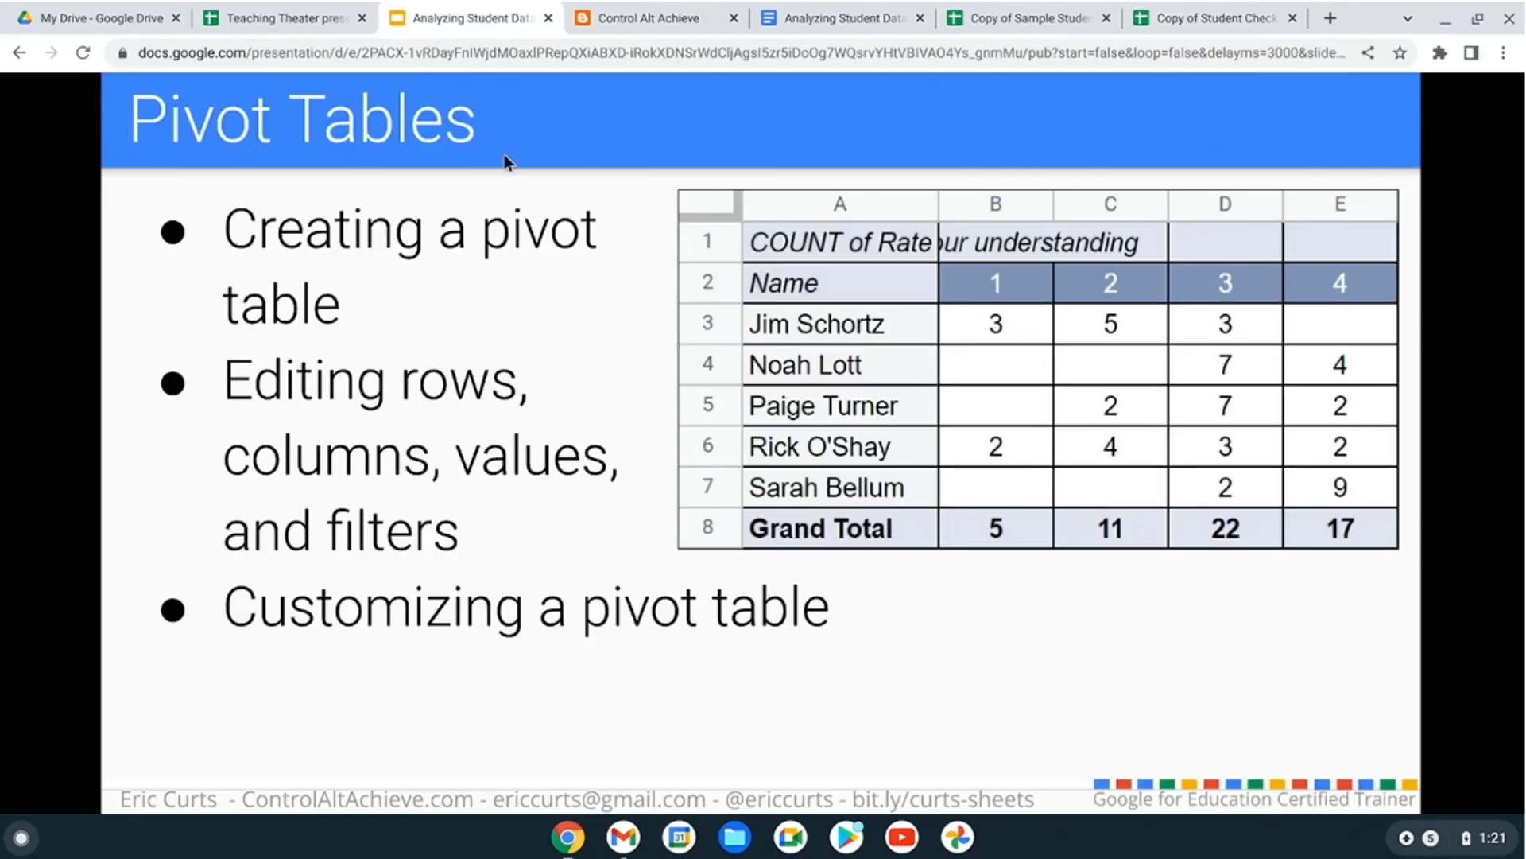
pyautogui.click(500, 305)
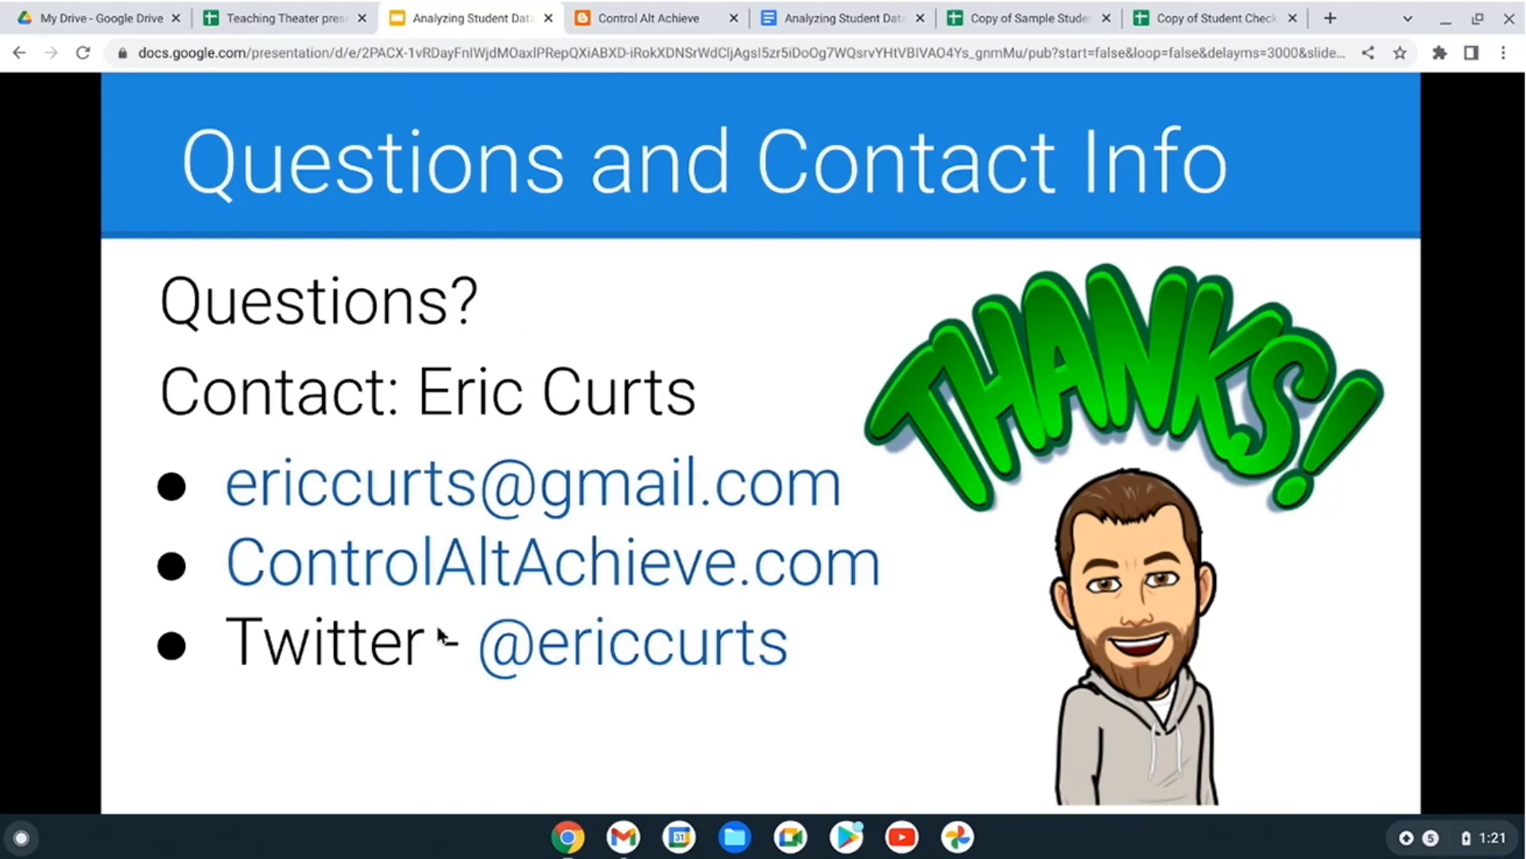
pyautogui.click(78, 775)
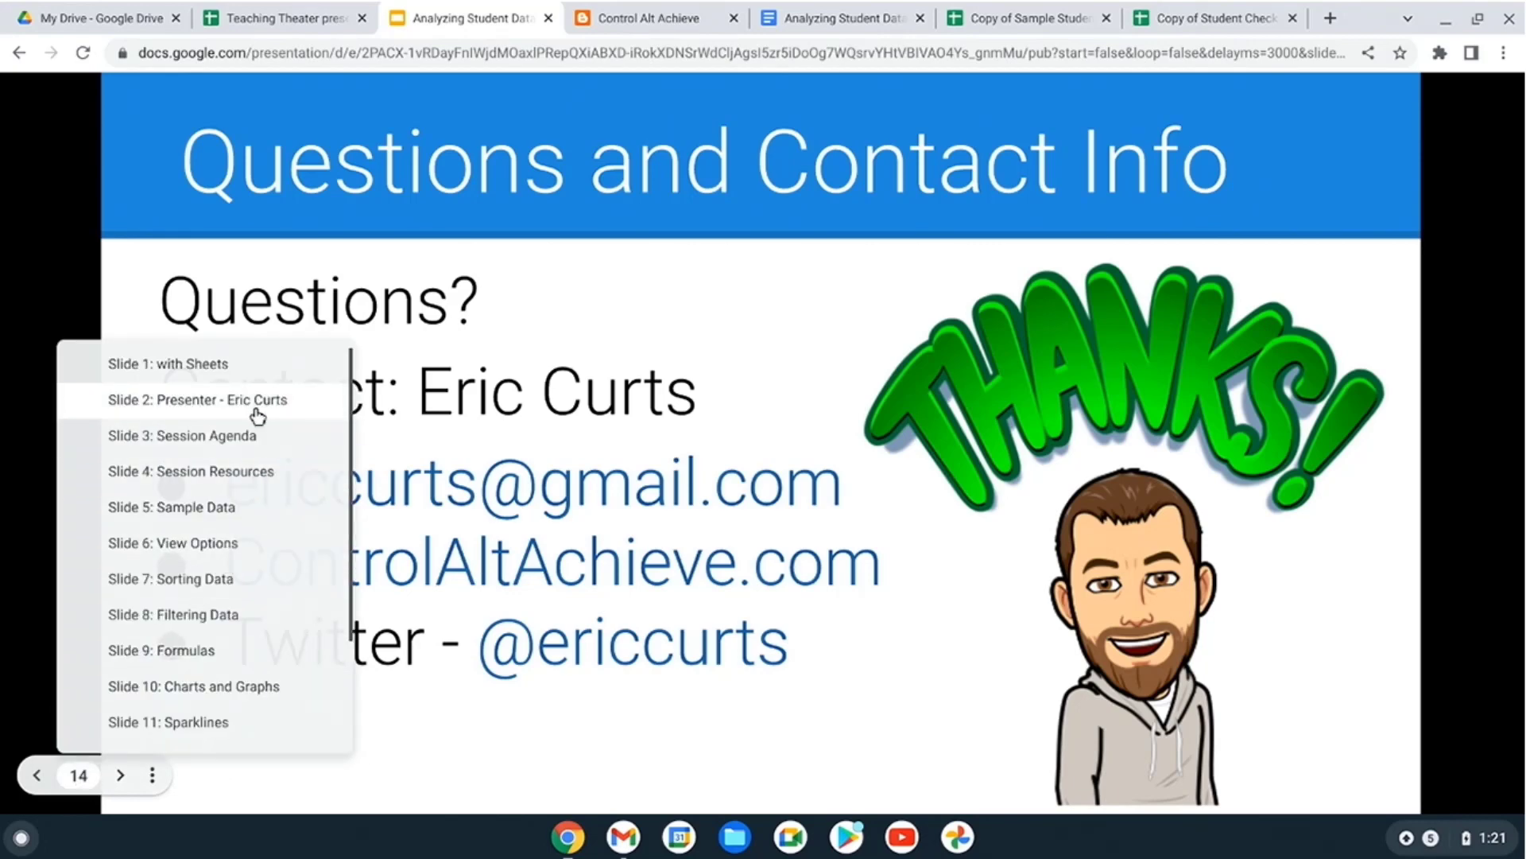